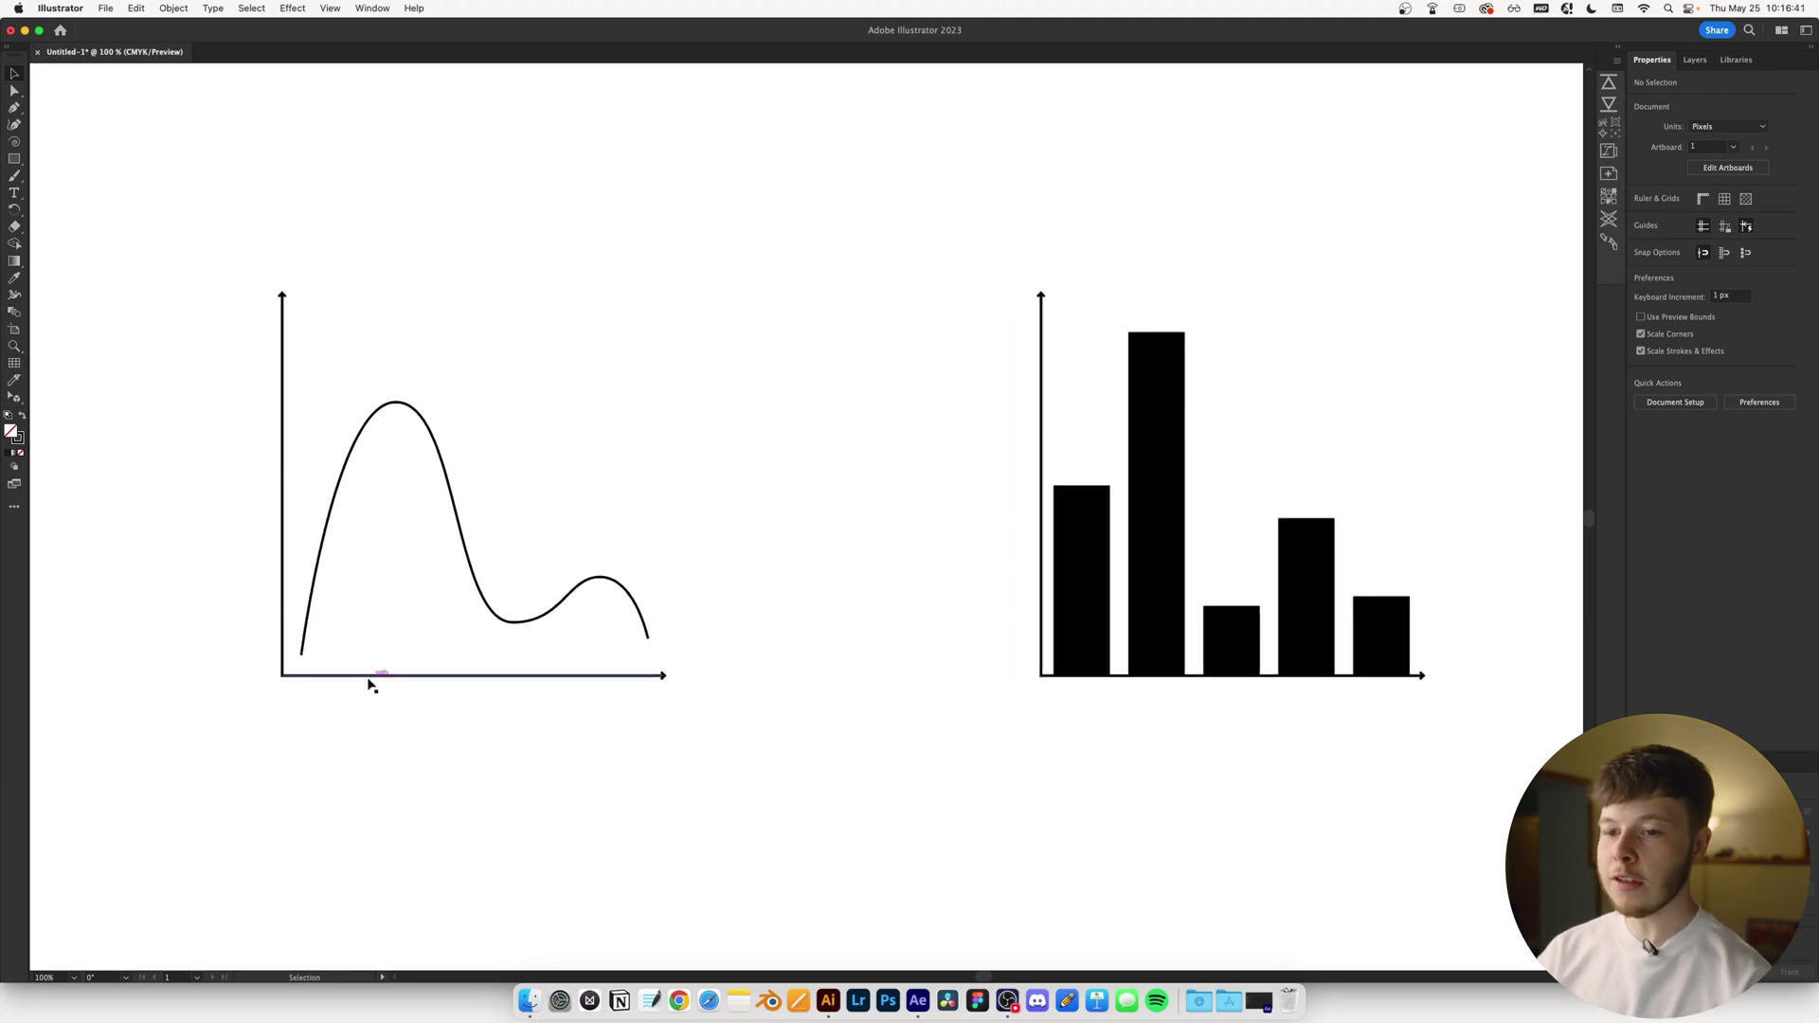
# Examine the separate curve, axis and bar shapes that make up the line graph and the bar chart
pyautogui.click(438, 439)
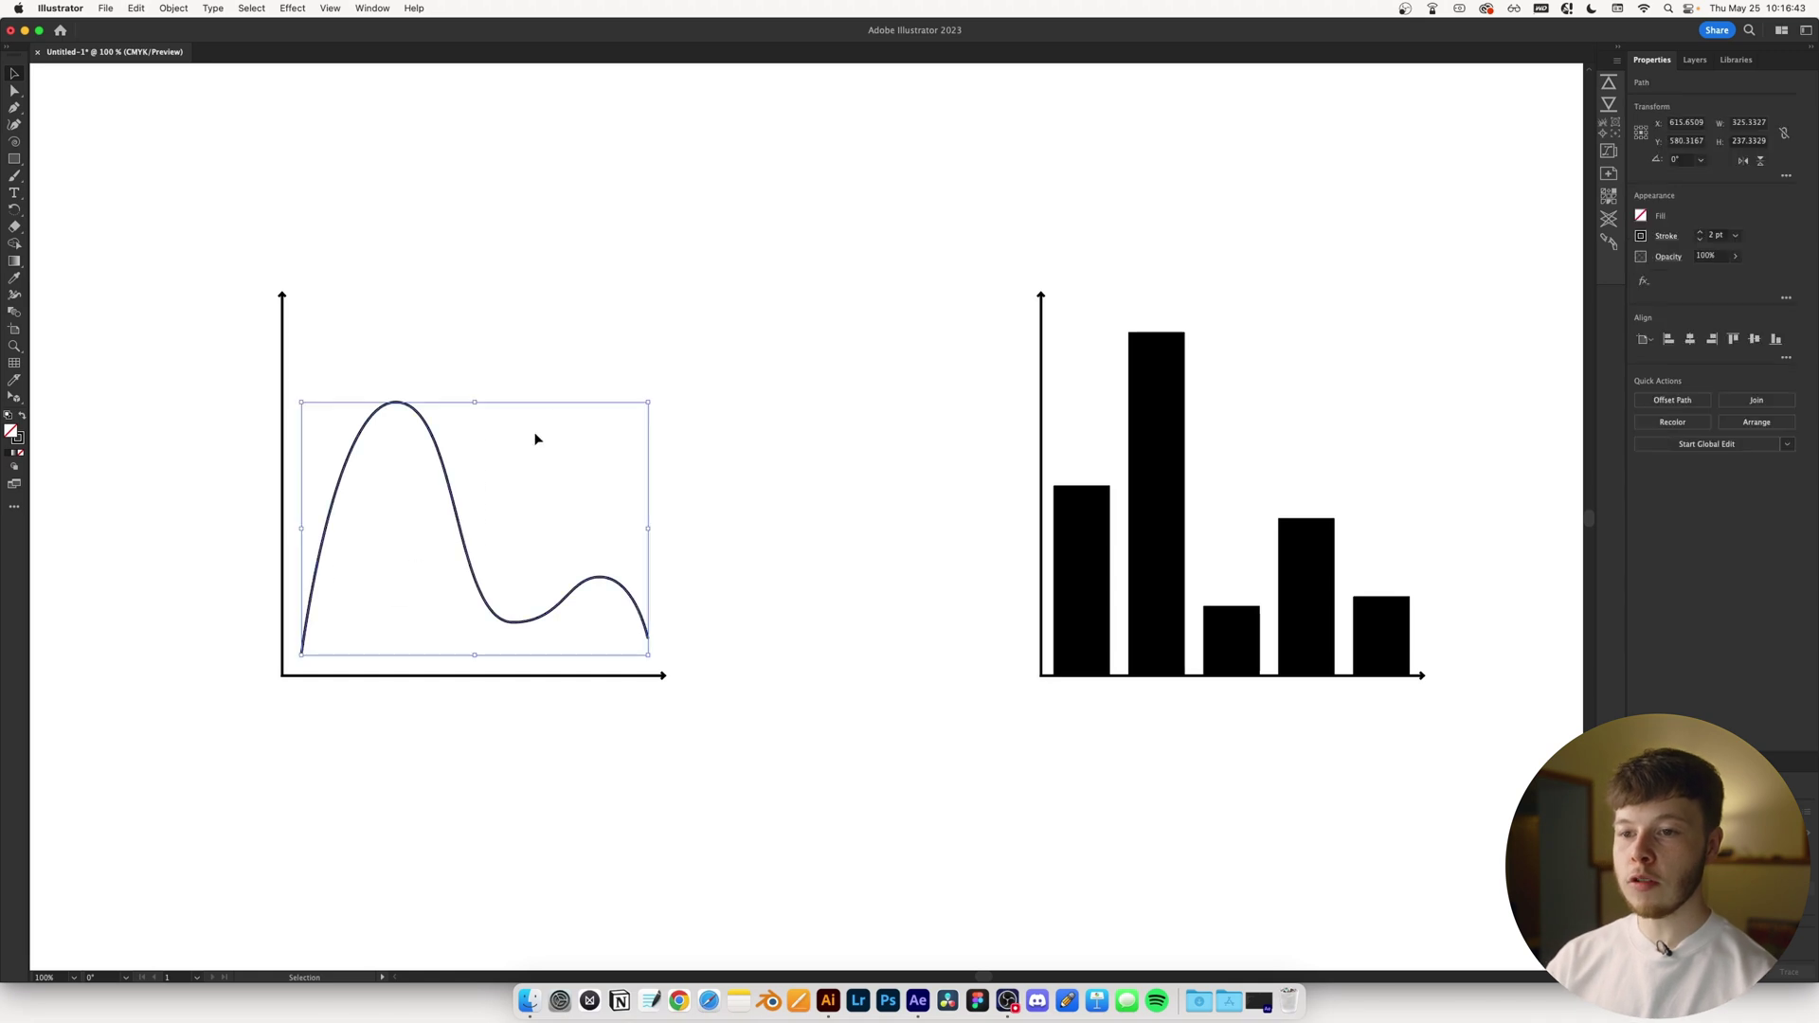
pyautogui.click(568, 330)
pyautogui.moveTo(334, 377); pyautogui.dragTo(387, 356)
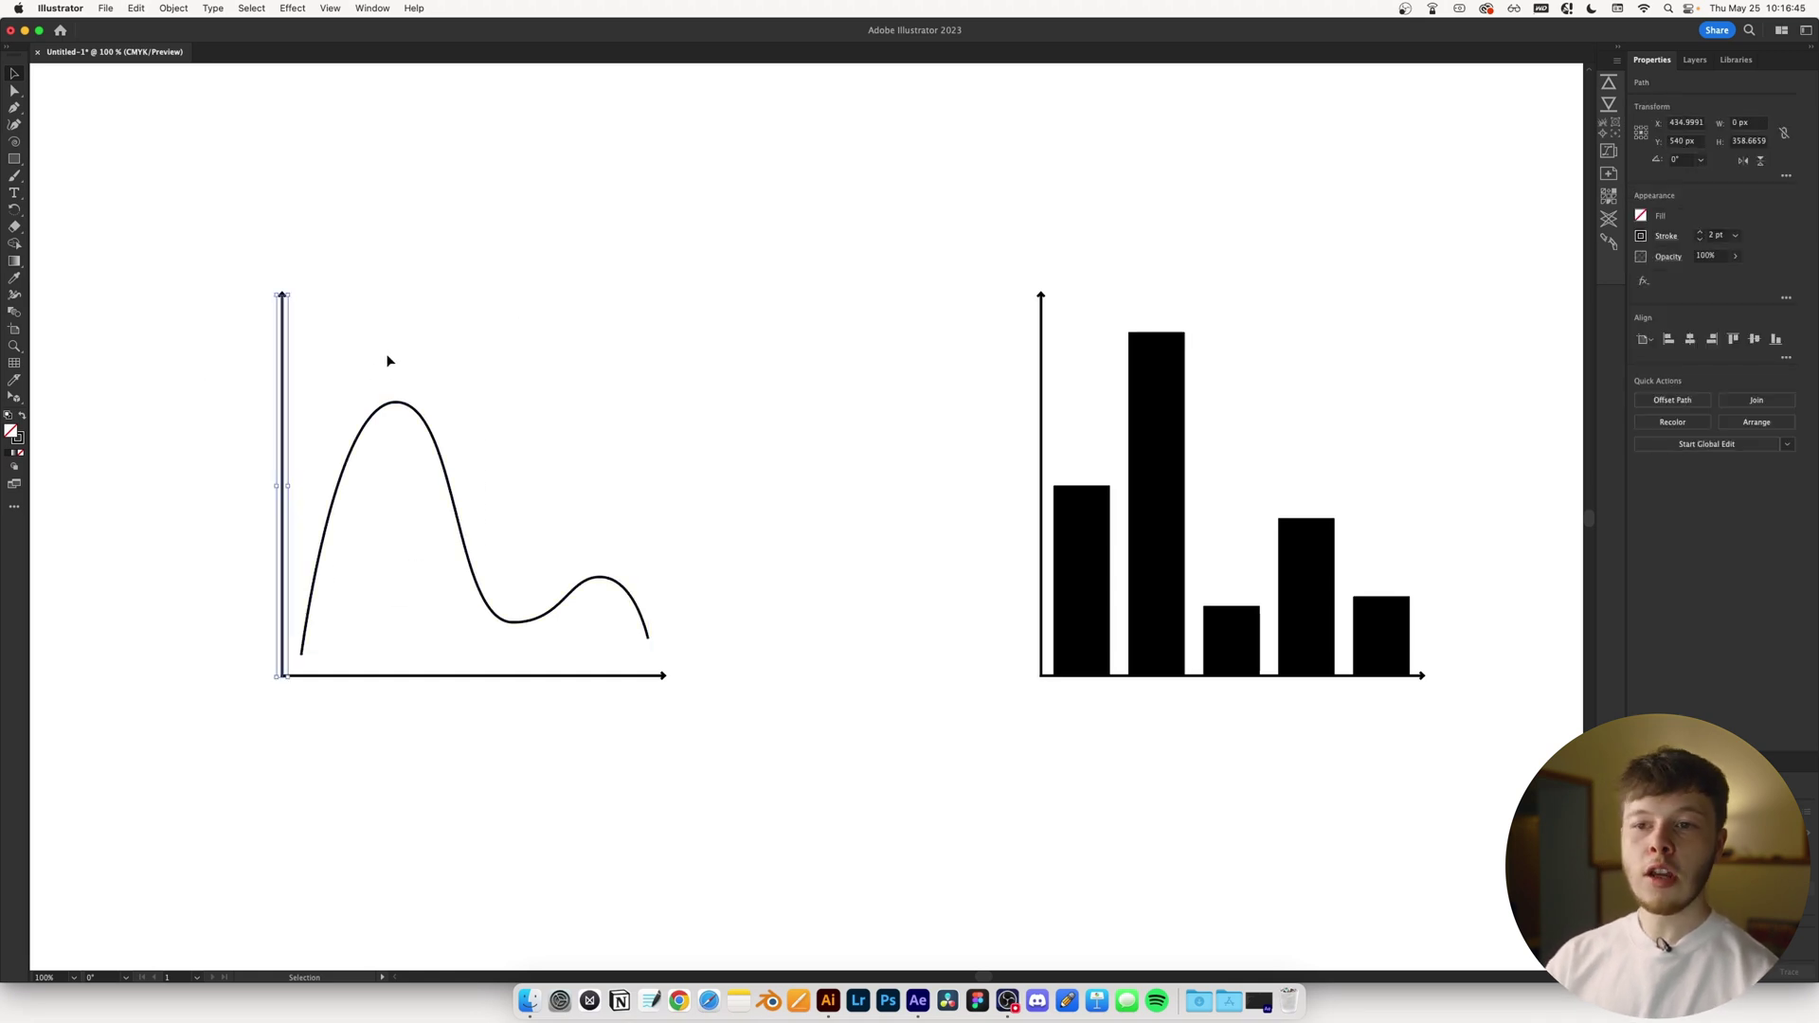
pyautogui.click(386, 354)
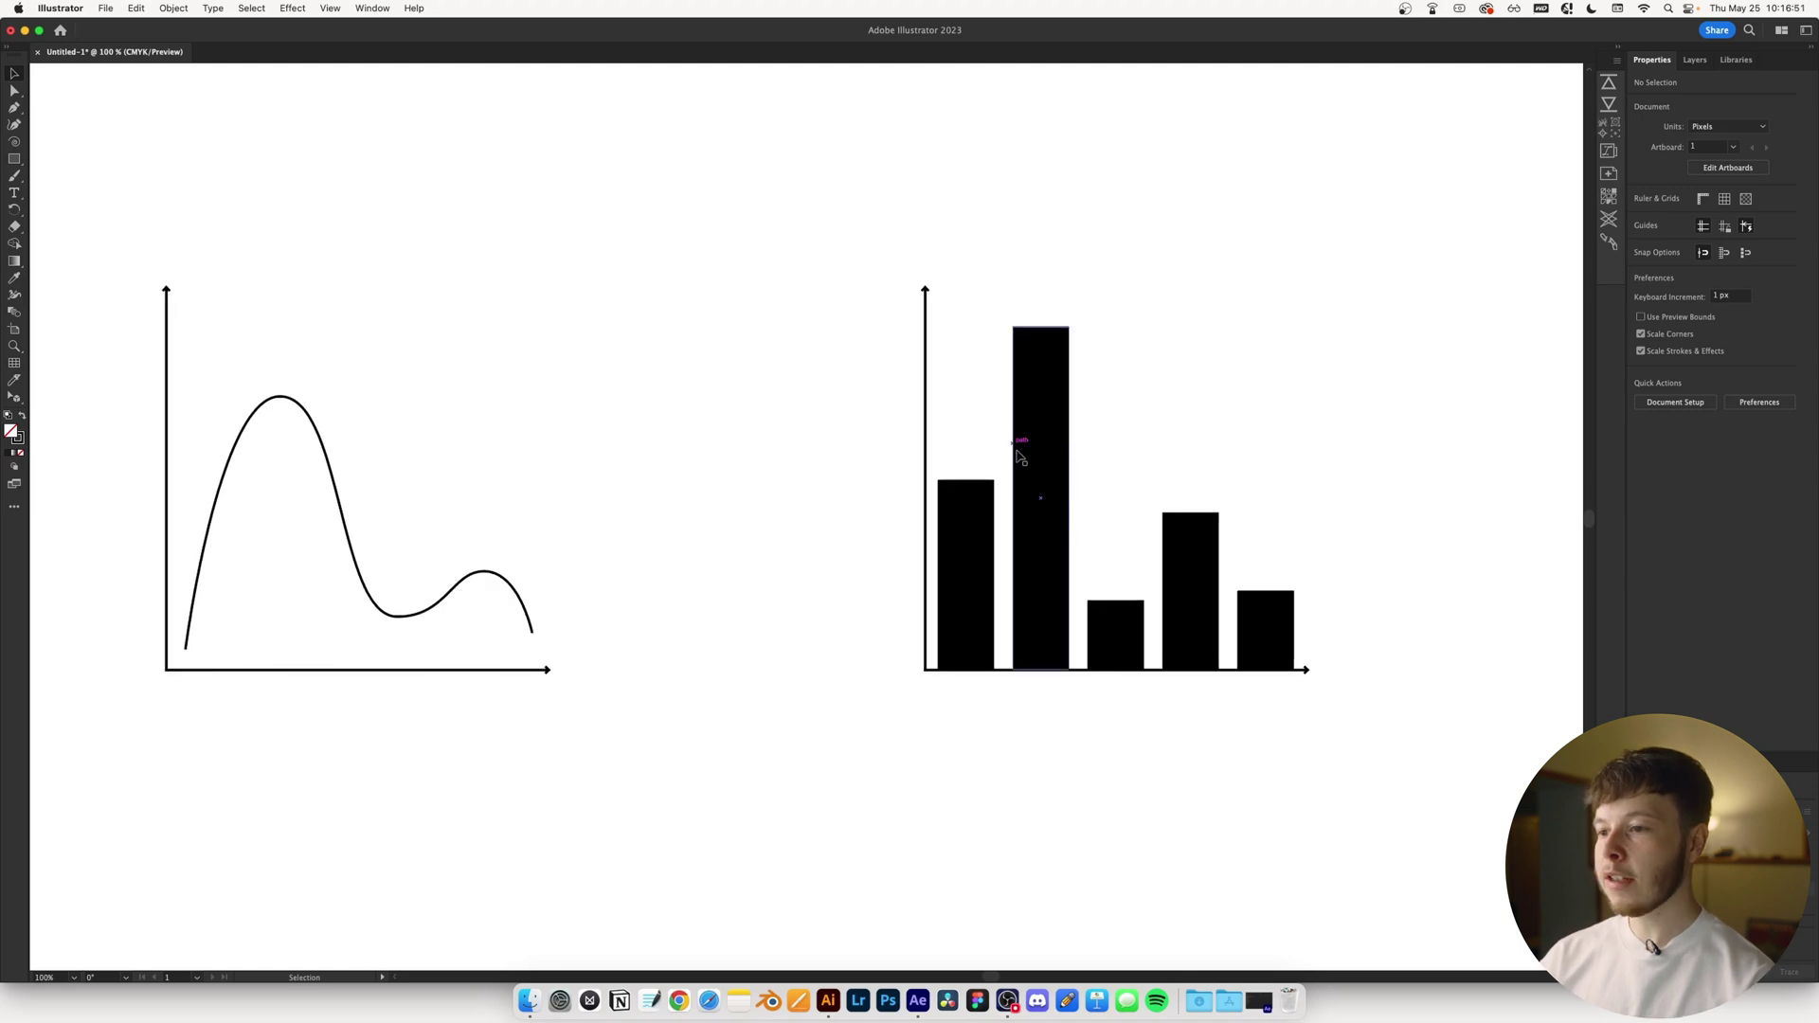
pyautogui.click(1021, 456)
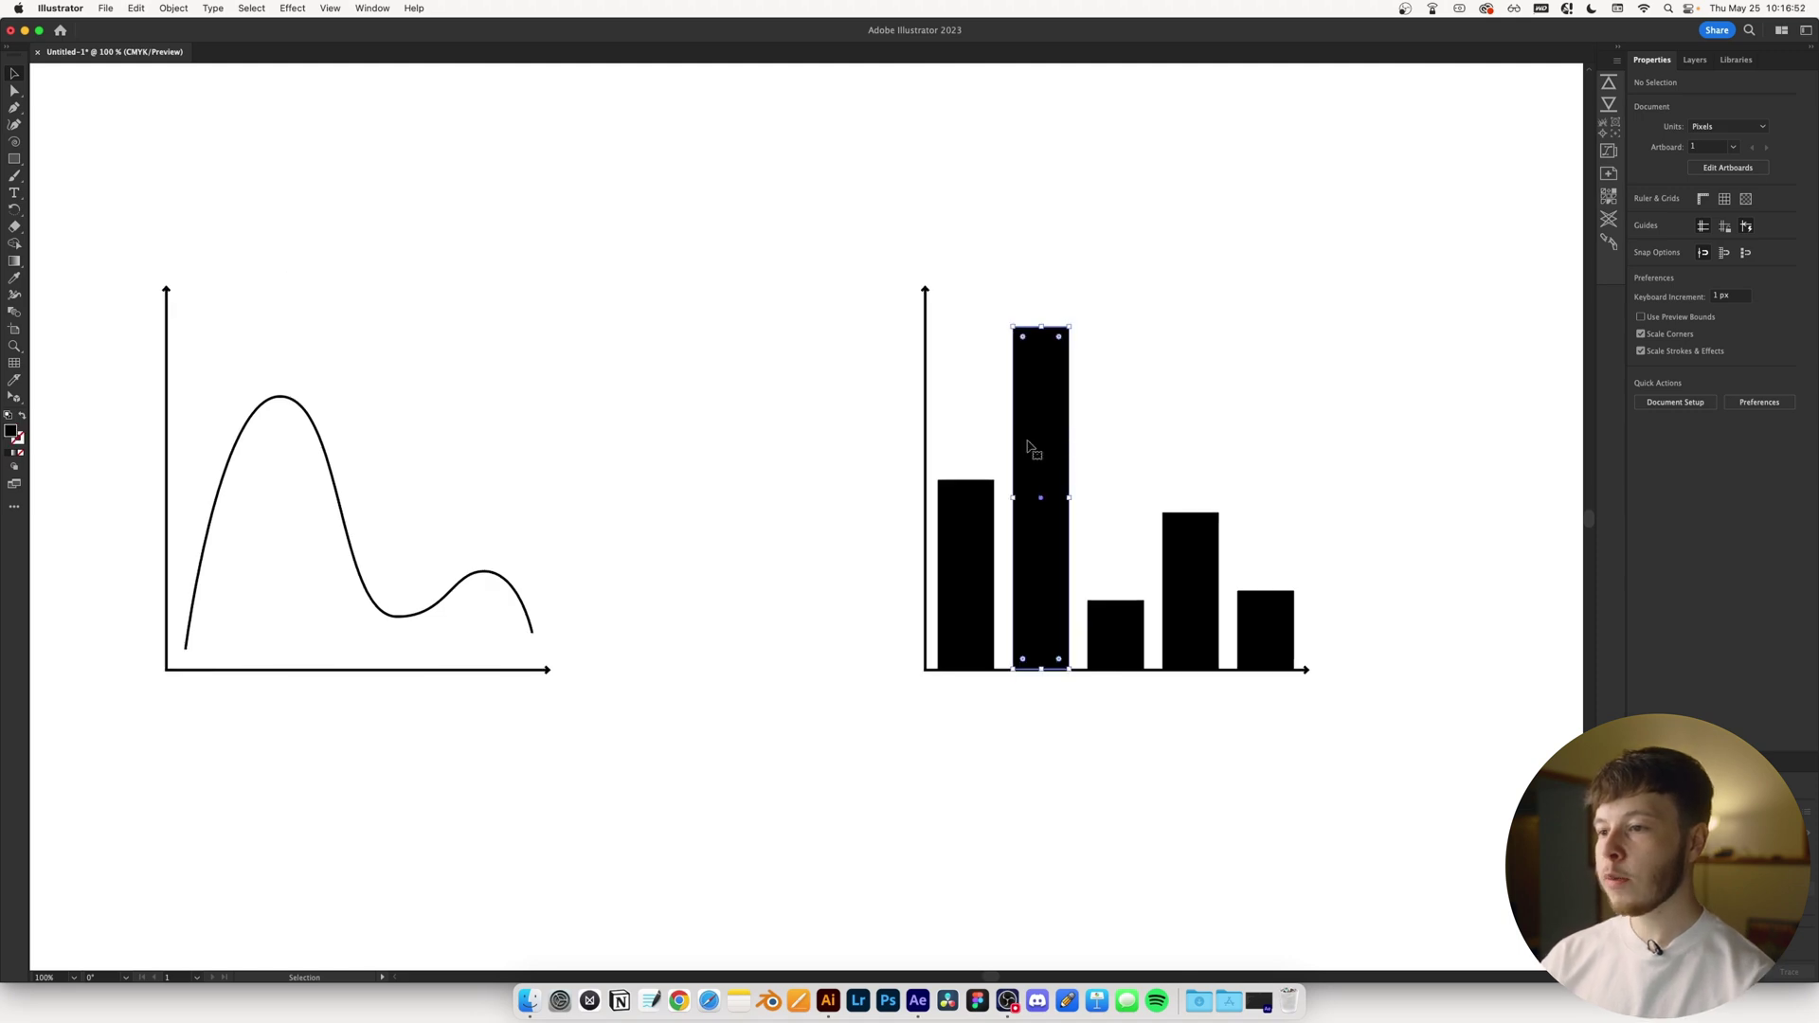
pyautogui.click(1099, 469)
pyautogui.scroll(-3, 1099, 473)
pyautogui.hscroll(-2, 1099, 474)
pyautogui.moveTo(1328, 400); pyautogui.dragTo(1019, 531)
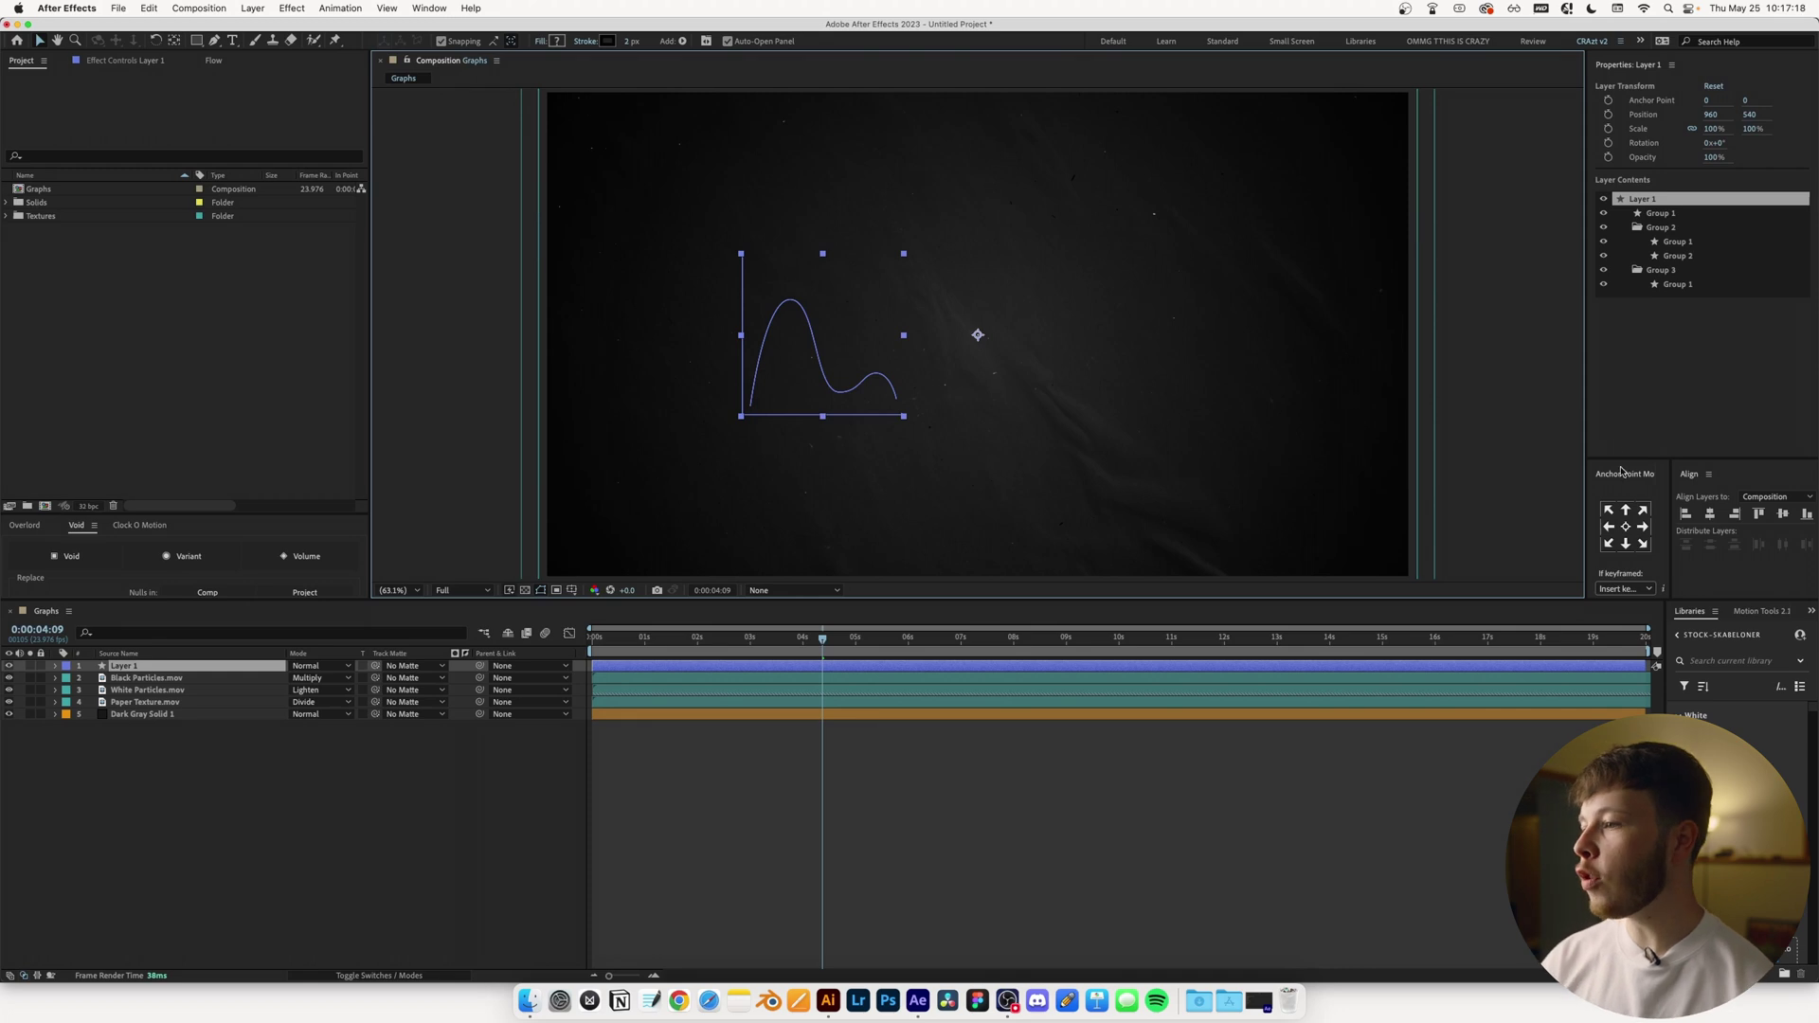
# Switch to After Effects, center the graph layer's anchor point and center the layer horizontally in the composition
pyautogui.click(1625, 526)
pyautogui.click(1710, 513)
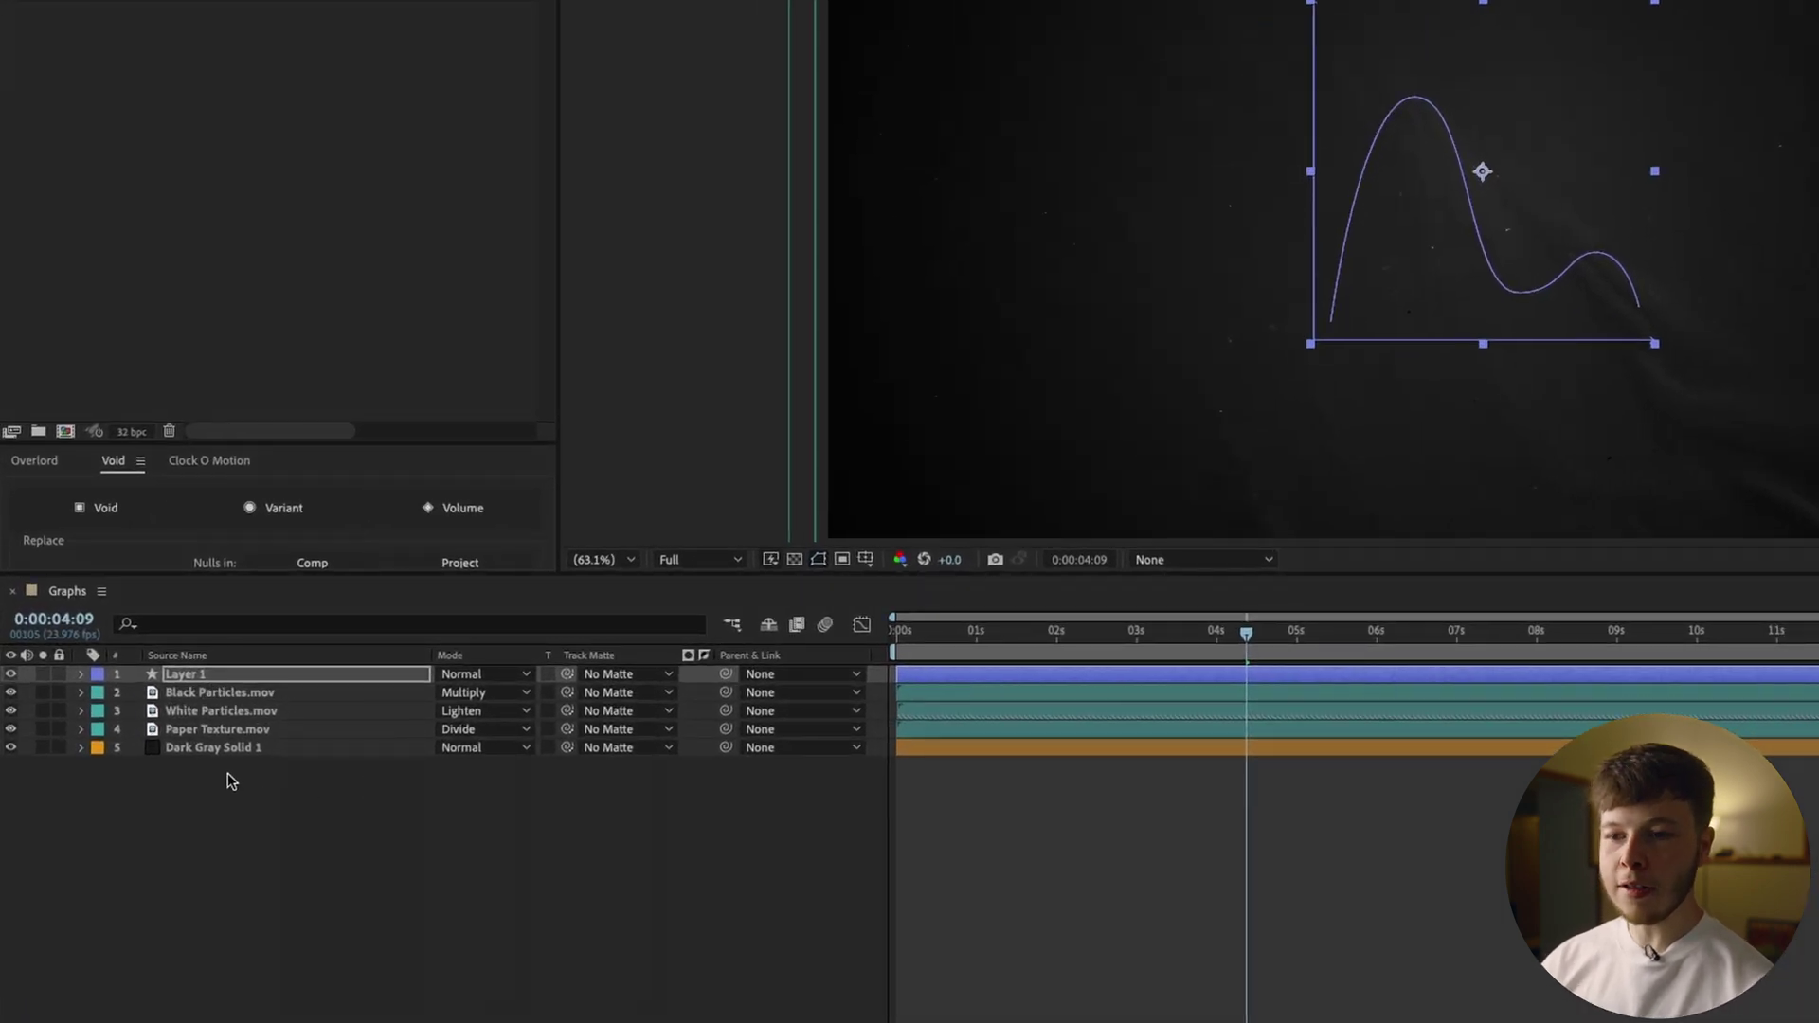
# Look at the Gradient Ramp effect settings on the Dark Gray Solid 1 background layer
pyautogui.click(230, 747)
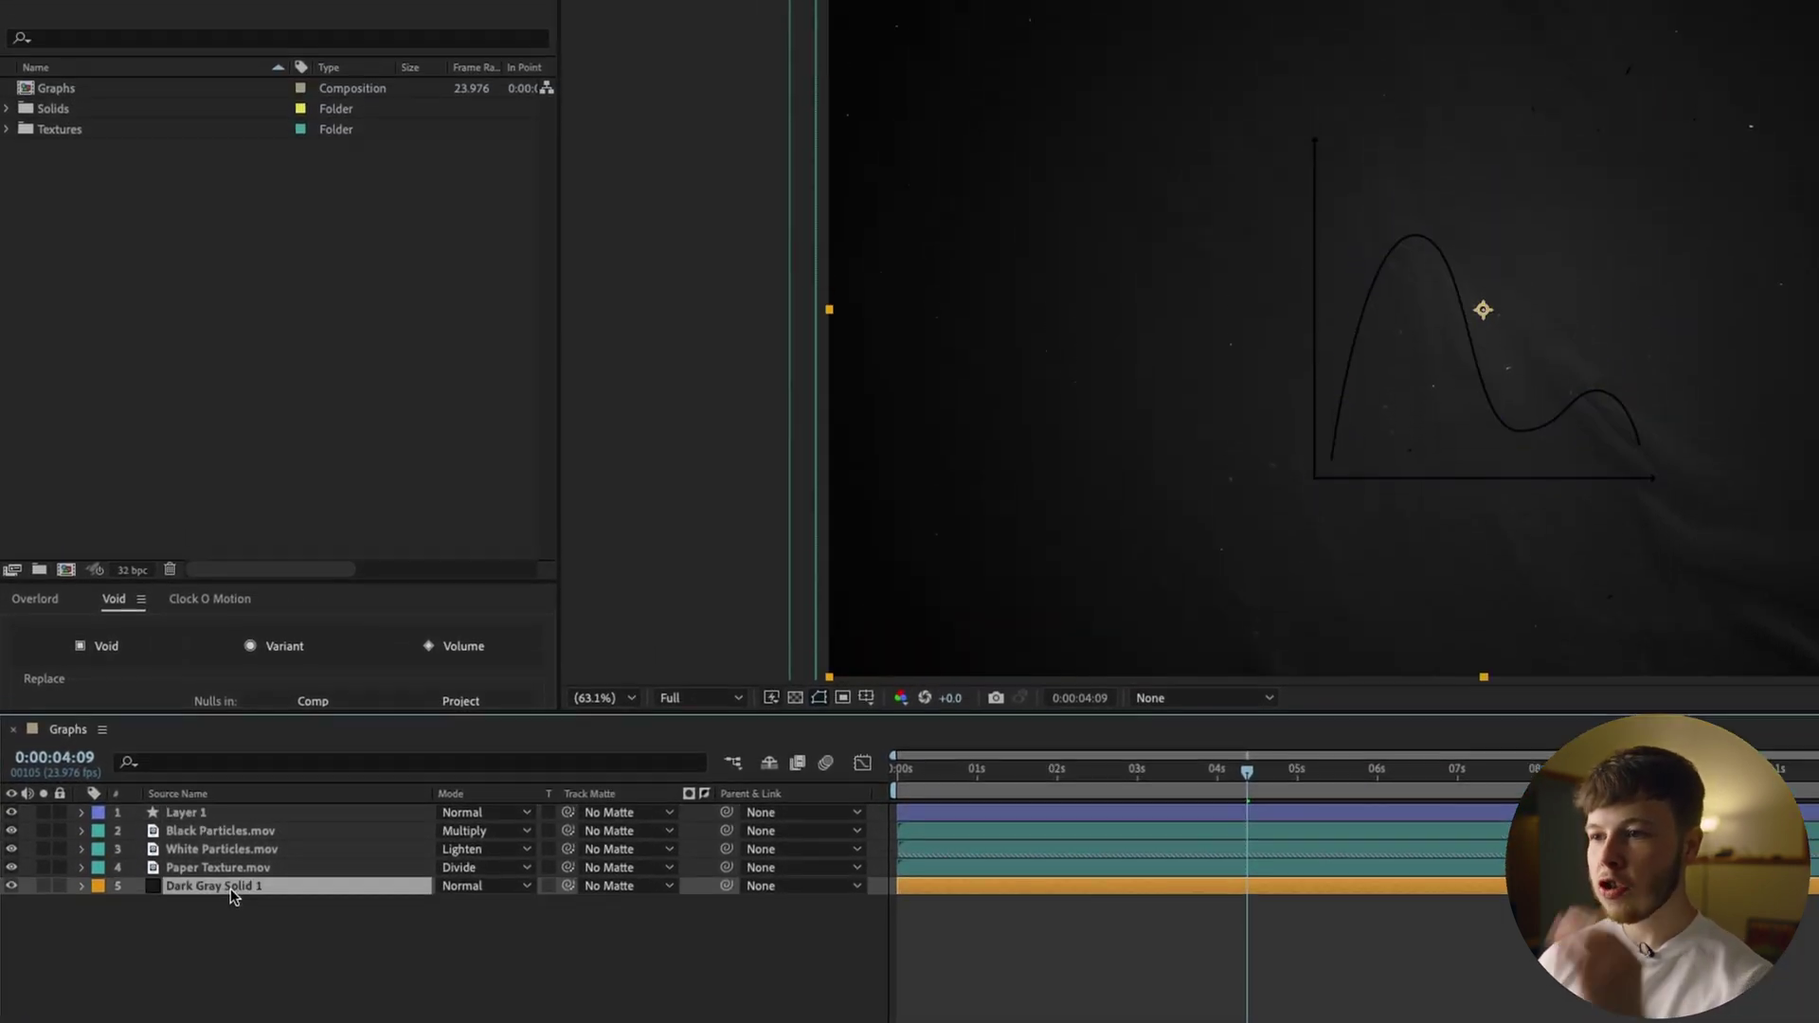
pyautogui.click(163, 45)
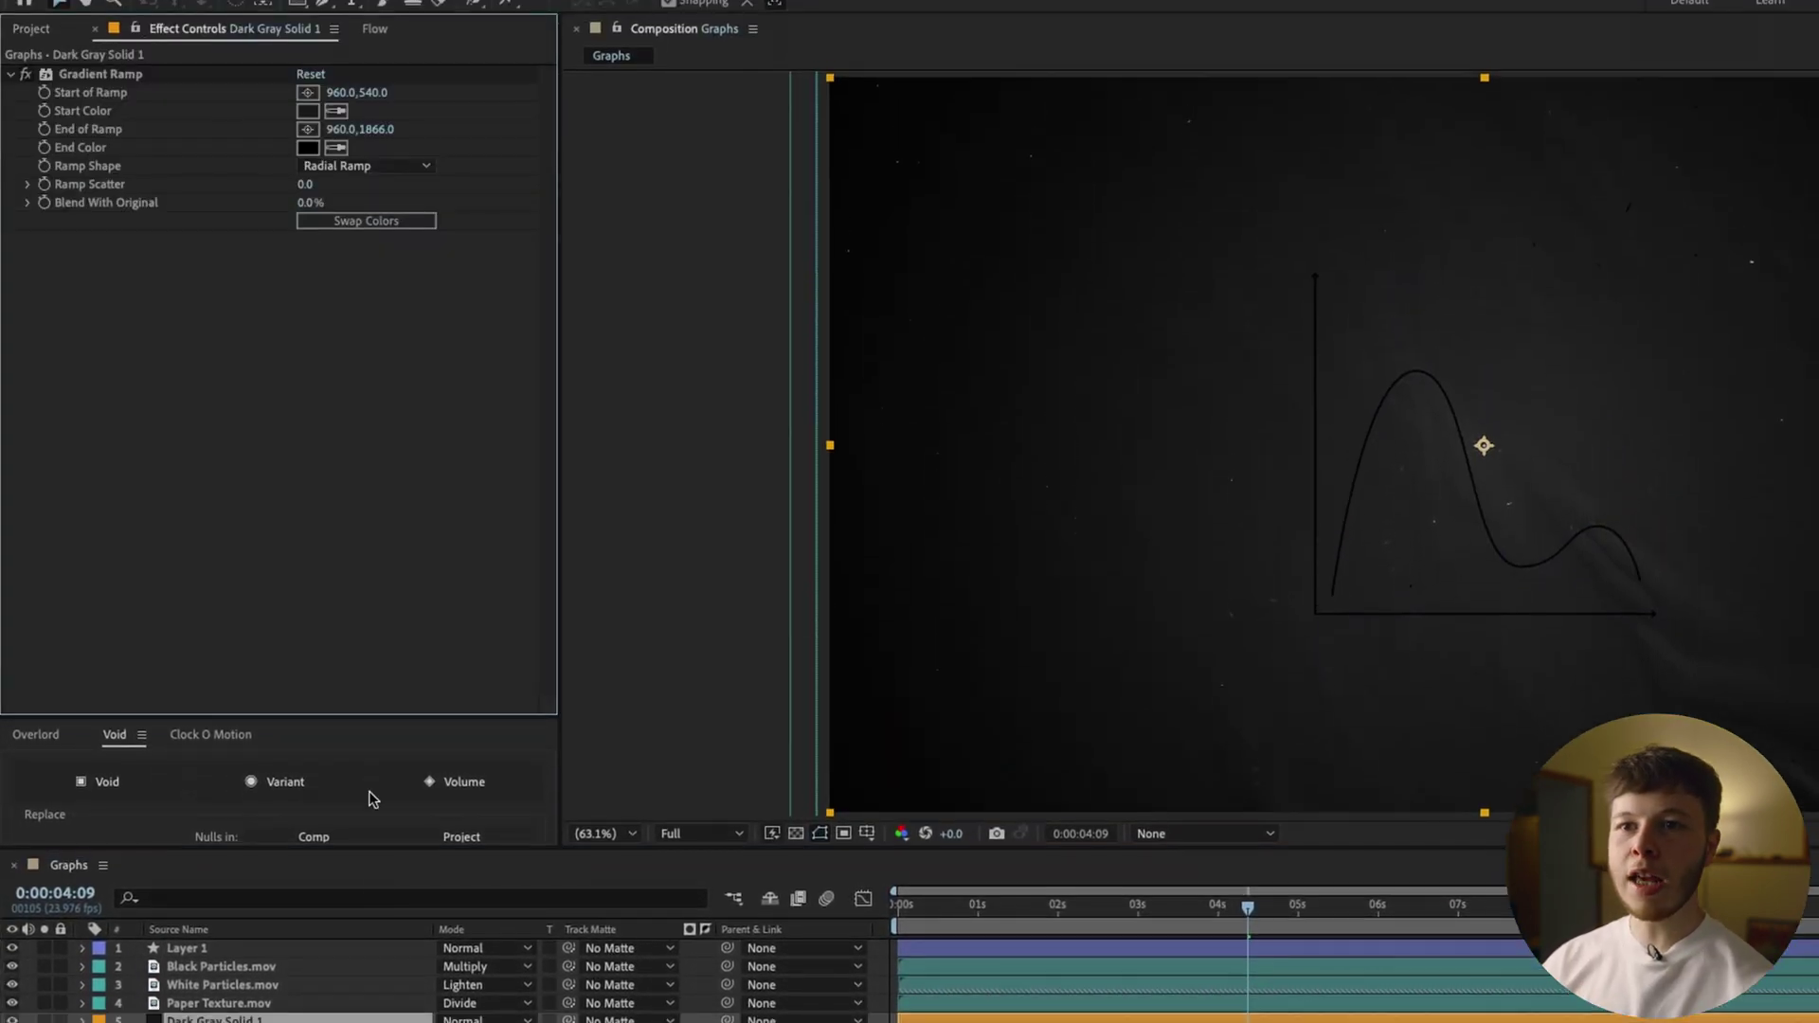
# Split the graph's Layer 1 into separate shape layers with Motion Tools
pyautogui.click(192, 963)
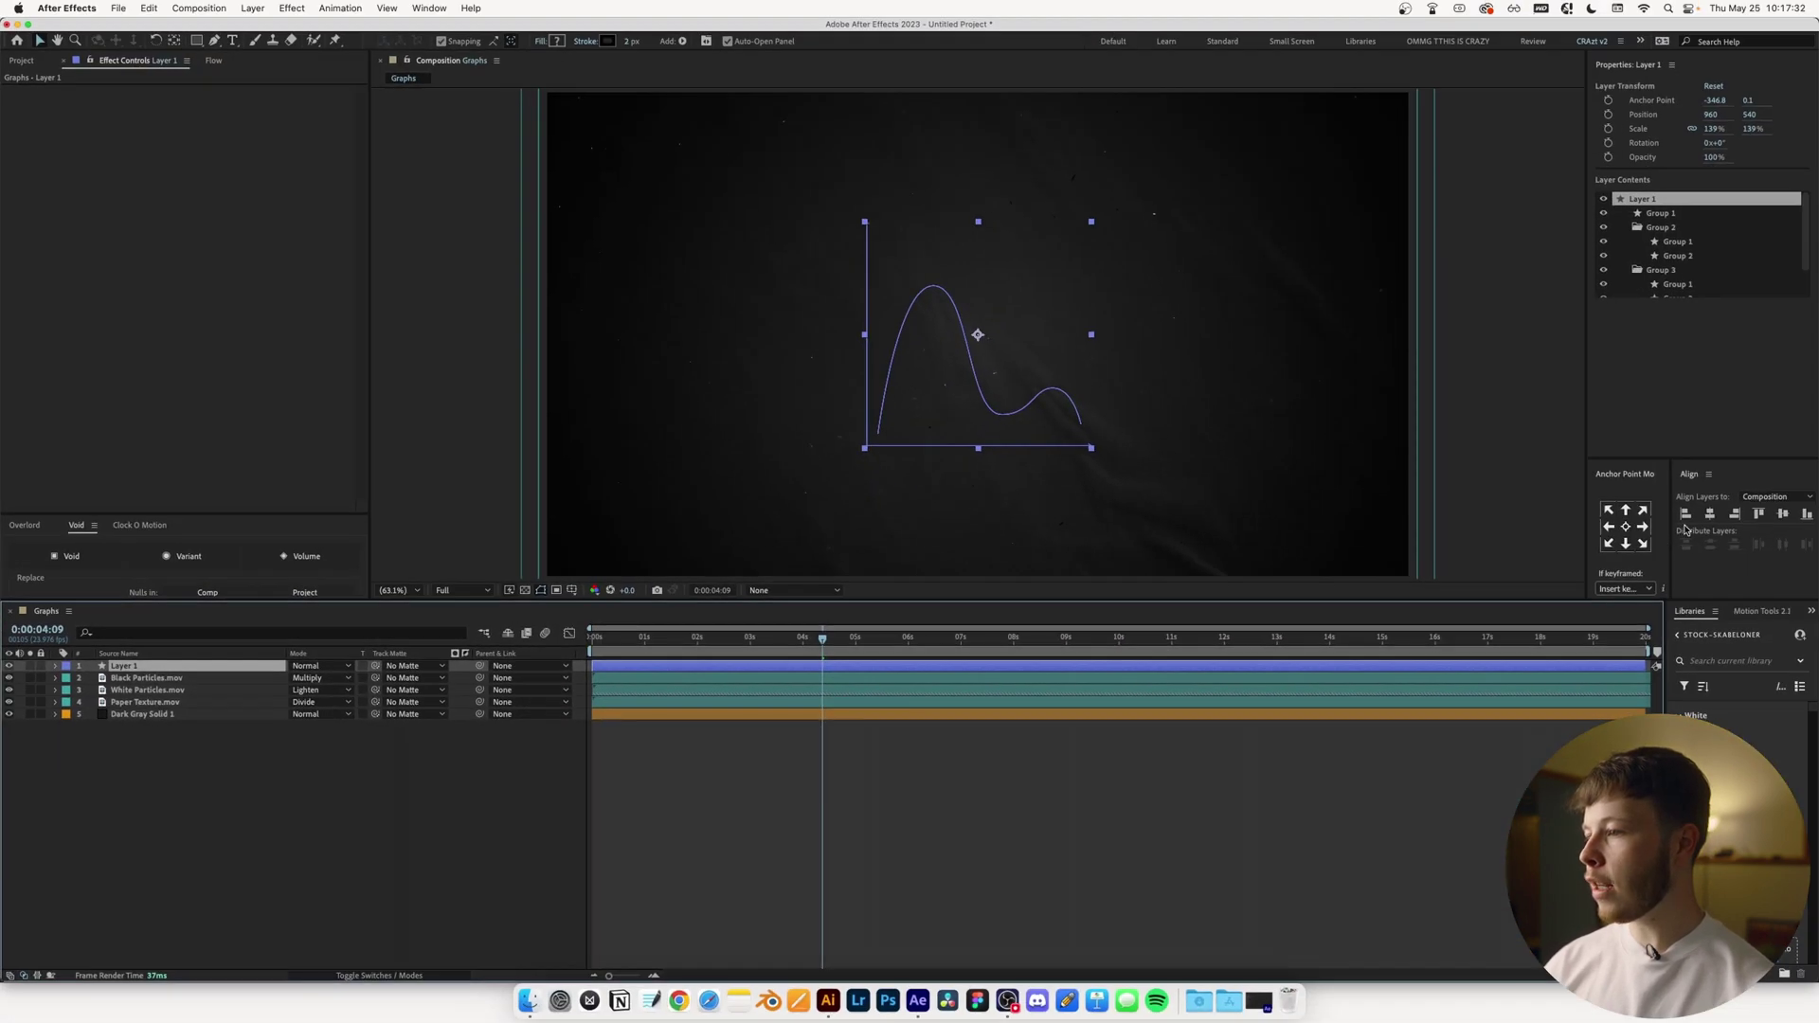
pyautogui.click(1760, 611)
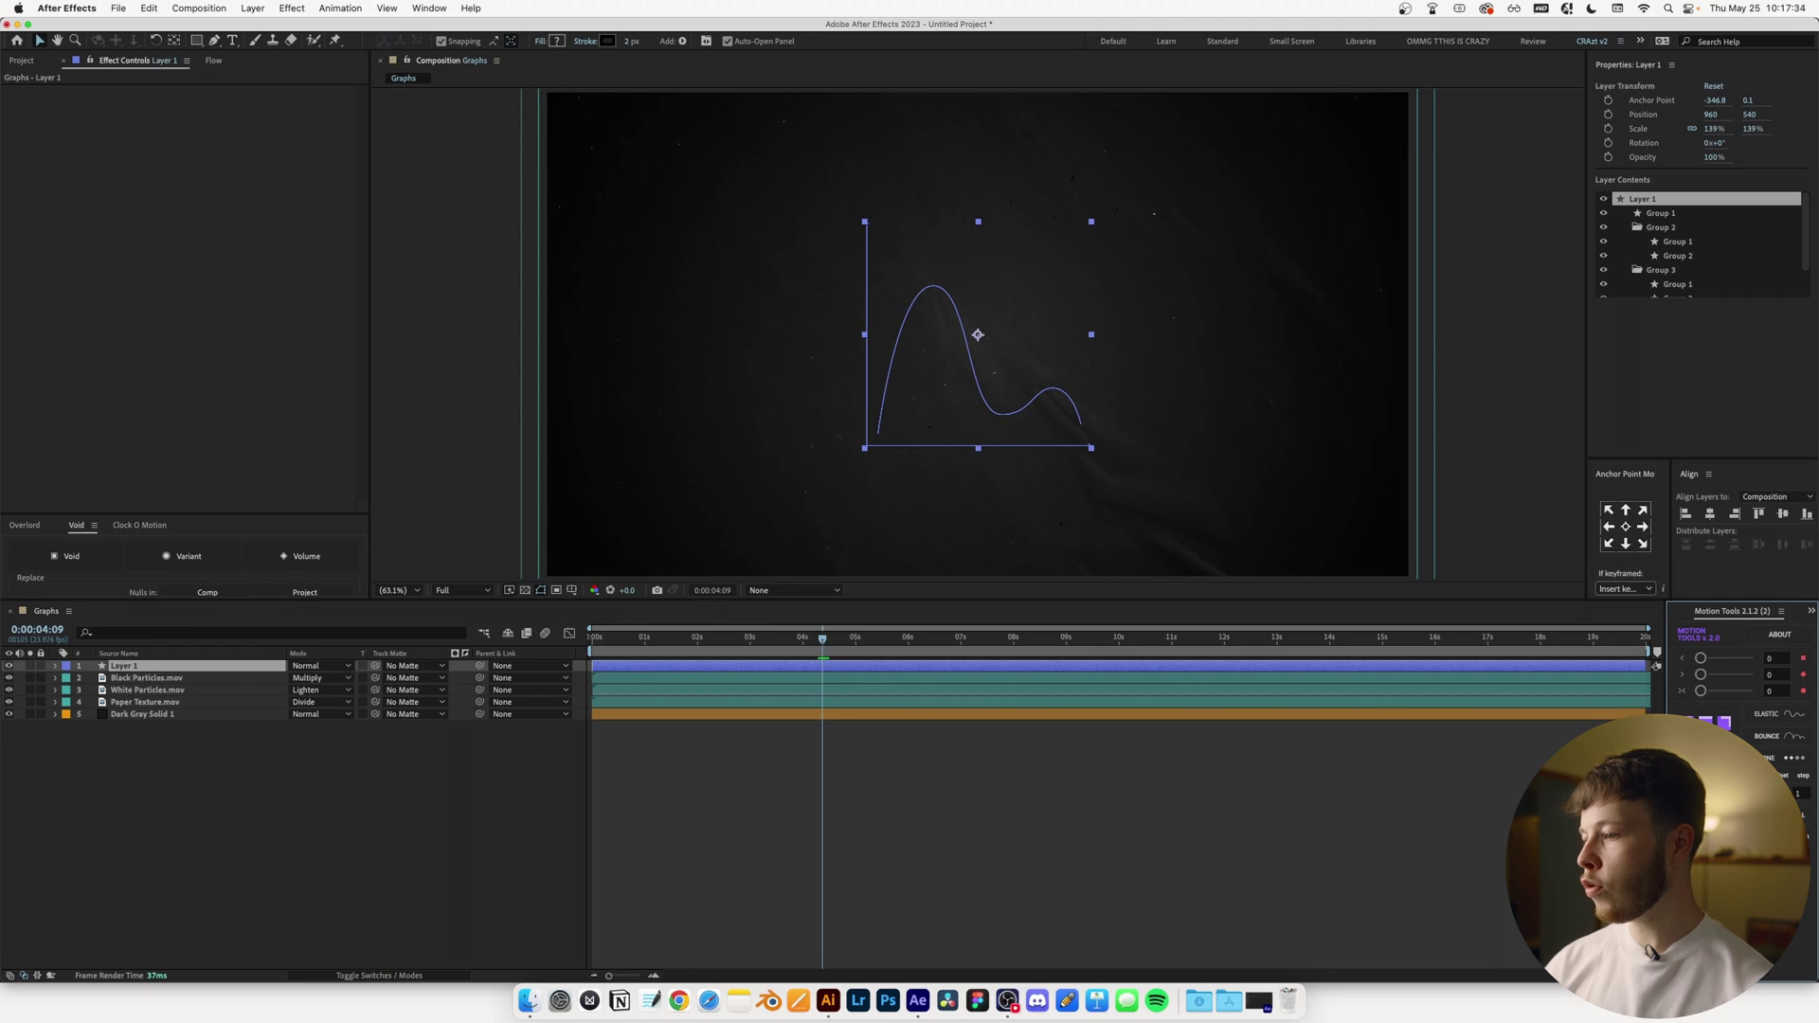
pyautogui.click(1714, 724)
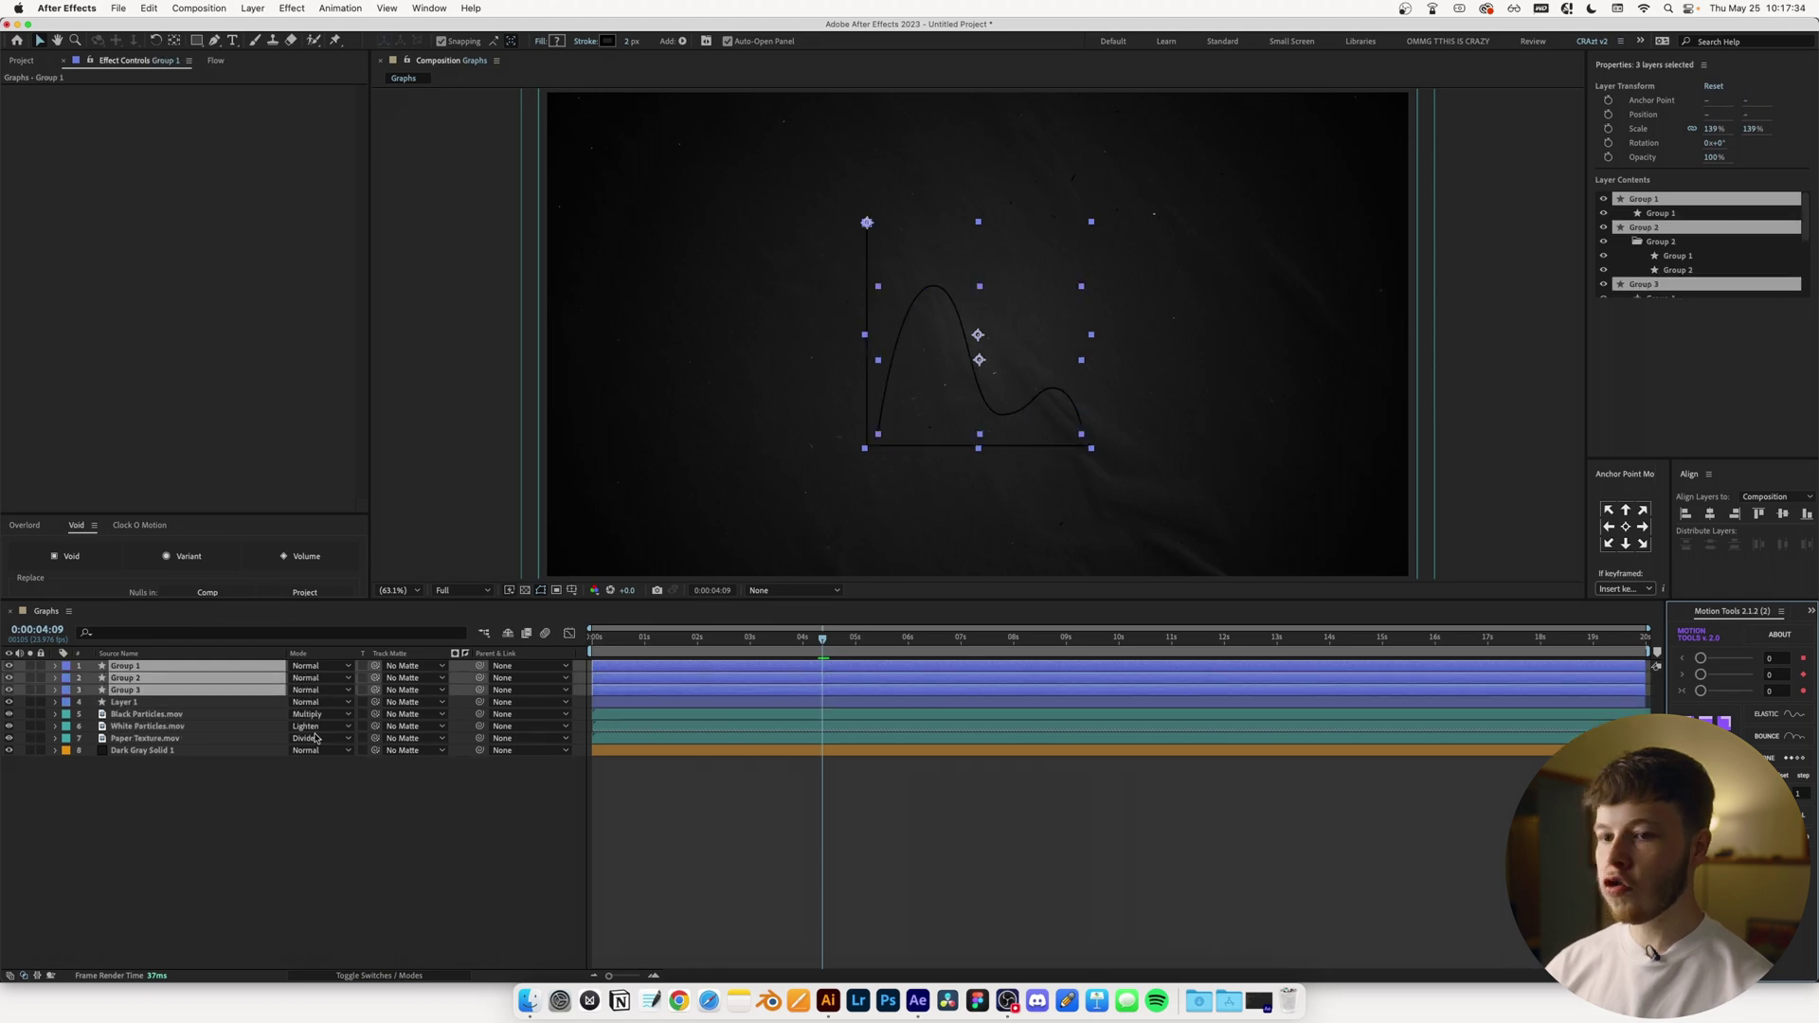
# Set the stroke color of the separated graph layers to white, FFFFFF
pyautogui.click(608, 41)
pyautogui.write('FFFFFF')
pyautogui.press('Return')
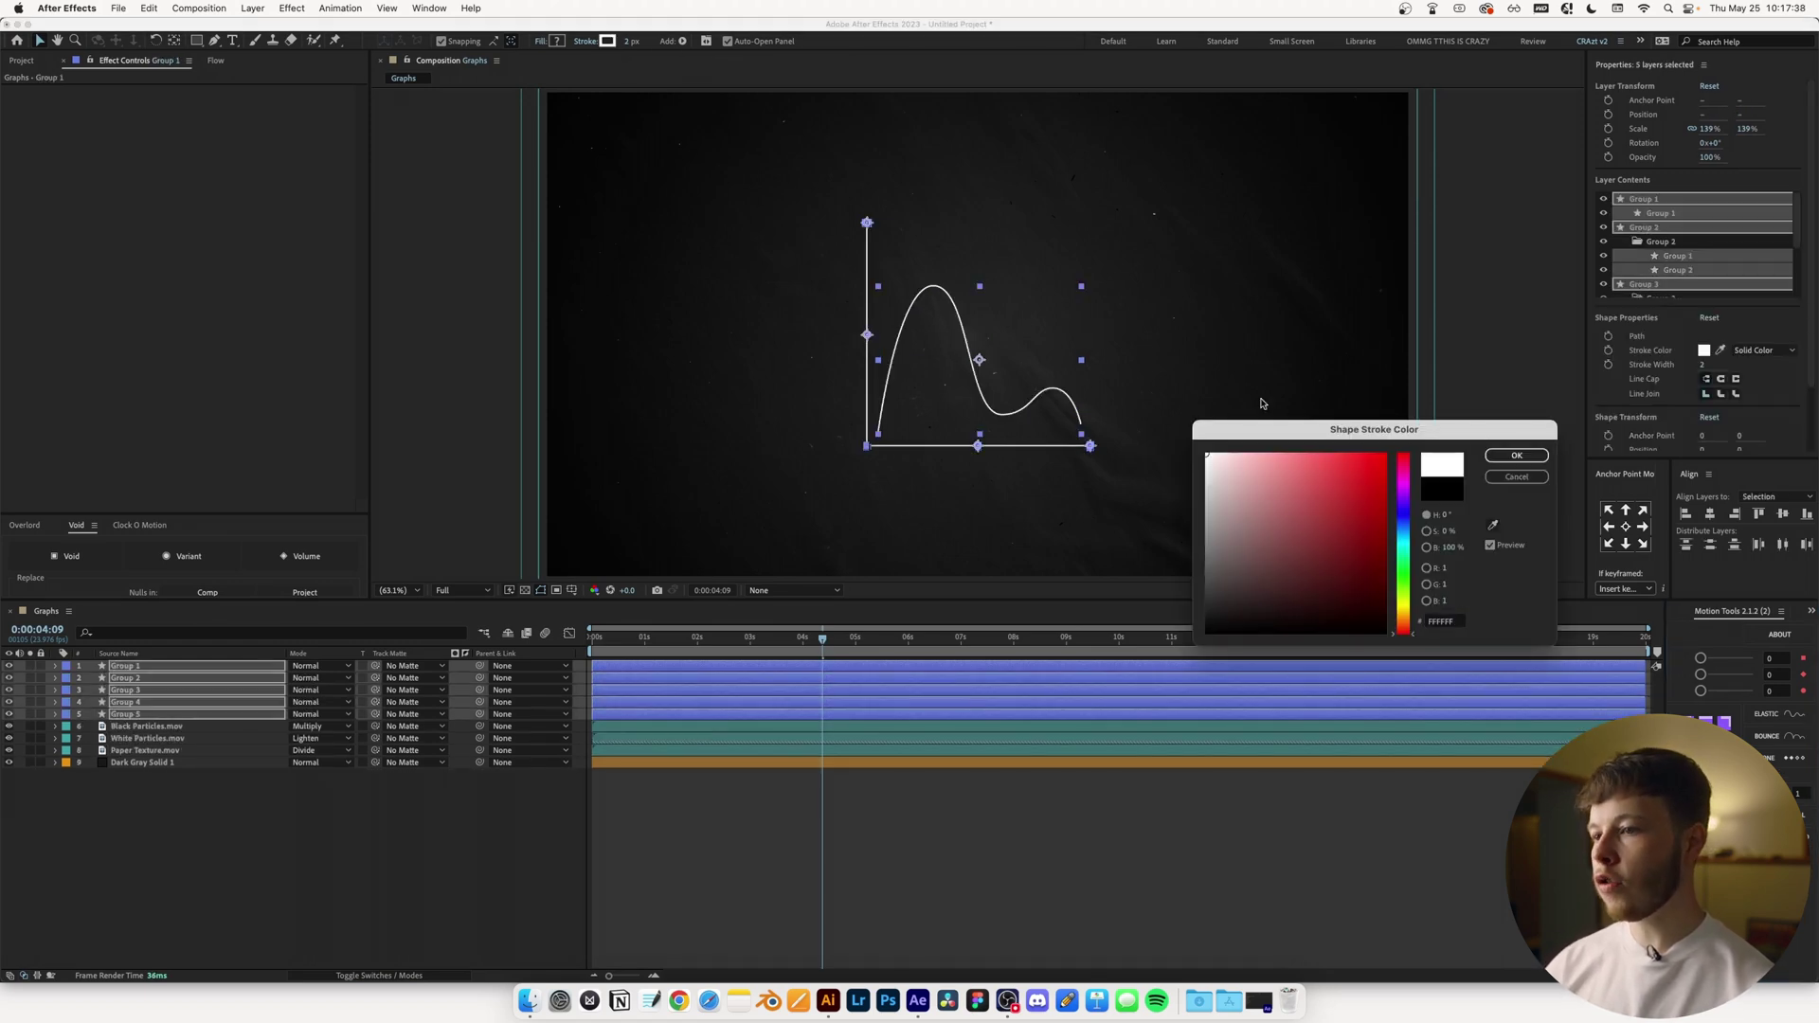
pyautogui.click(1506, 454)
pyautogui.click(918, 440)
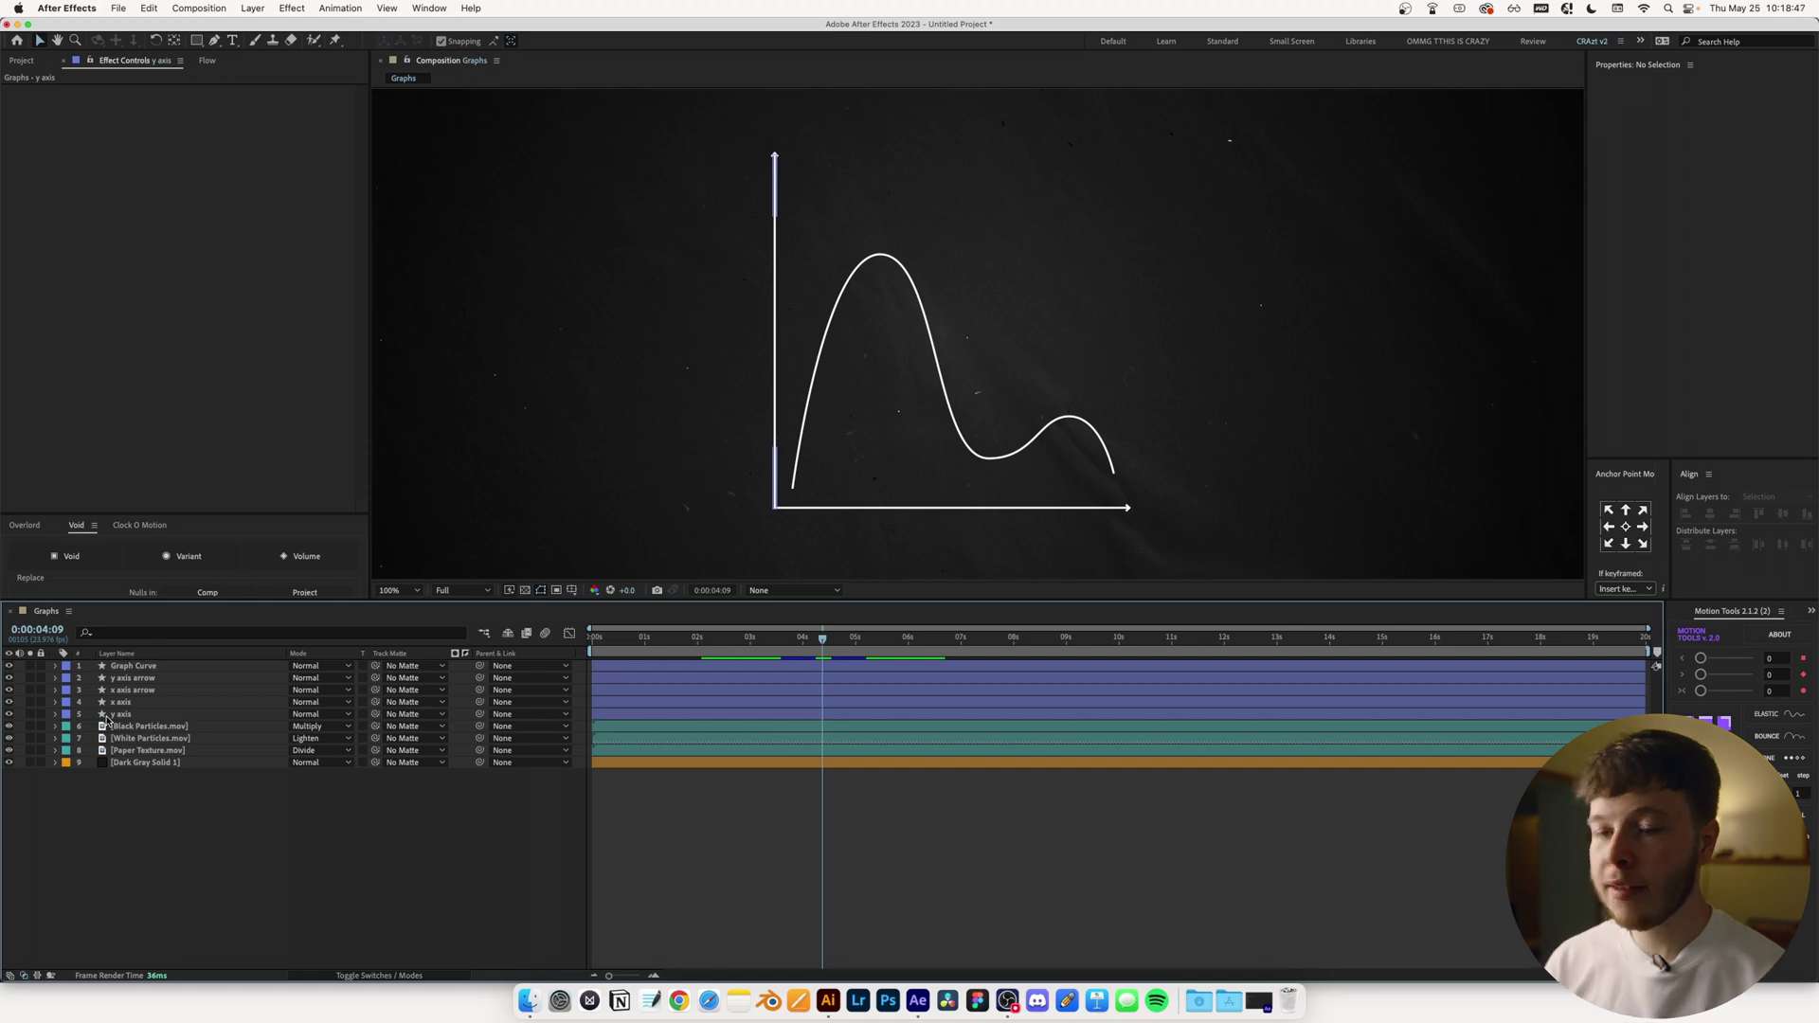
# Add a Trim Paths operator to the y axis shape layer
pyautogui.click(107, 715)
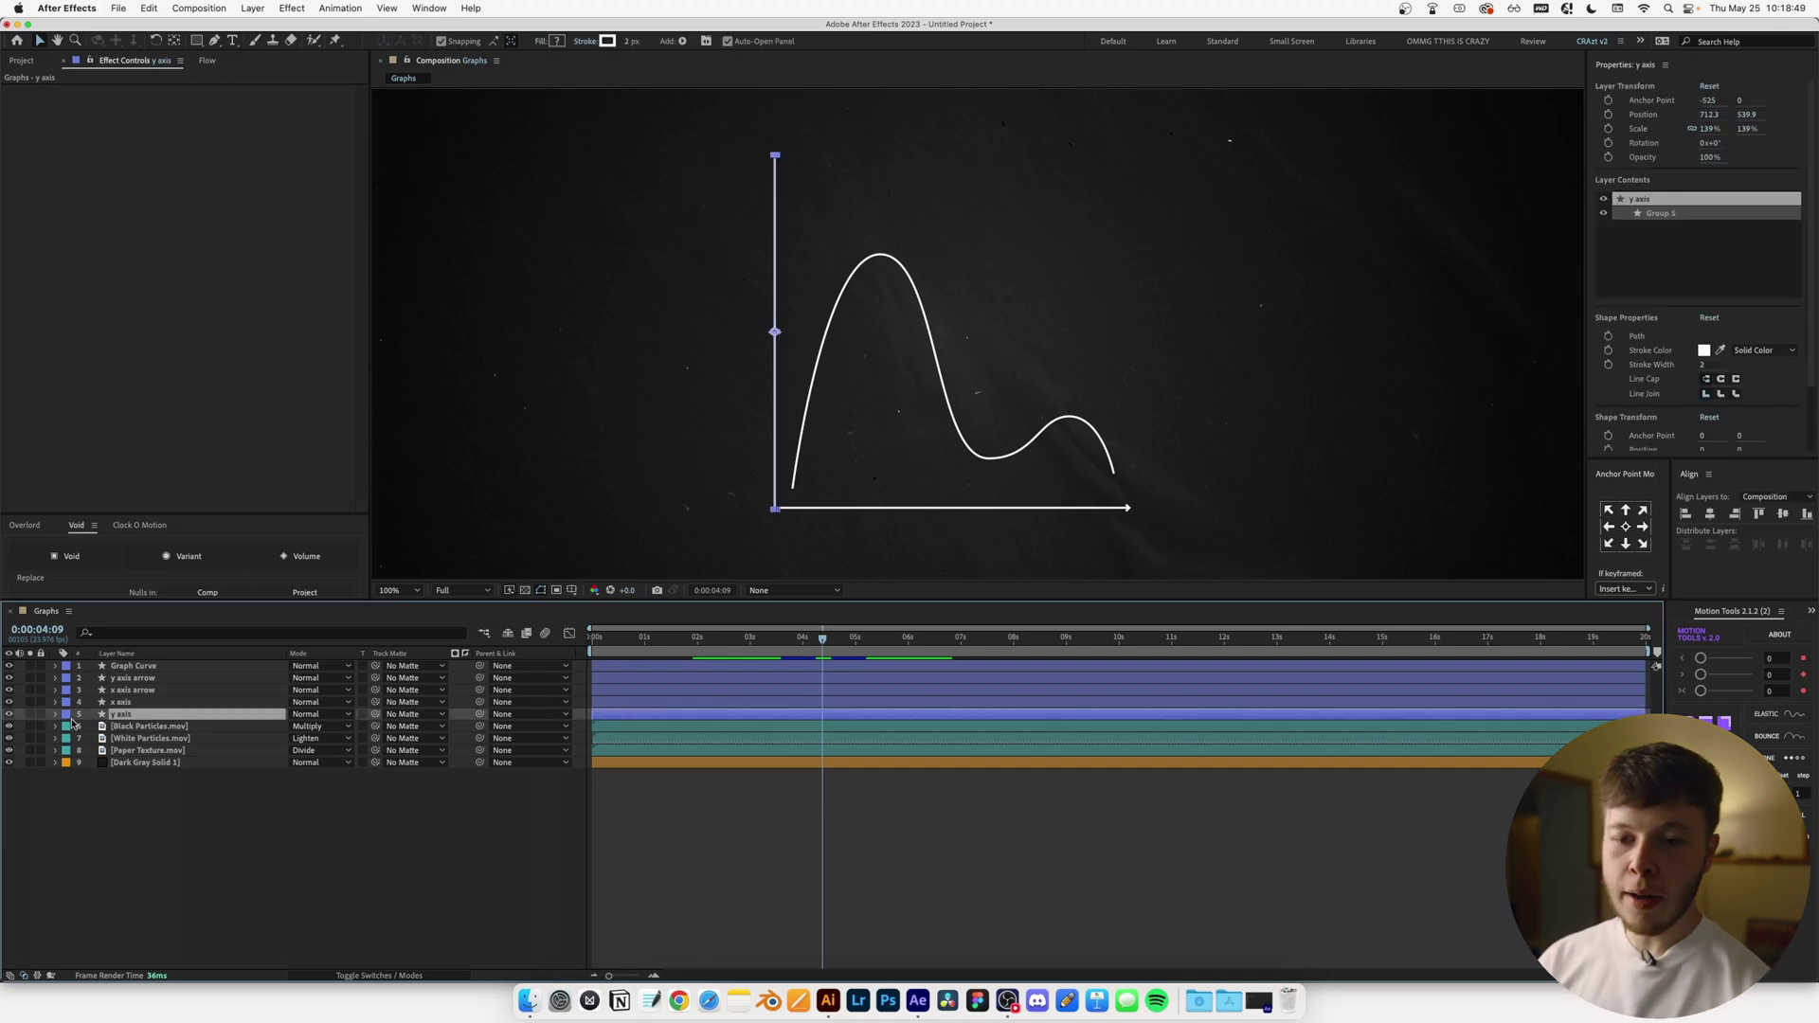
pyautogui.click(54, 714)
pyautogui.click(463, 726)
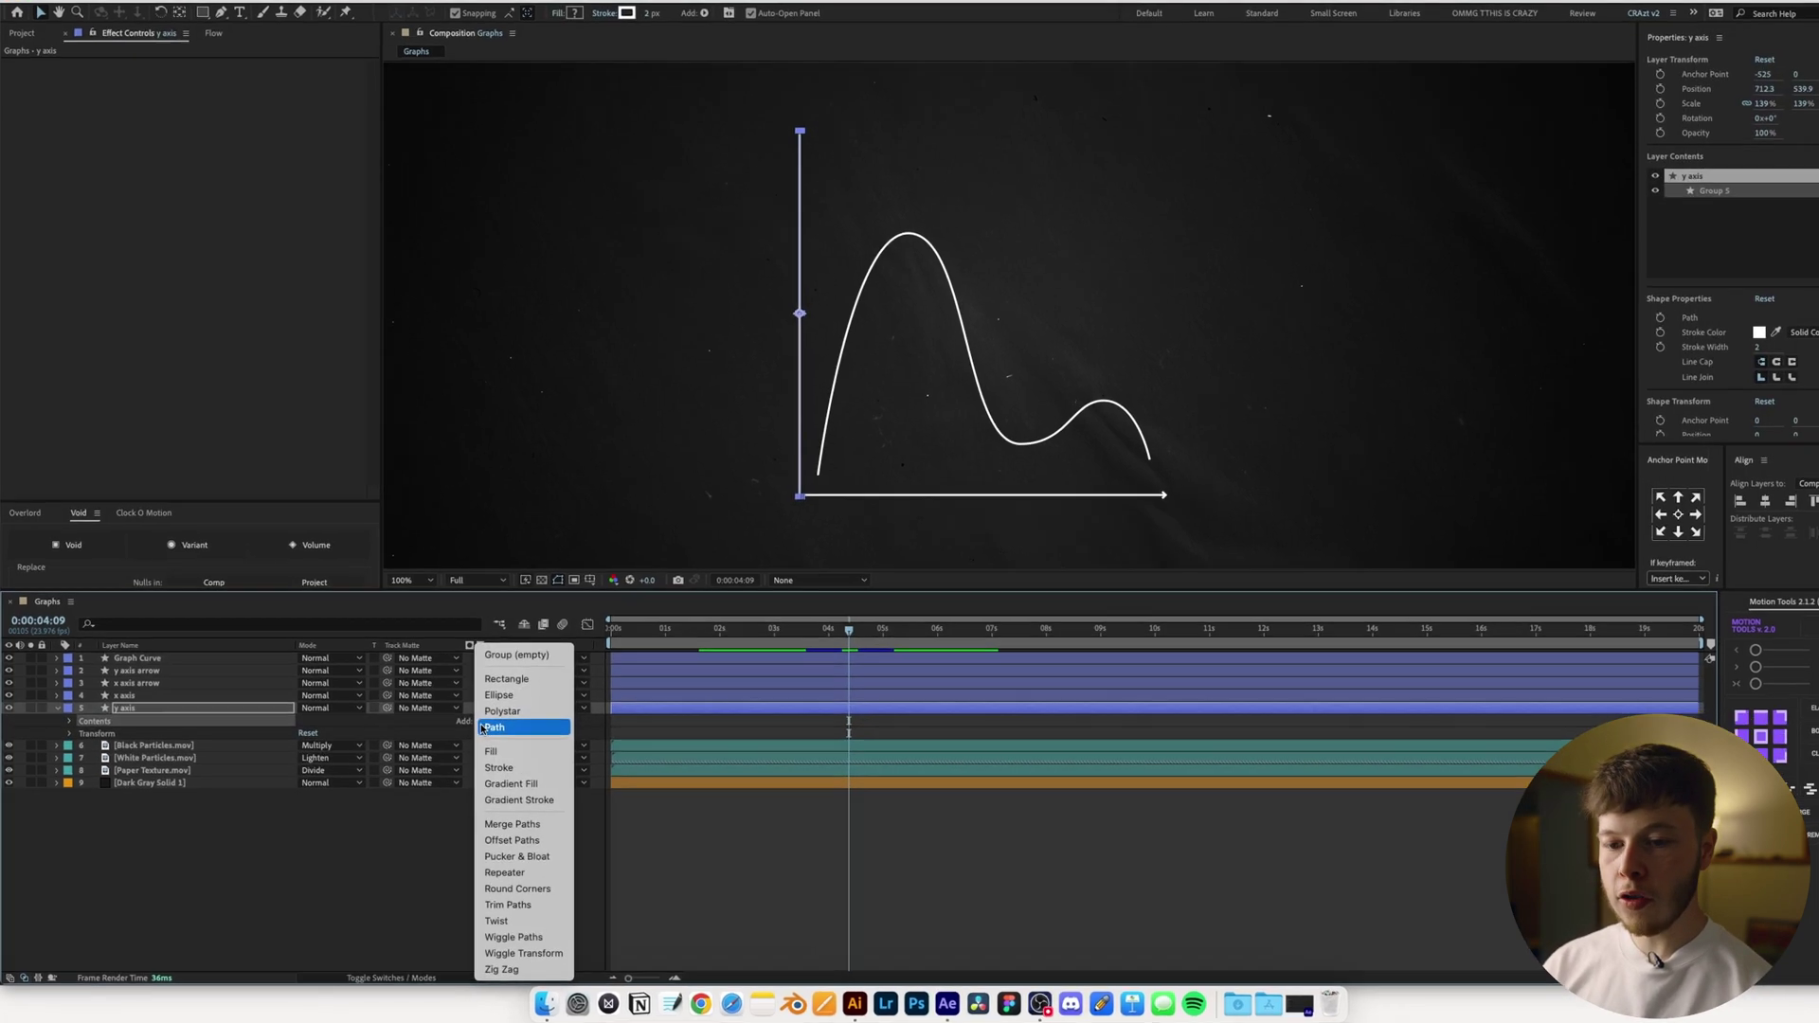
pyautogui.click(732, 907)
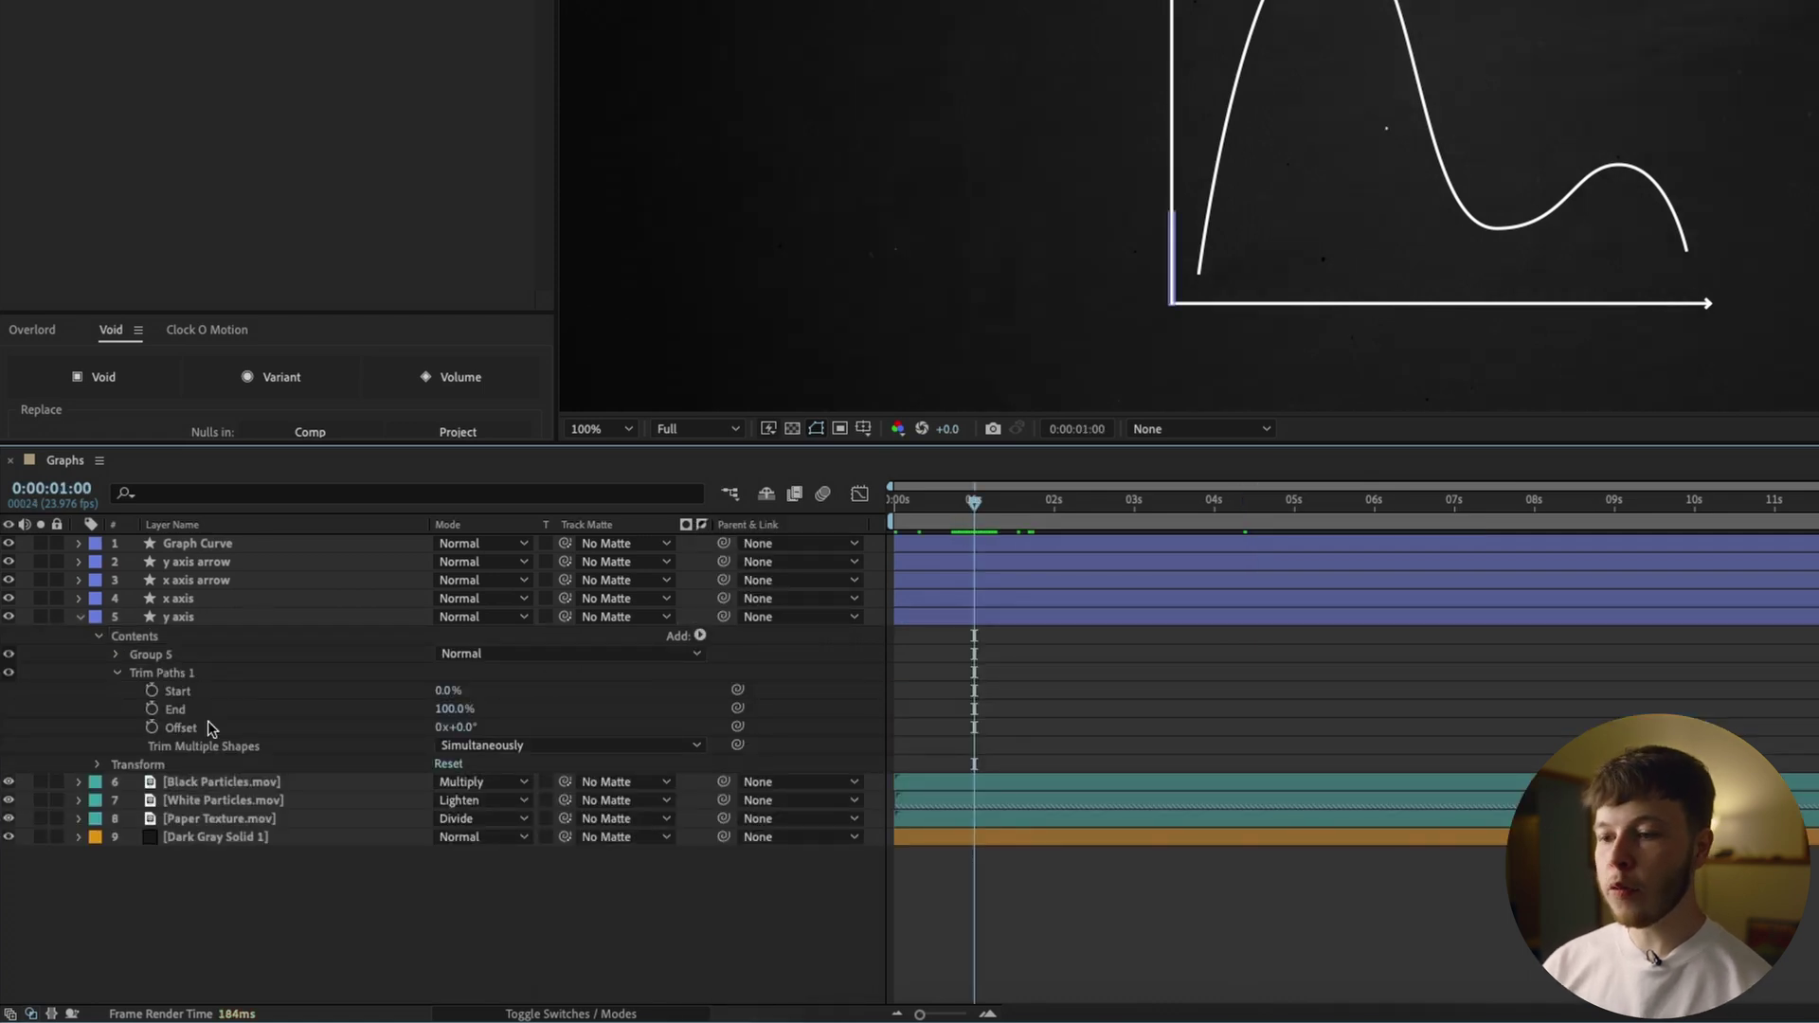
# Try to animate the y axis by keyframing Trim Paths End at 100% at 1 second and lowering it at frame 0
pyautogui.click(152, 710)
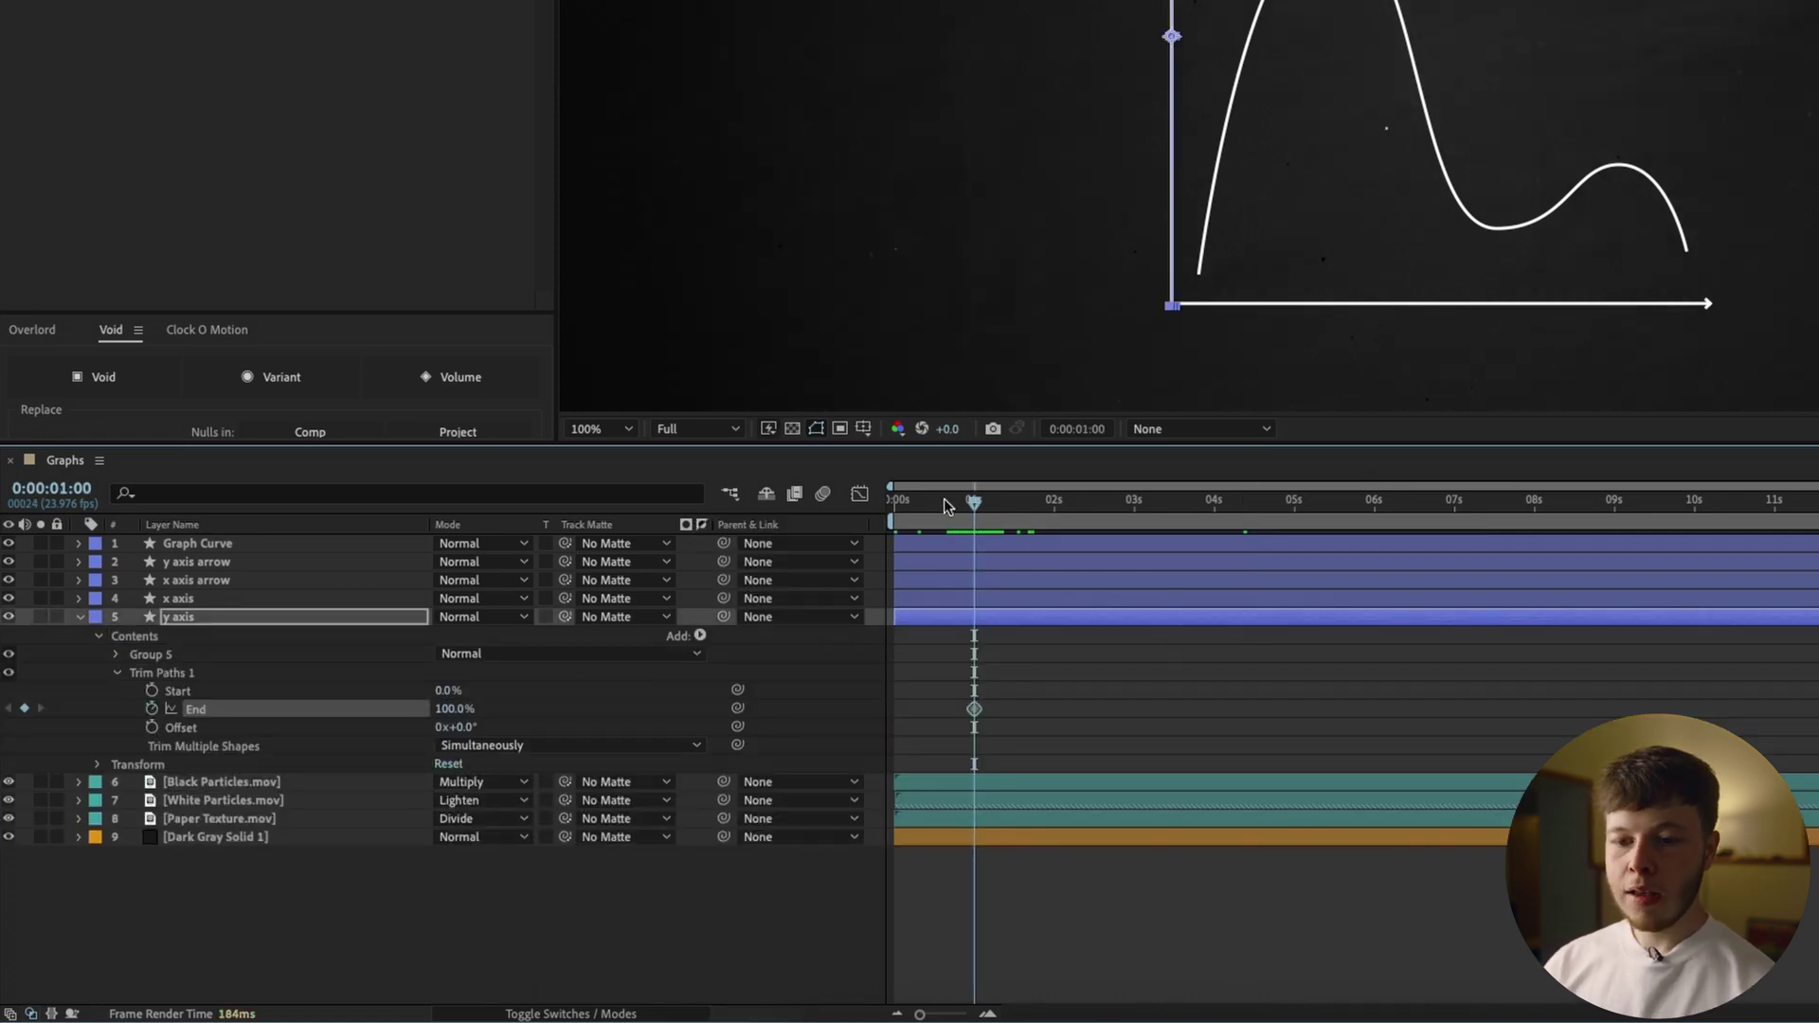
pyautogui.moveTo(959, 500); pyautogui.dragTo(894, 500)
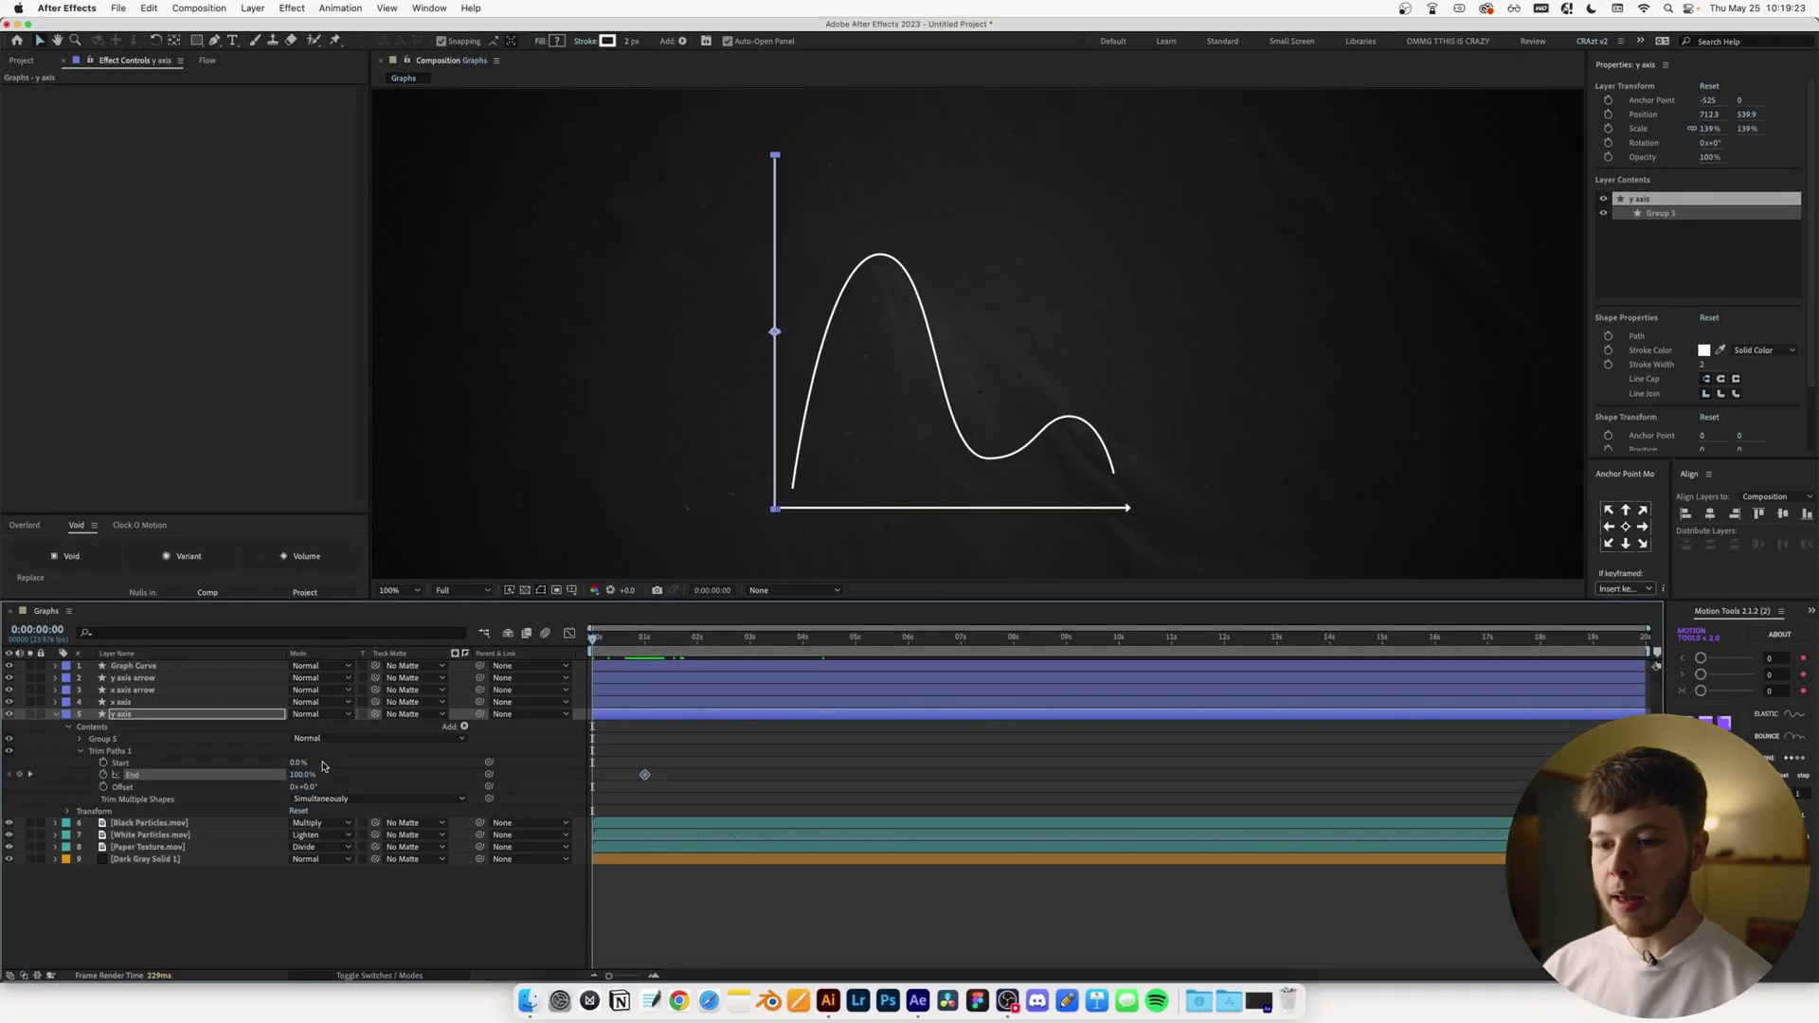
pyautogui.moveTo(305, 779); pyautogui.dragTo(95, 796)
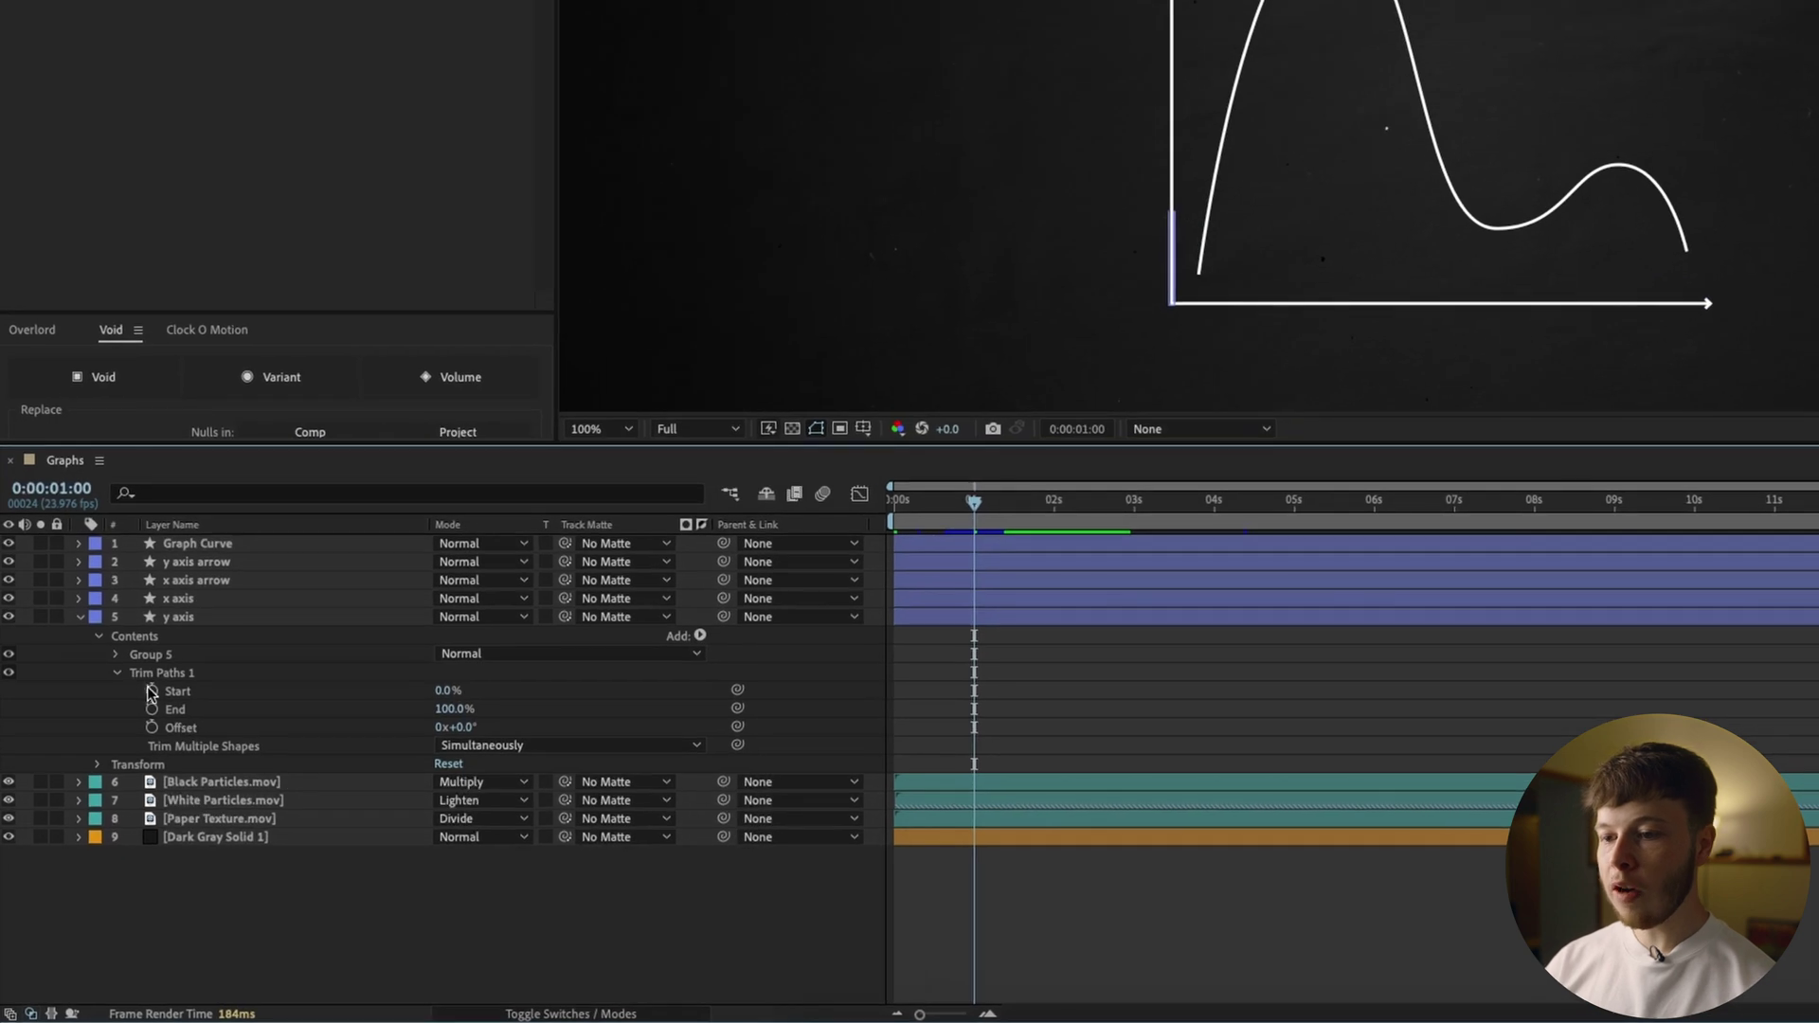
# Animate the y axis Trim Paths Start from 100% at frame 0 to 0% at 1 second and preview it
pyautogui.click(103, 763)
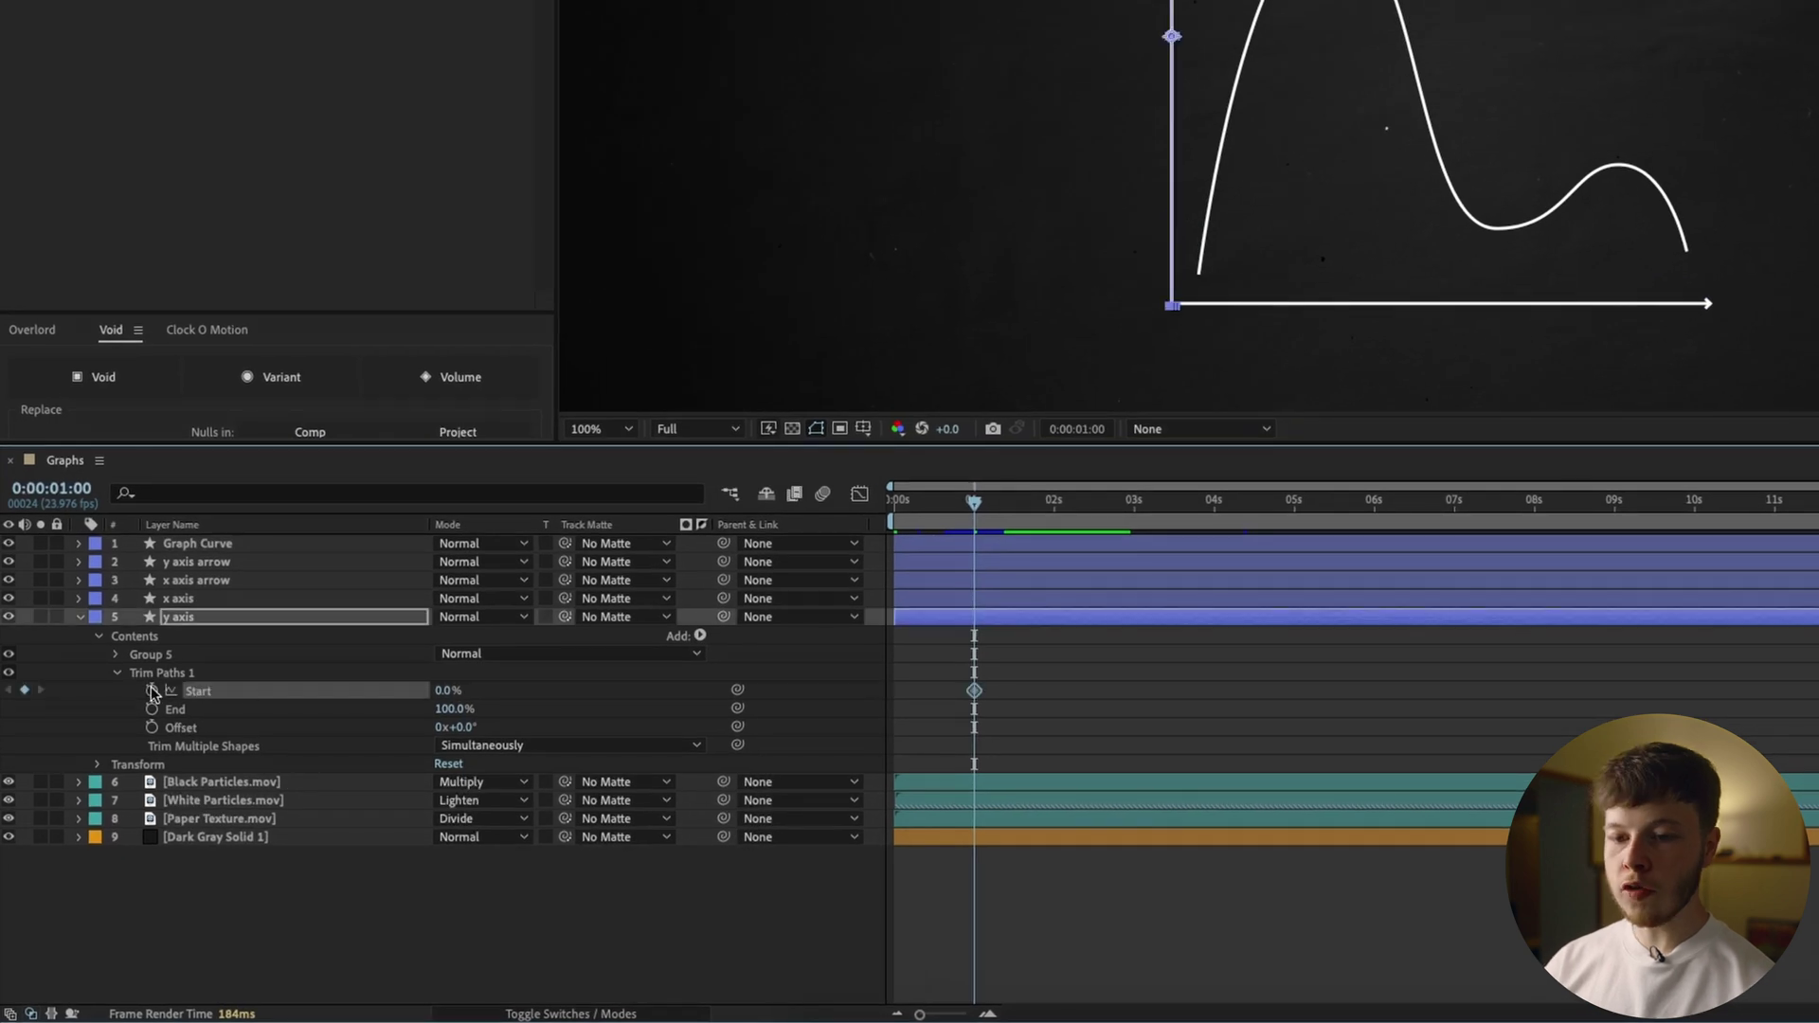
pyautogui.moveTo(942, 508); pyautogui.dragTo(890, 512)
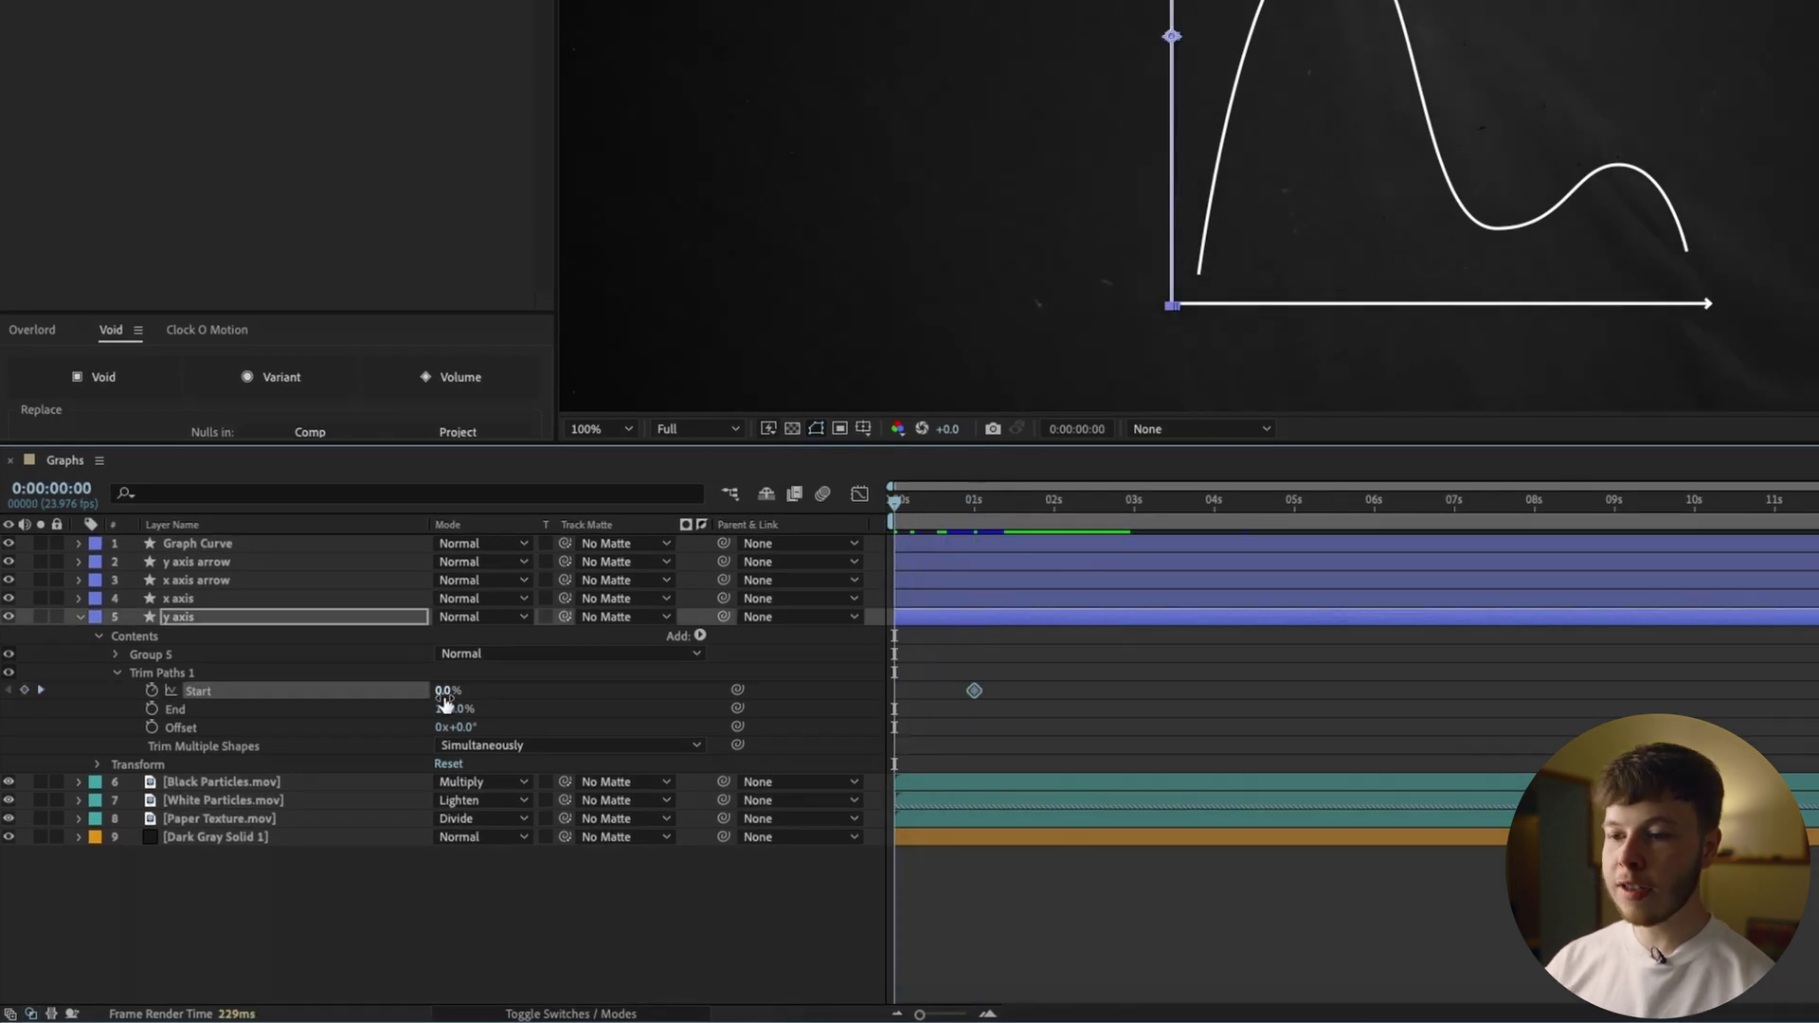
pyautogui.click(445, 690)
pyautogui.write('100')
pyautogui.press('Return')
pyautogui.click(1010, 718)
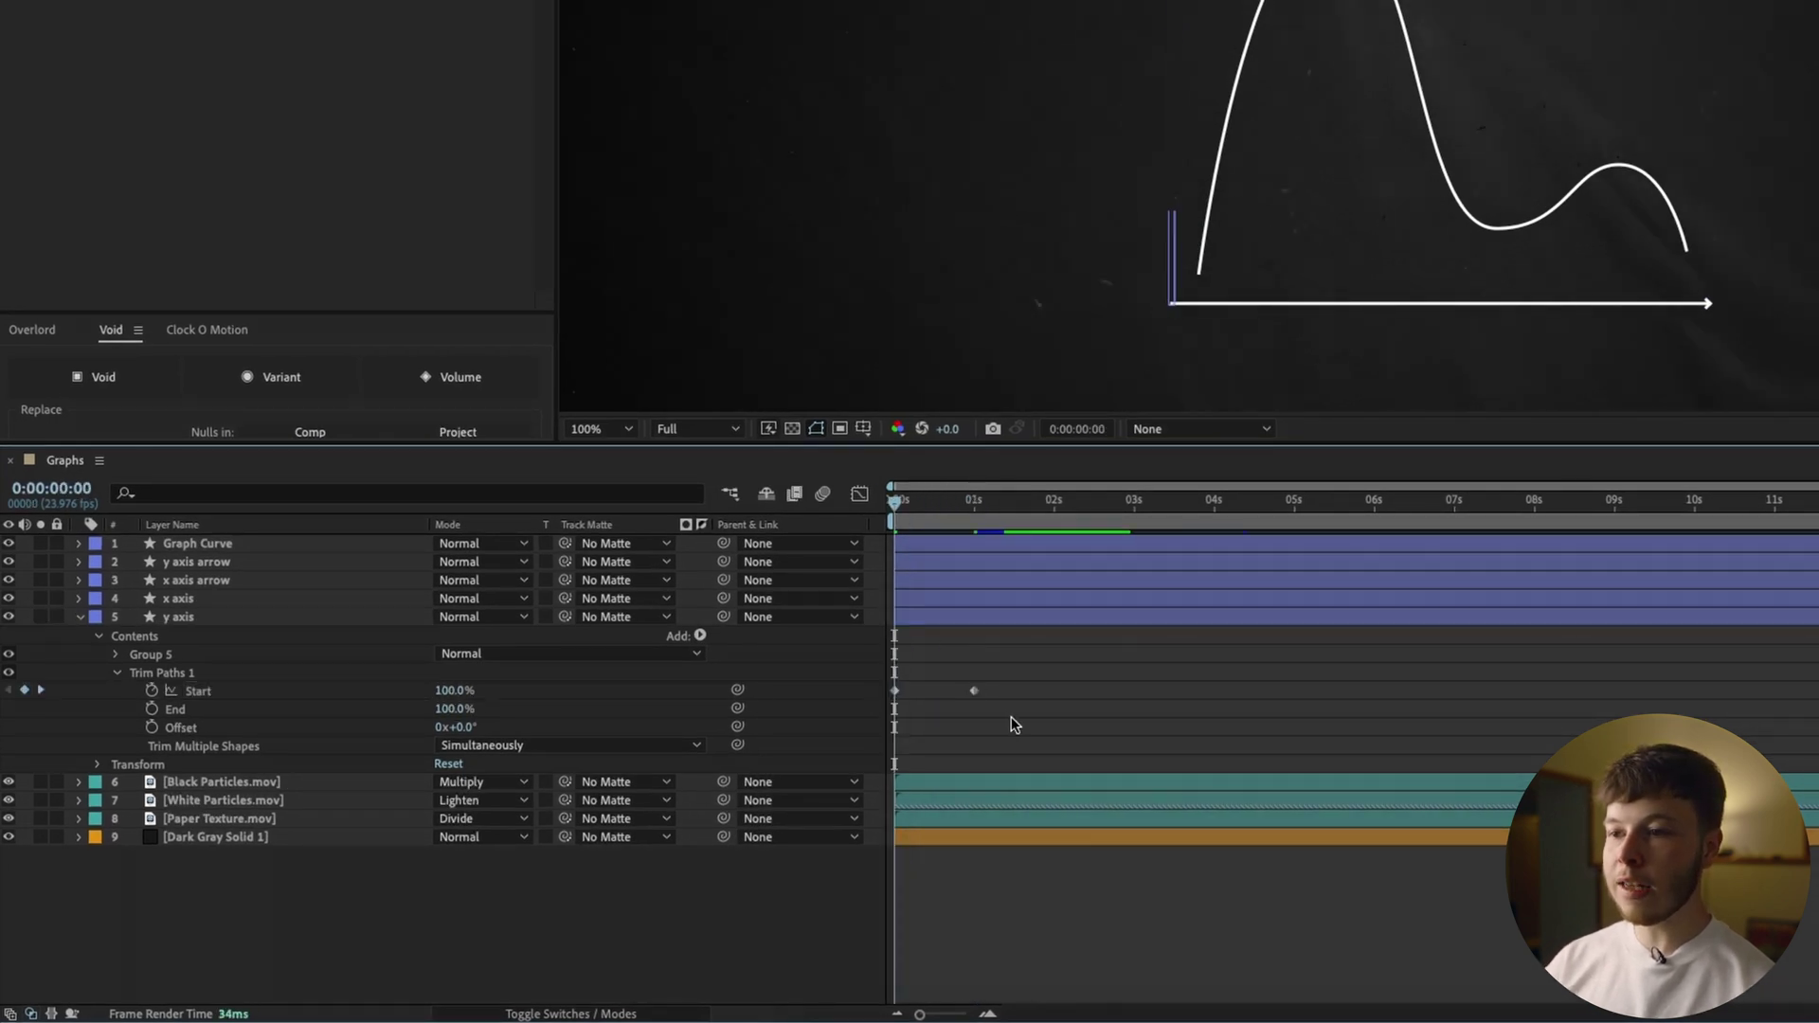
pyautogui.press('space')
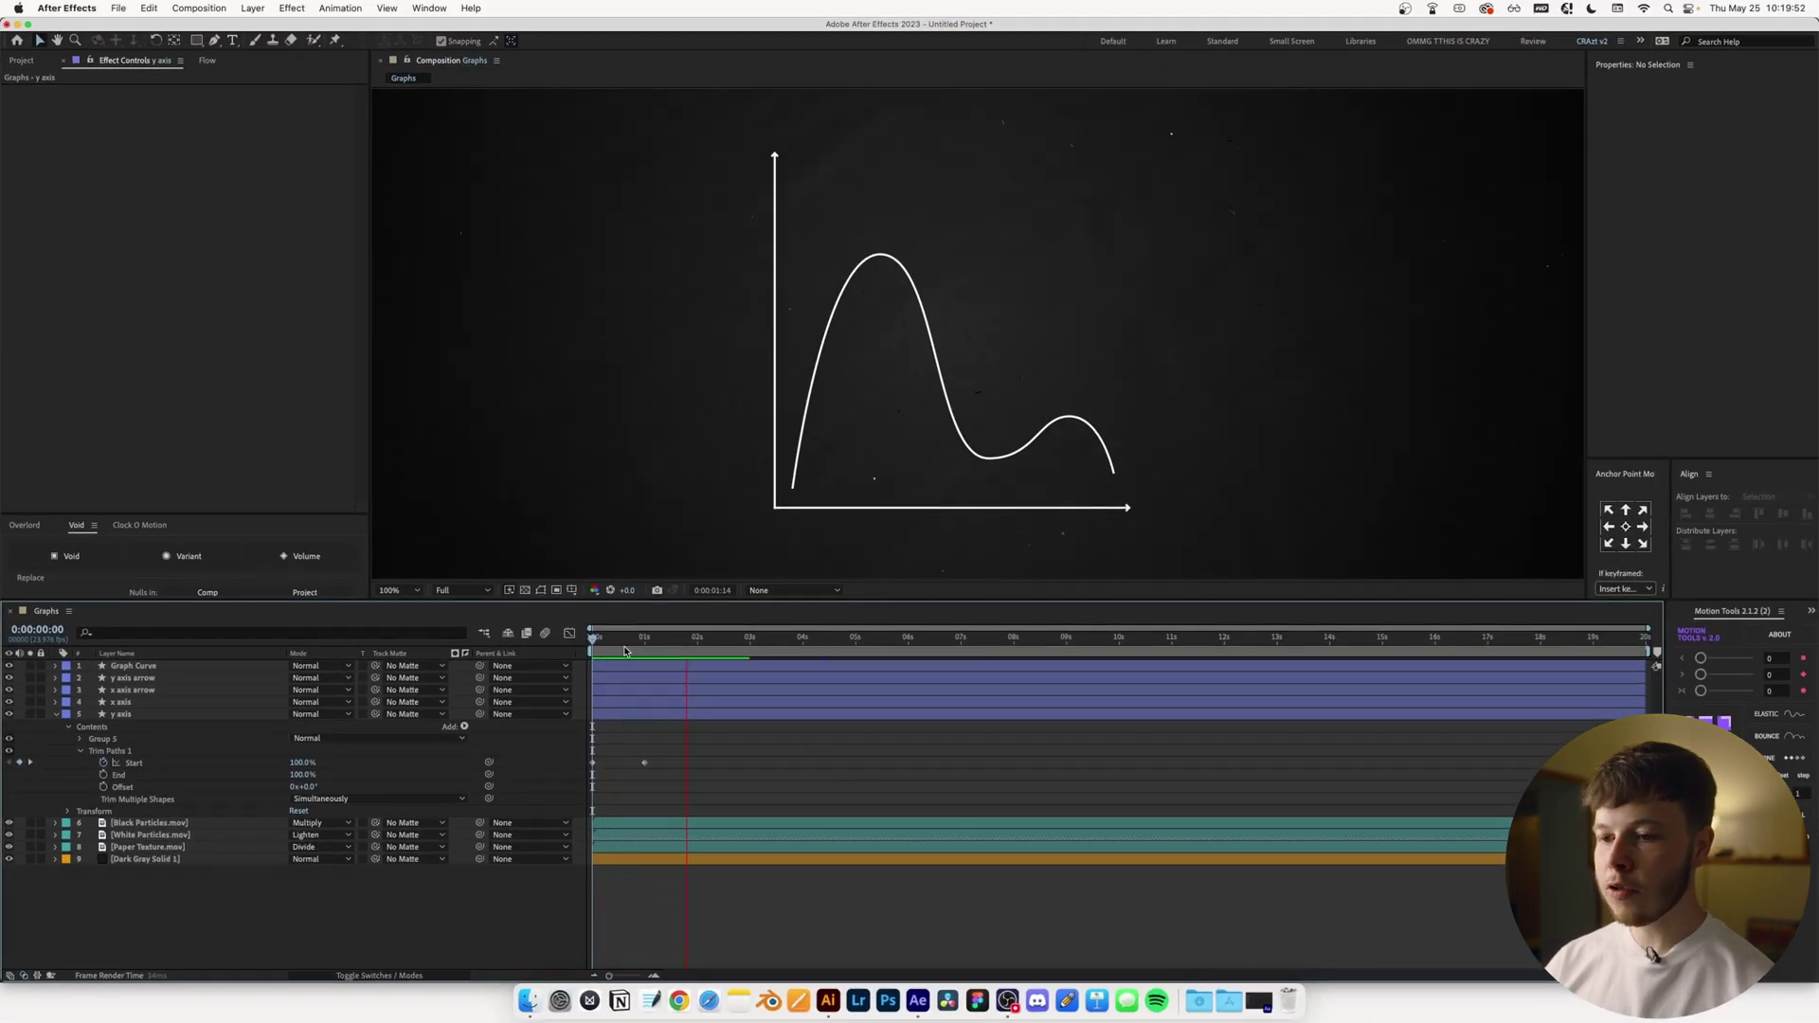
# Copy the y axis Trim Paths Start animation onto the x axis layer and expand that layer's properties
pyautogui.click(139, 720)
pyautogui.click(133, 763)
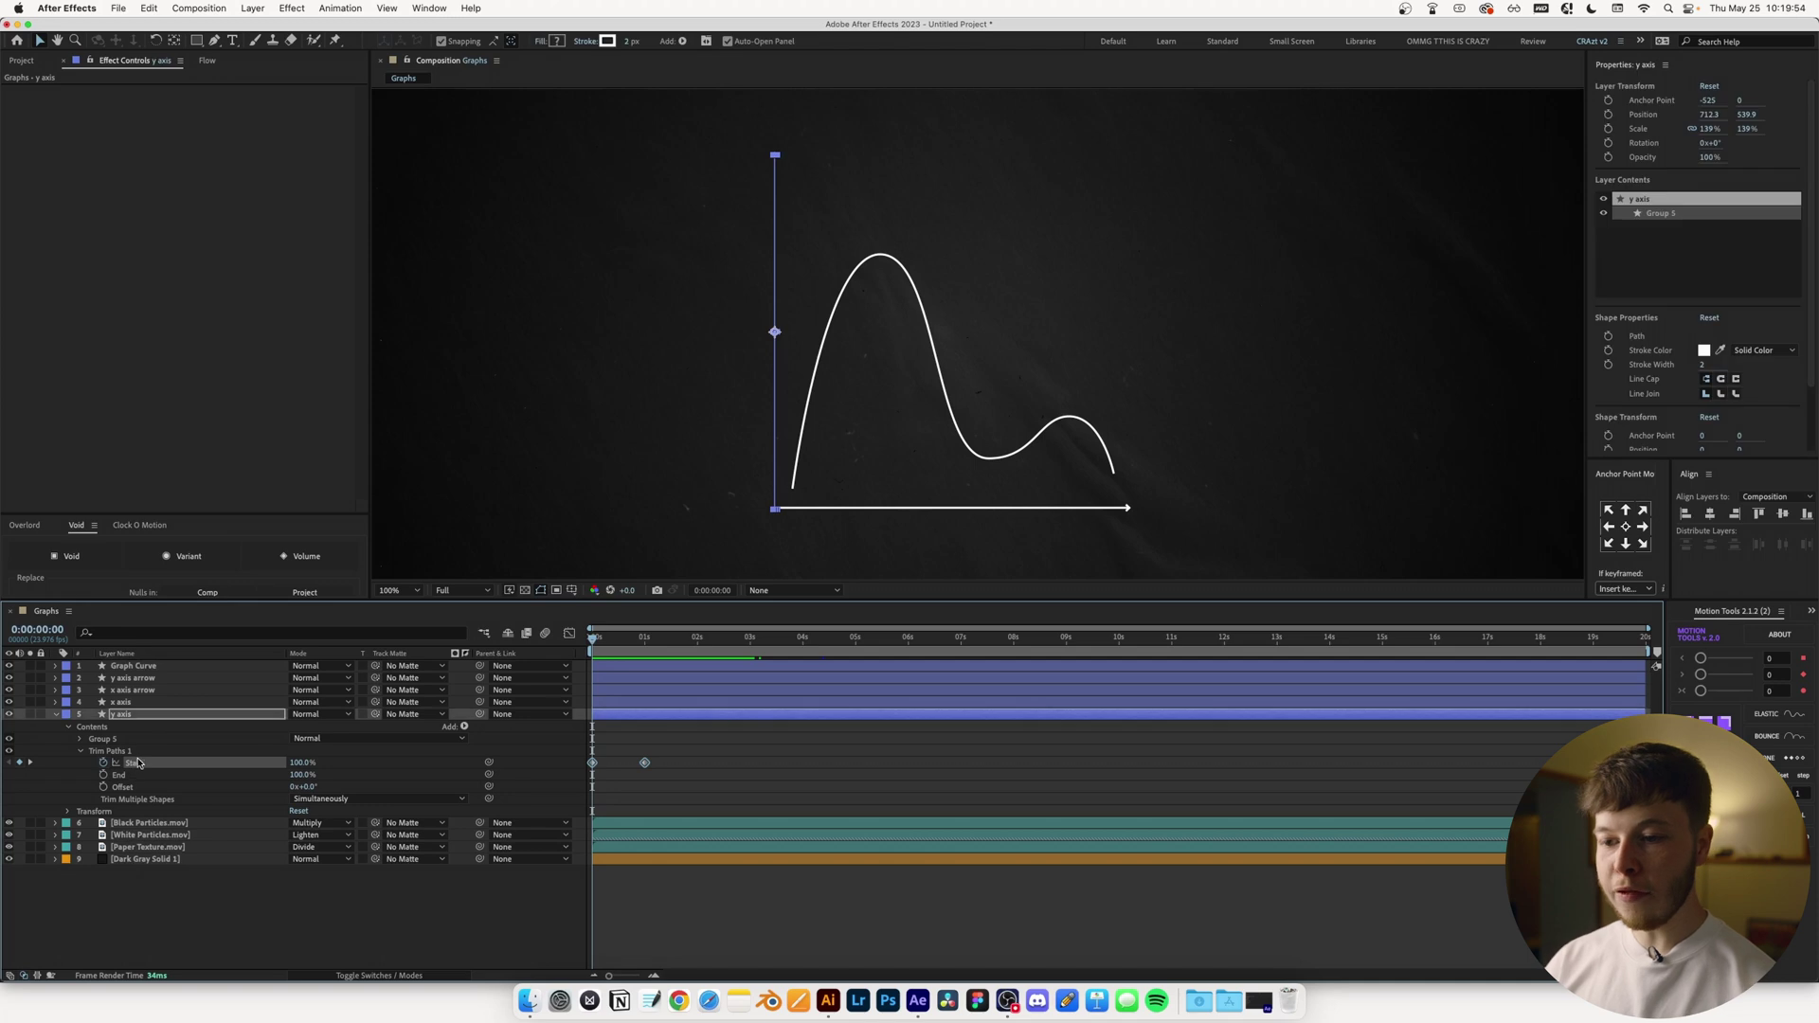
pyautogui.click(131, 702)
pyautogui.keyDown('shift'); pyautogui.click(131, 670); pyautogui.keyUp('shift')
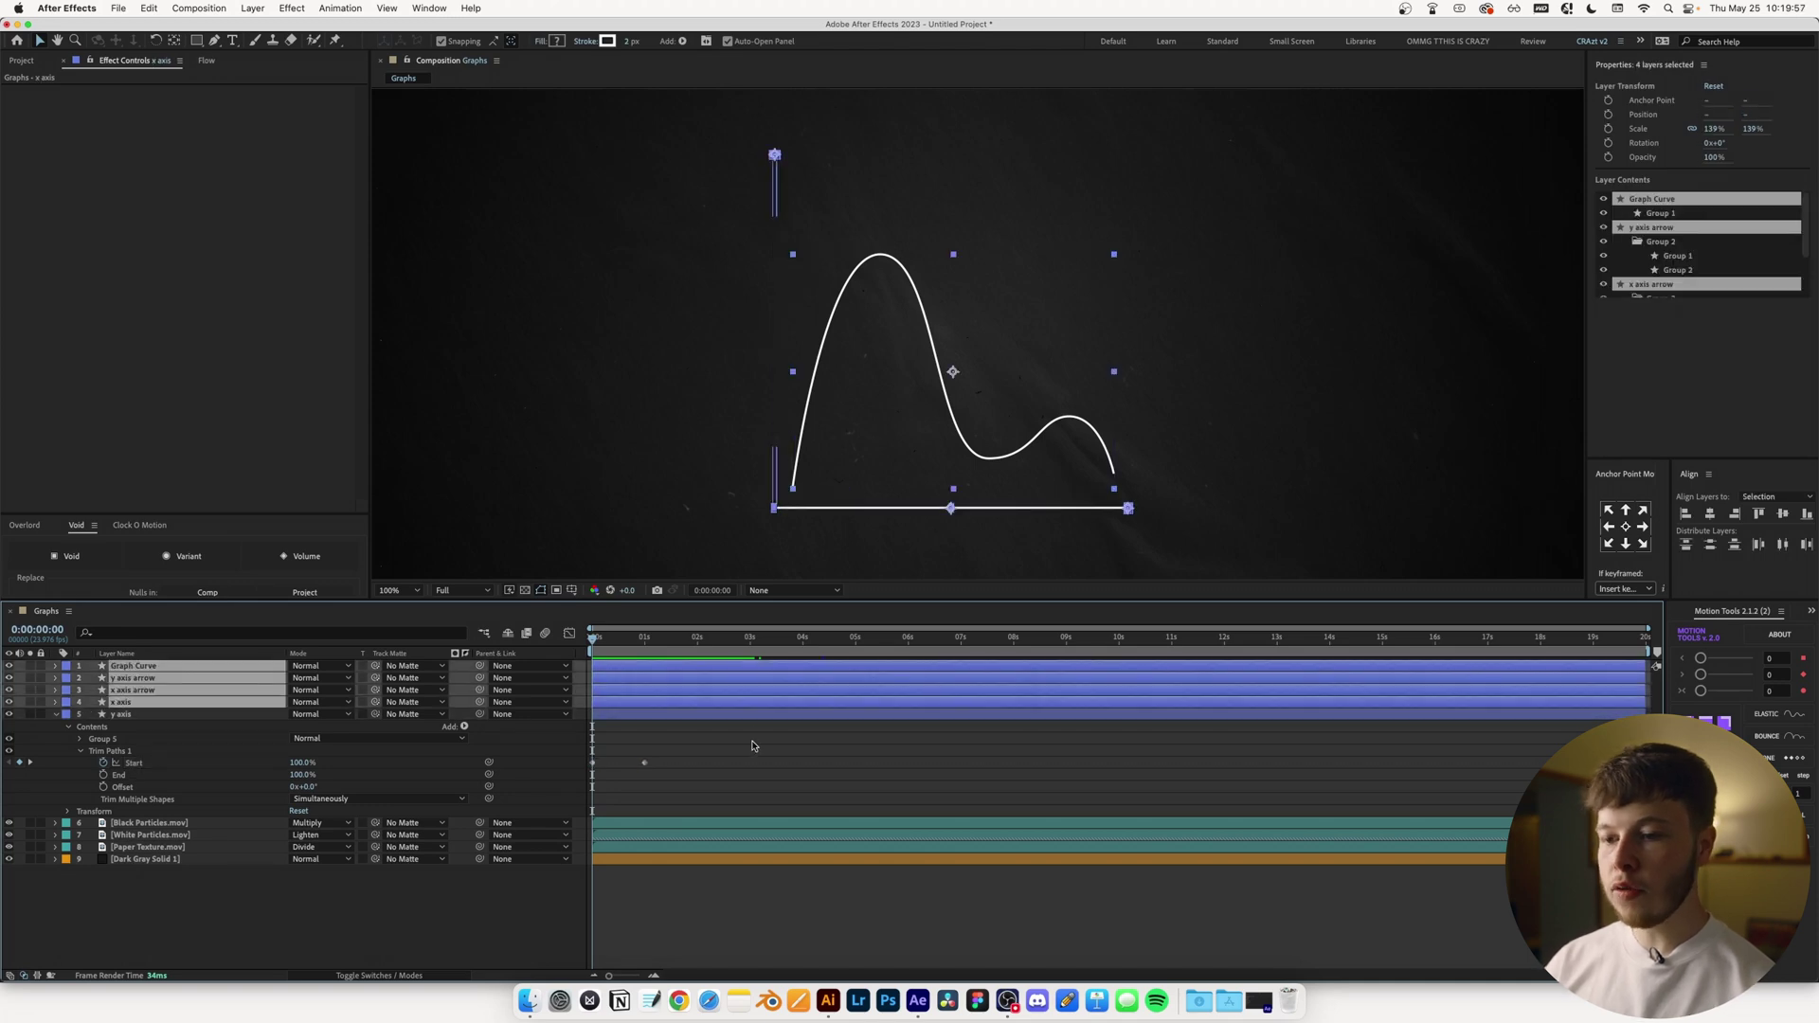
pyautogui.click(137, 715)
pyautogui.click(121, 702)
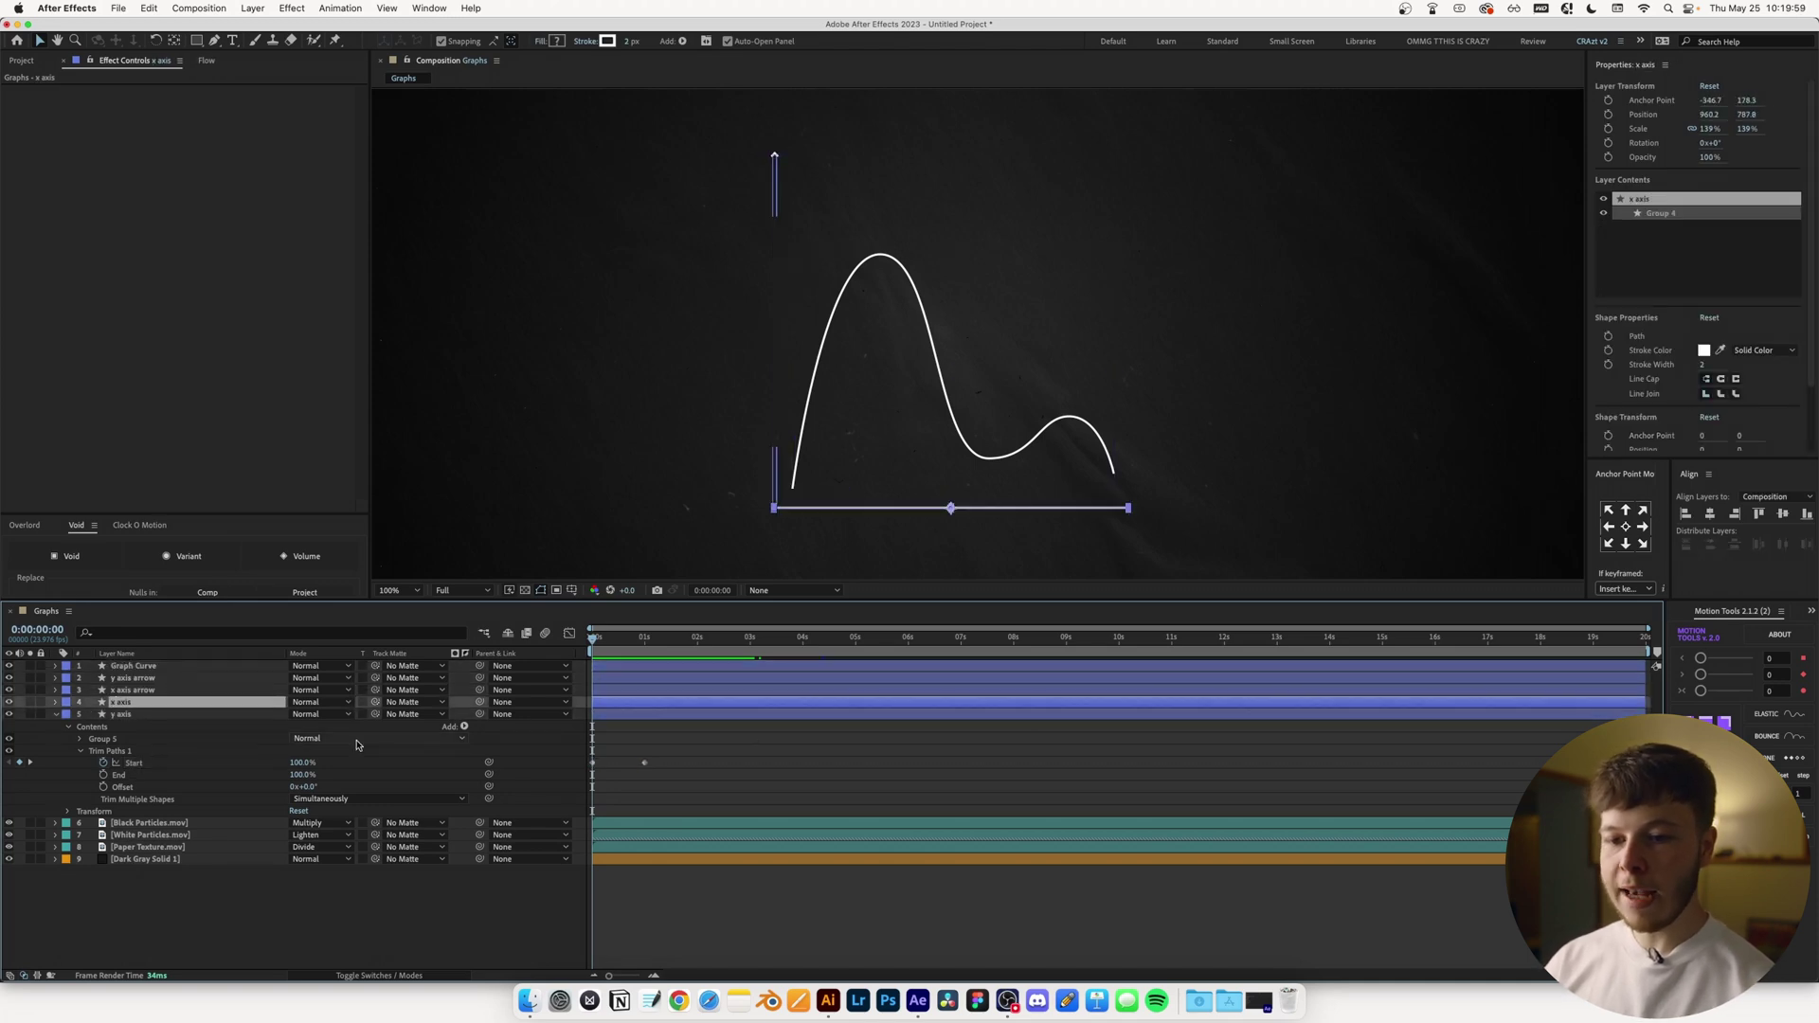
pyautogui.press('u')
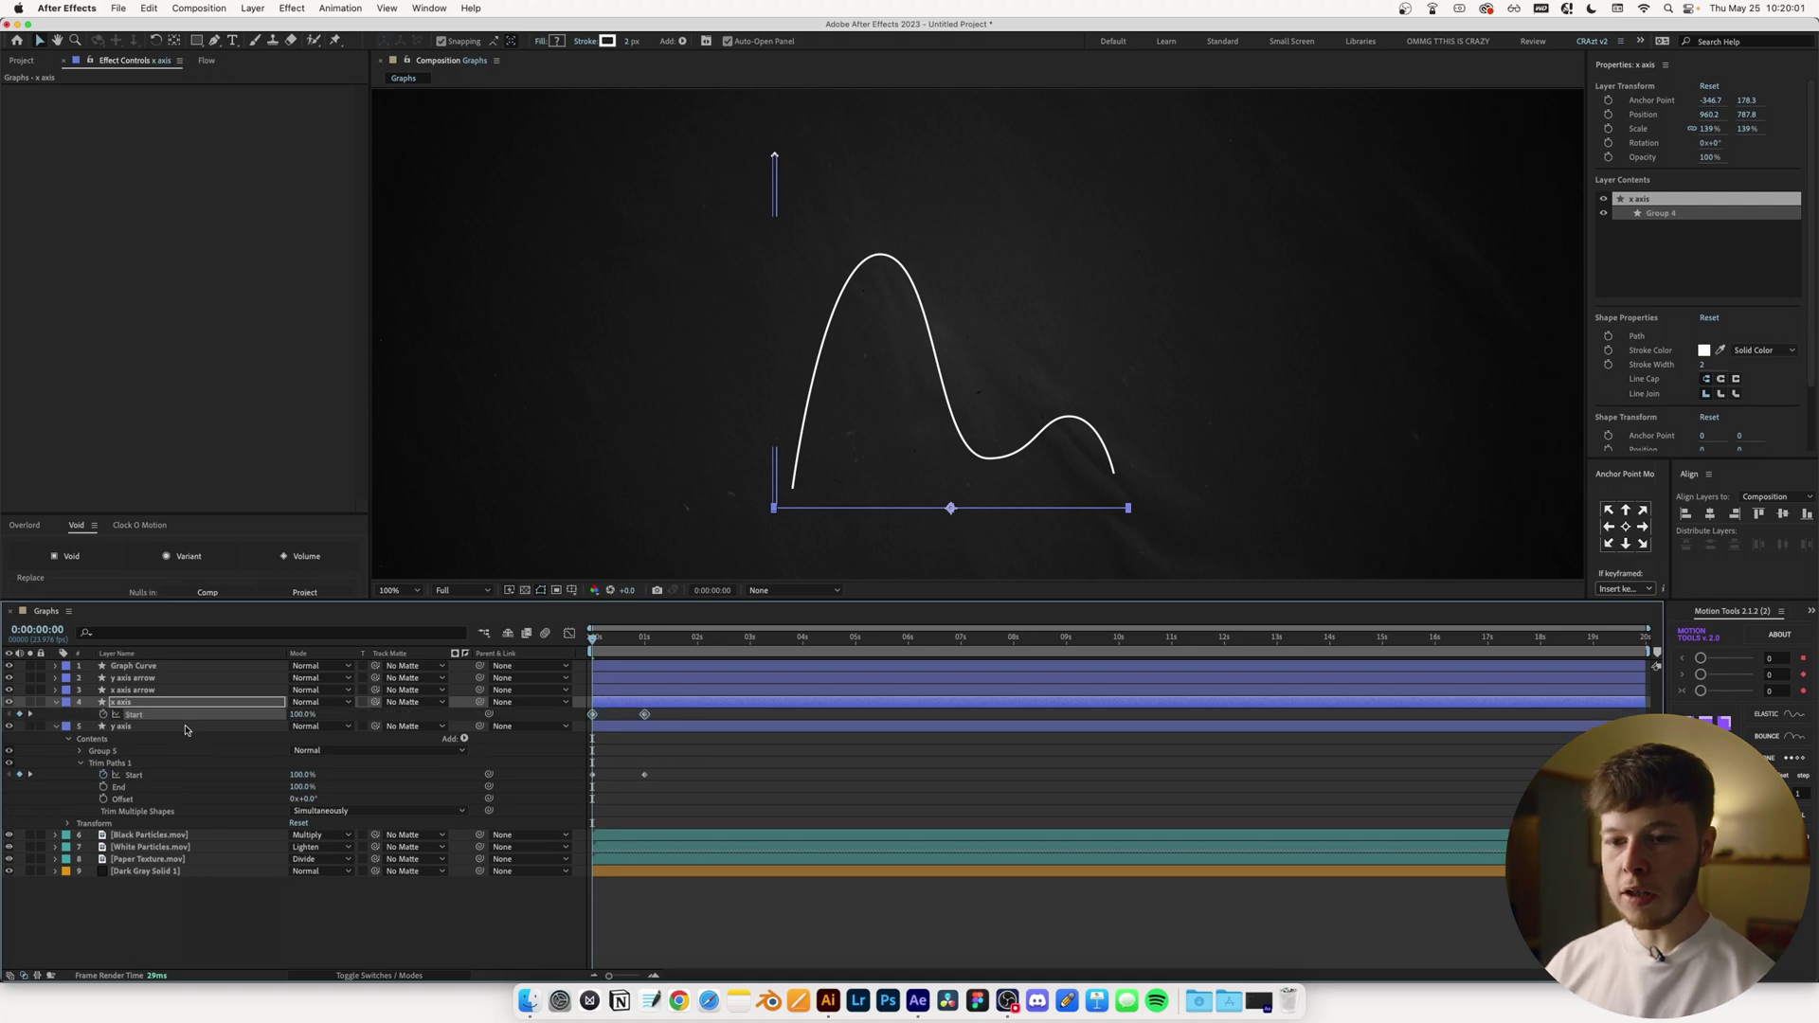
pyautogui.press('u')
pyautogui.press('u')
pyautogui.press('F2')
# Check the x axis animation up to 1 second and delete its Trim Paths Start keyframes
pyautogui.moveTo(592, 640); pyautogui.dragTo(631, 645)
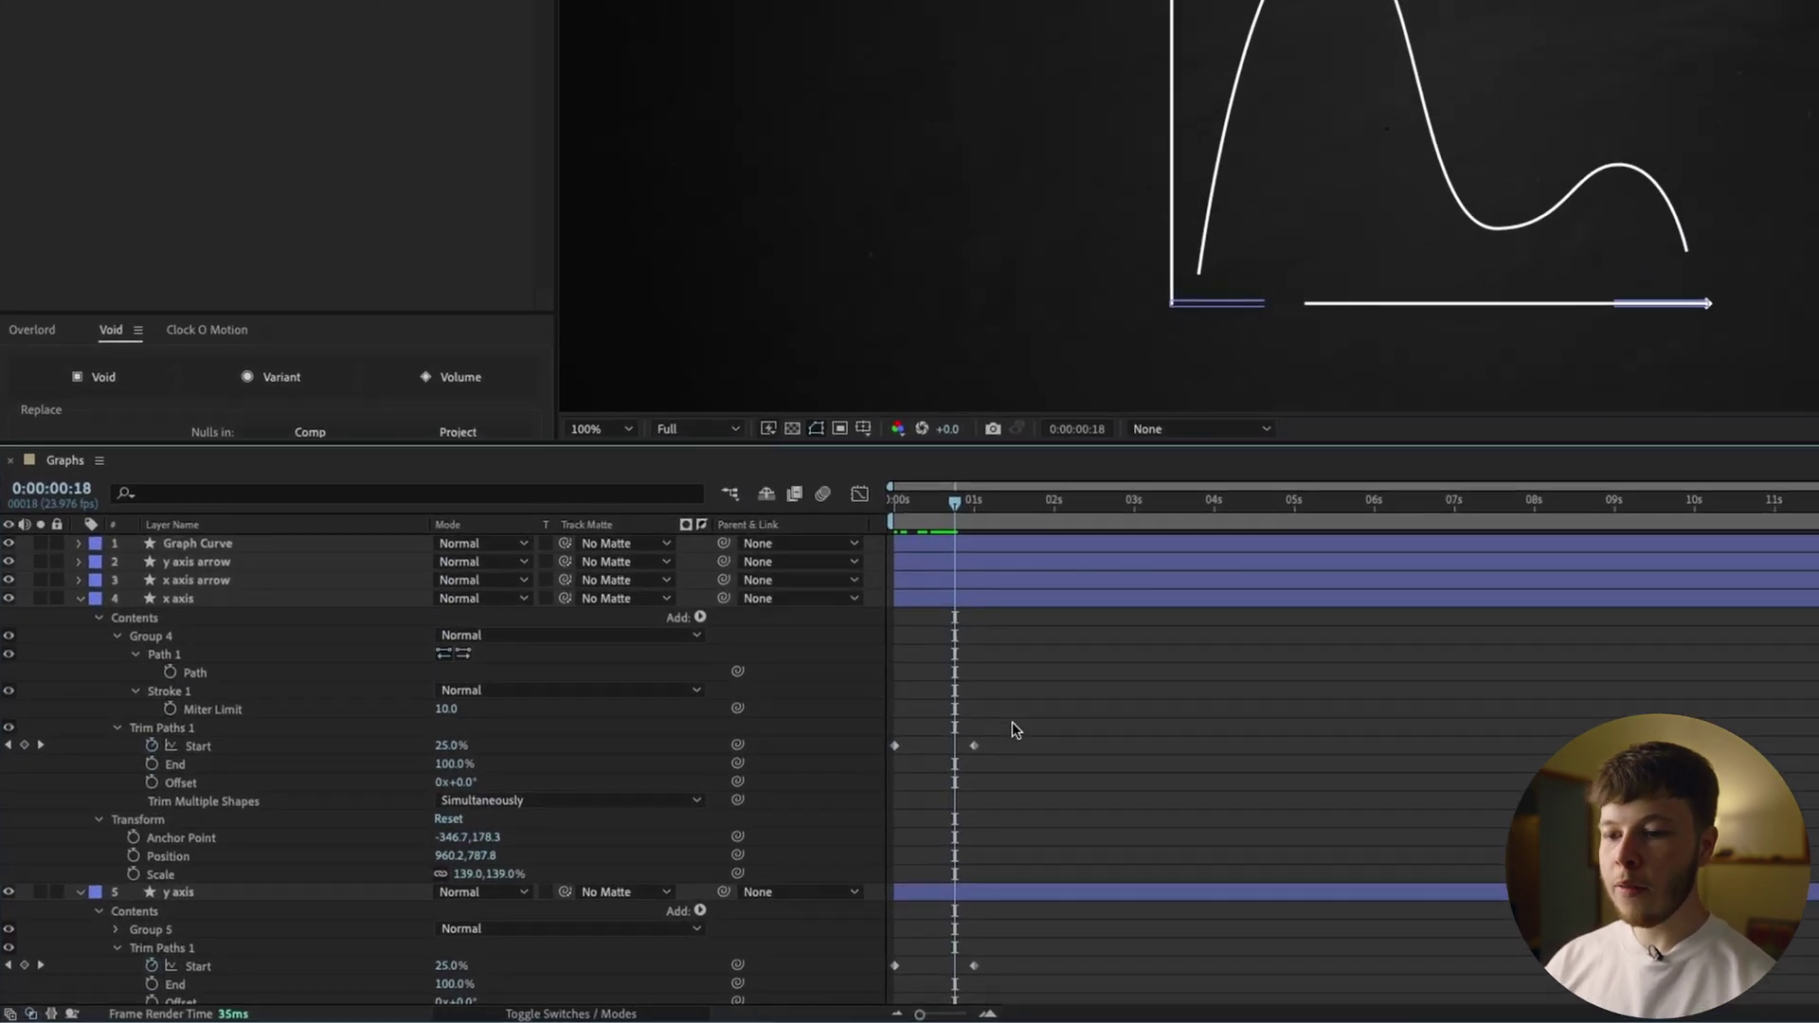
pyautogui.moveTo(742, 771); pyautogui.dragTo(651, 818)
pyautogui.moveTo(927, 503)
pyautogui.mouseDown()
pyautogui.moveTo(894, 502)
pyautogui.moveTo(973, 500)
pyautogui.mouseUp()
pyautogui.click(1004, 717)
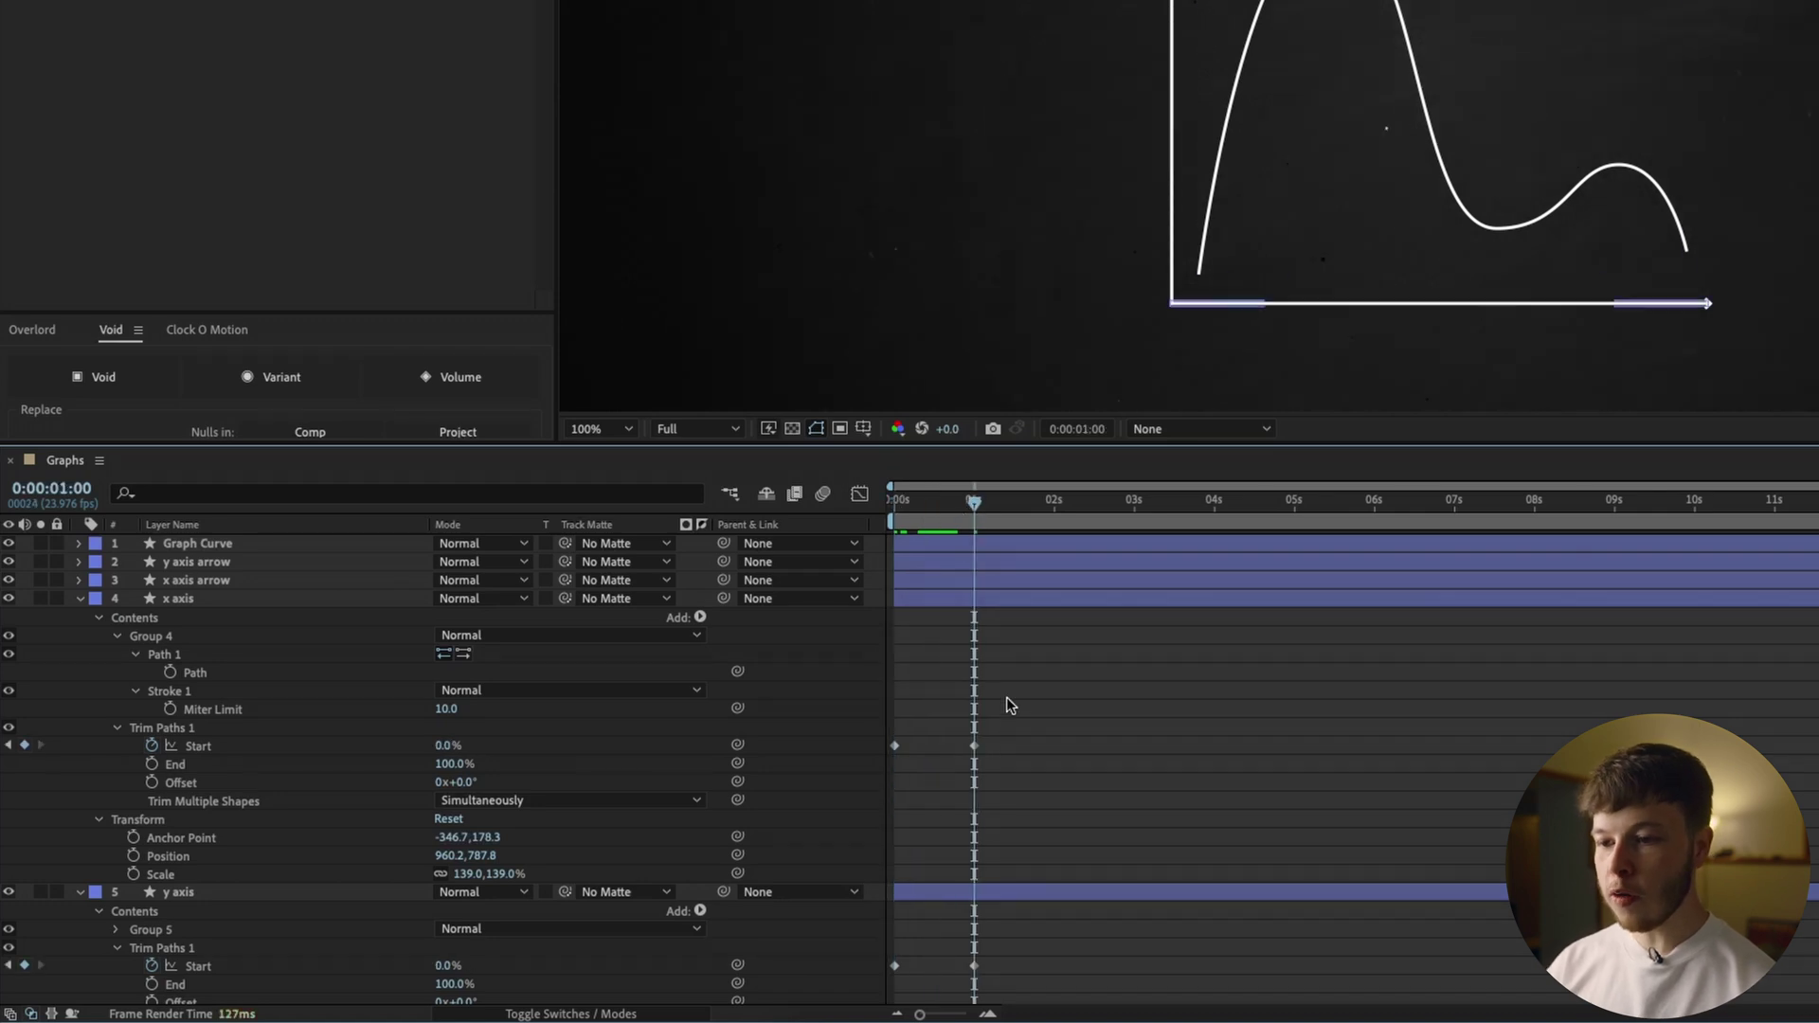
pyautogui.moveTo(1007, 727); pyautogui.dragTo(865, 808)
pyautogui.press('Delete')
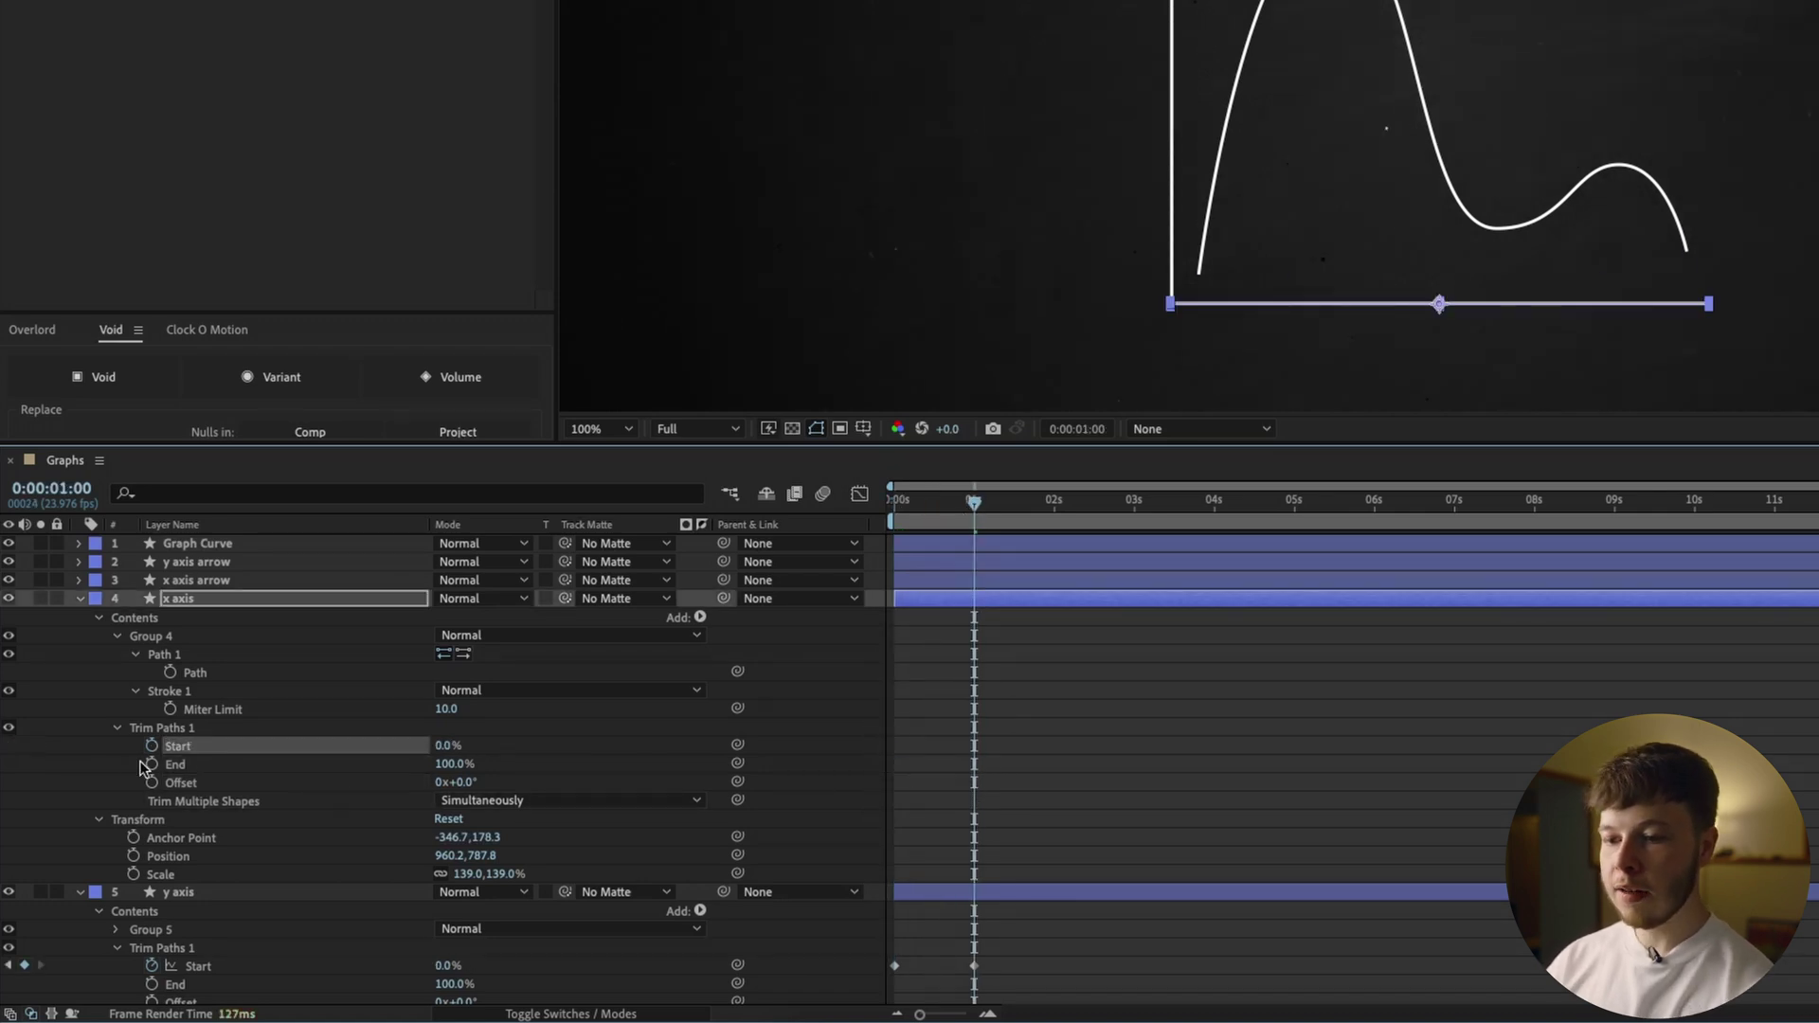
# Animate the x axis Trim Paths End from 0% at frame 0 to 100% at 1 second and preview the result
pyautogui.click(150, 763)
pyautogui.moveTo(974, 500); pyautogui.dragTo(894, 500)
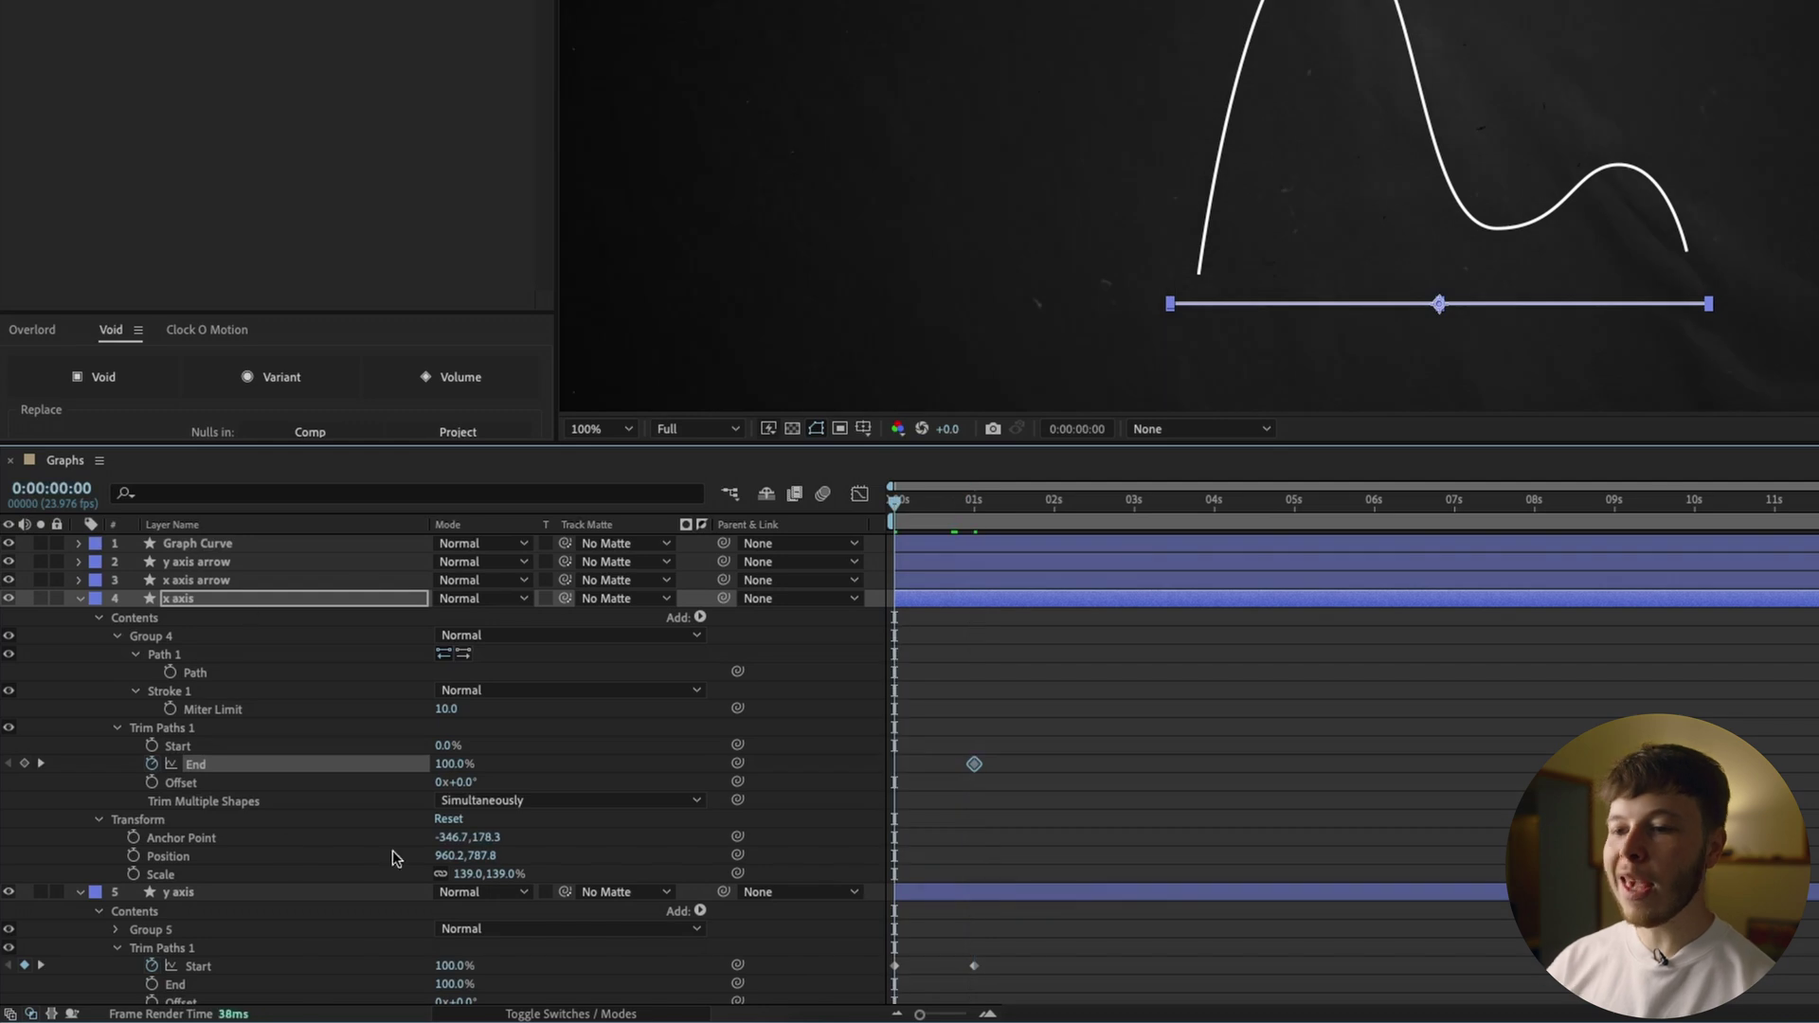
pyautogui.moveTo(445, 763); pyautogui.dragTo(230, 785)
pyautogui.click(1092, 737)
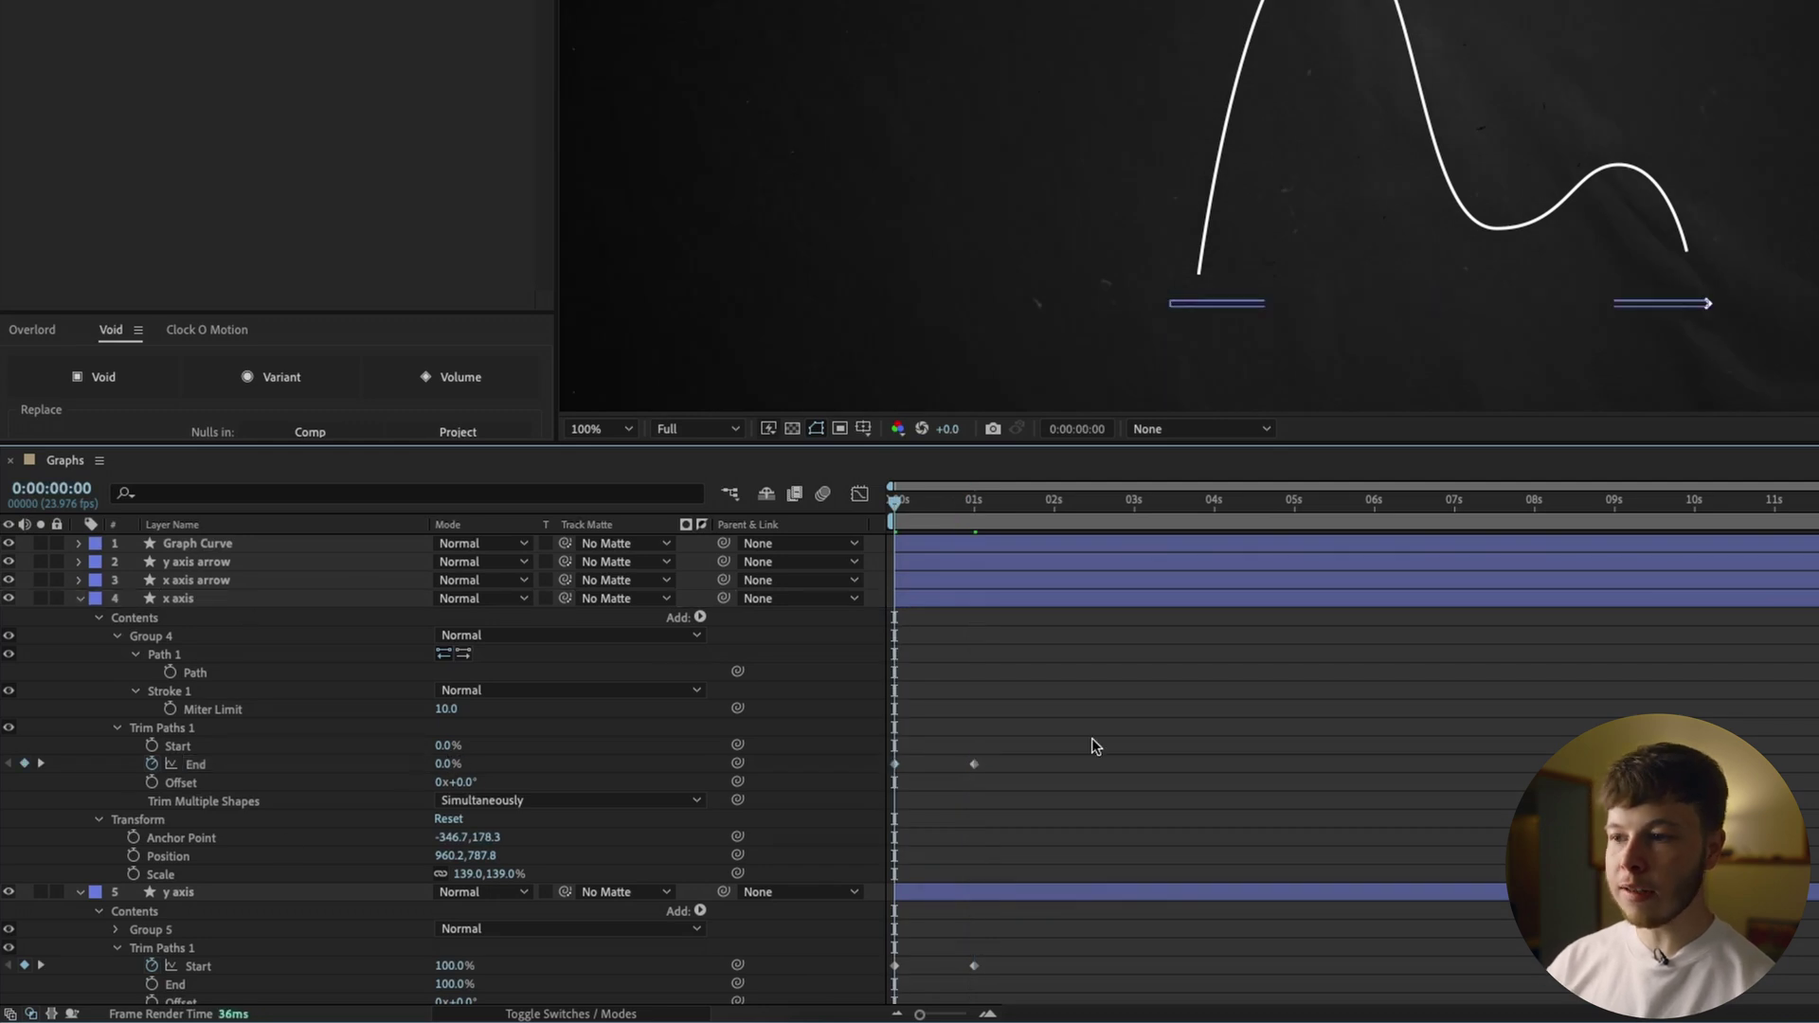
pyautogui.press('u')
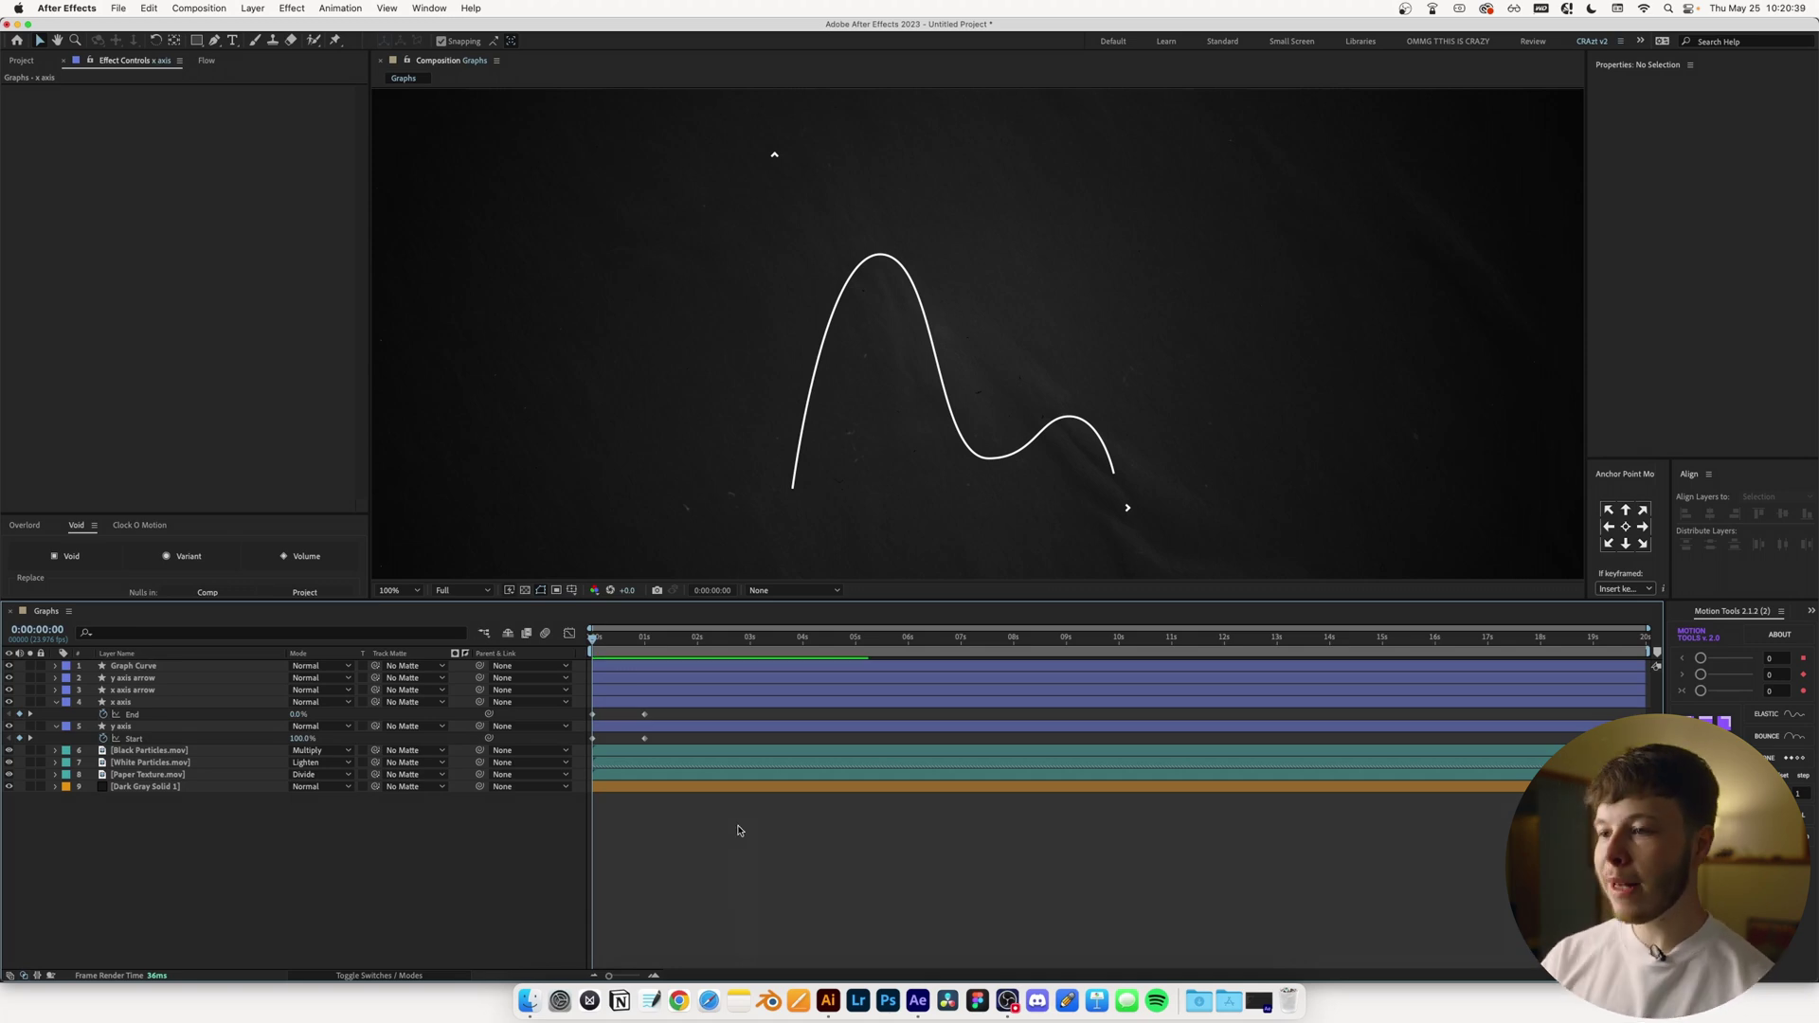
pyautogui.press('space')
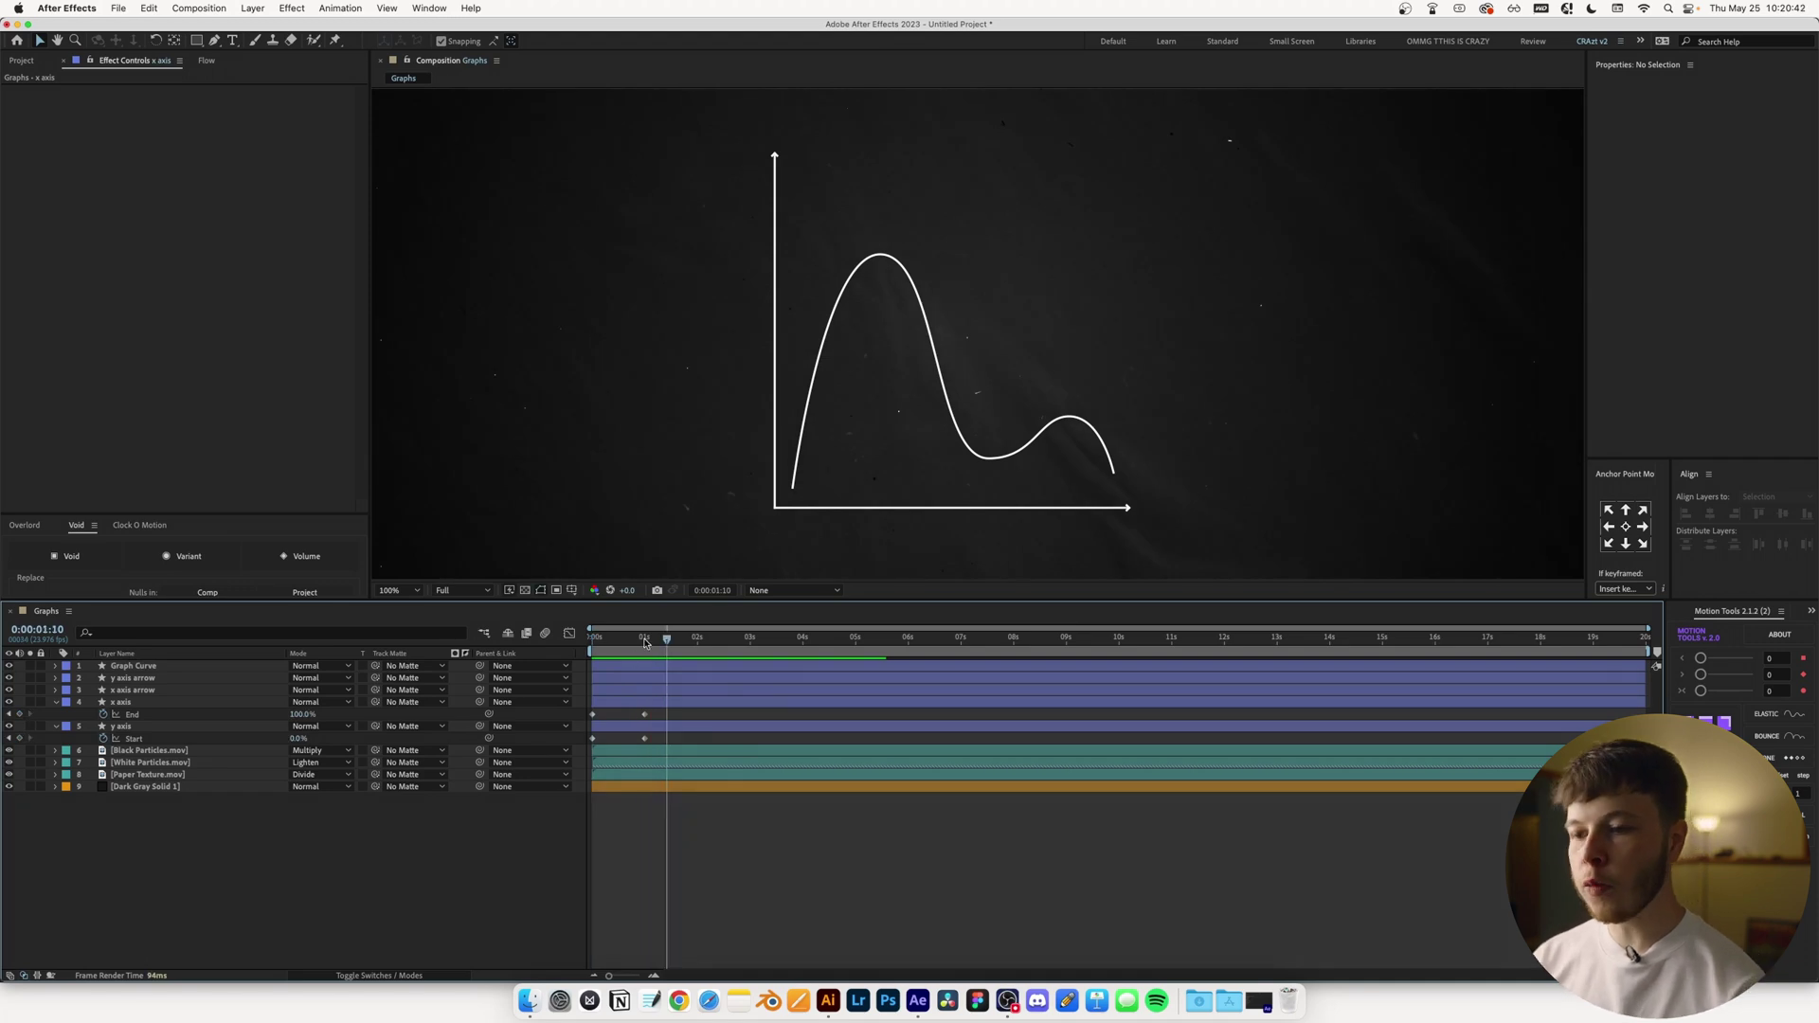
# Add Position keyframes at 1 second to the x axis arrow and y axis arrow layers
pyautogui.moveTo(645, 641)
pyautogui.mouseDown()
pyautogui.moveTo(606, 662)
pyautogui.moveTo(642, 666)
pyautogui.moveTo(568, 686)
pyautogui.moveTo(676, 679)
pyautogui.moveTo(593, 679)
pyautogui.moveTo(644, 678)
pyautogui.mouseUp()
pyautogui.click(142, 691)
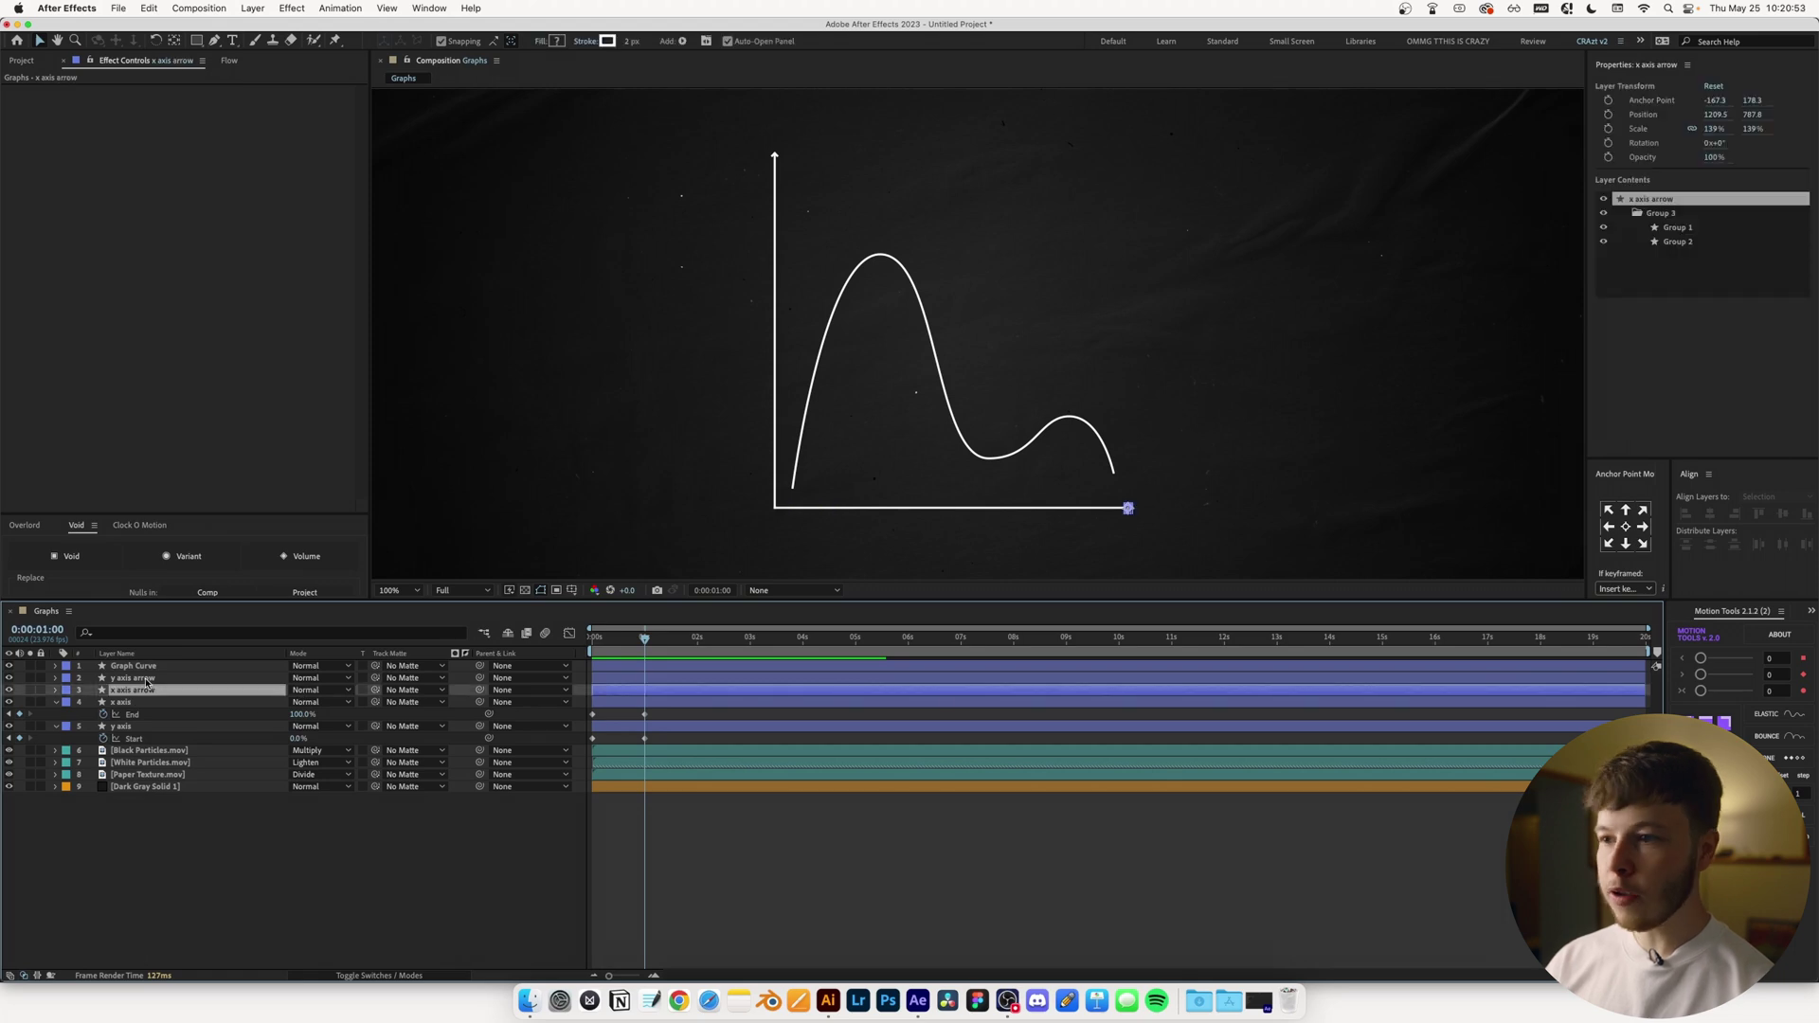
pyautogui.keyDown('shift'); pyautogui.click(145, 678); pyautogui.keyUp('shift')
pyautogui.hotkey('alt', 'p')
pyautogui.click(477, 928)
# At frame 0, move the x axis arrow back along its axis toward the graph's origin, to Position 776.5, 787.8
pyautogui.moveTo(663, 655); pyautogui.dragTo(435, 672)
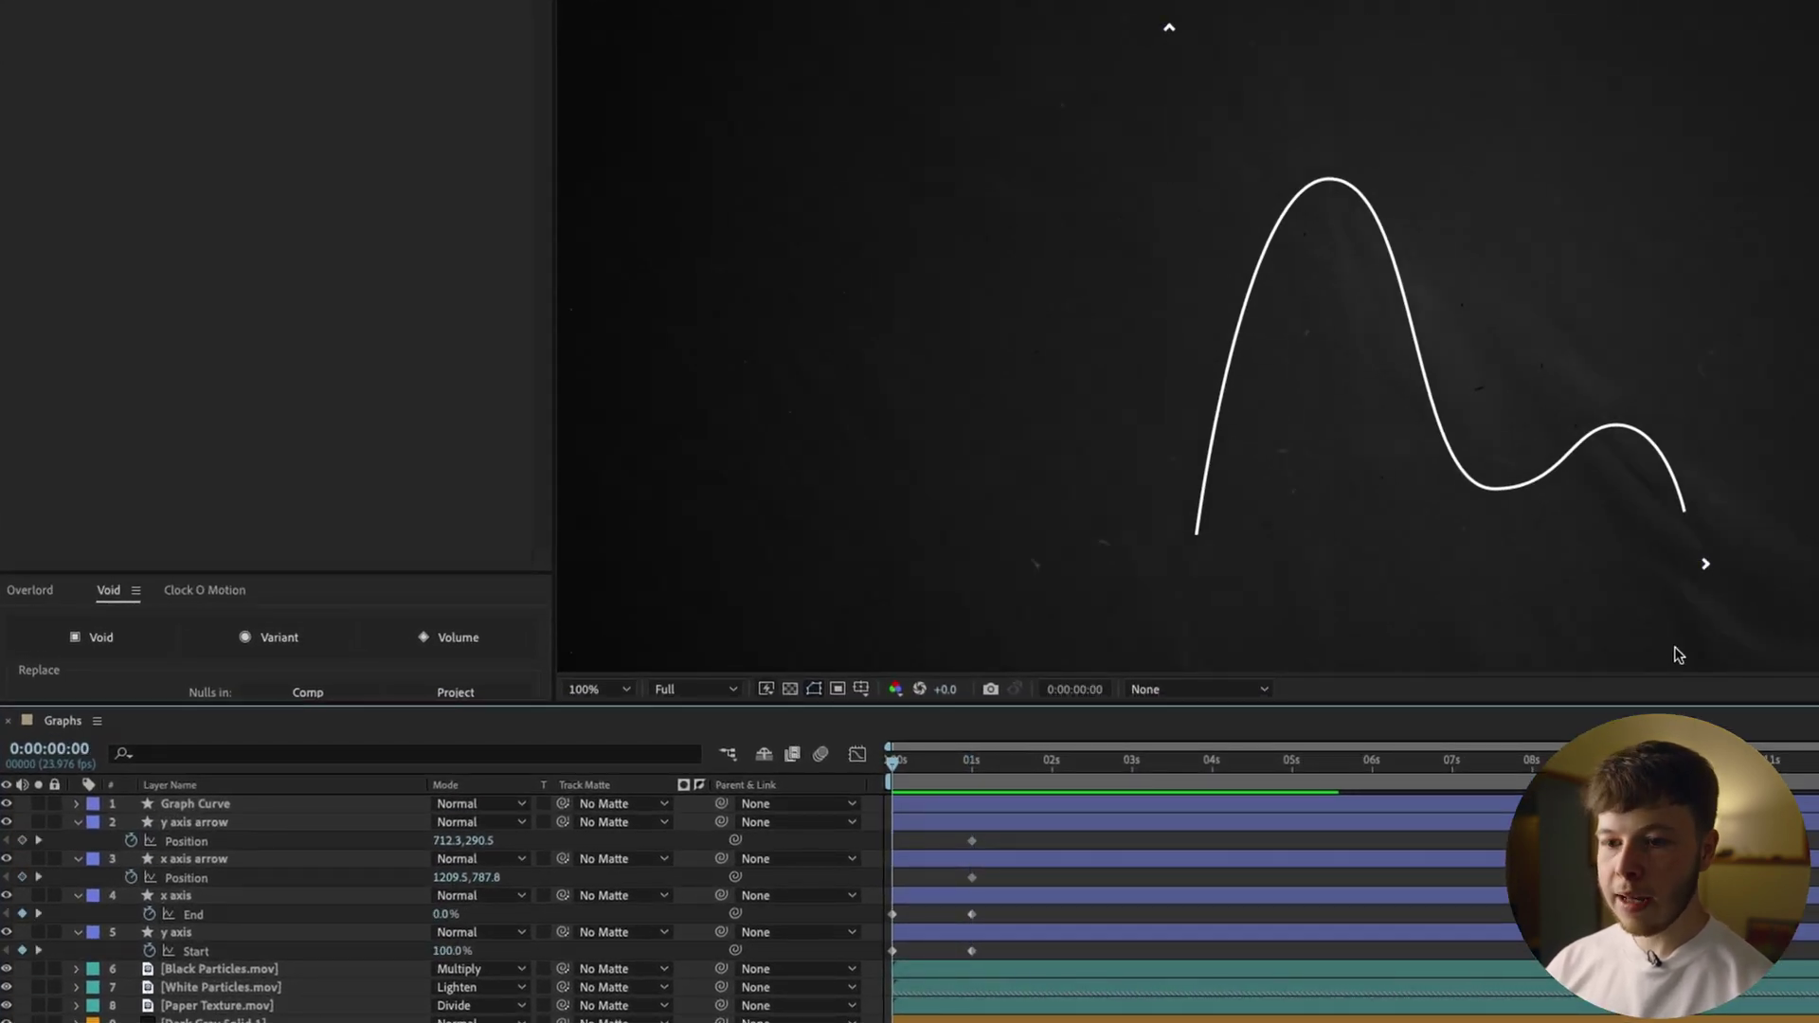
pyautogui.click(197, 862)
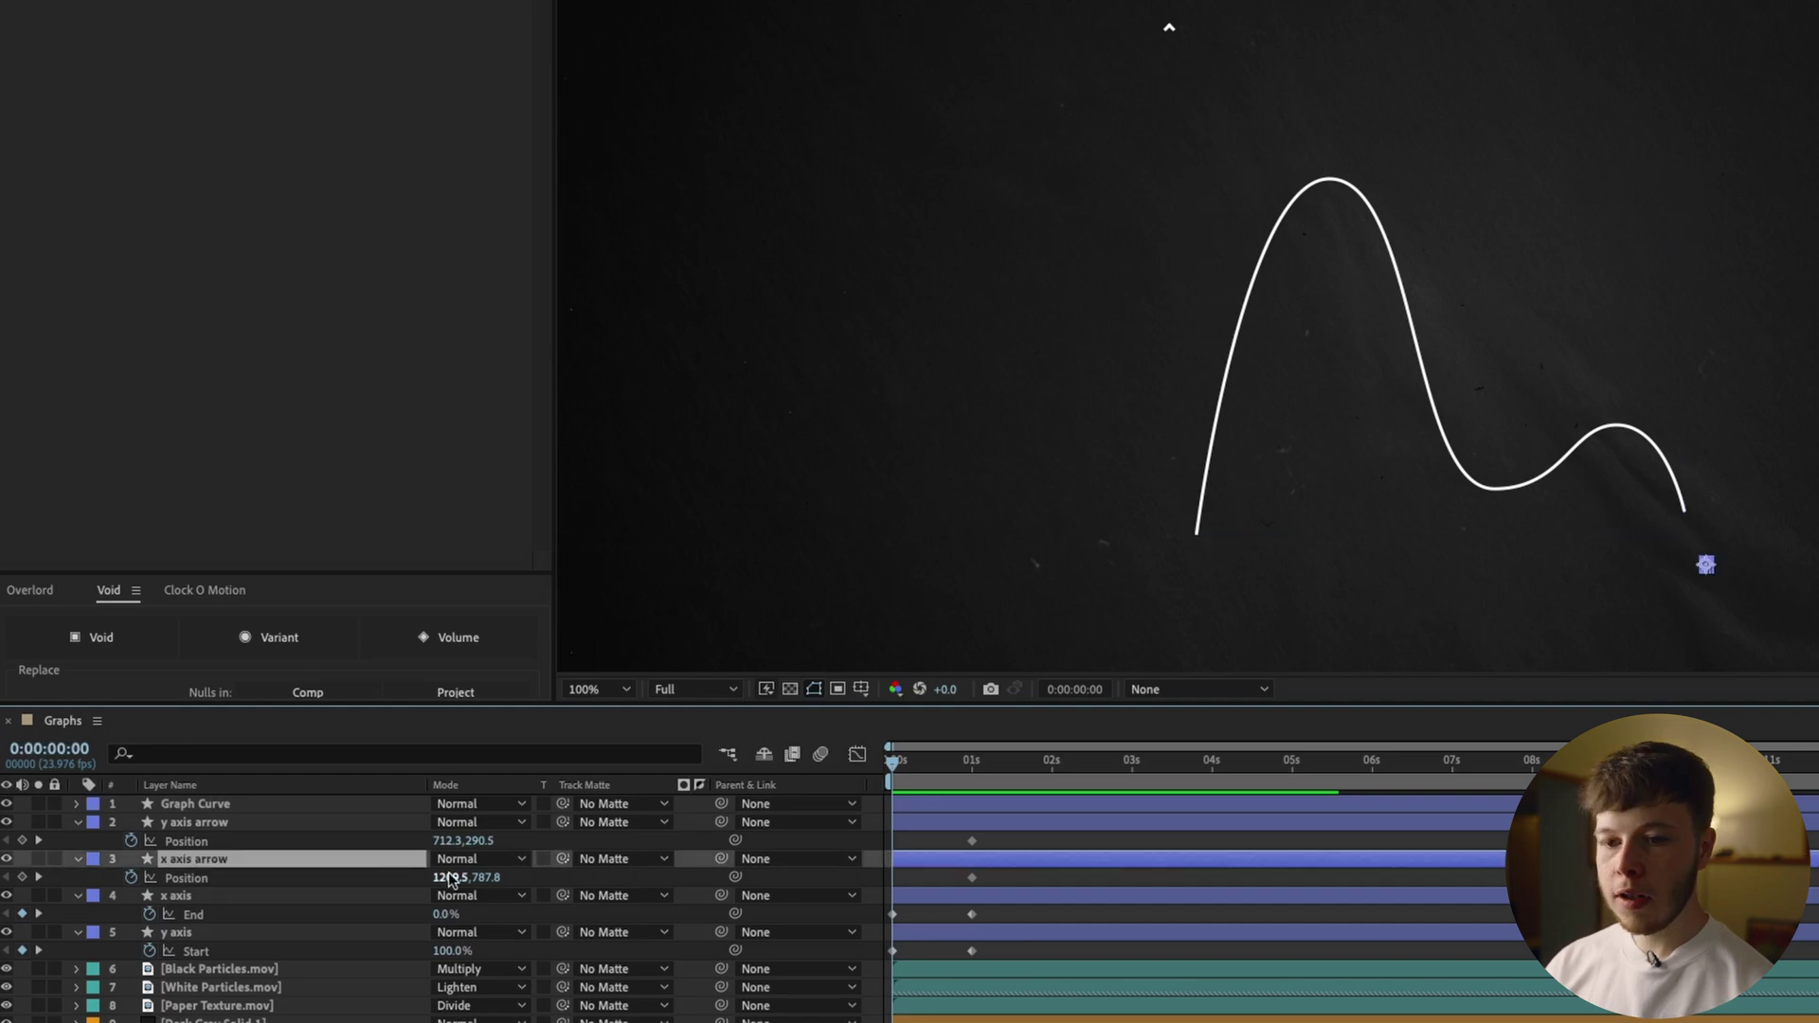
pyautogui.moveTo(451, 880); pyautogui.dragTo(379, 880)
pyautogui.scroll(2, 1304, 385)
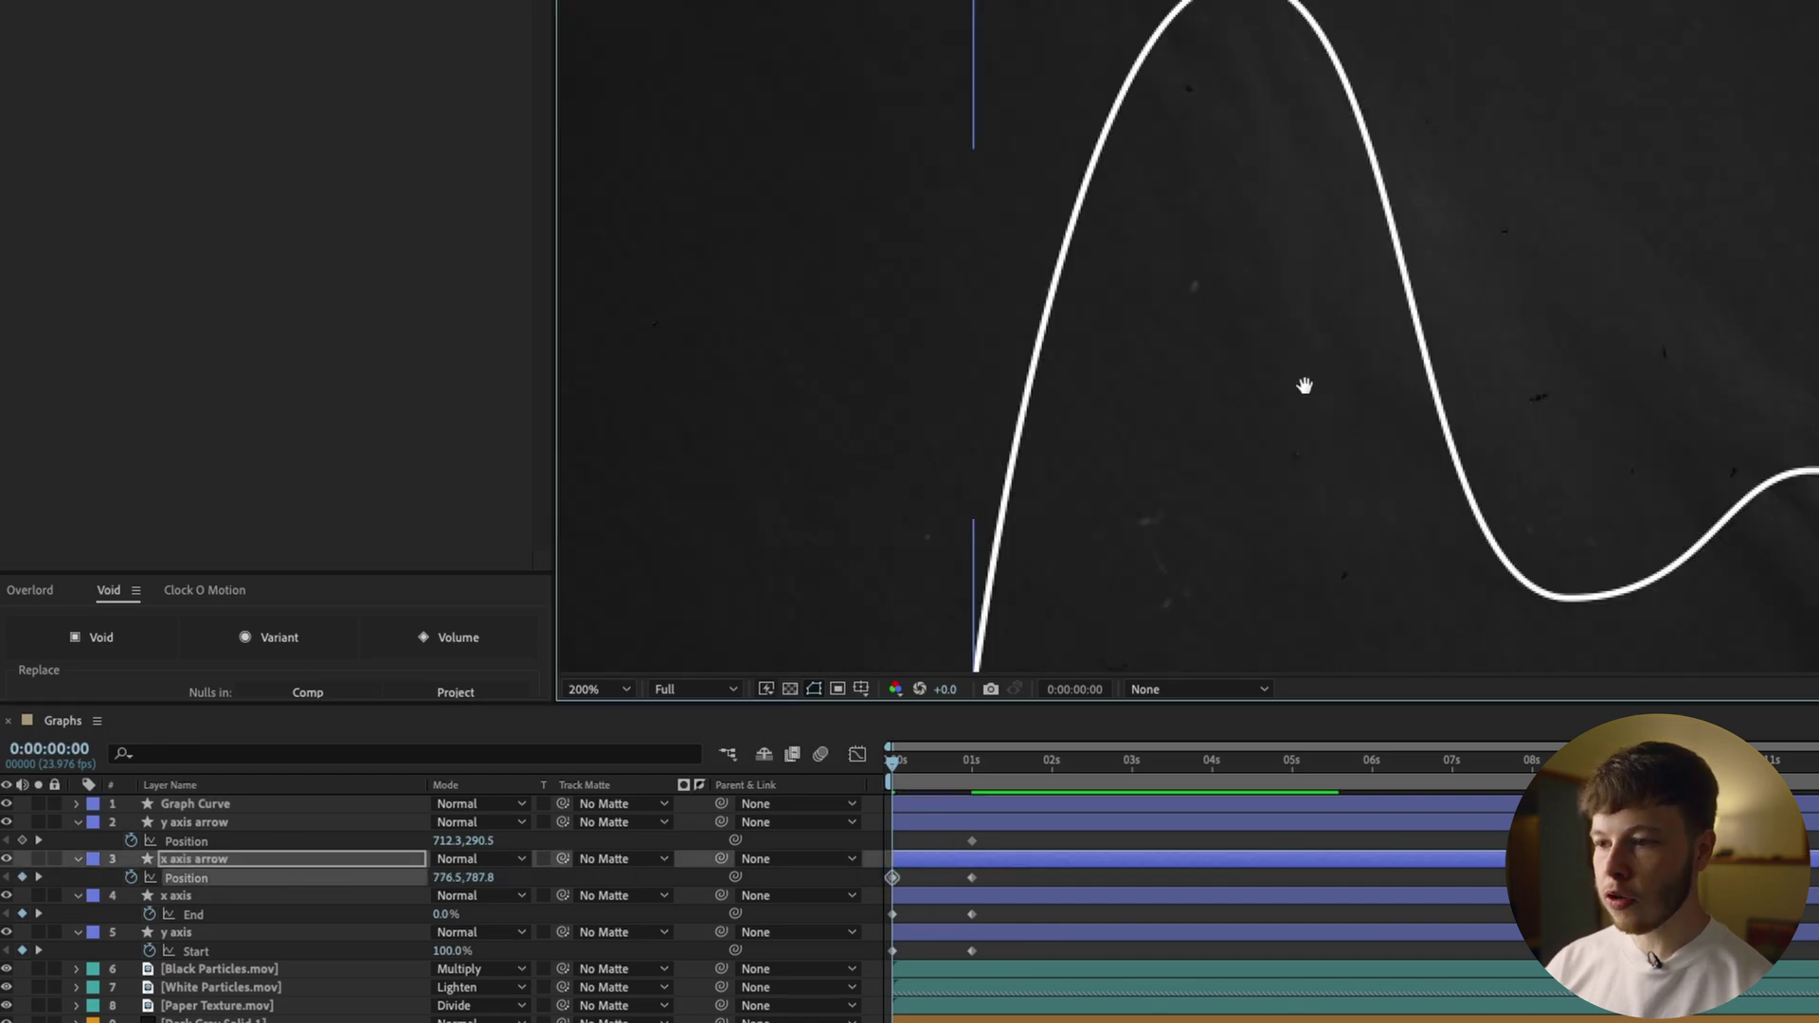
pyautogui.moveTo(1304, 385); pyautogui.dragTo(1544, 158)
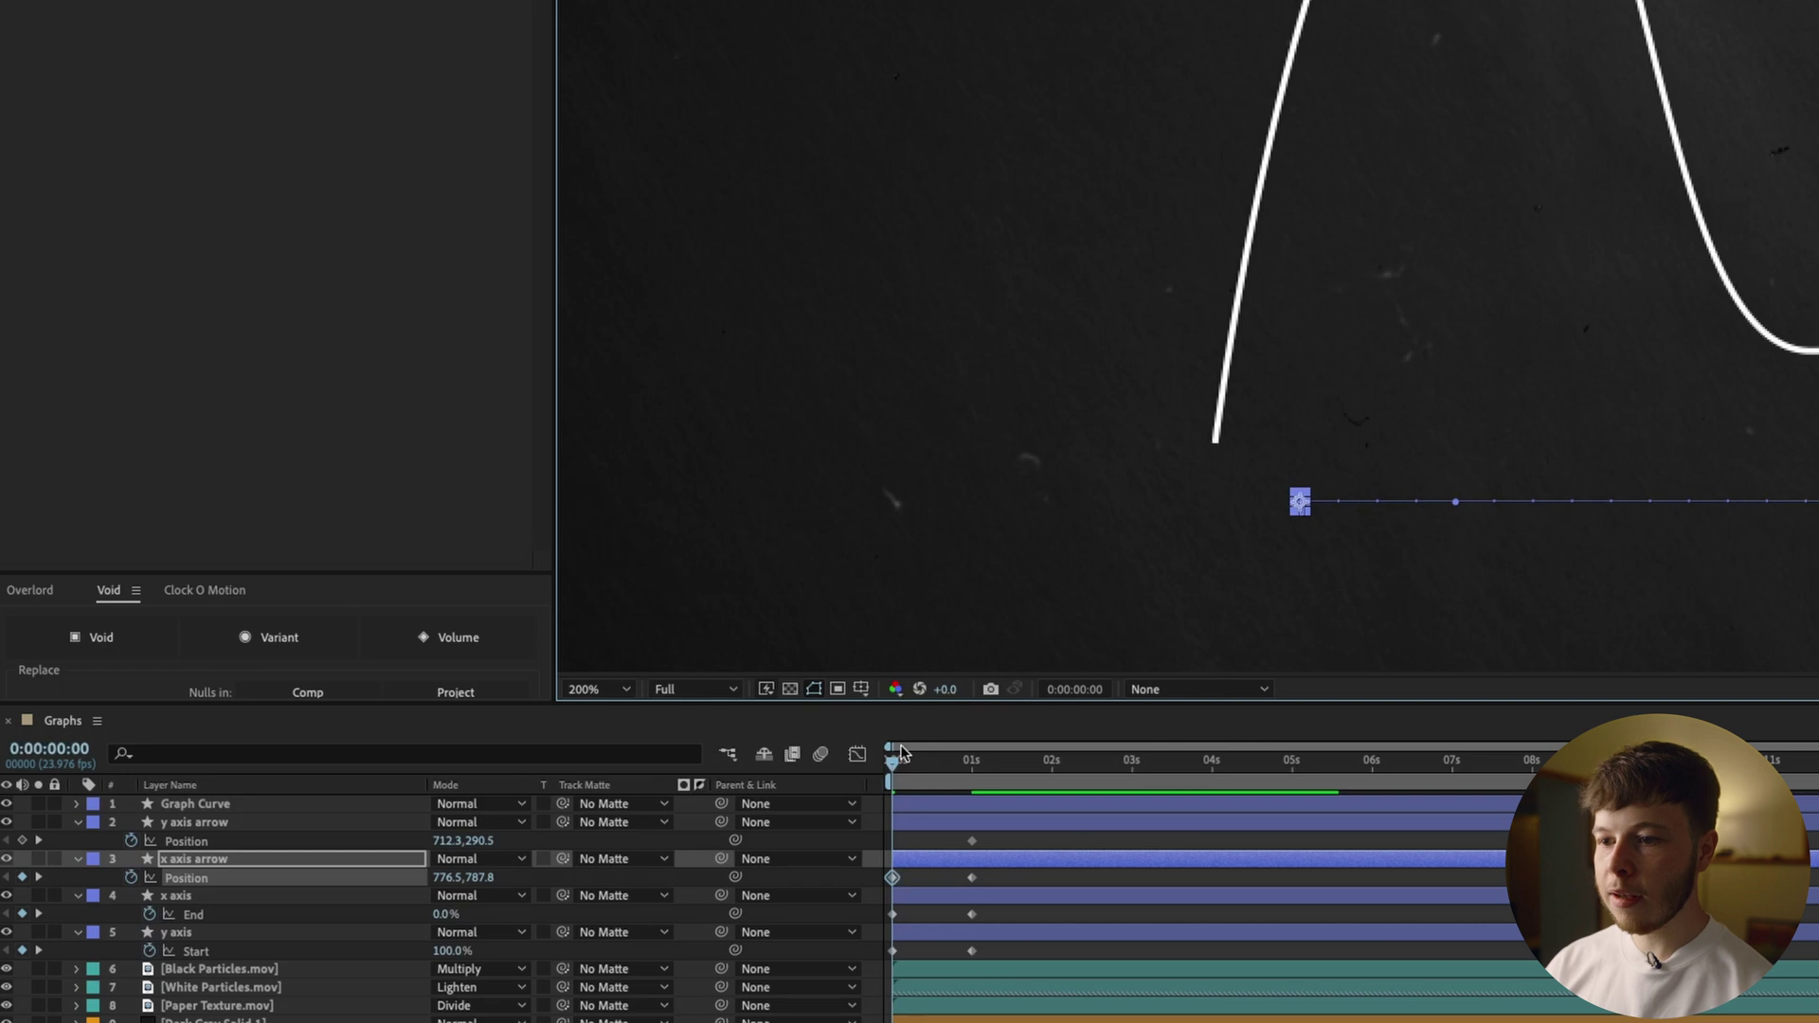
# Using ruler guides at the graph's origin, set the frame 0 Positions: x axis arrow 714.5, 787.8 and y axis arrow 712.3, 784.5
pyautogui.hotkey('ctrl', 'r')
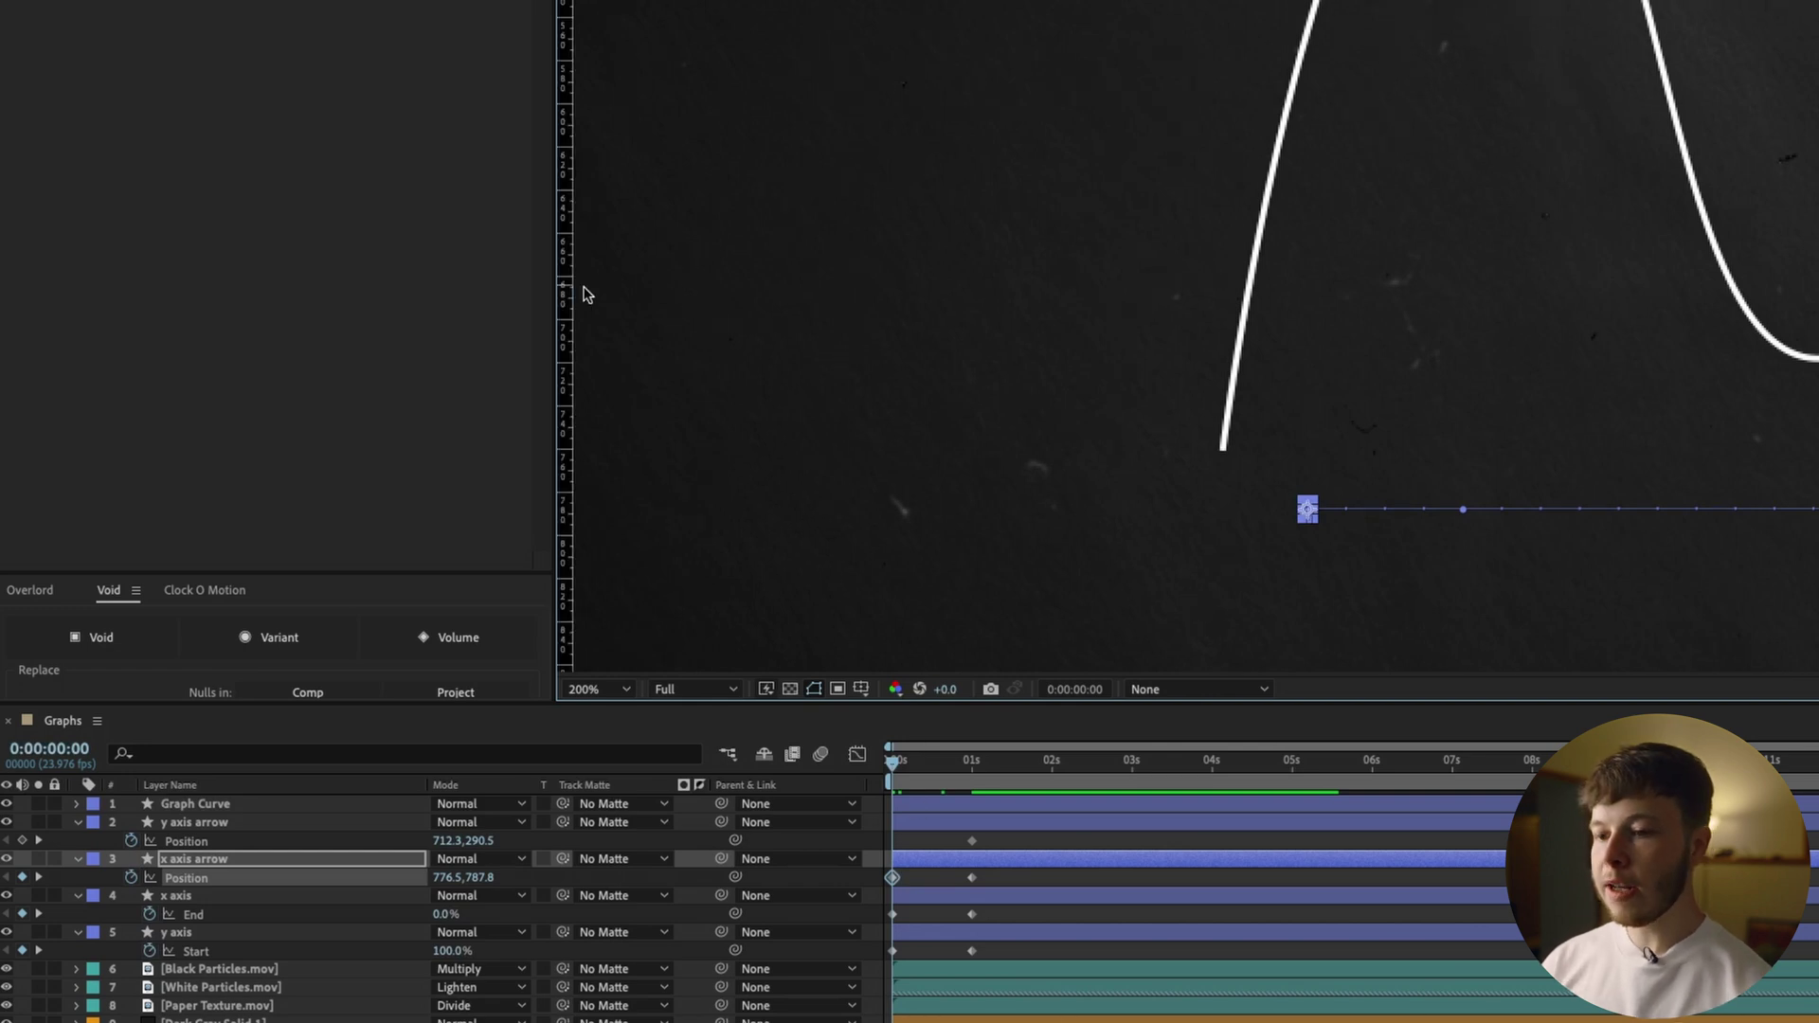
pyautogui.moveTo(566, 295); pyautogui.dragTo(564, 575)
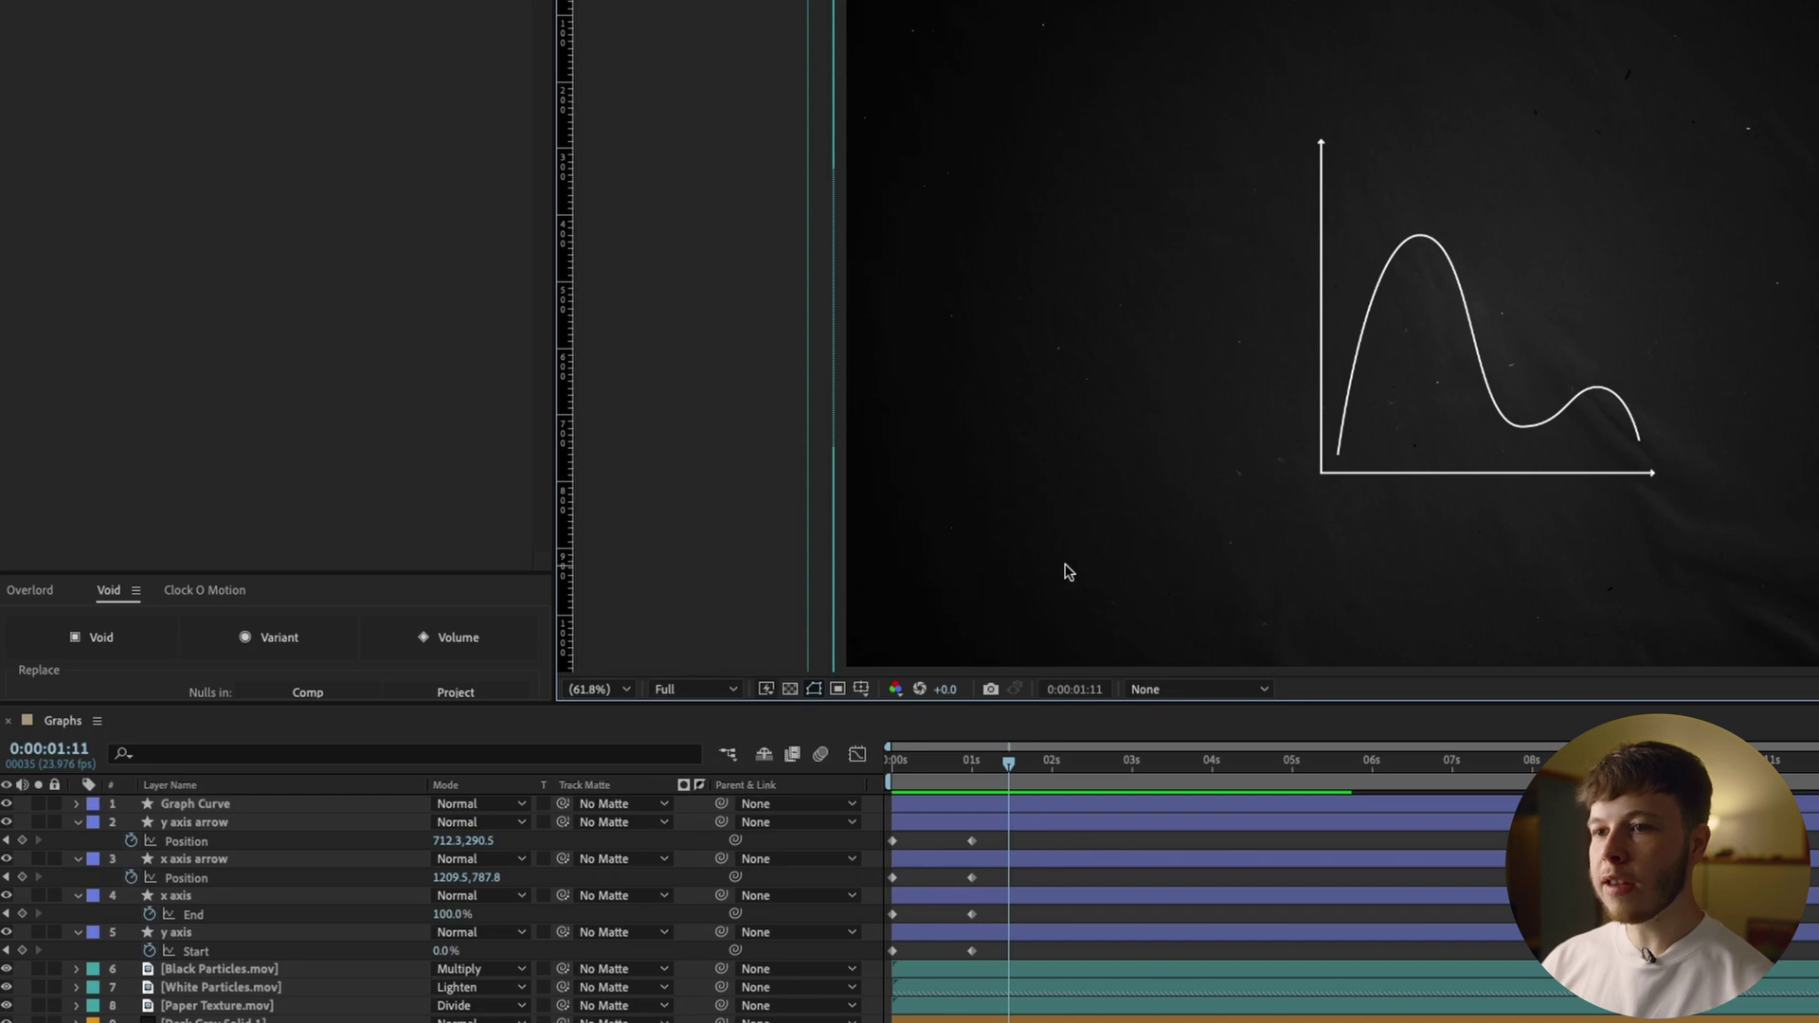
pyautogui.hotkey('ctrl', 'r')
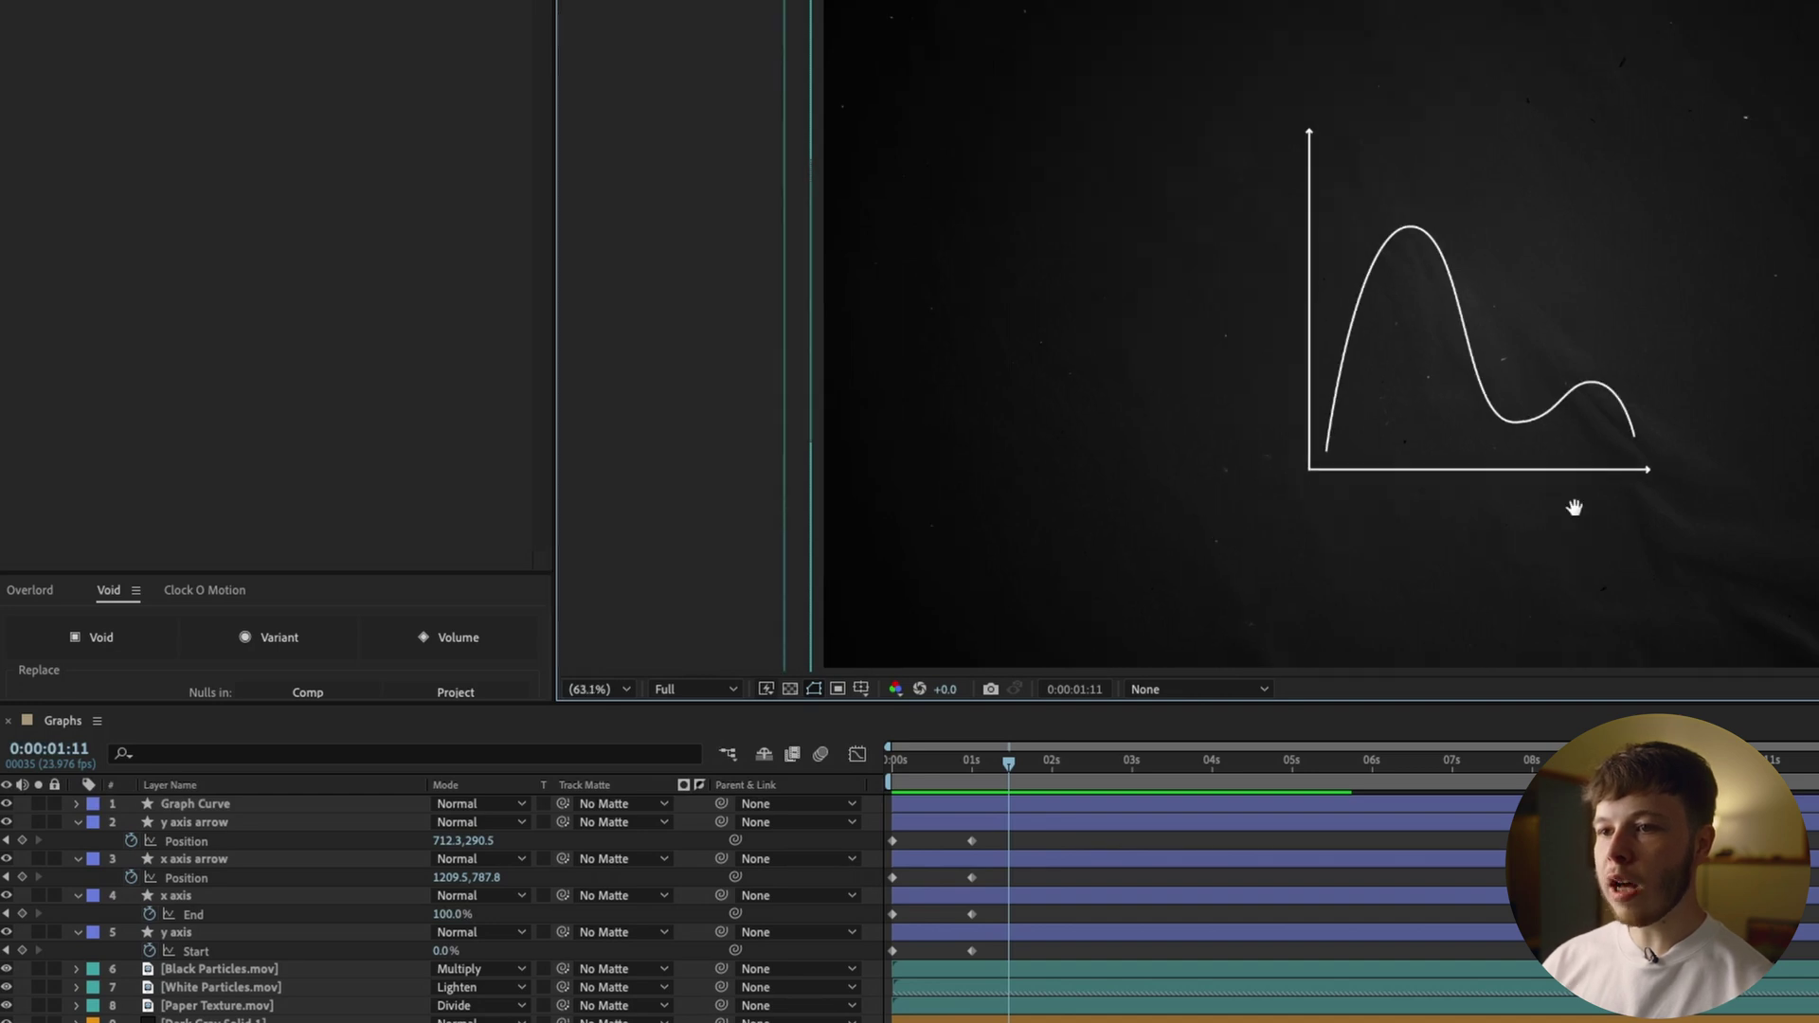
pyautogui.moveTo(1575, 508); pyautogui.dragTo(1433, 497)
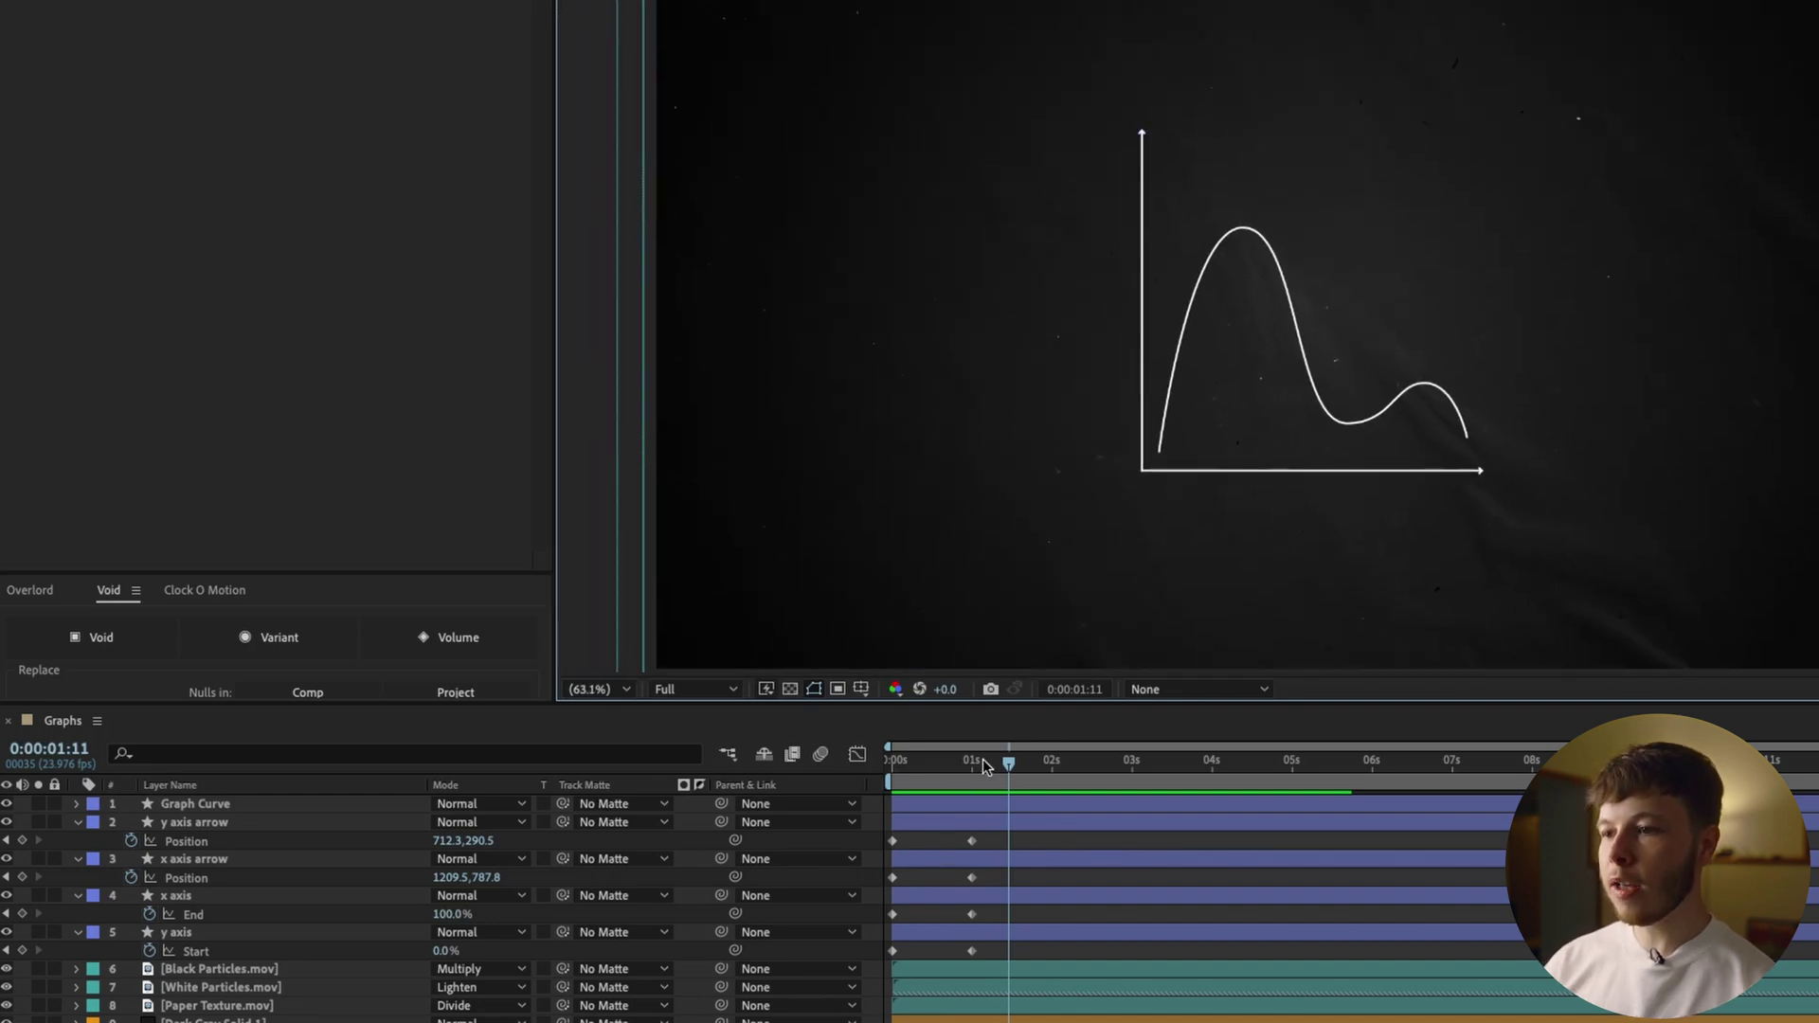
# Preview the arrows travelling with the axes from frame 0
pyautogui.press('Home')
pyautogui.press('space')
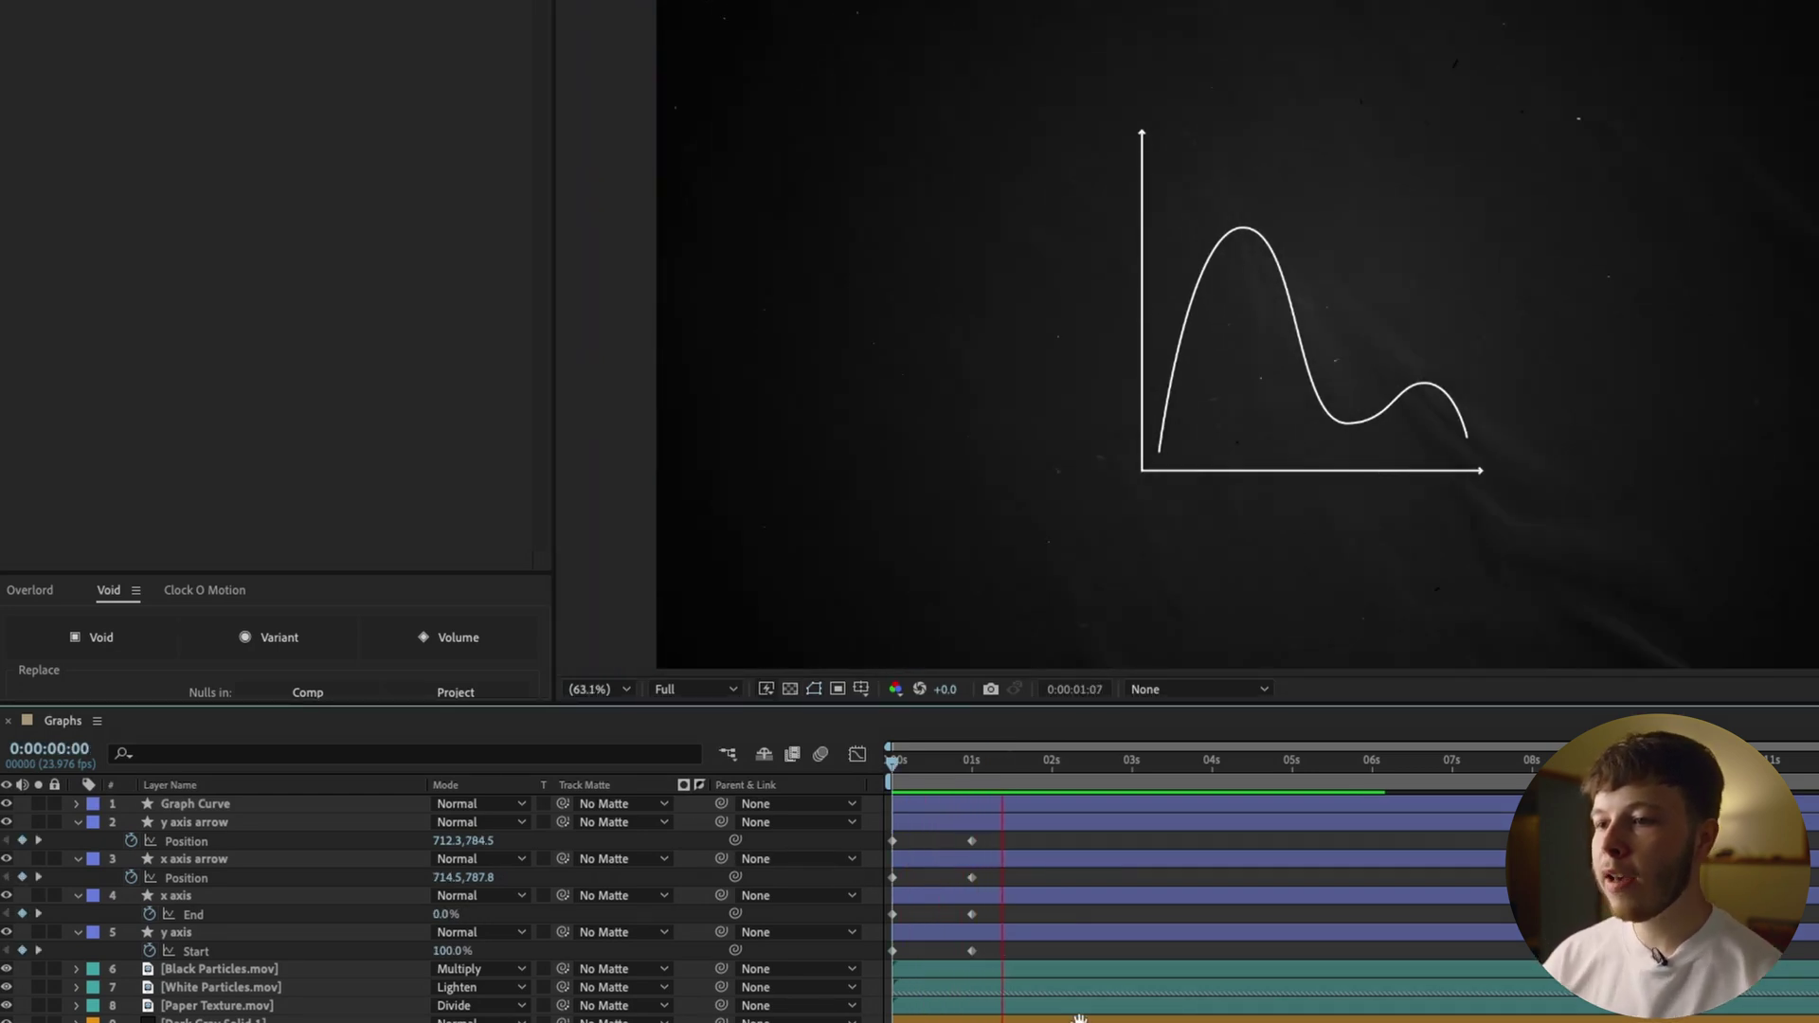
pyautogui.press('space')
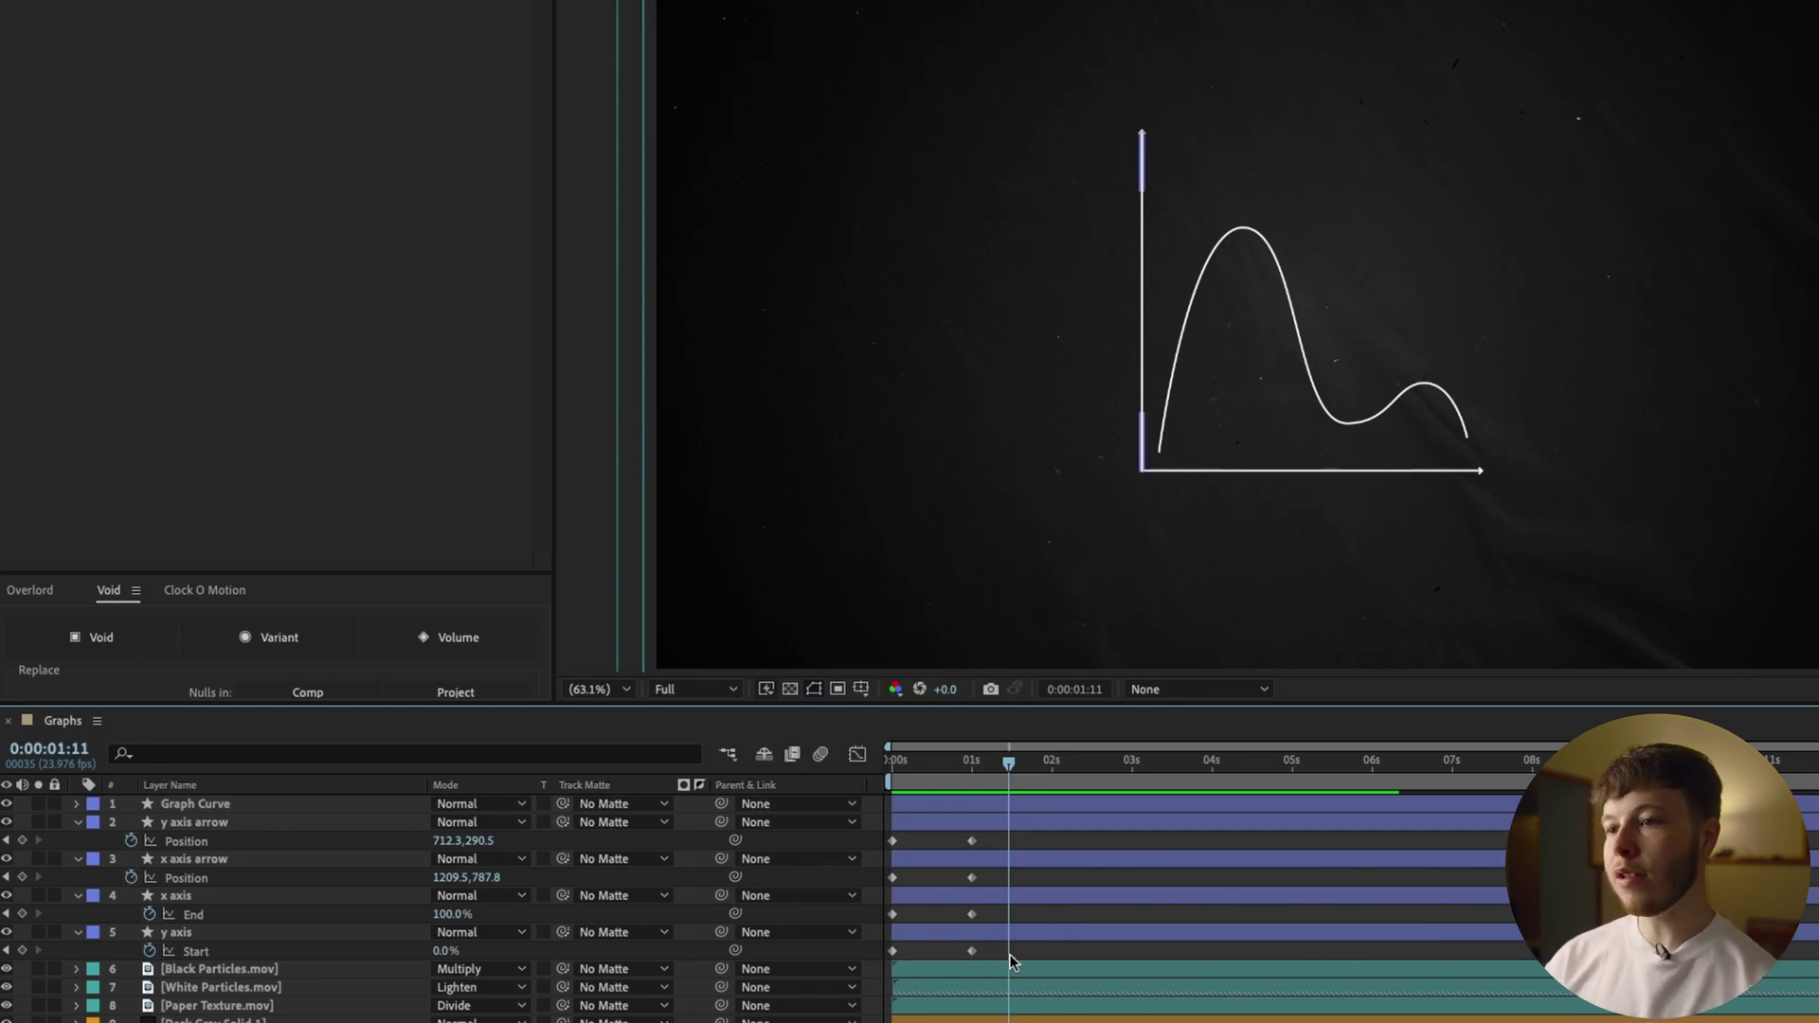
# Apply the Flow easing curve 0.88, 0.14, 0.12, 0.86 to all axis and arrow keyframes and preview the motion
pyautogui.moveTo(1011, 958); pyautogui.dragTo(776, 801)
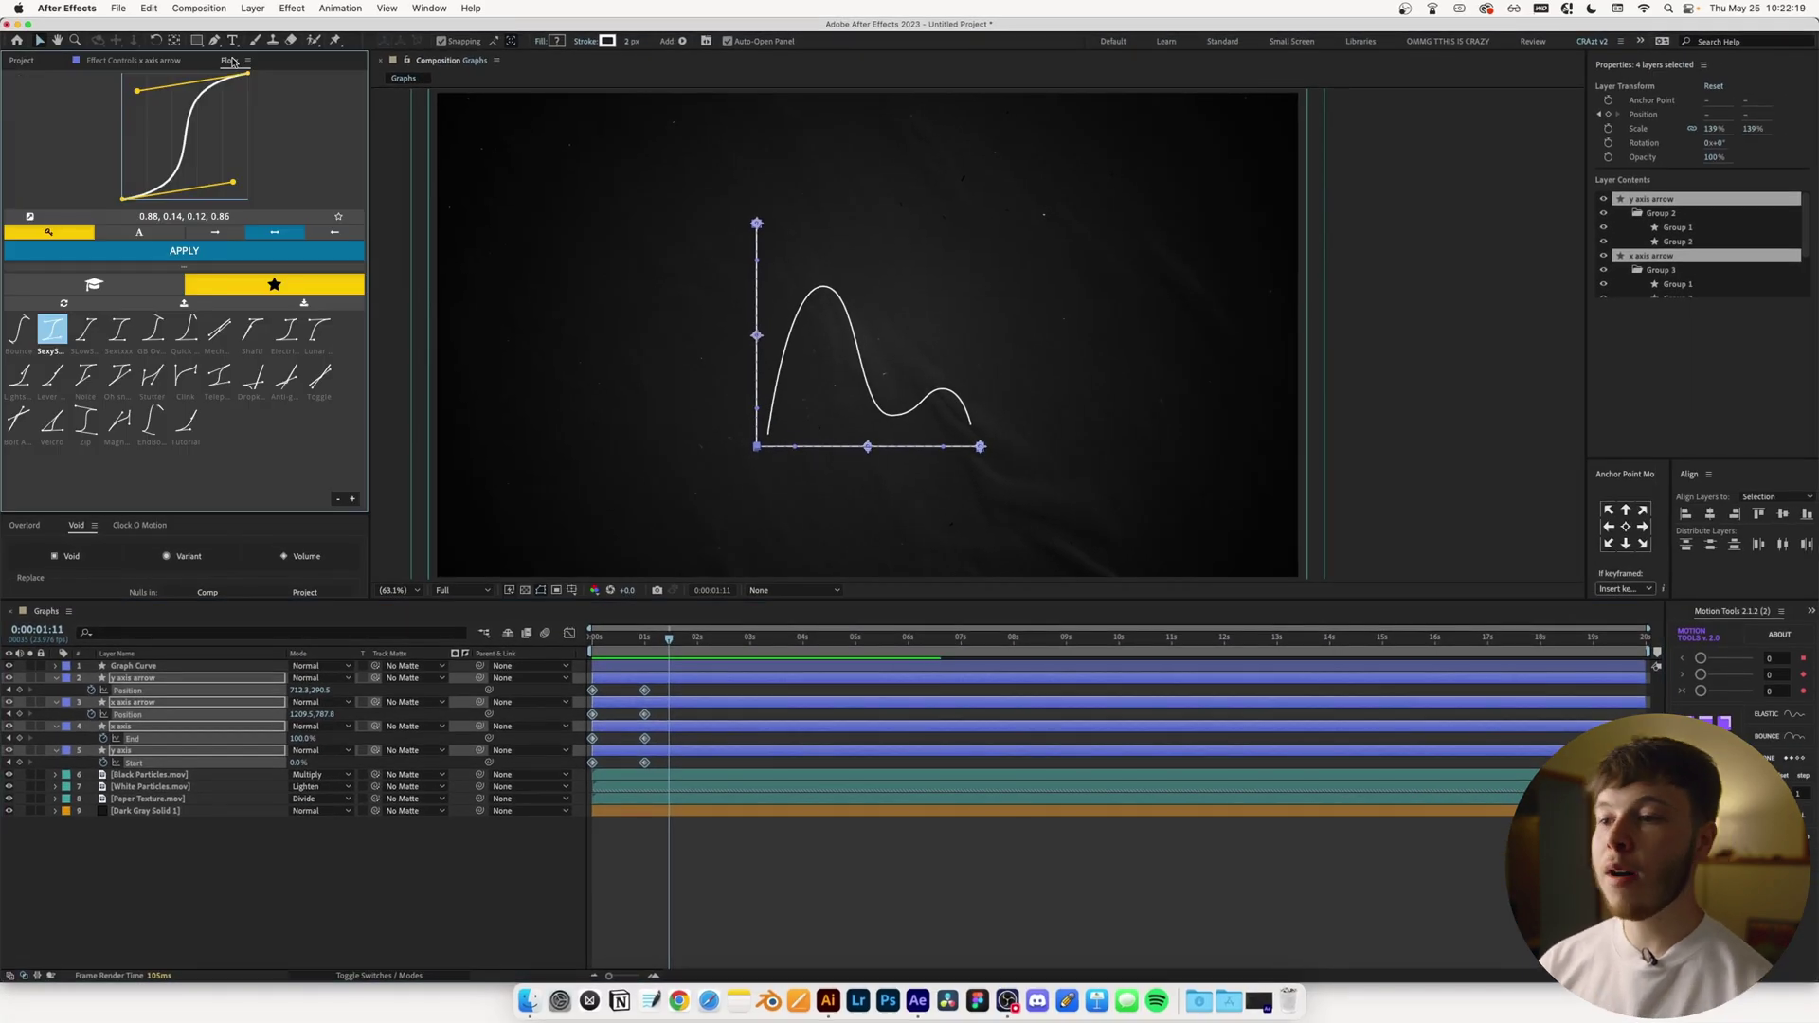
pyautogui.click(158, 251)
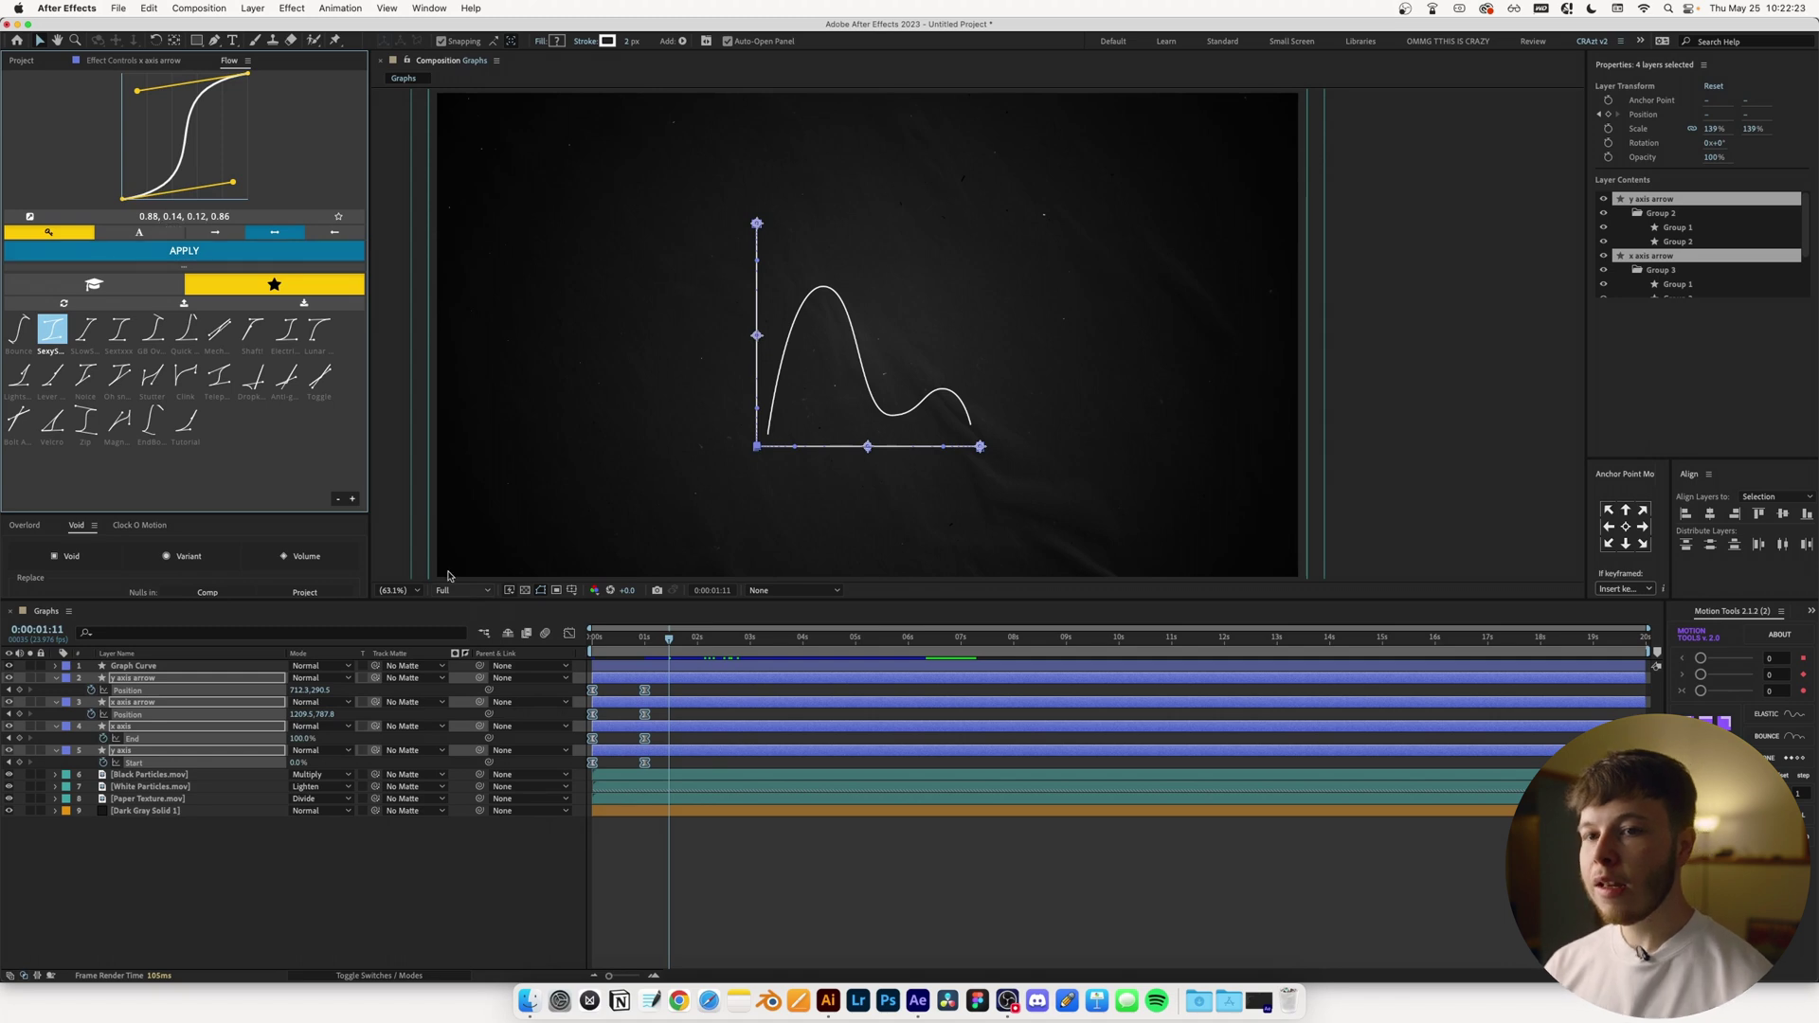
pyautogui.click(905, 873)
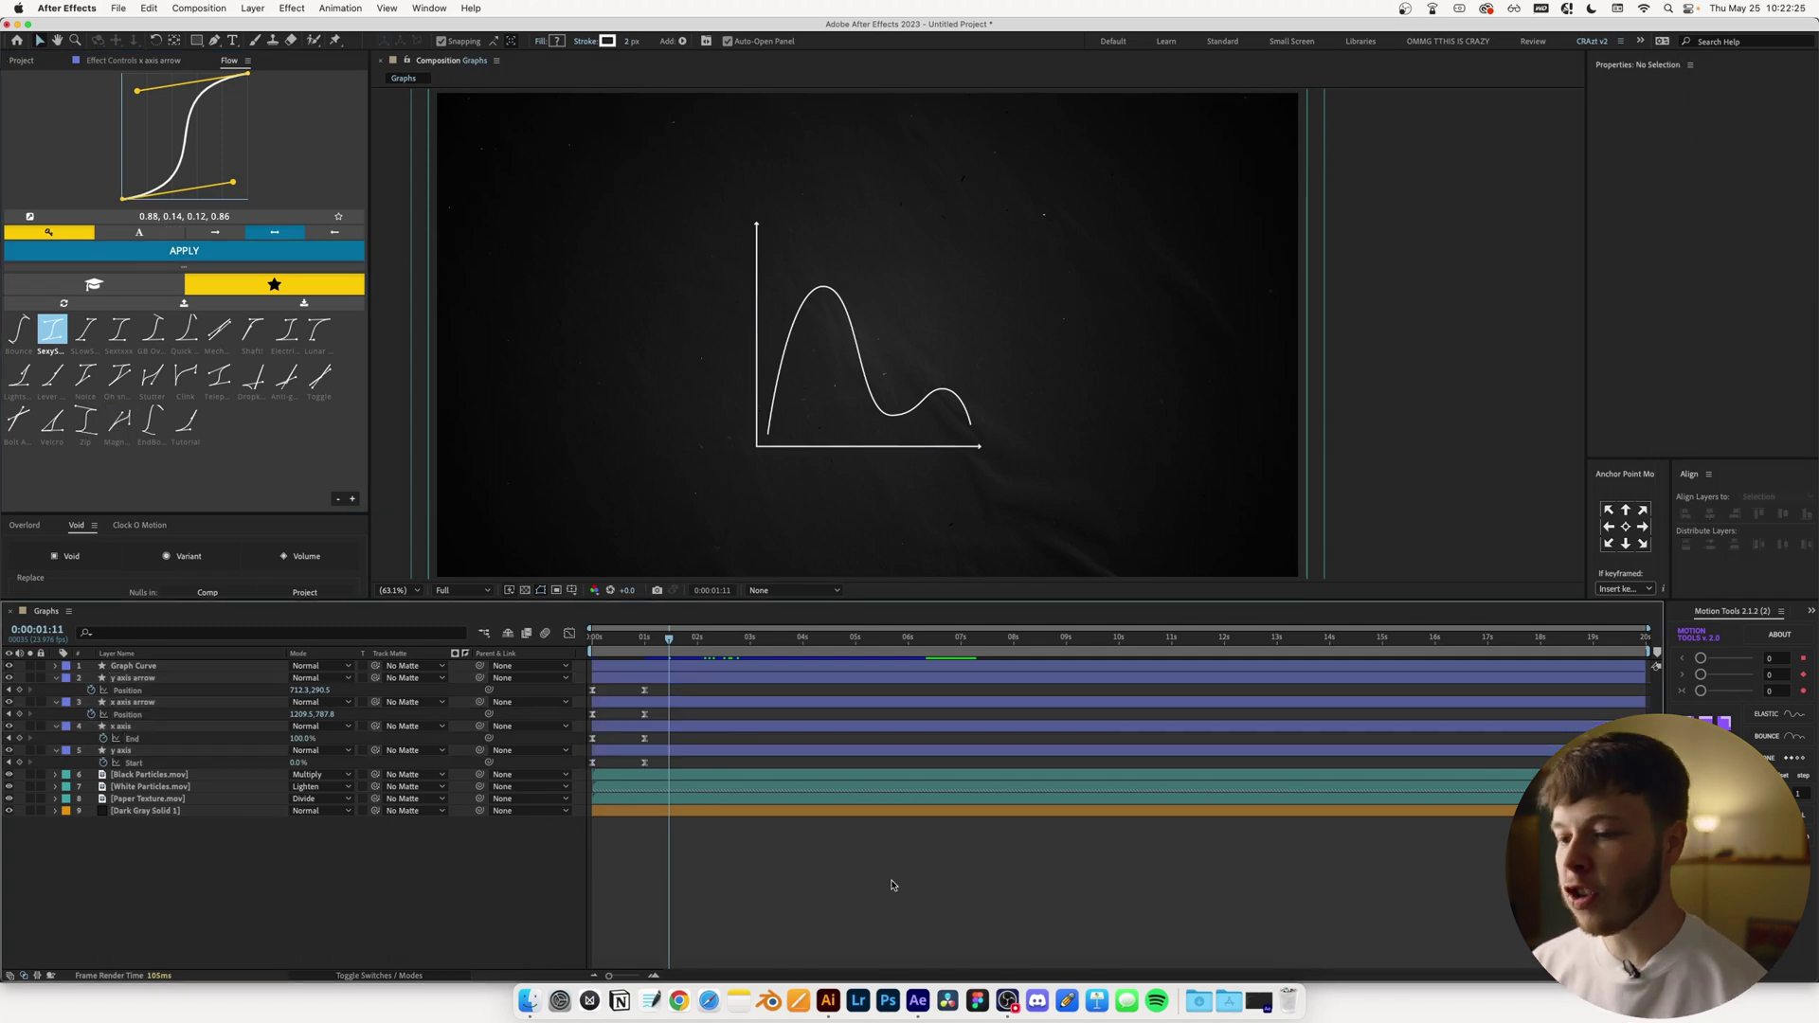
pyautogui.click(644, 639)
pyautogui.press('space')
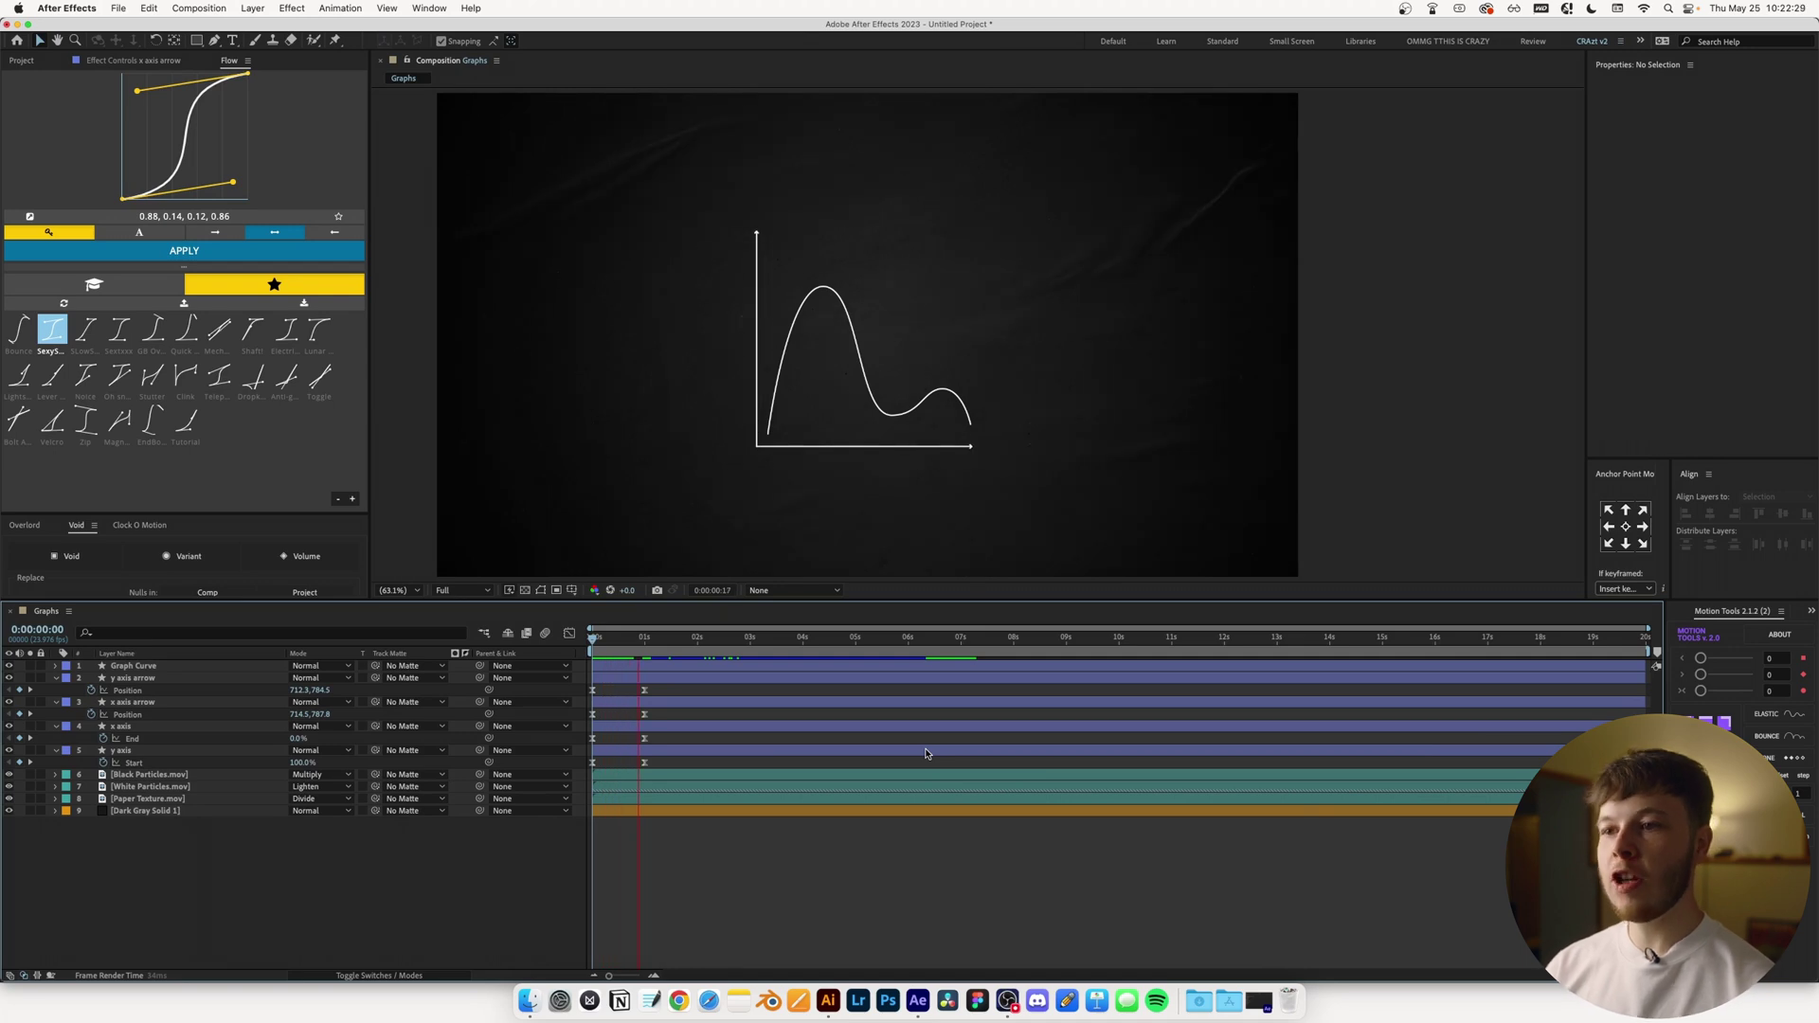
pyautogui.press('space')
# Try shifting the speed peak of all axis and arrow keyframes toward 1 second in the speed graph and preview it
pyautogui.press('Home')
pyautogui.moveTo(587, 772); pyautogui.dragTo(712, 682)
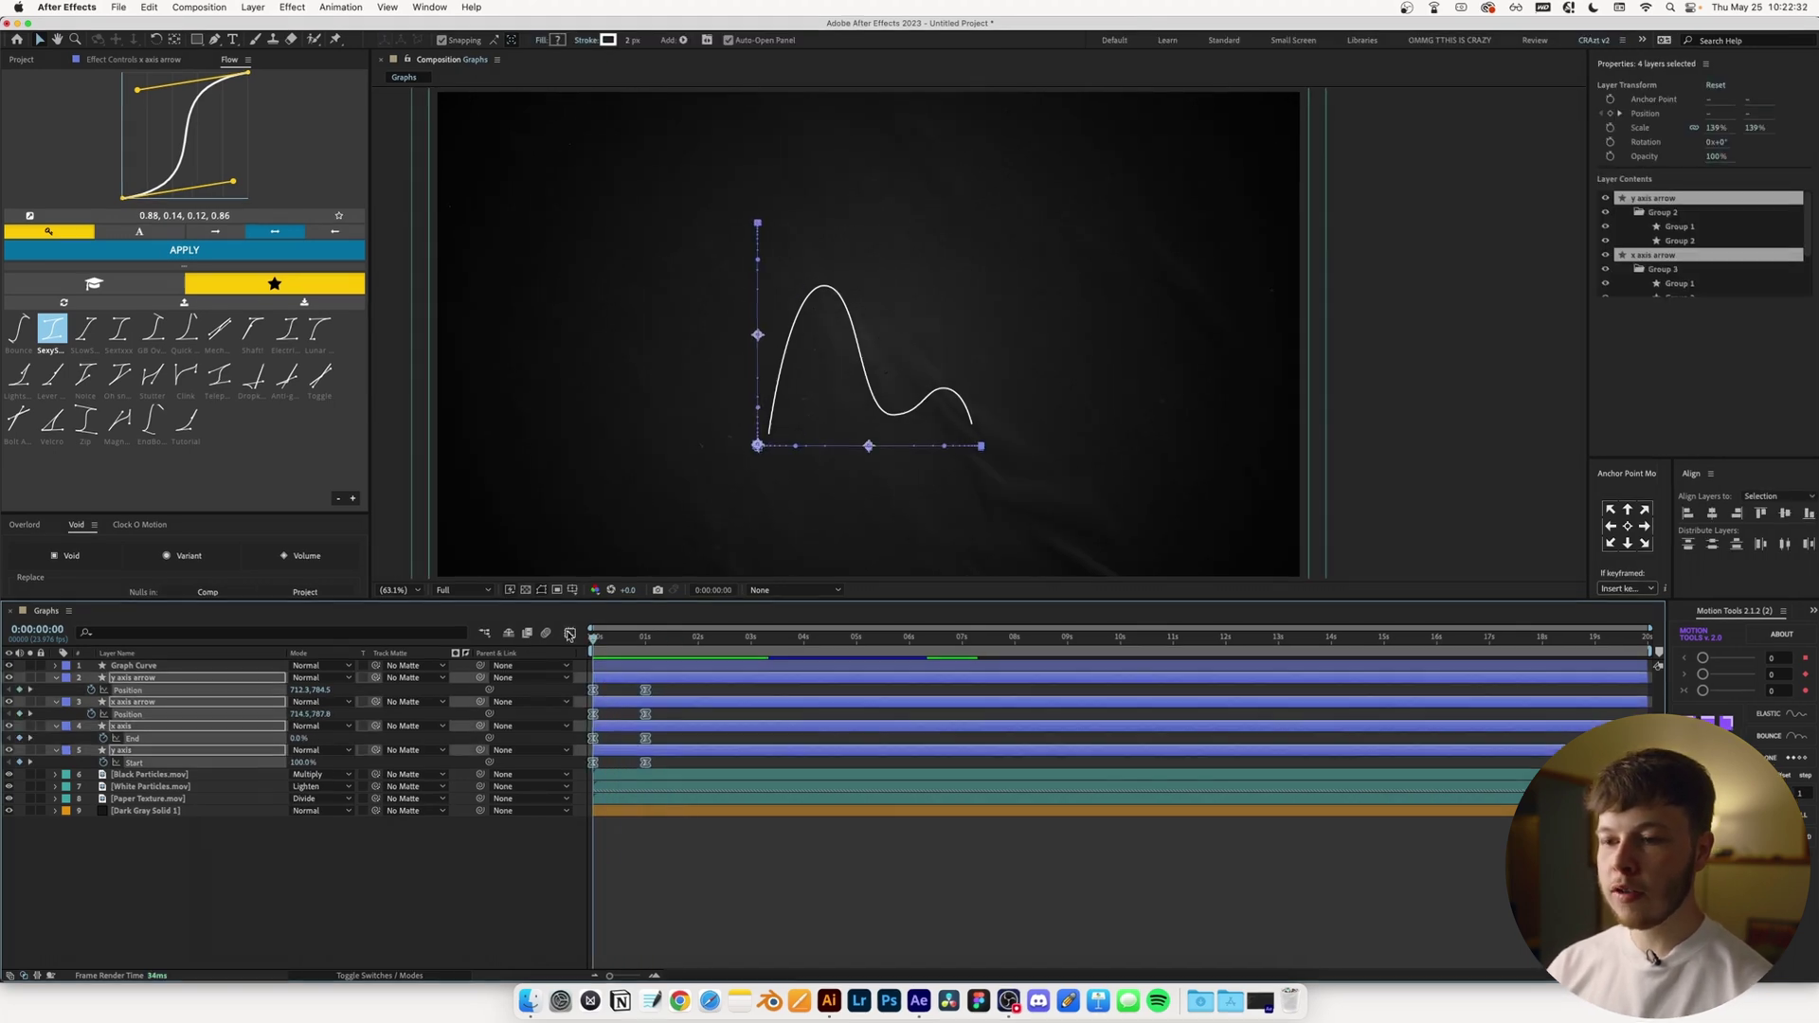
pyautogui.hotkey('shift', 'F3')
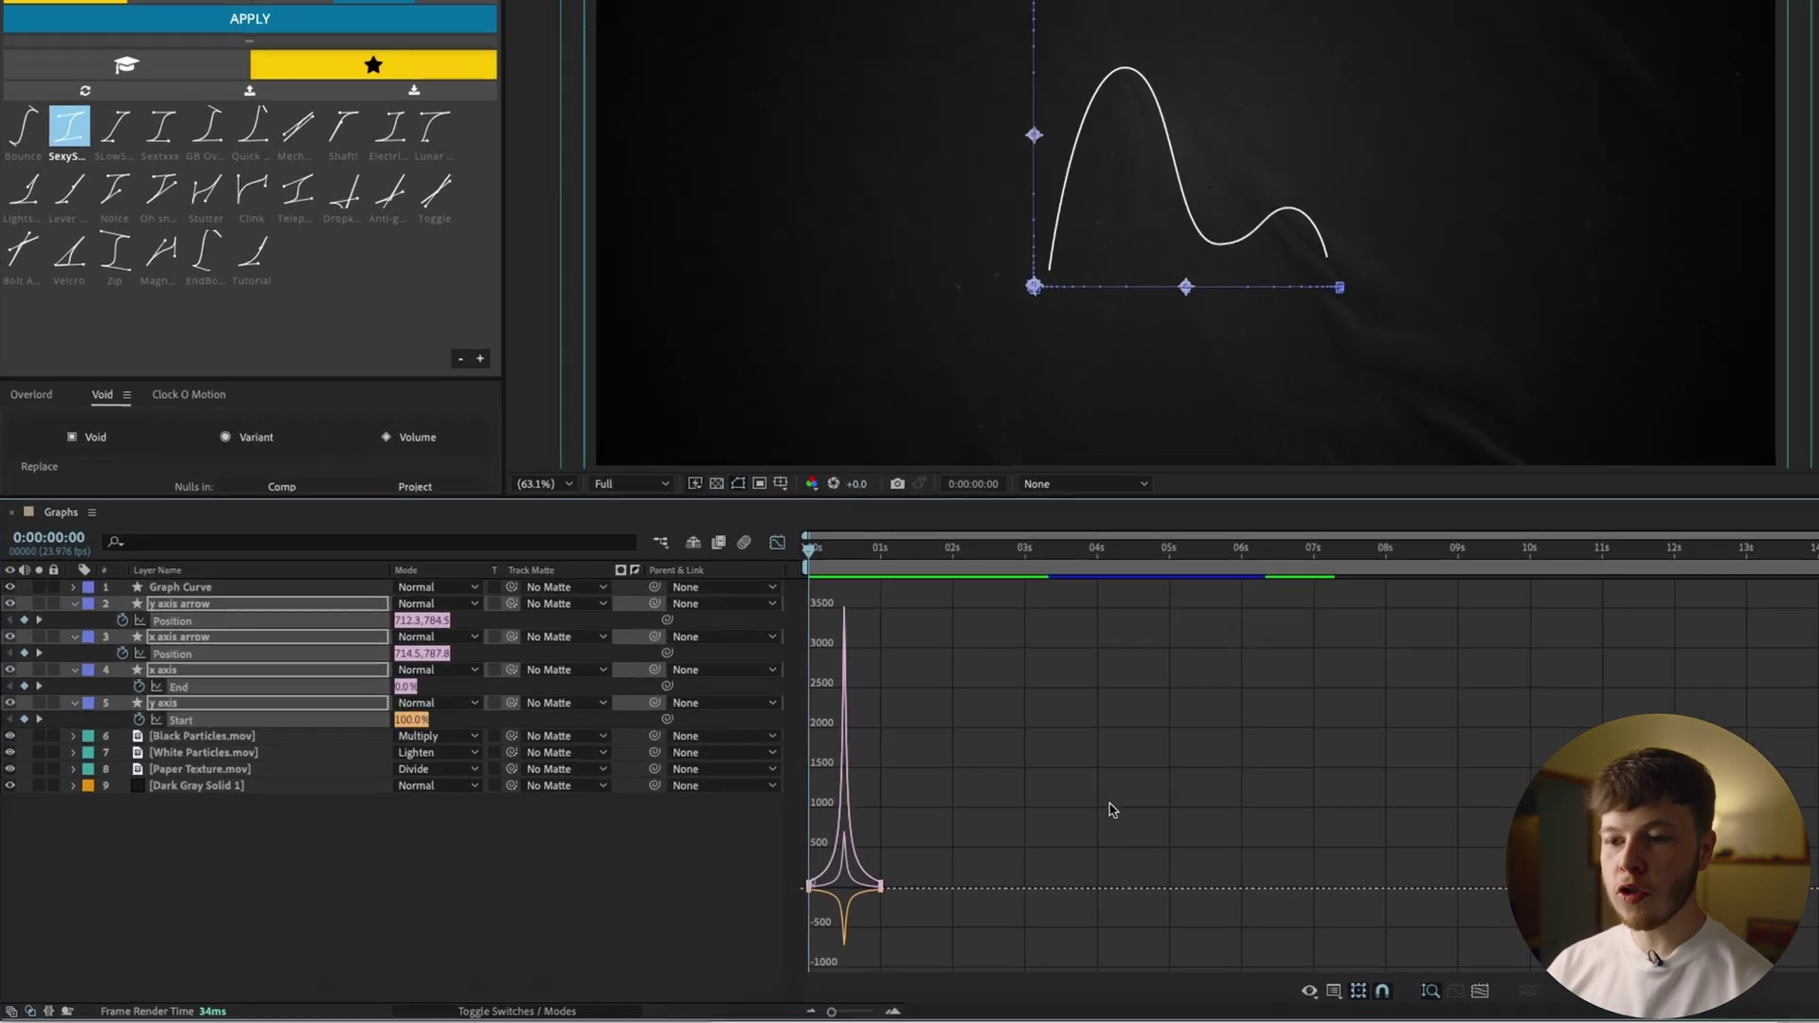
pyautogui.moveTo(832, 1011); pyautogui.dragTo(855, 1010)
pyautogui.moveTo(1165, 828); pyautogui.dragTo(881, 938)
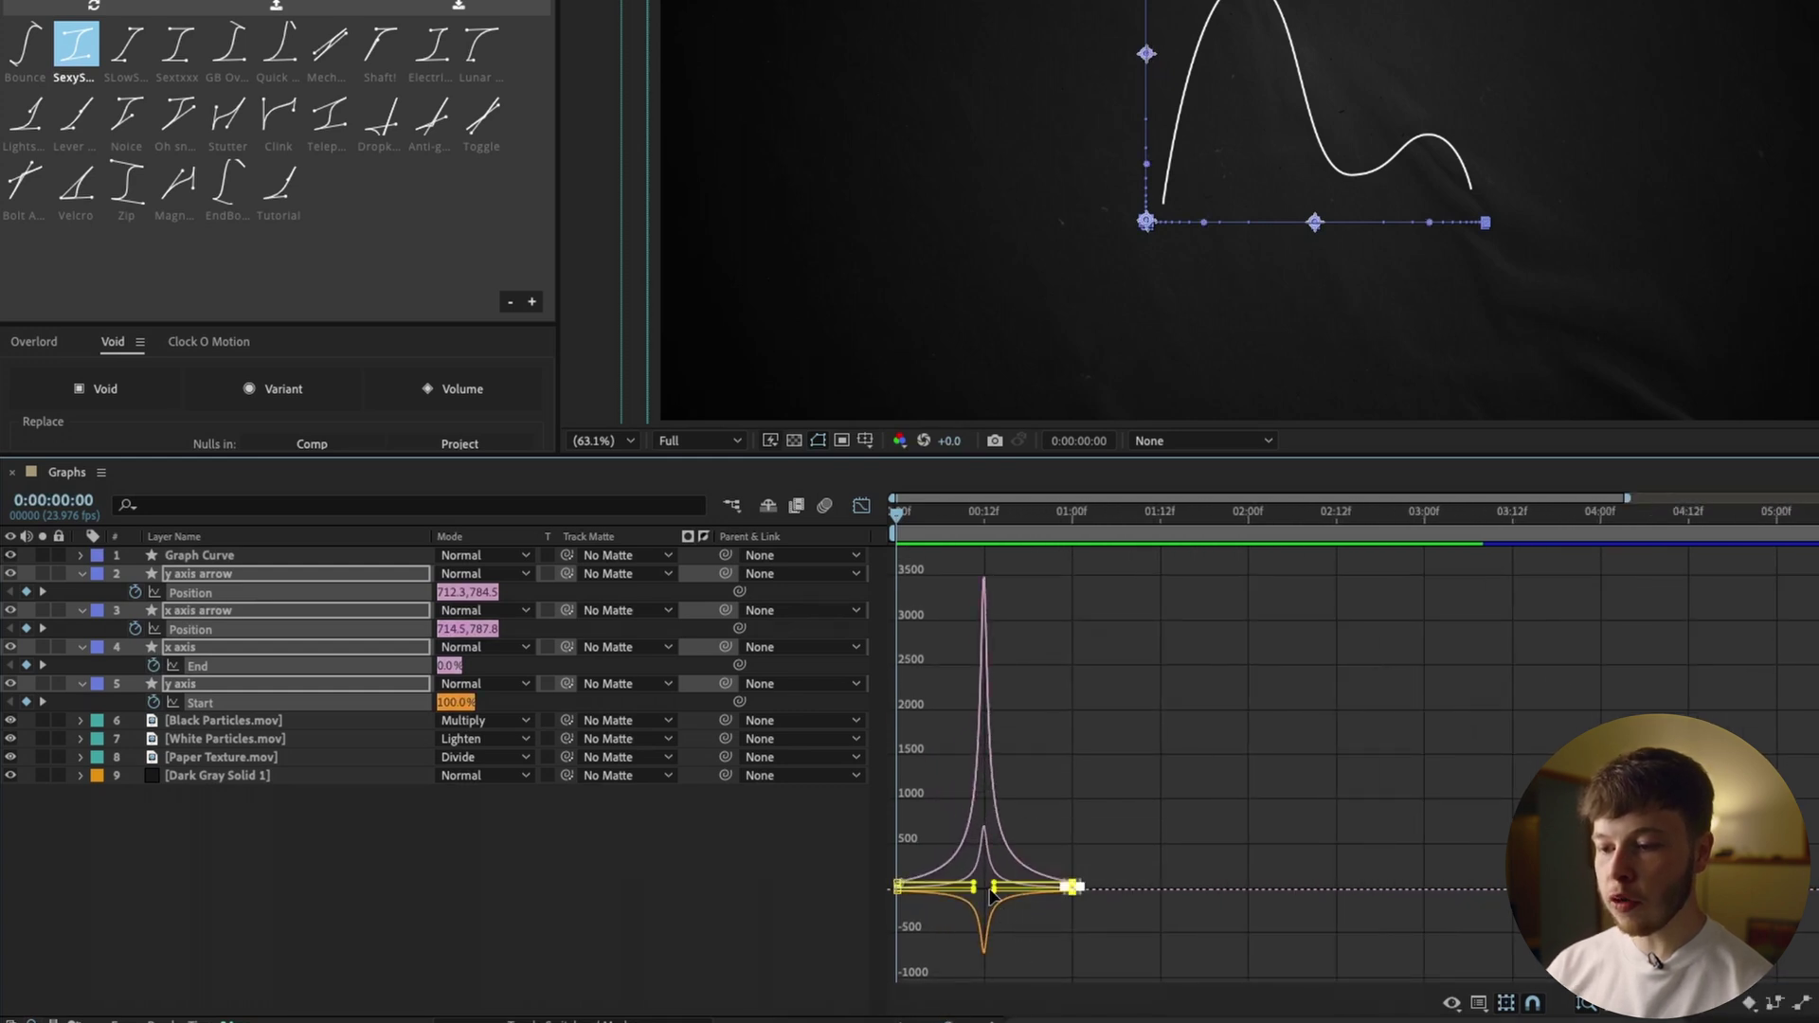
pyautogui.moveTo(992, 889)
pyautogui.mouseDown()
pyautogui.moveTo(1070, 889)
pyautogui.moveTo(984, 889)
pyautogui.mouseUp()
pyautogui.click(1286, 771)
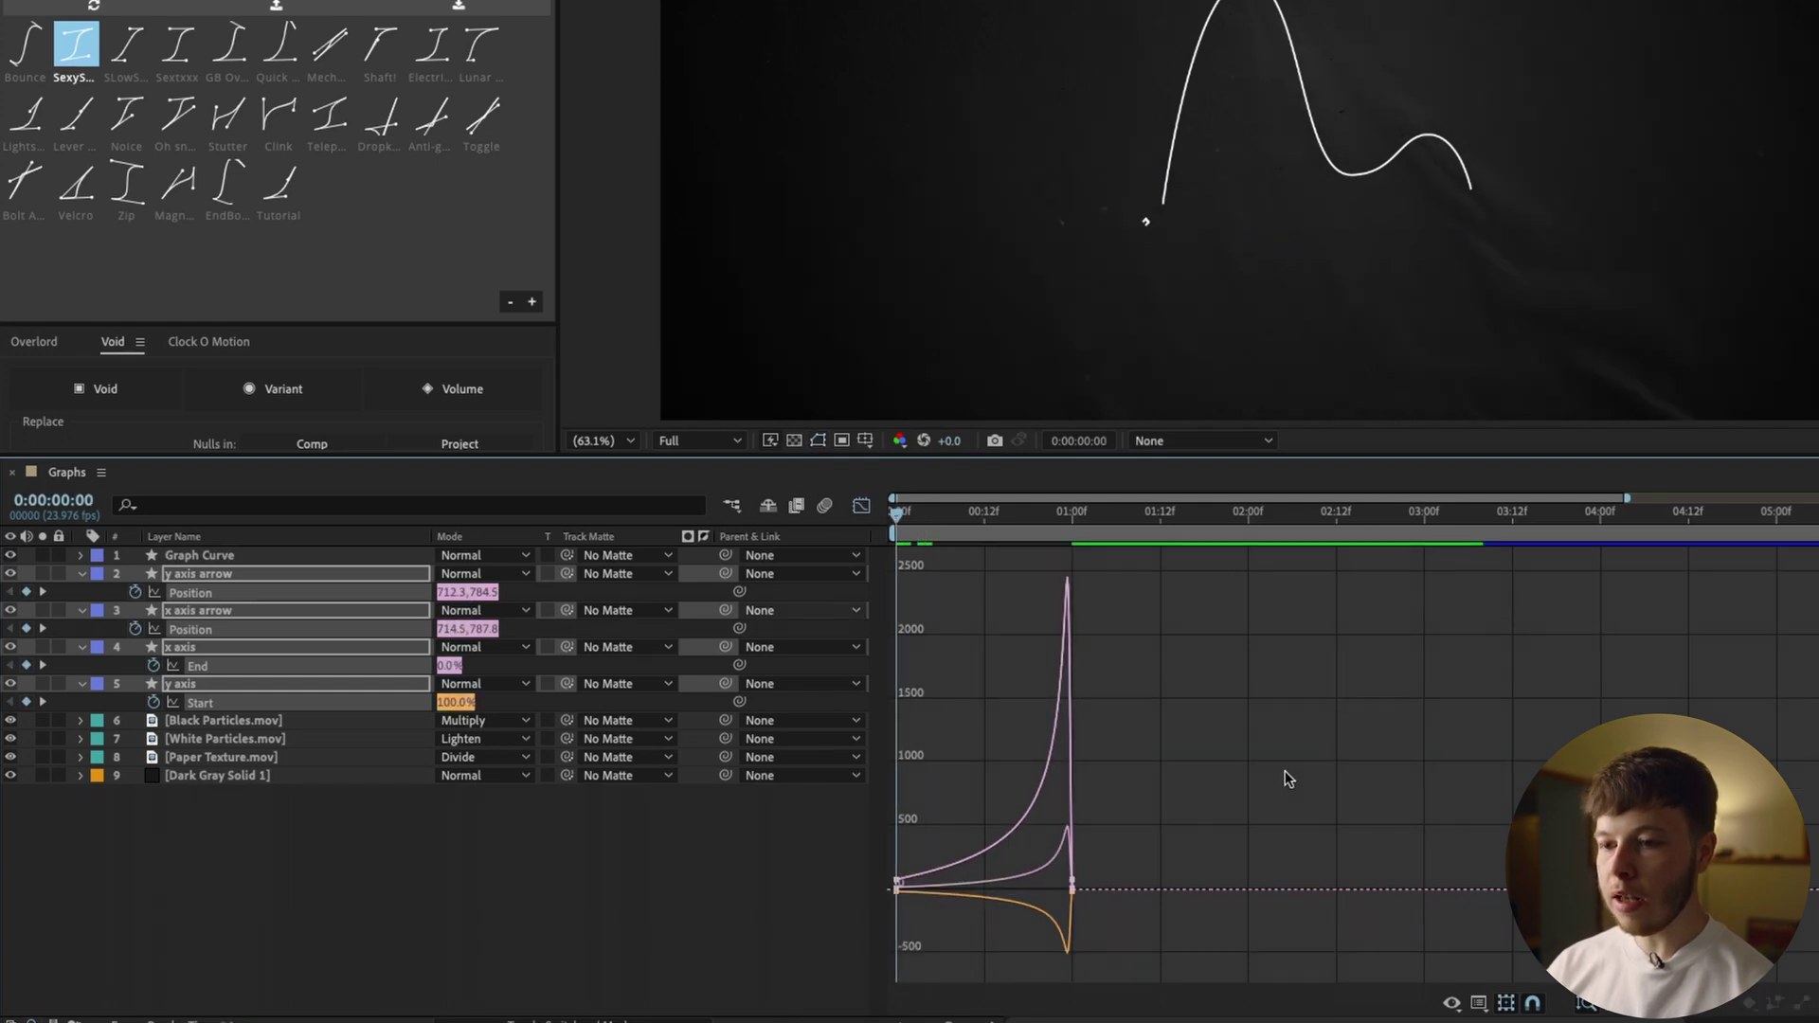
pyautogui.press('space')
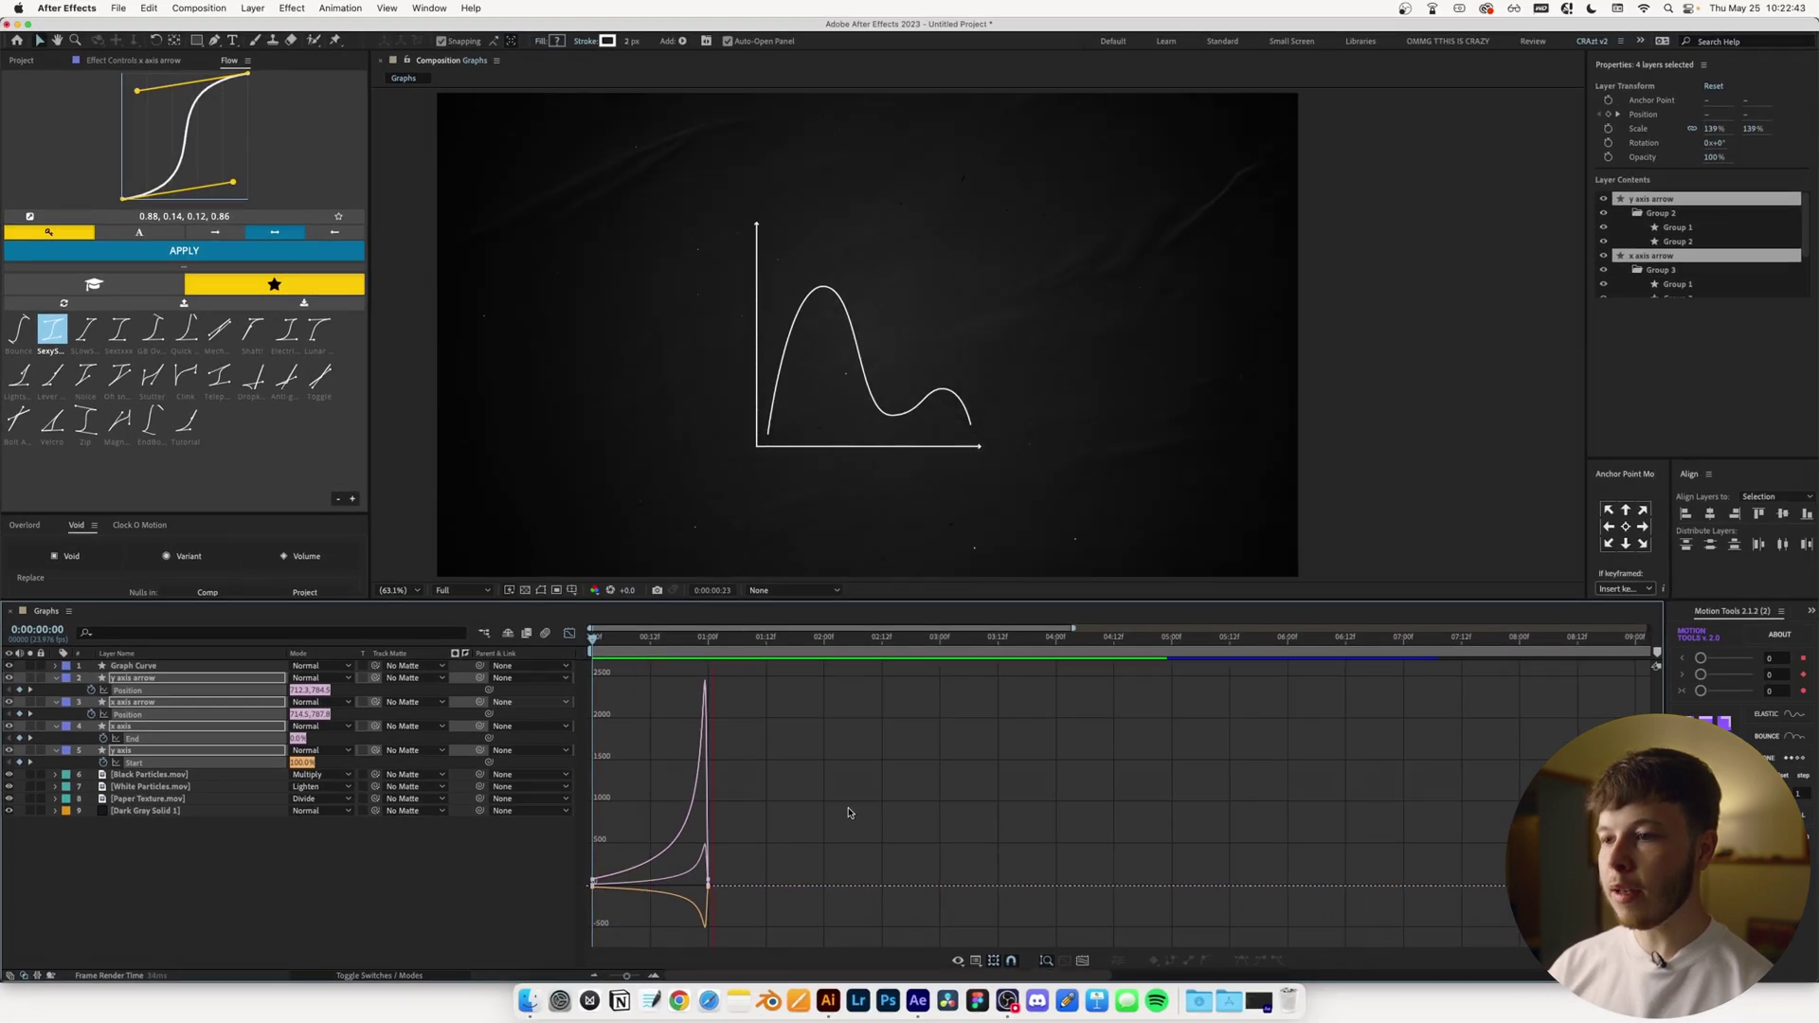
pyautogui.press('space')
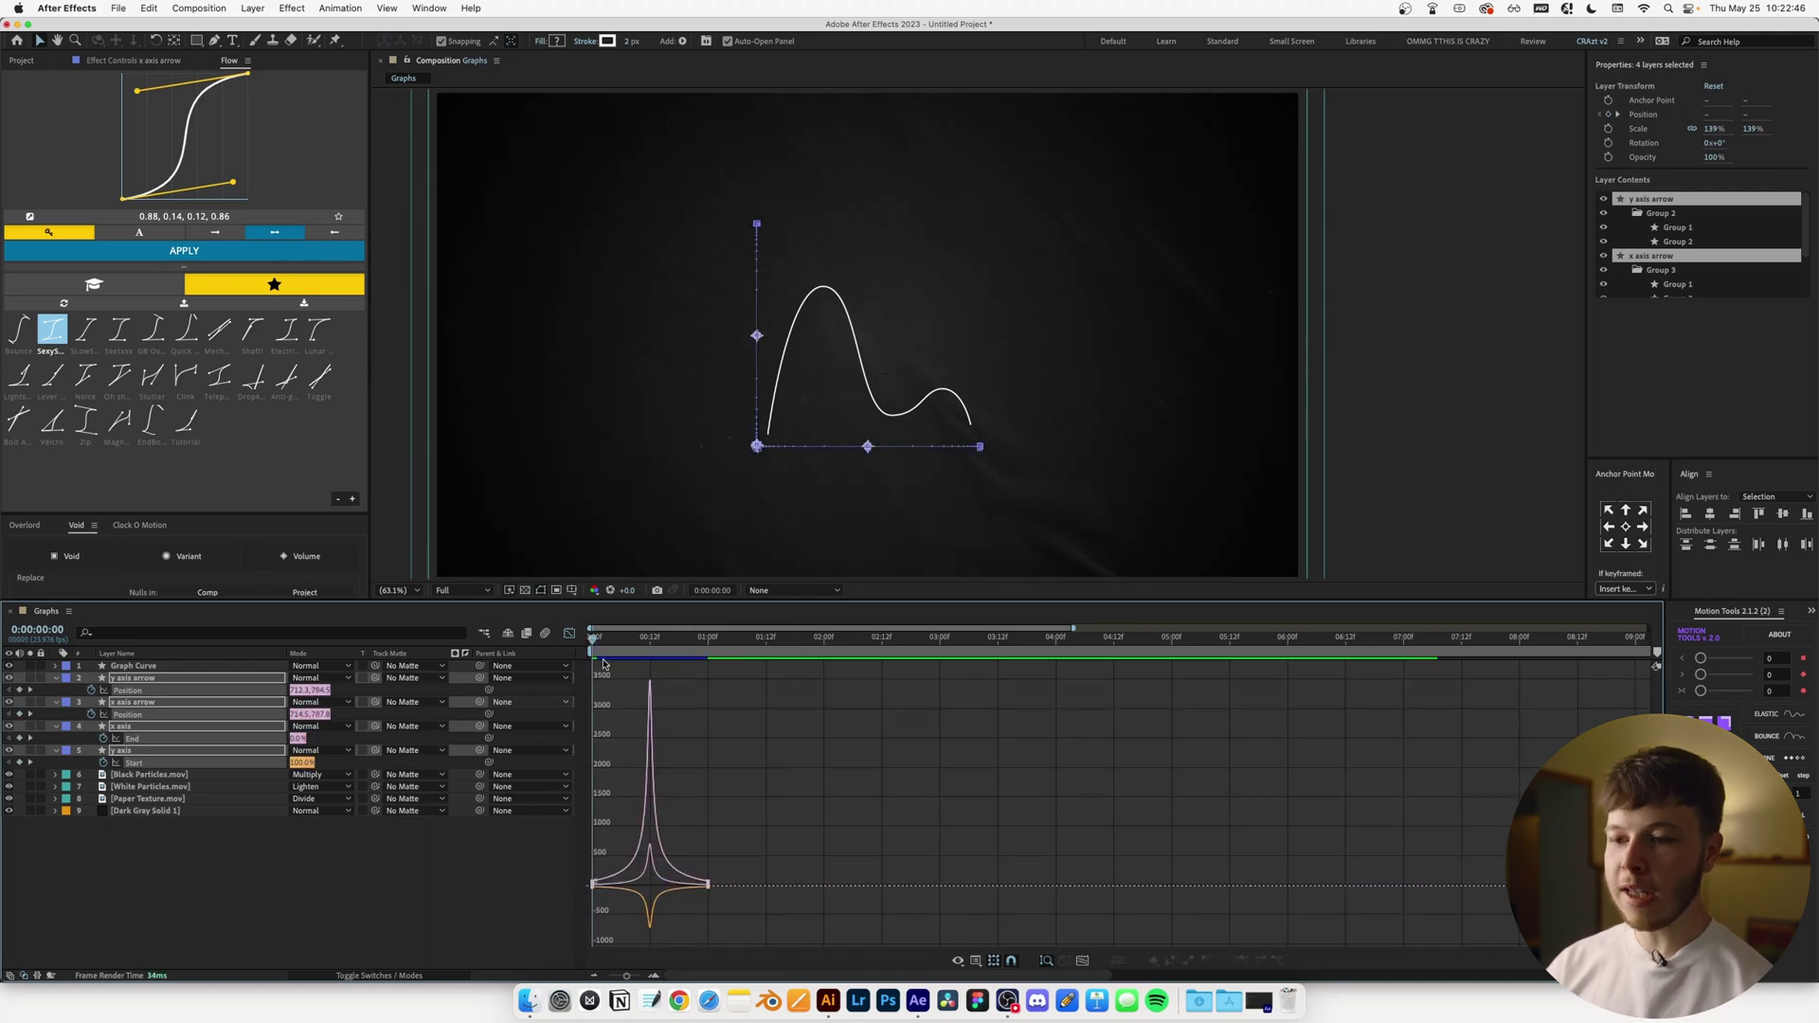
pyautogui.click(569, 633)
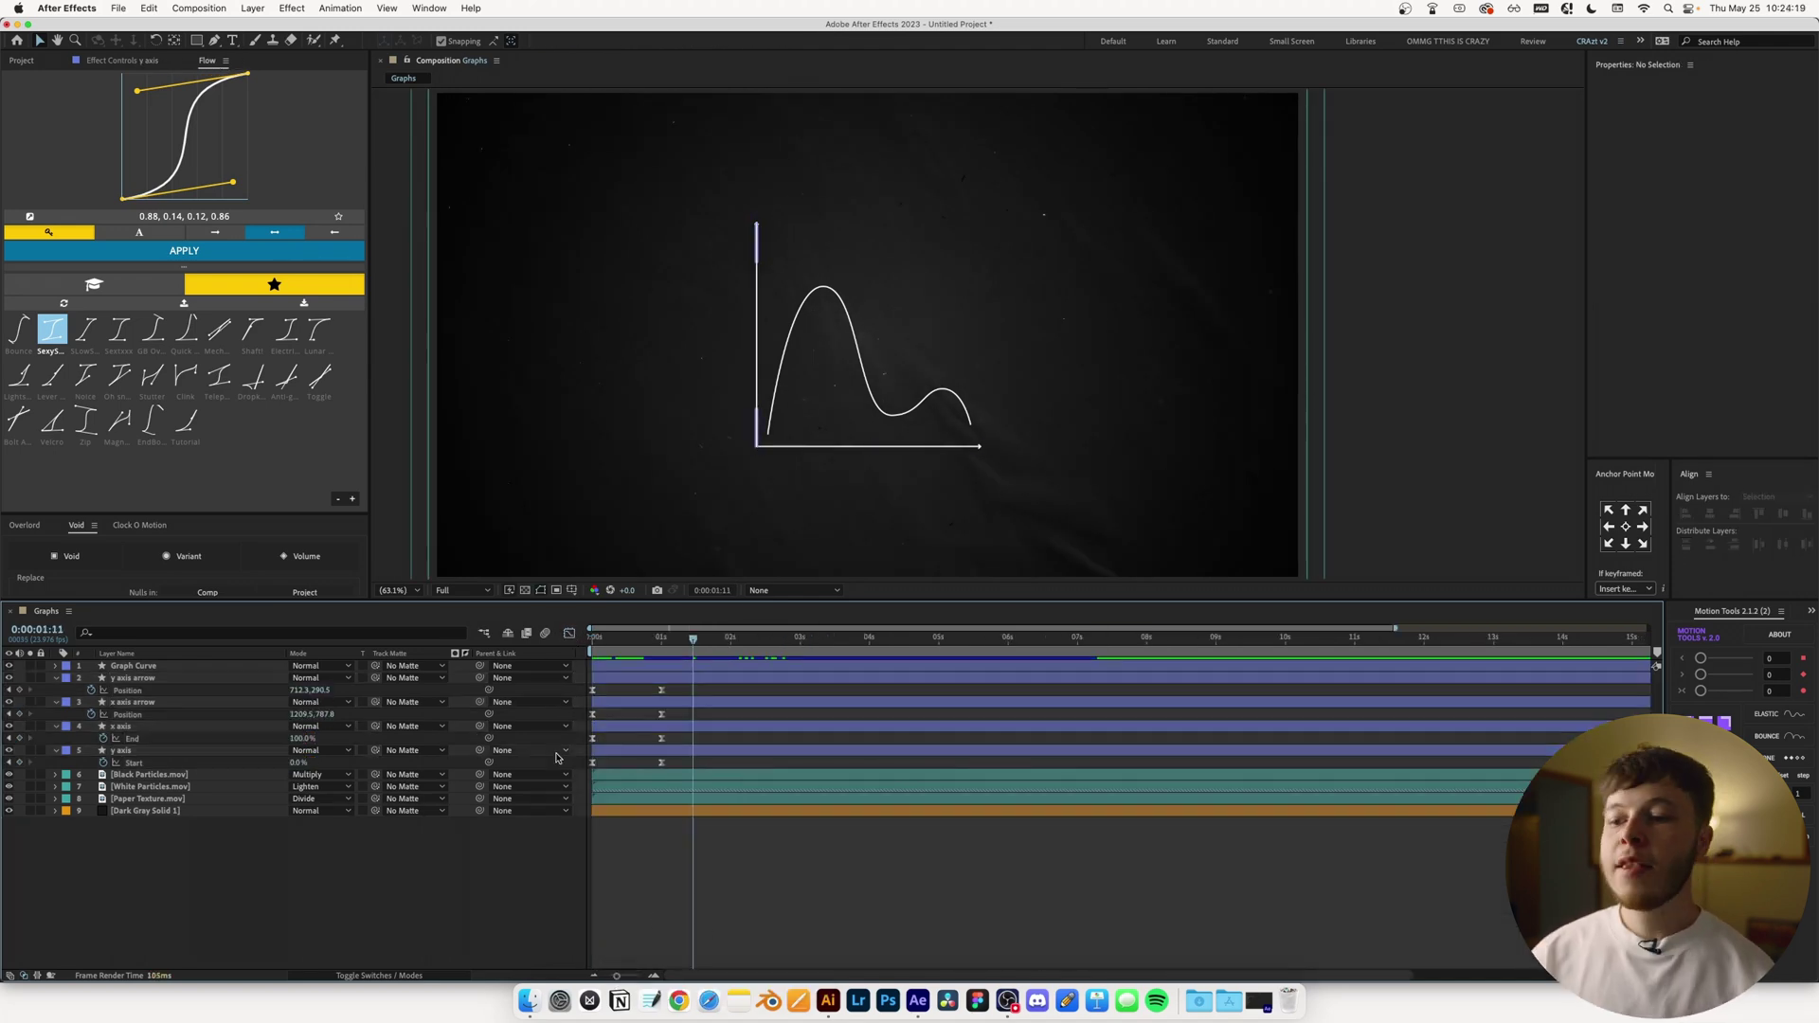
# Copy the x axis Trim Paths End animation onto the Graph Curve layer at frame 0
pyautogui.moveTo(692, 640); pyautogui.dragTo(628, 640)
pyautogui.click(140, 668)
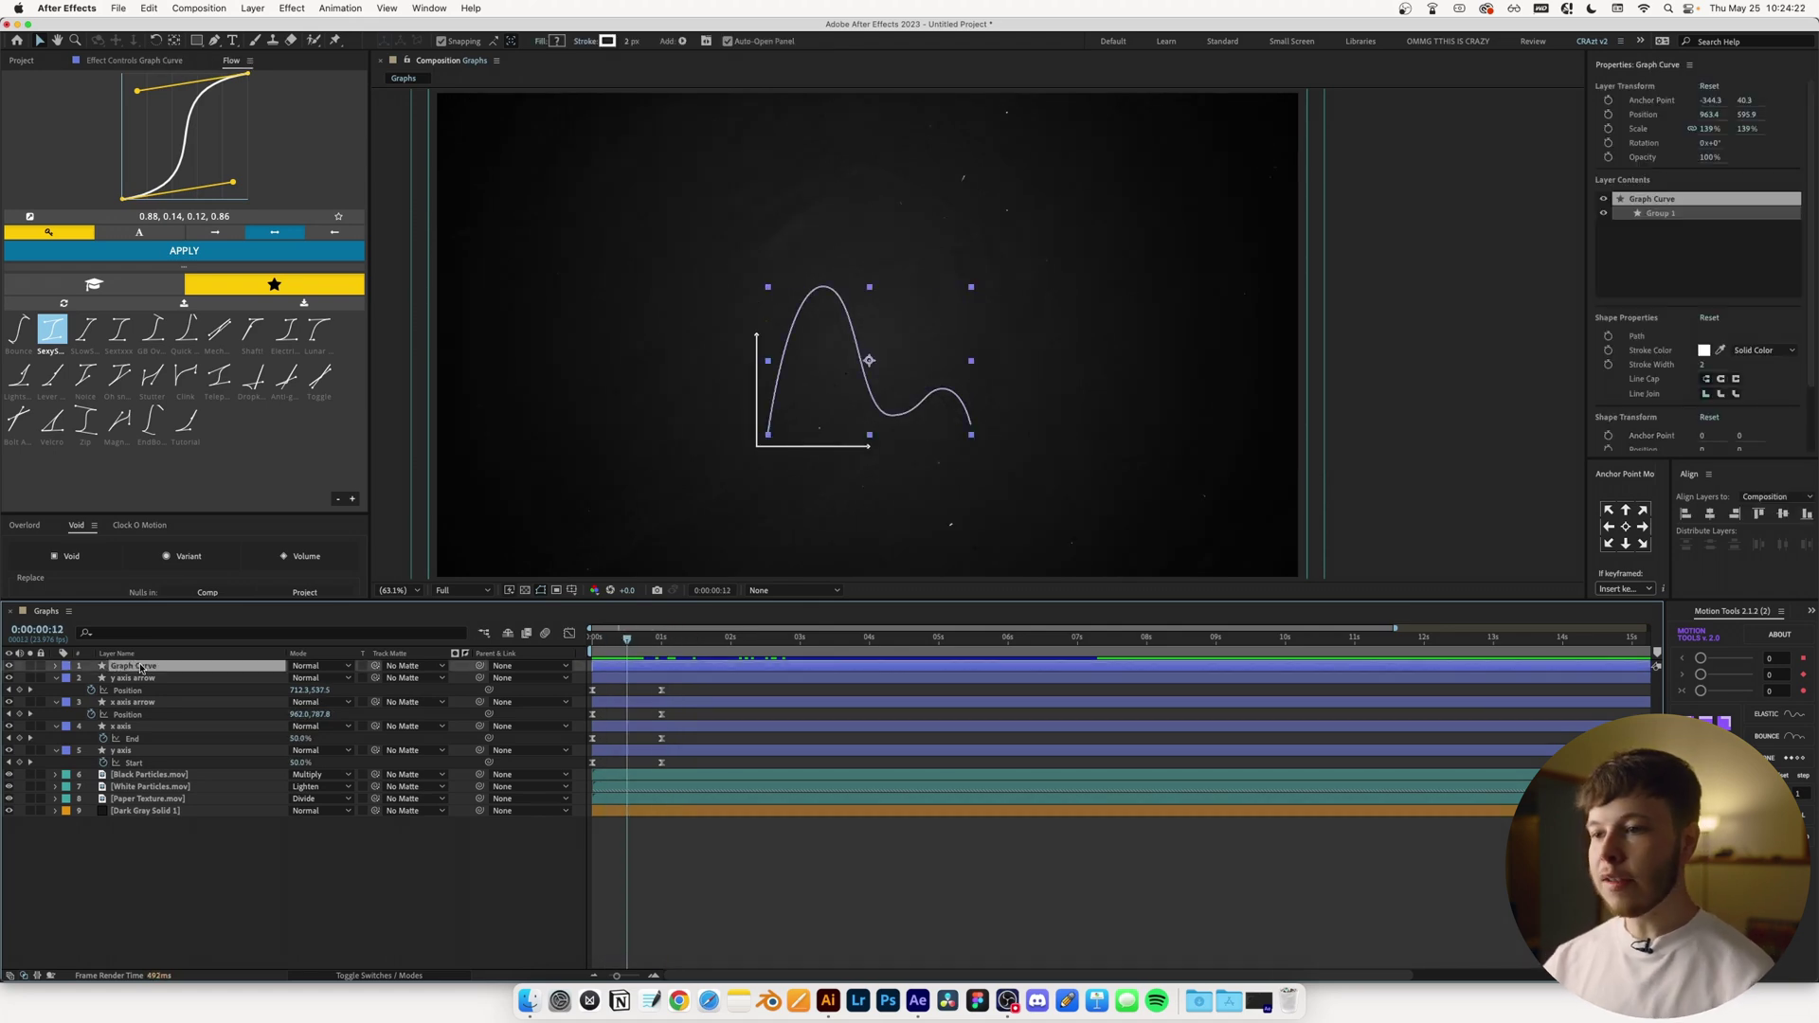
pyautogui.click(145, 744)
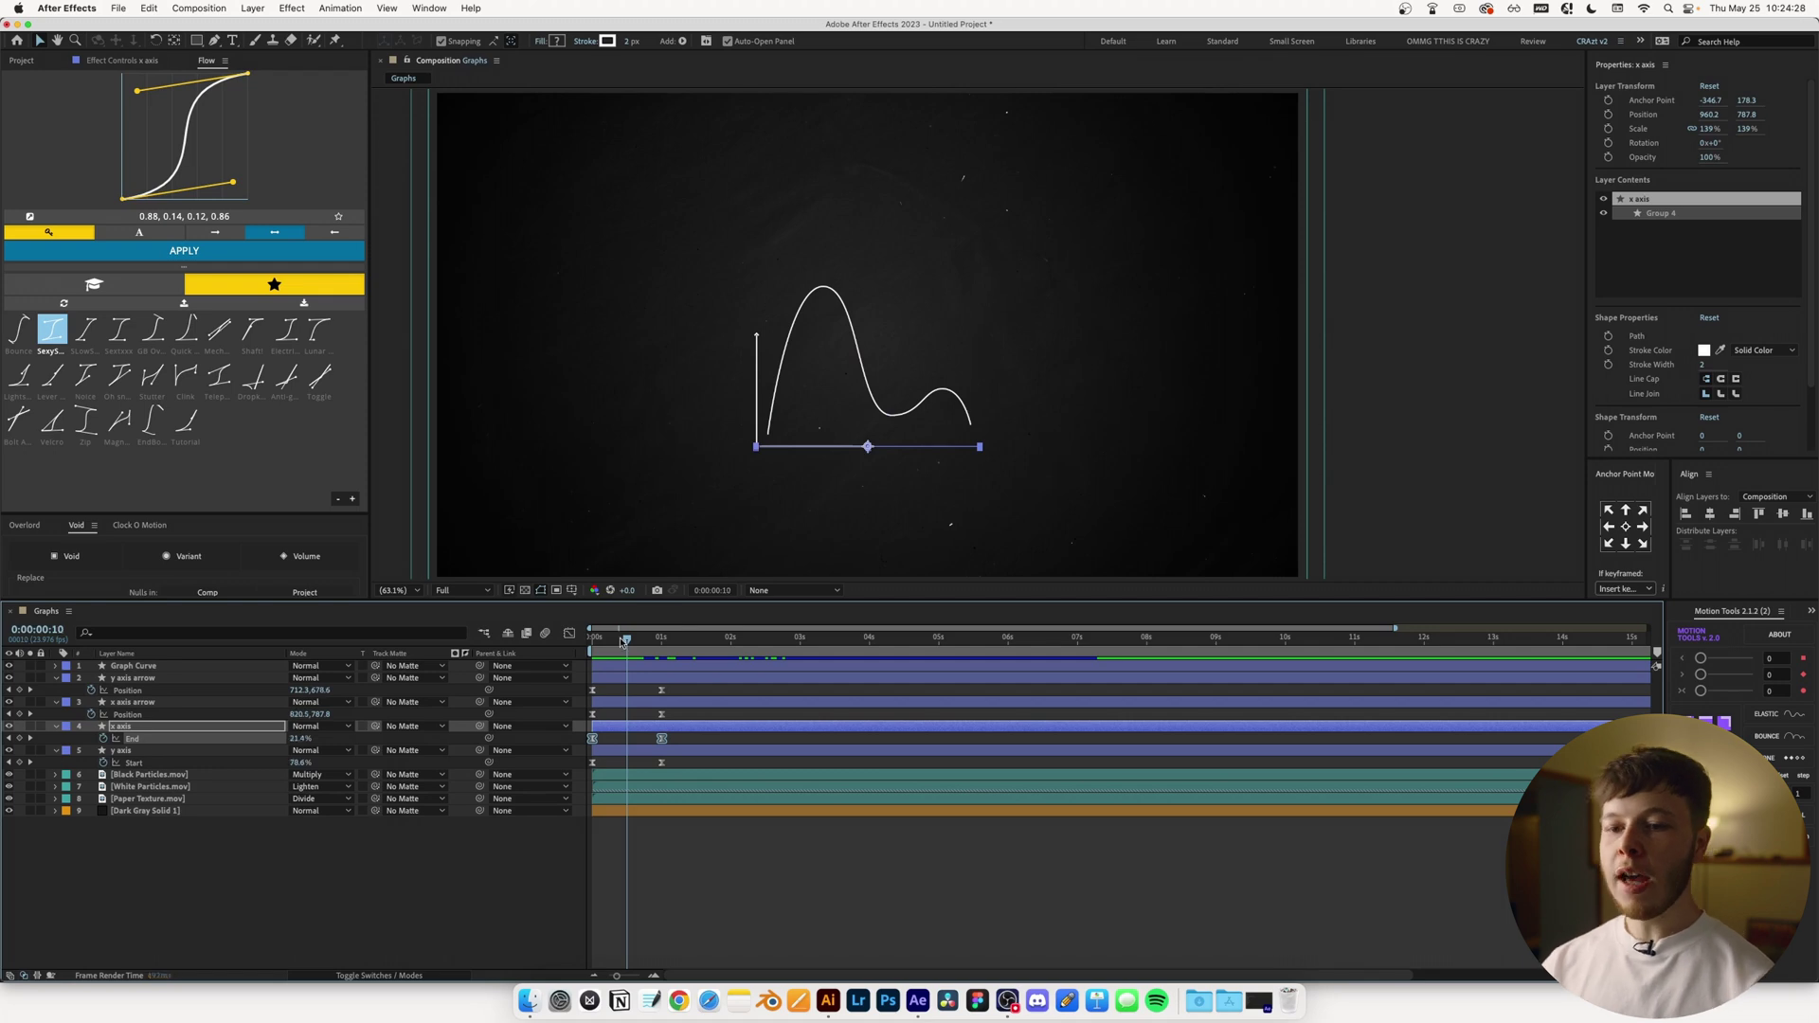
pyautogui.moveTo(621, 642); pyautogui.dragTo(590, 640)
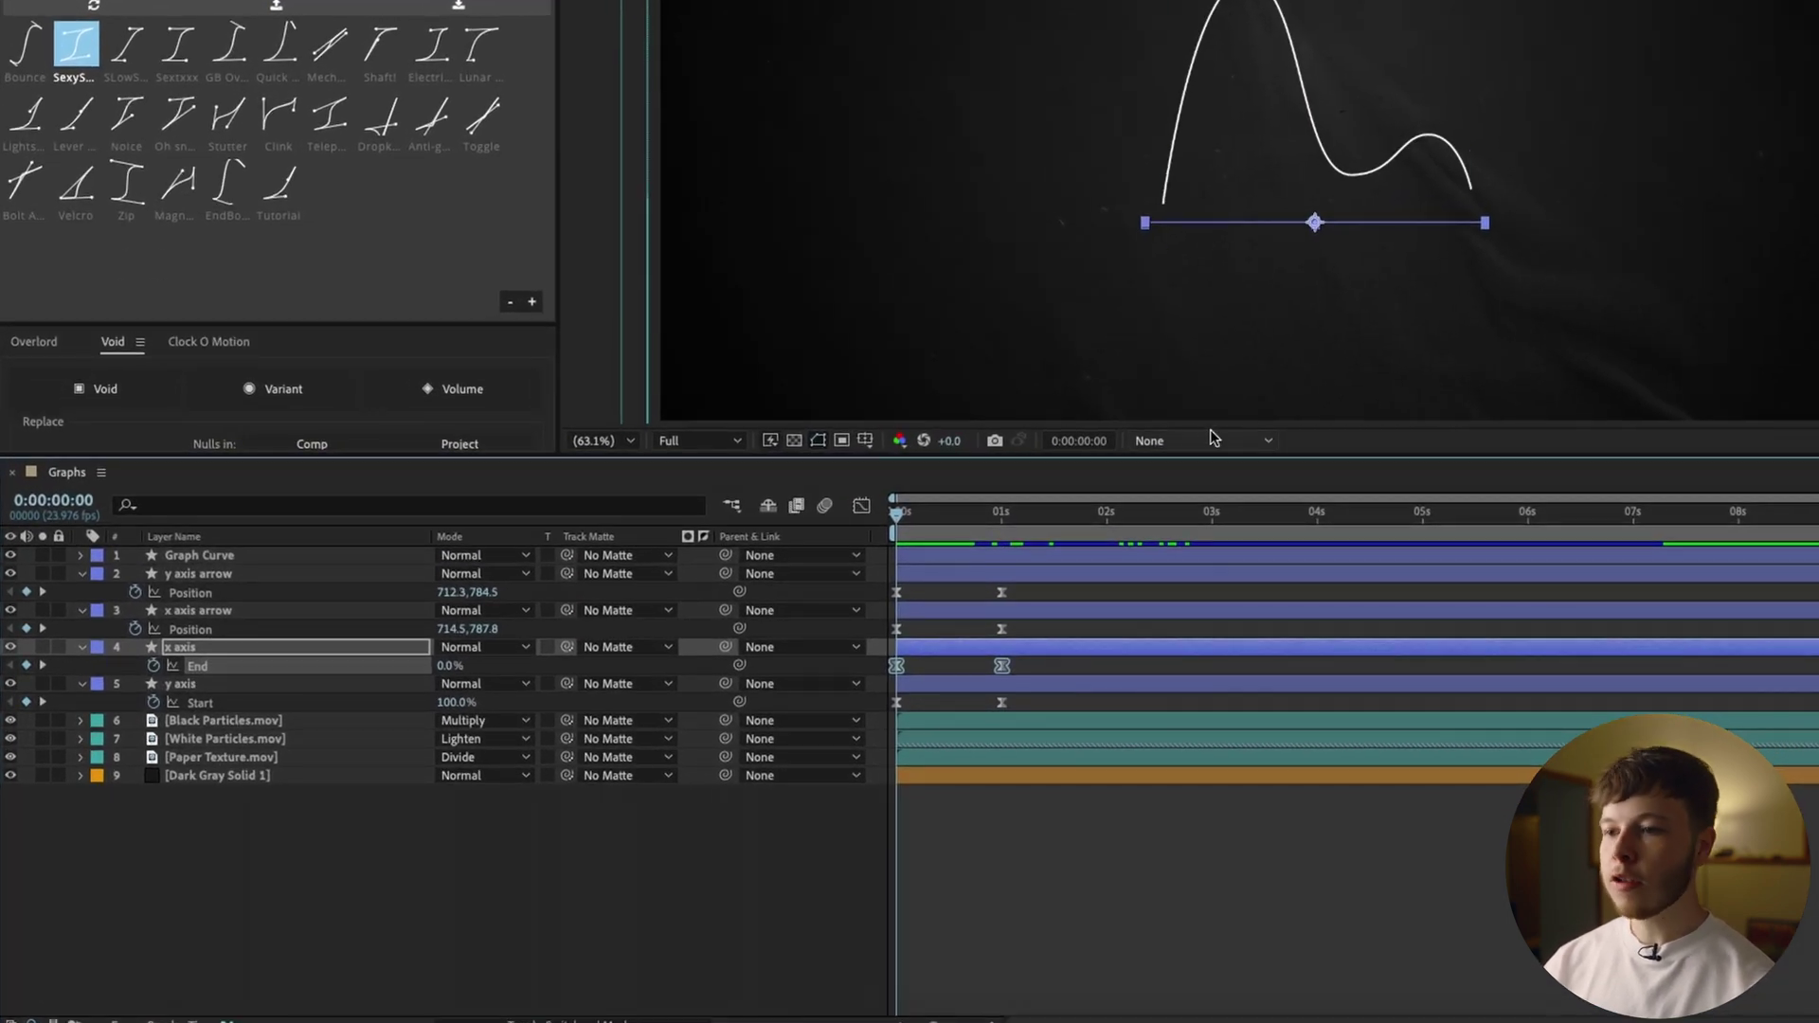
pyautogui.click(118, 560)
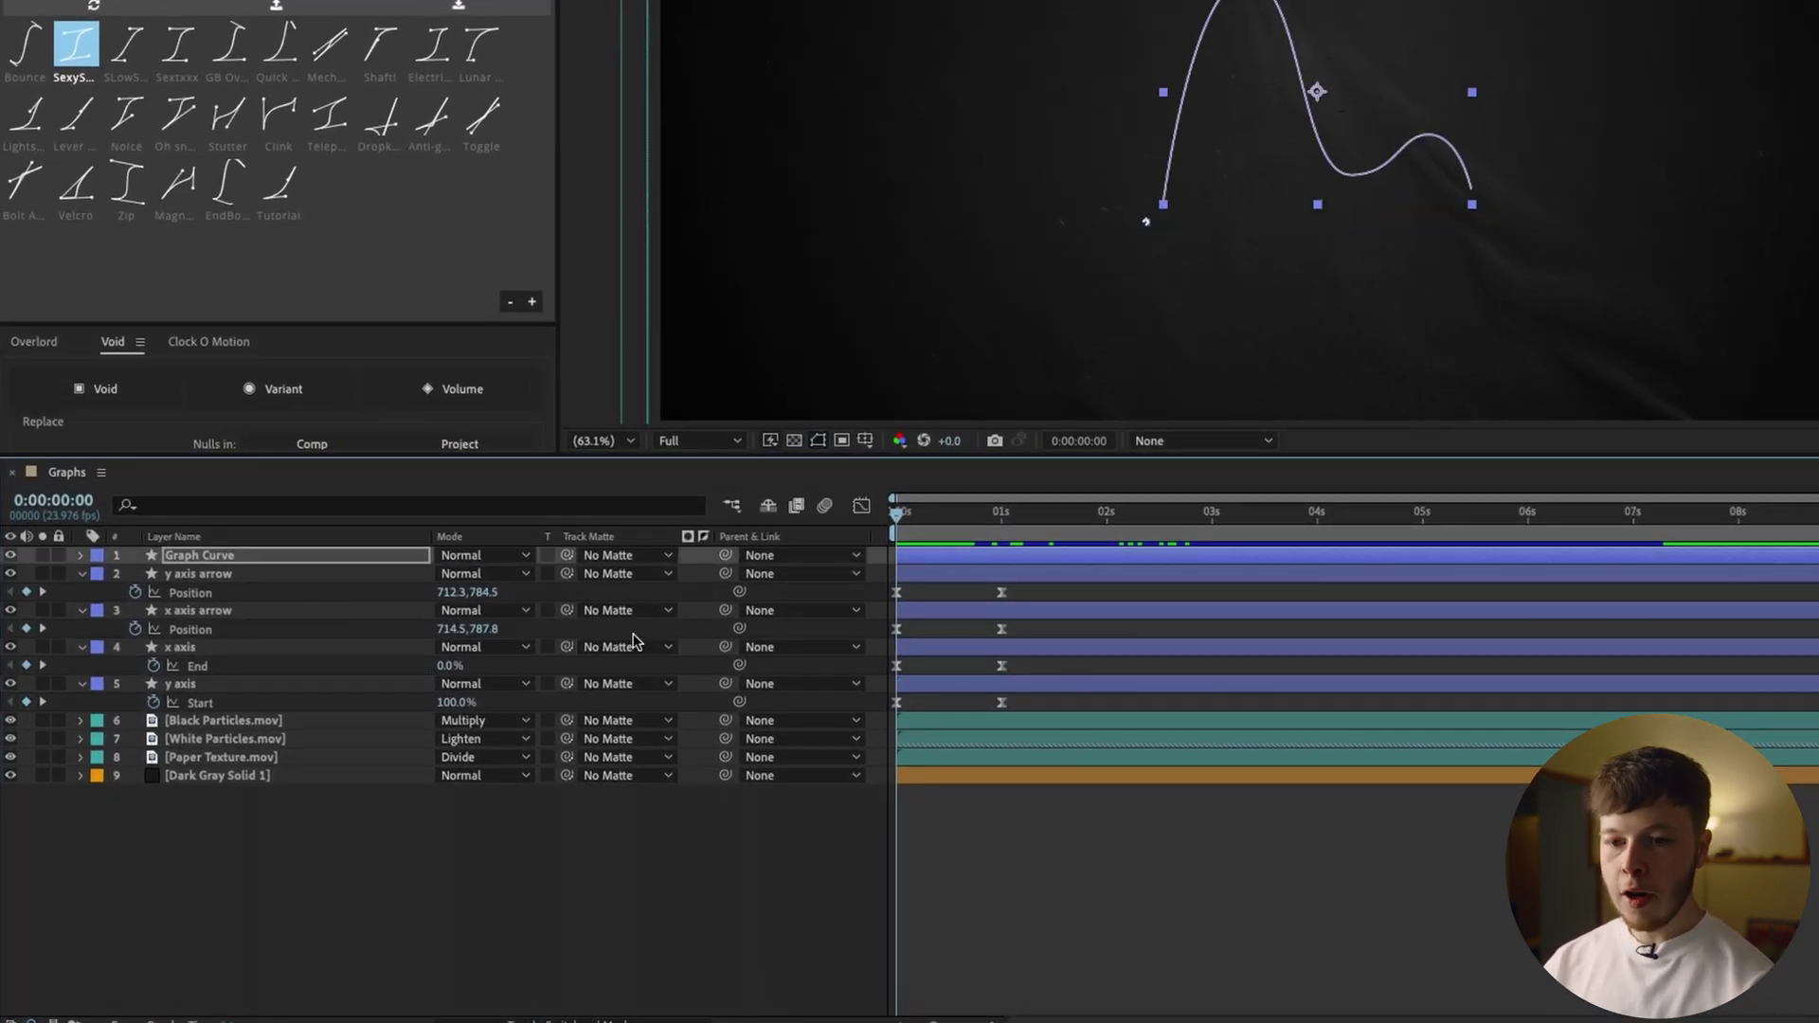
pyautogui.hotkey('ctrl', 'v')
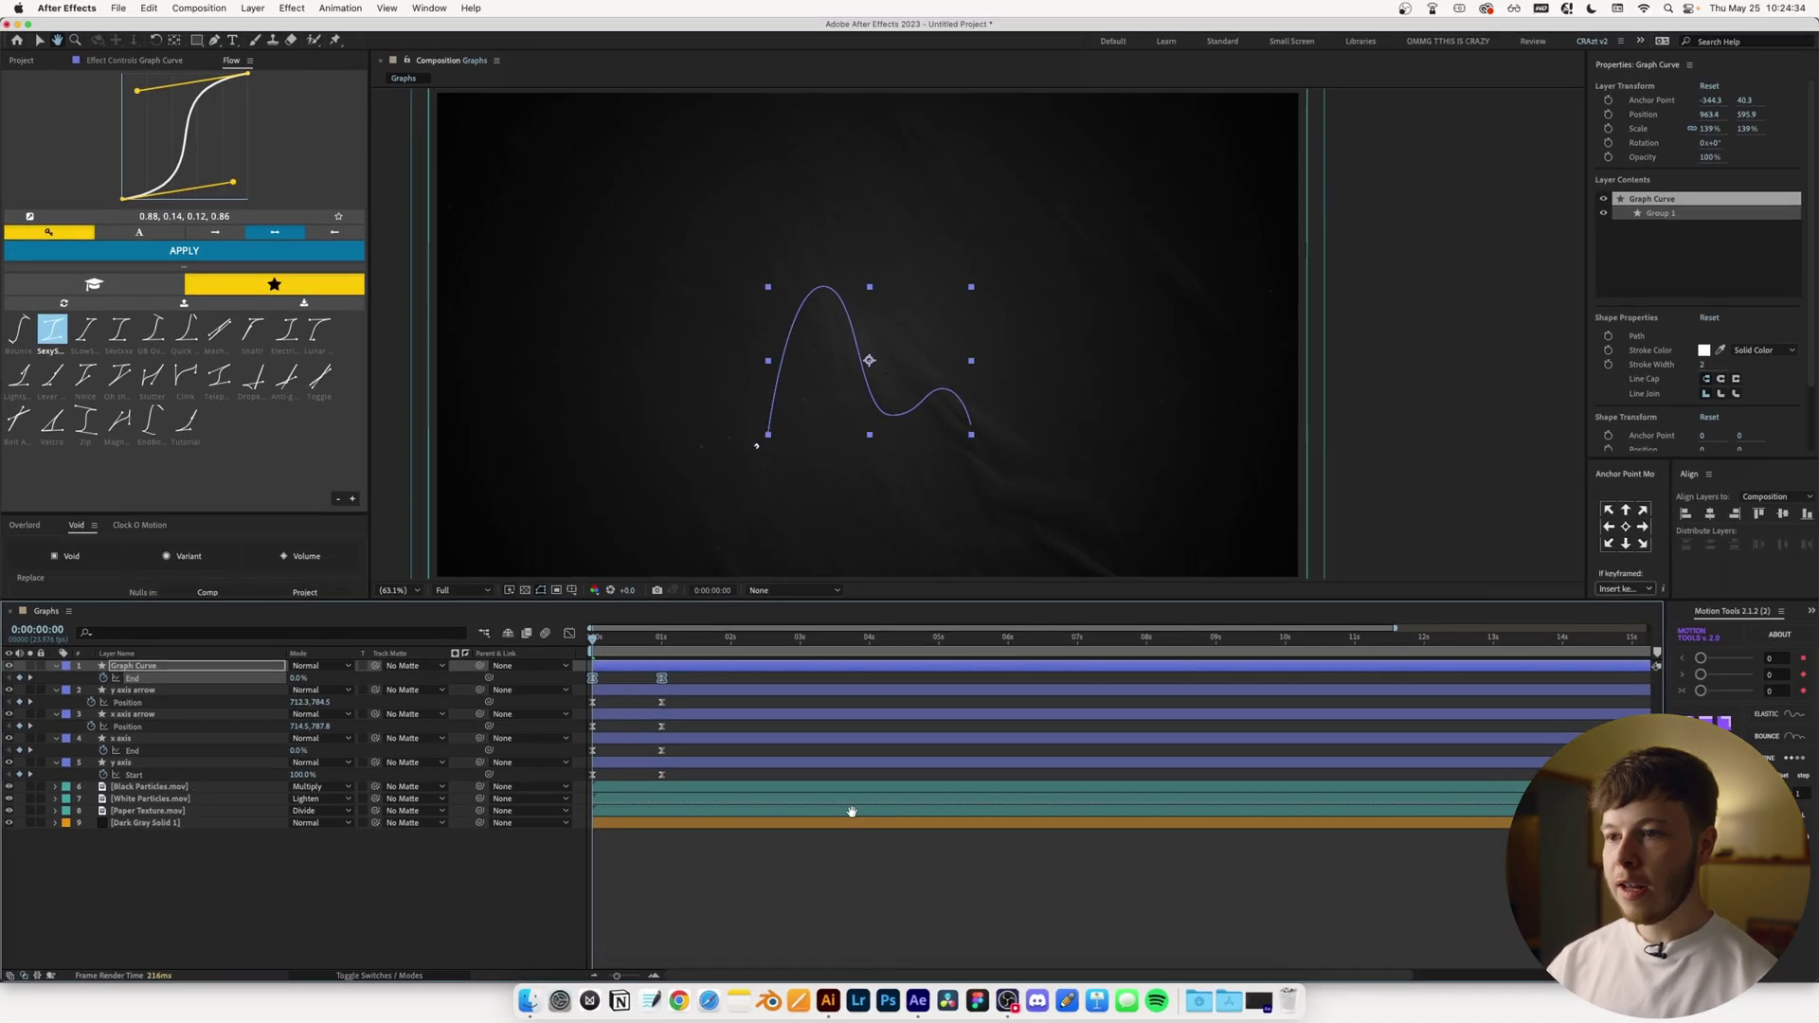
# Preview the graph curve drawing on together with the axes and arrows from frame 0
pyautogui.press('space')
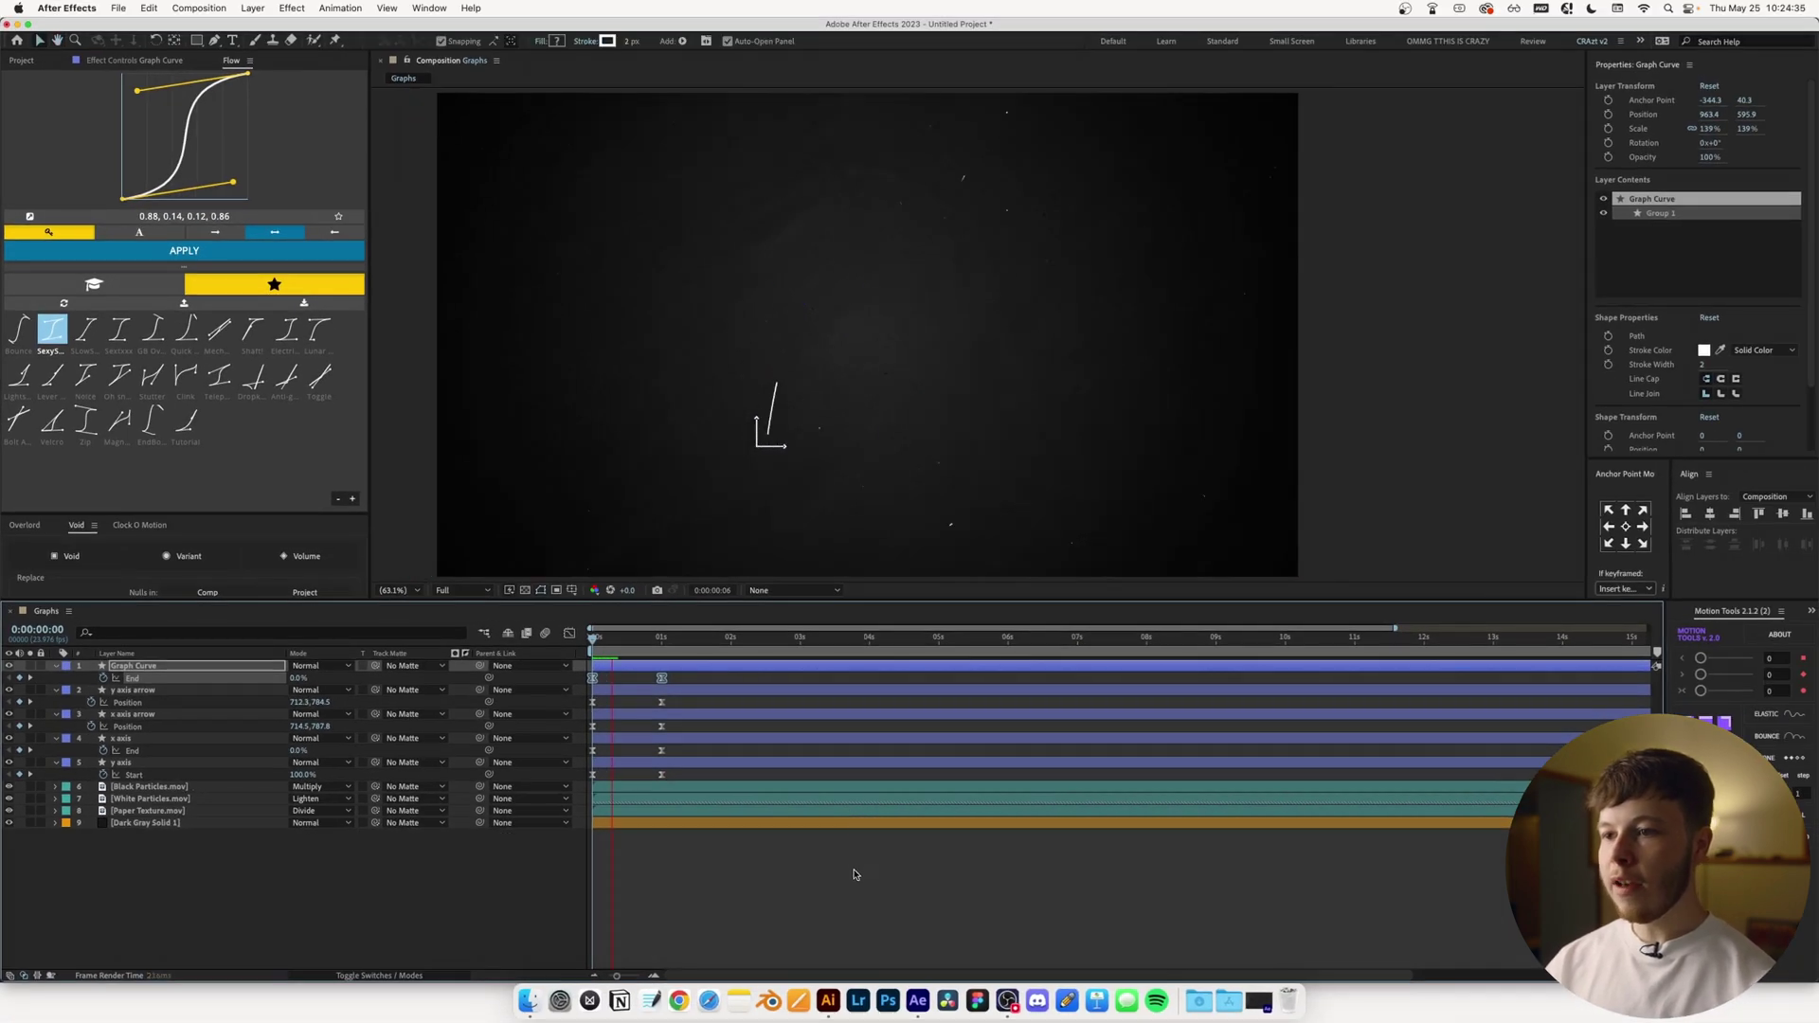
pyautogui.press('space')
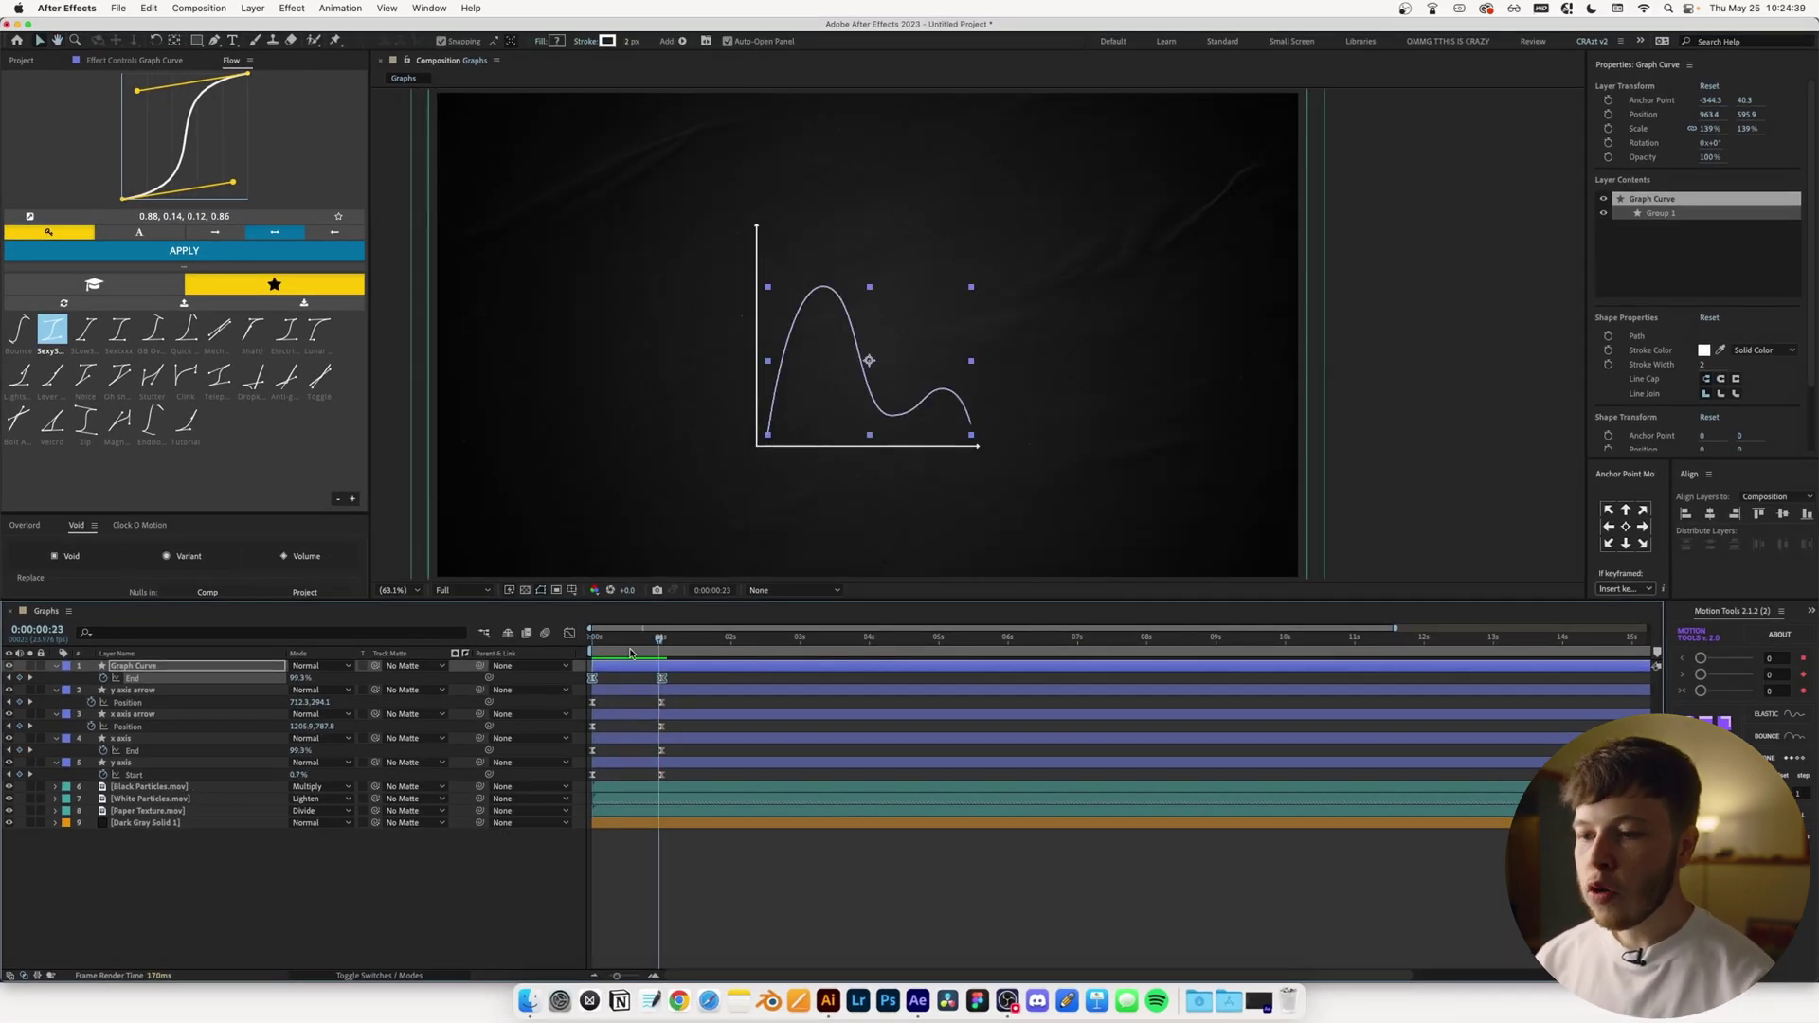
pyautogui.click(593, 640)
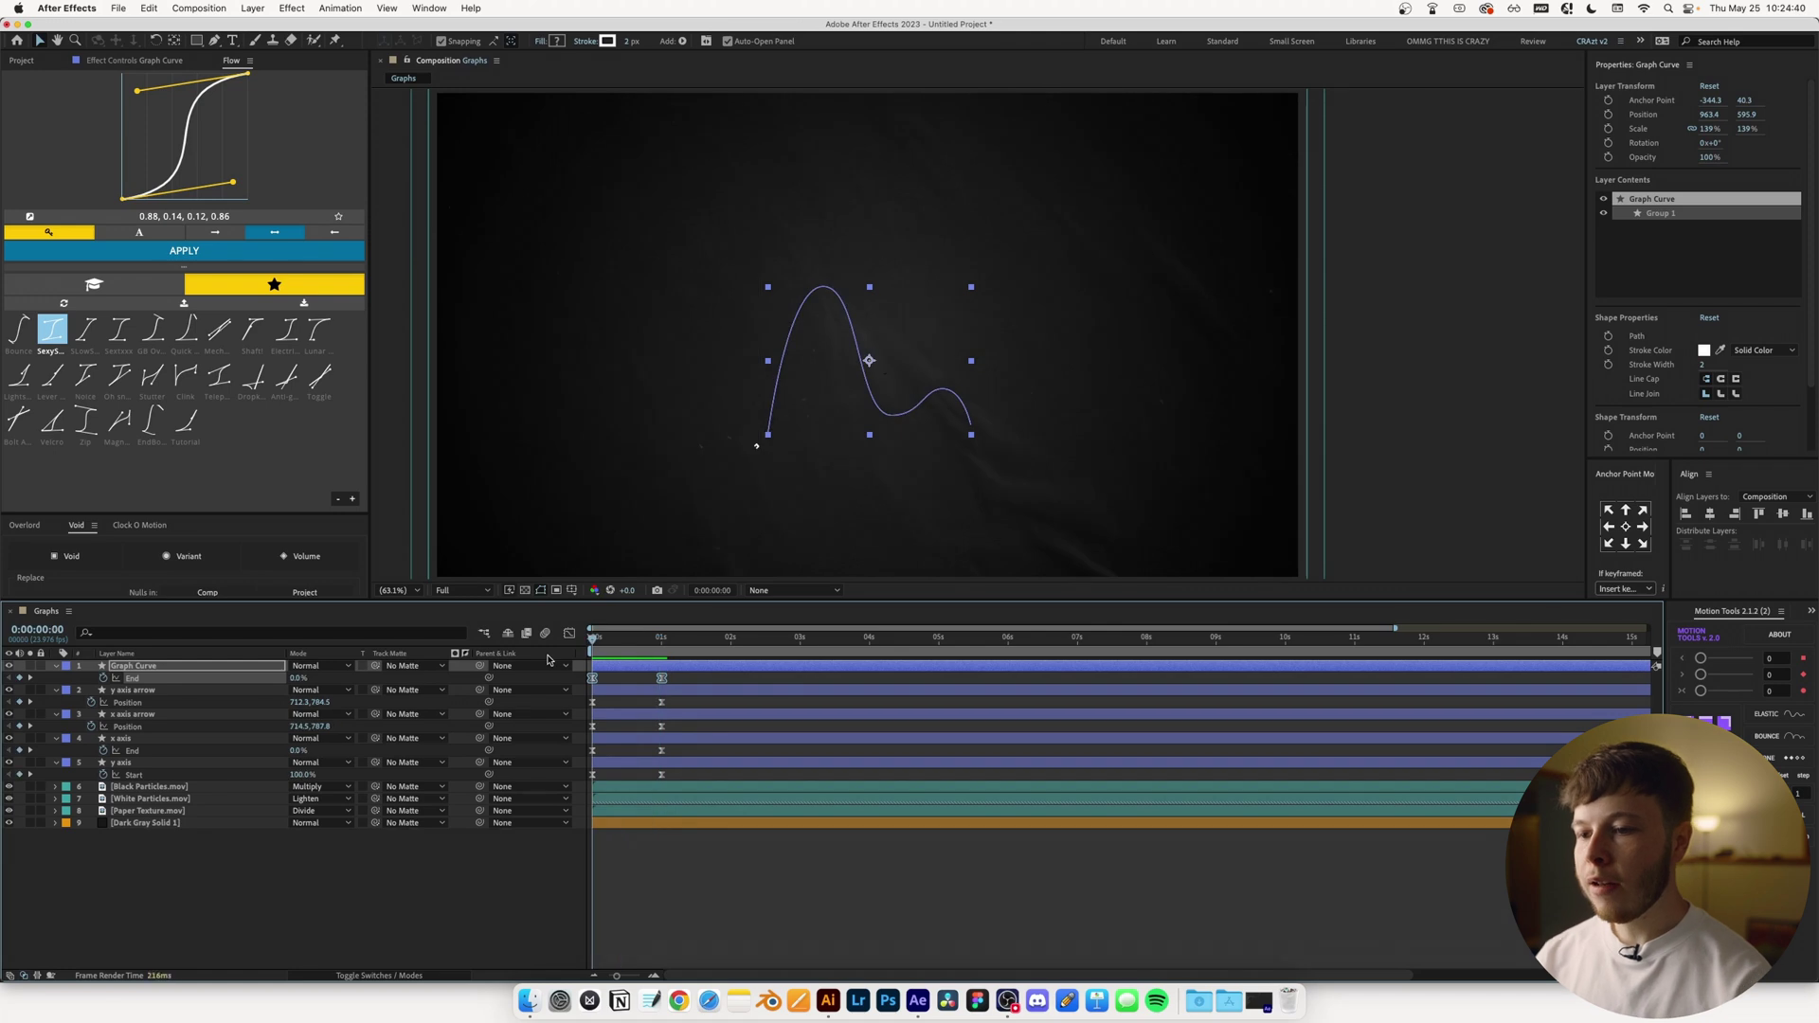
pyautogui.press('space')
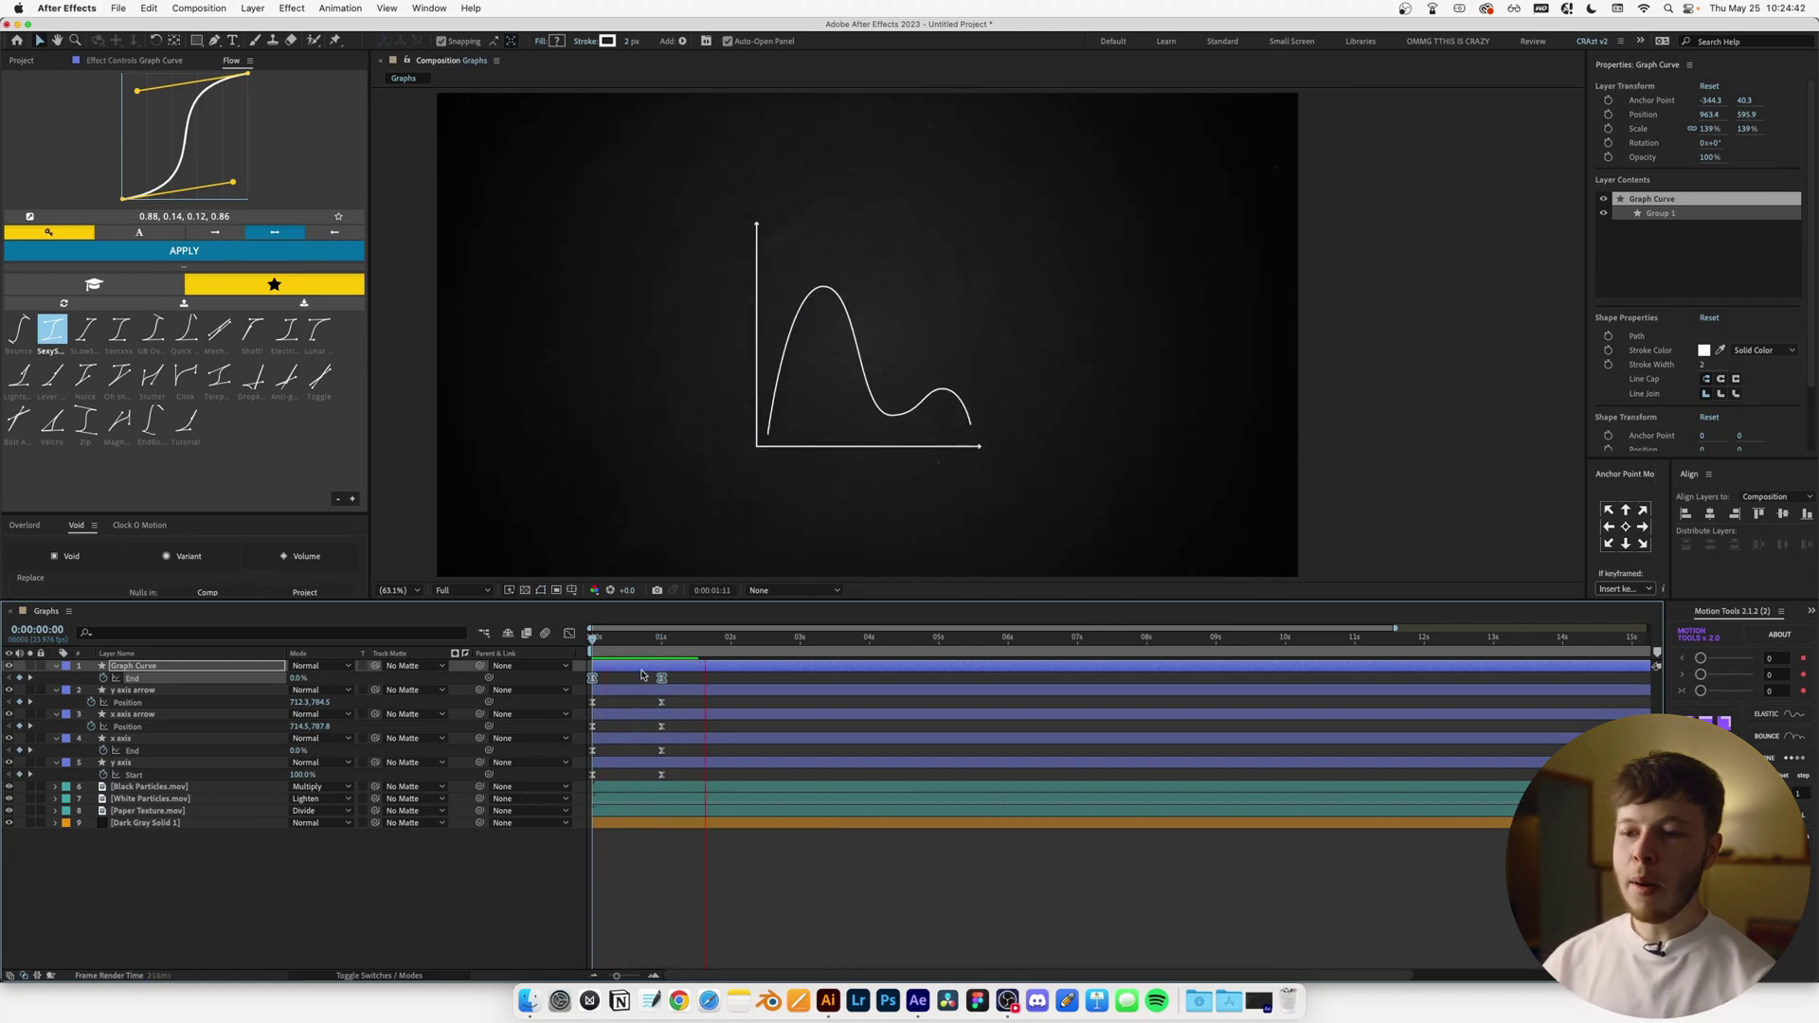
pyautogui.press('space')
# Delay the Graph Curve layer to start about a quarter second after the axes and preview the offset
pyautogui.moveTo(635, 669); pyautogui.dragTo(643, 668)
pyautogui.press('Home')
pyautogui.press('space')
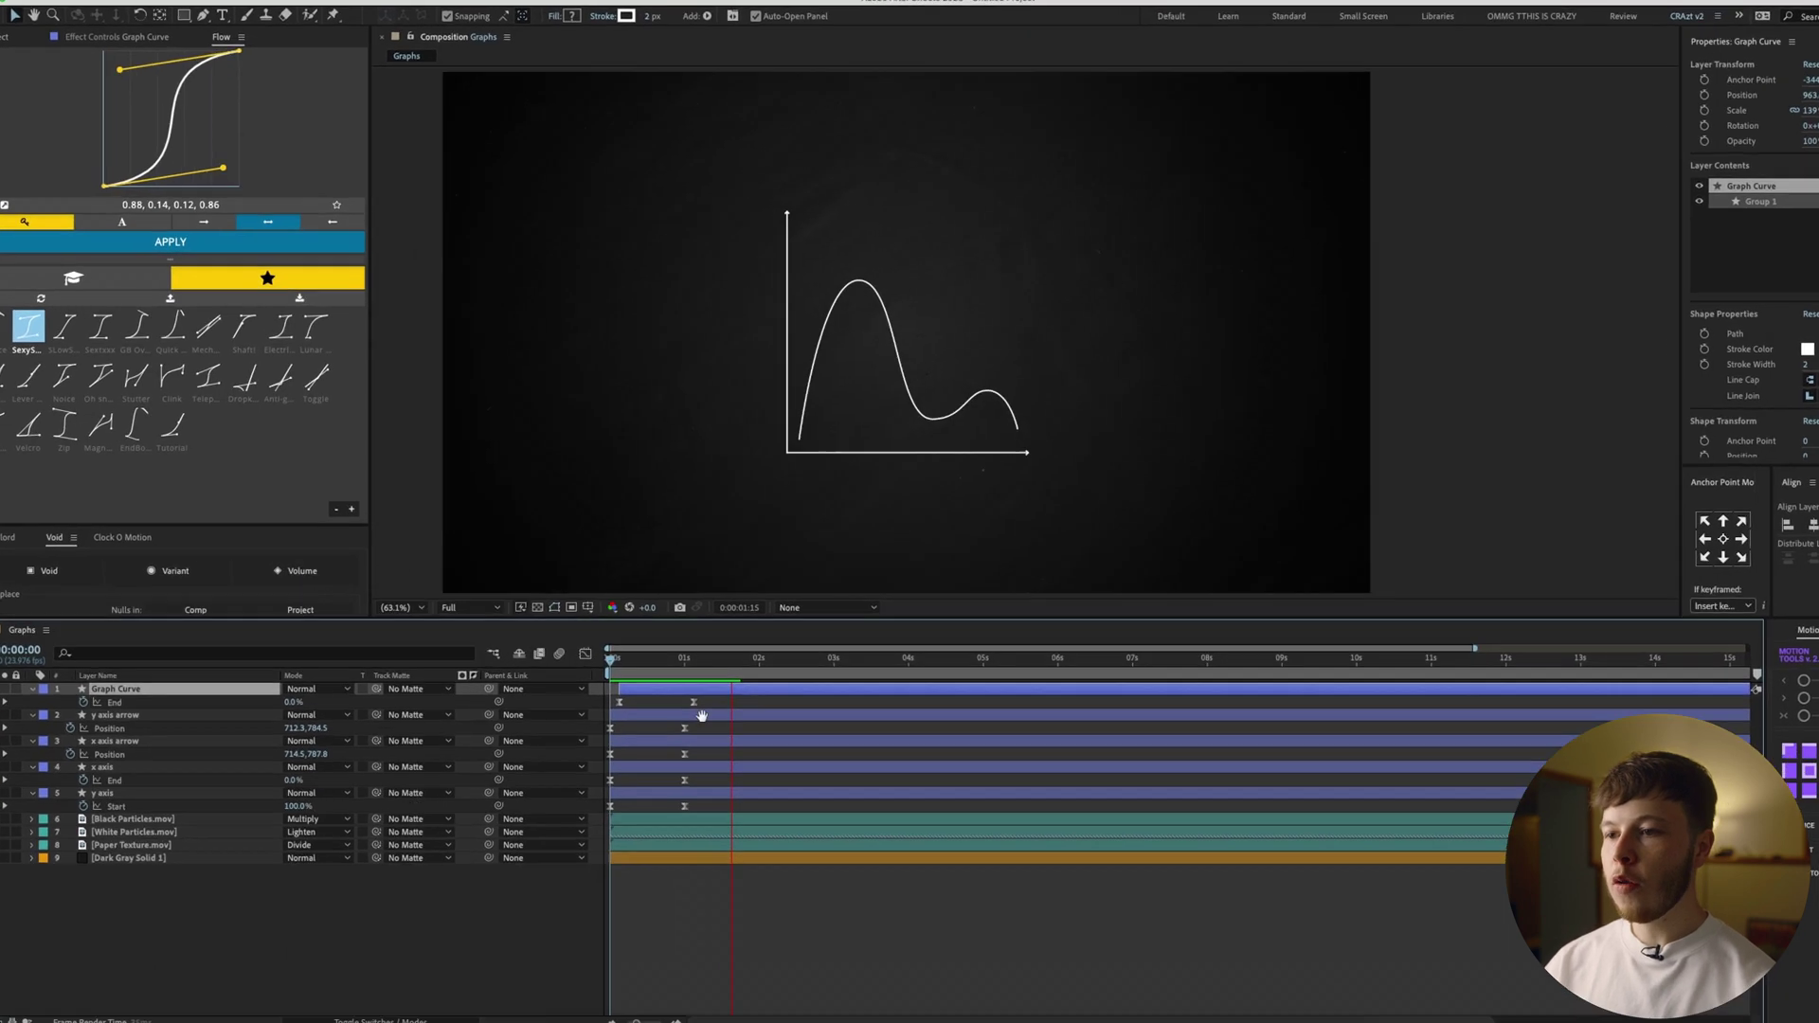
pyautogui.press('space')
pyautogui.moveTo(672, 666); pyautogui.dragTo(518, 647)
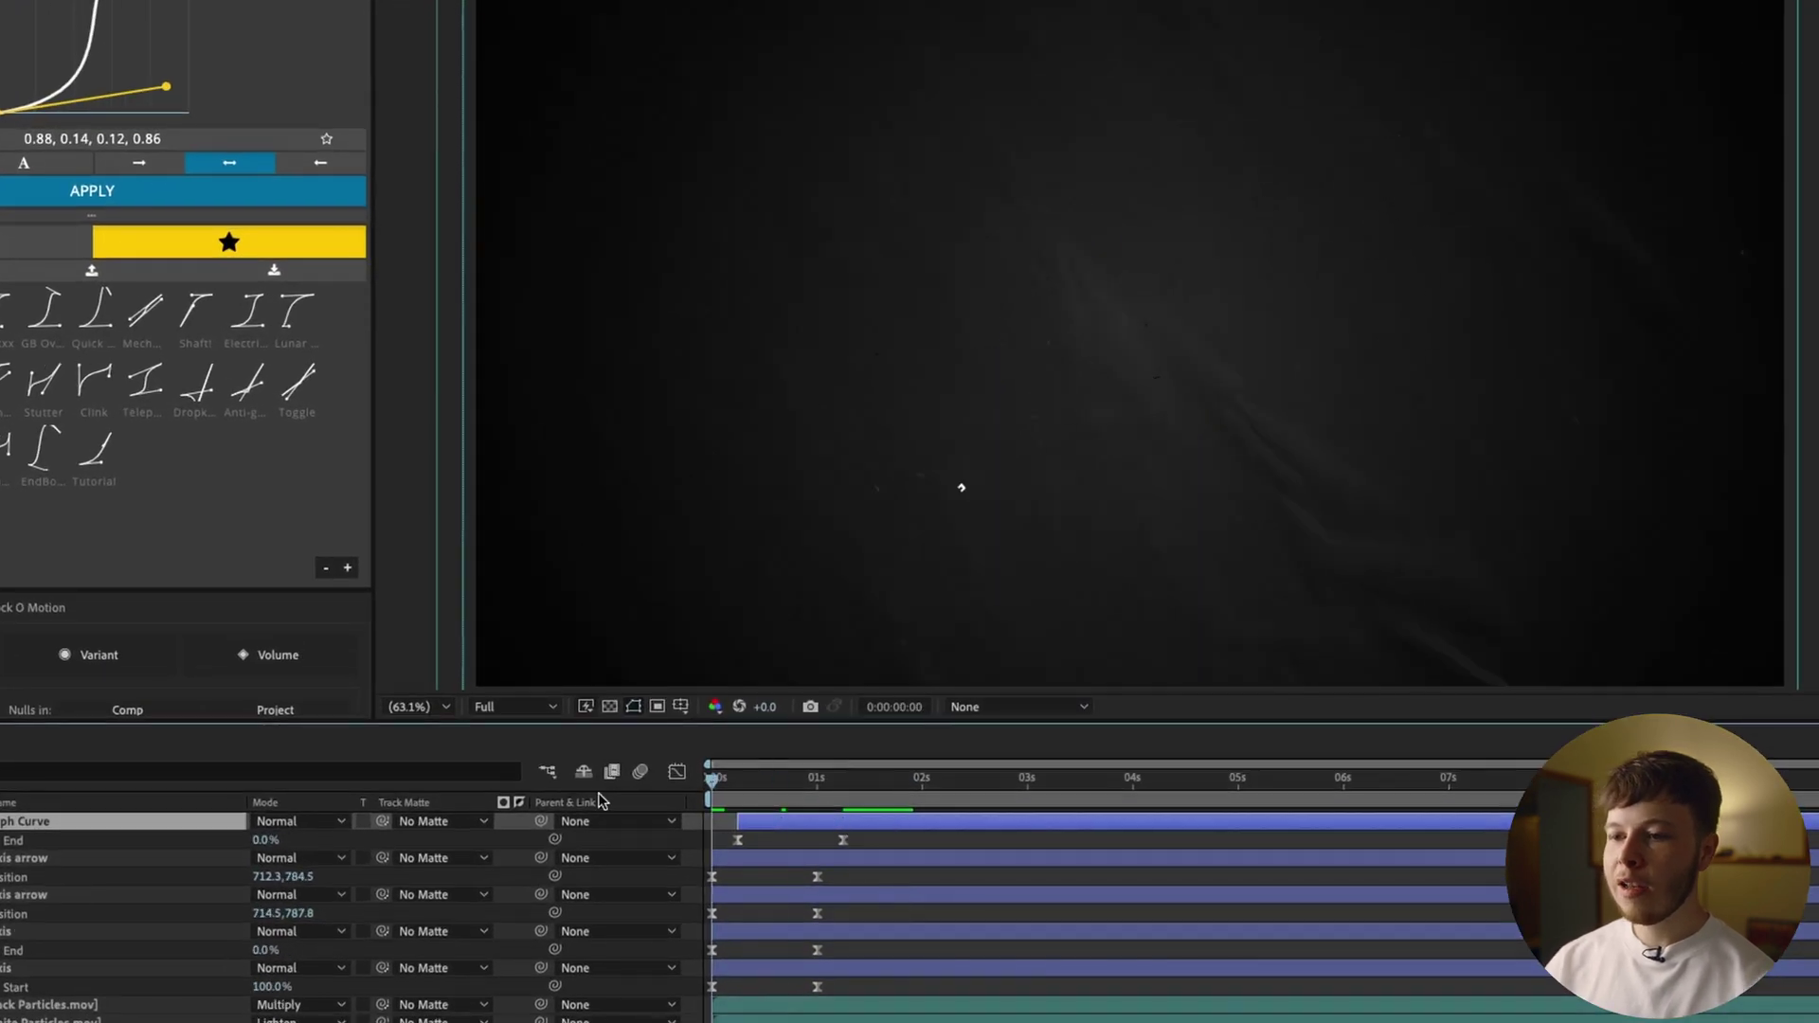
pyautogui.press('space')
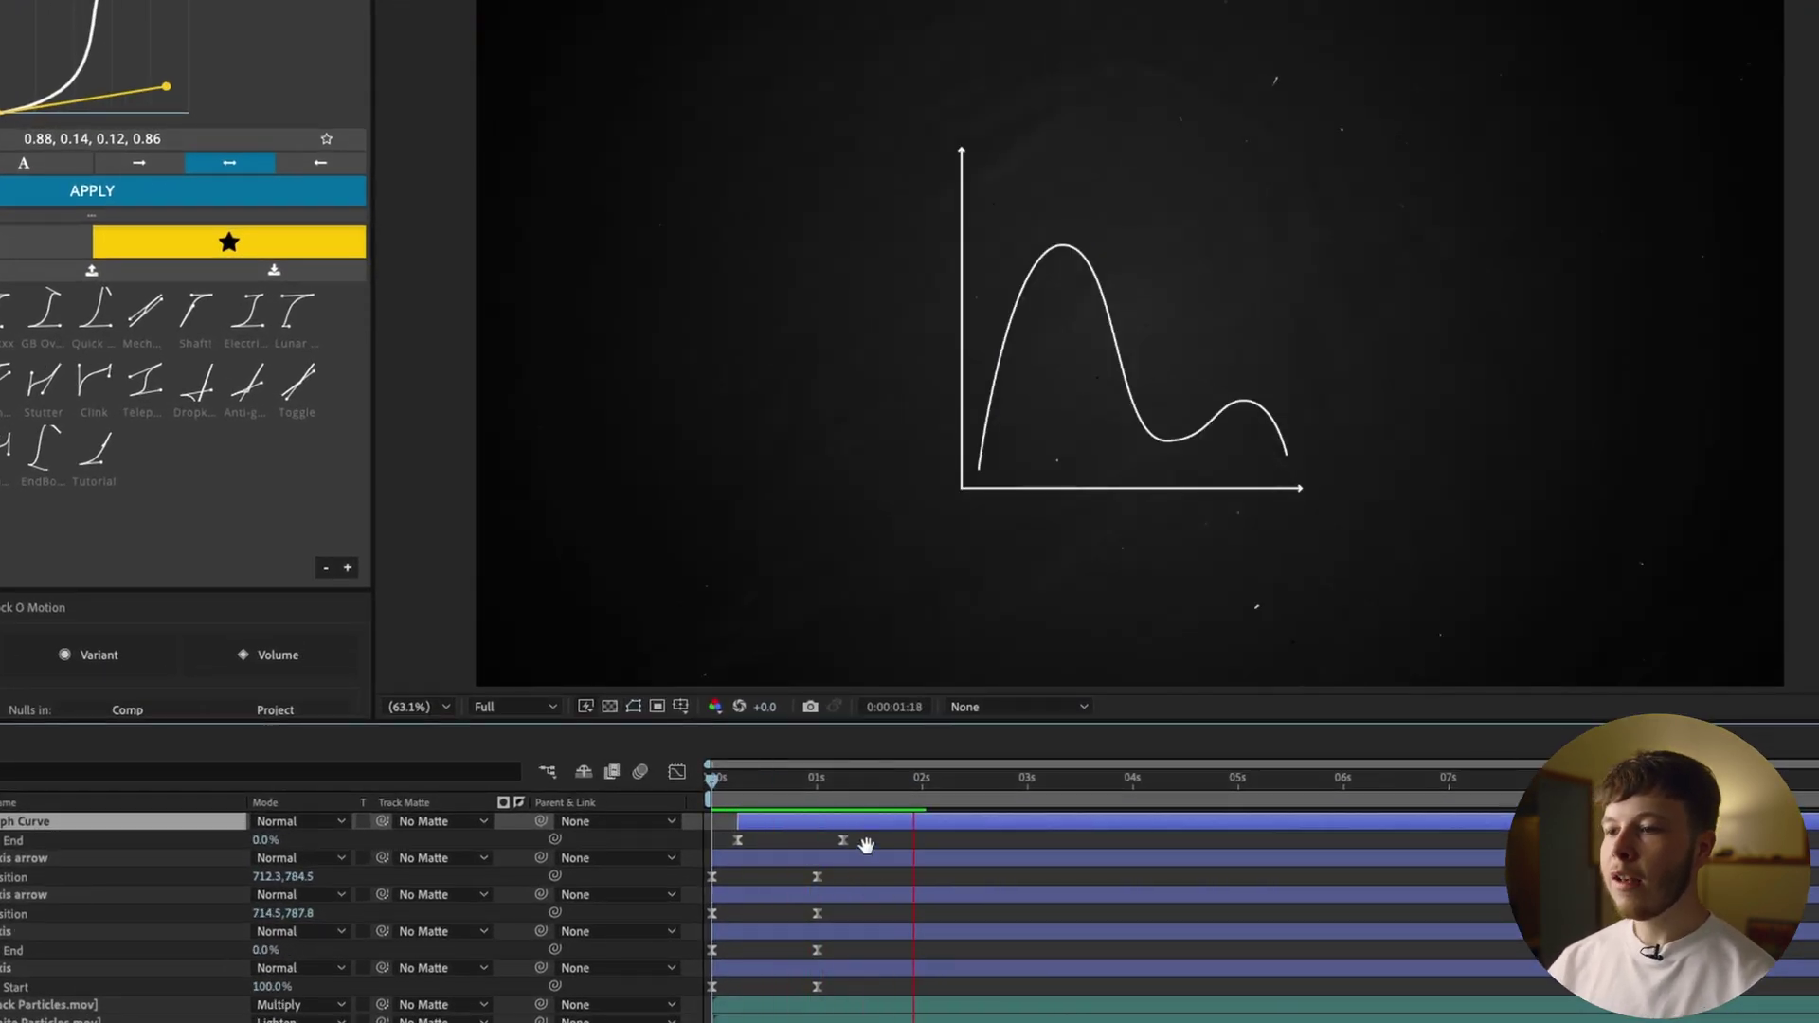
pyautogui.press('space')
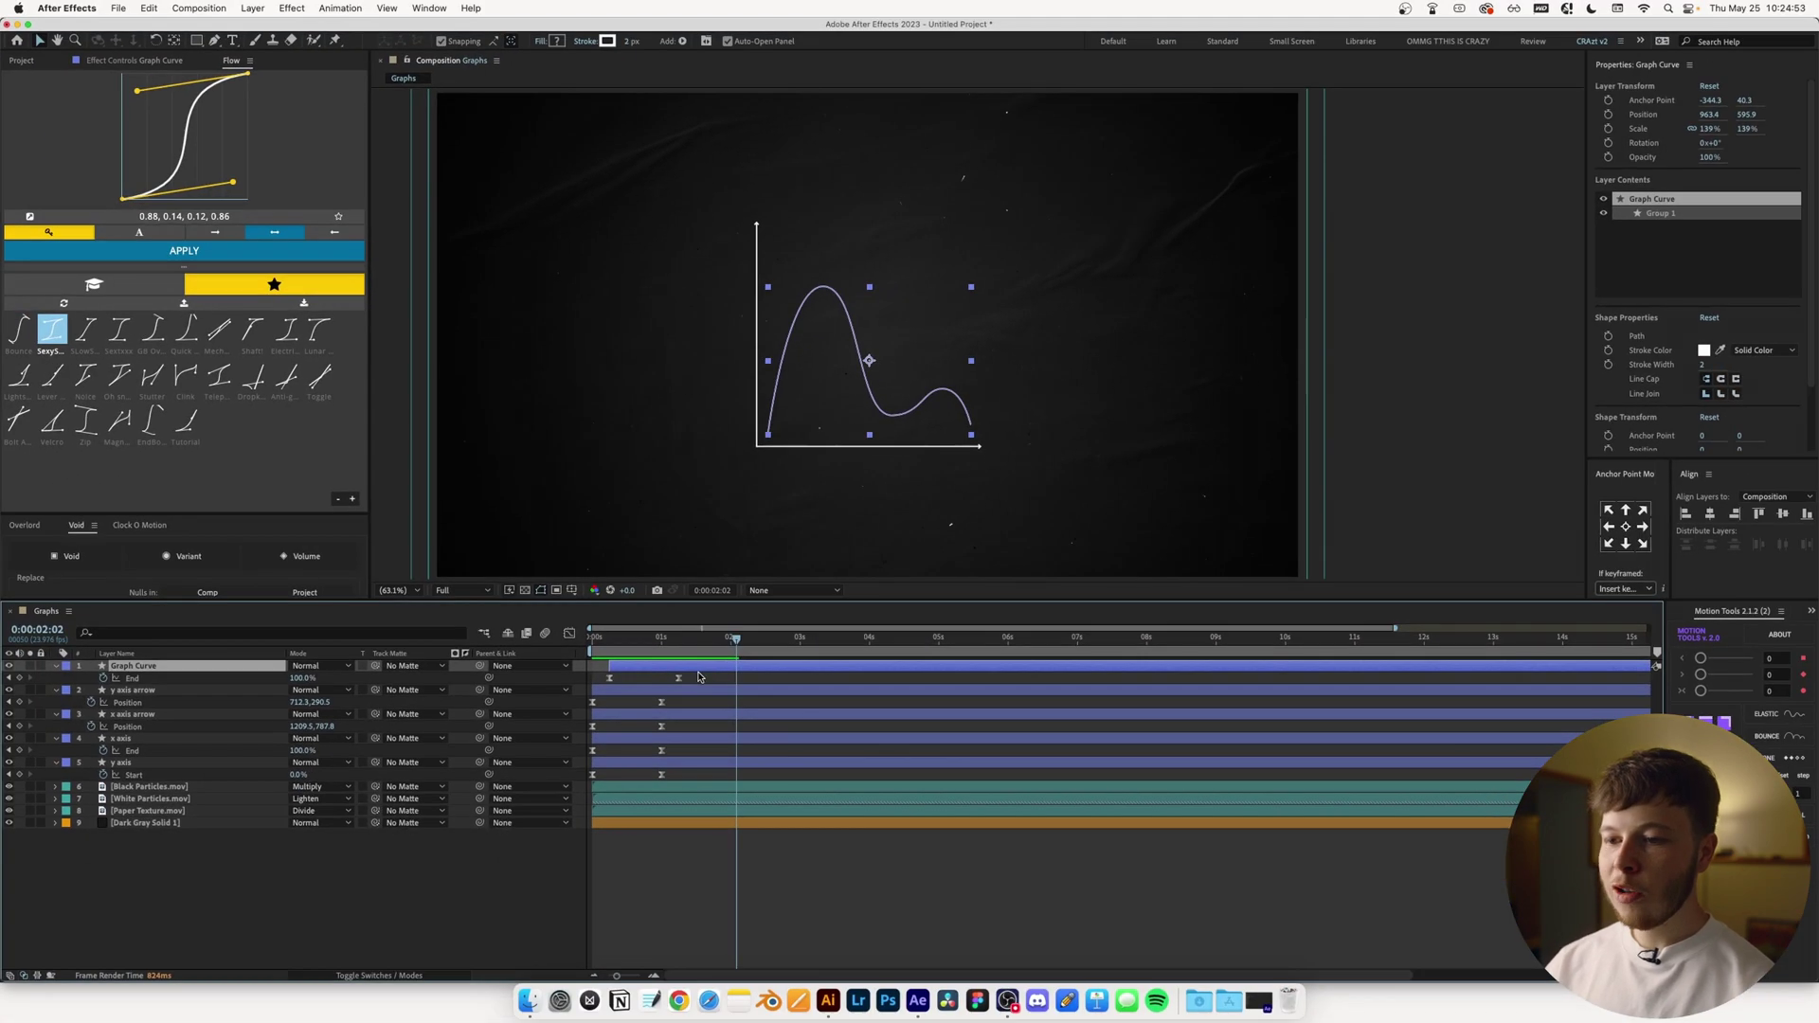
# Soften the easing of the Graph Curve End keyframes in the speed graph and preview the animation from the start
pyautogui.click(814, 844)
pyautogui.click(661, 680)
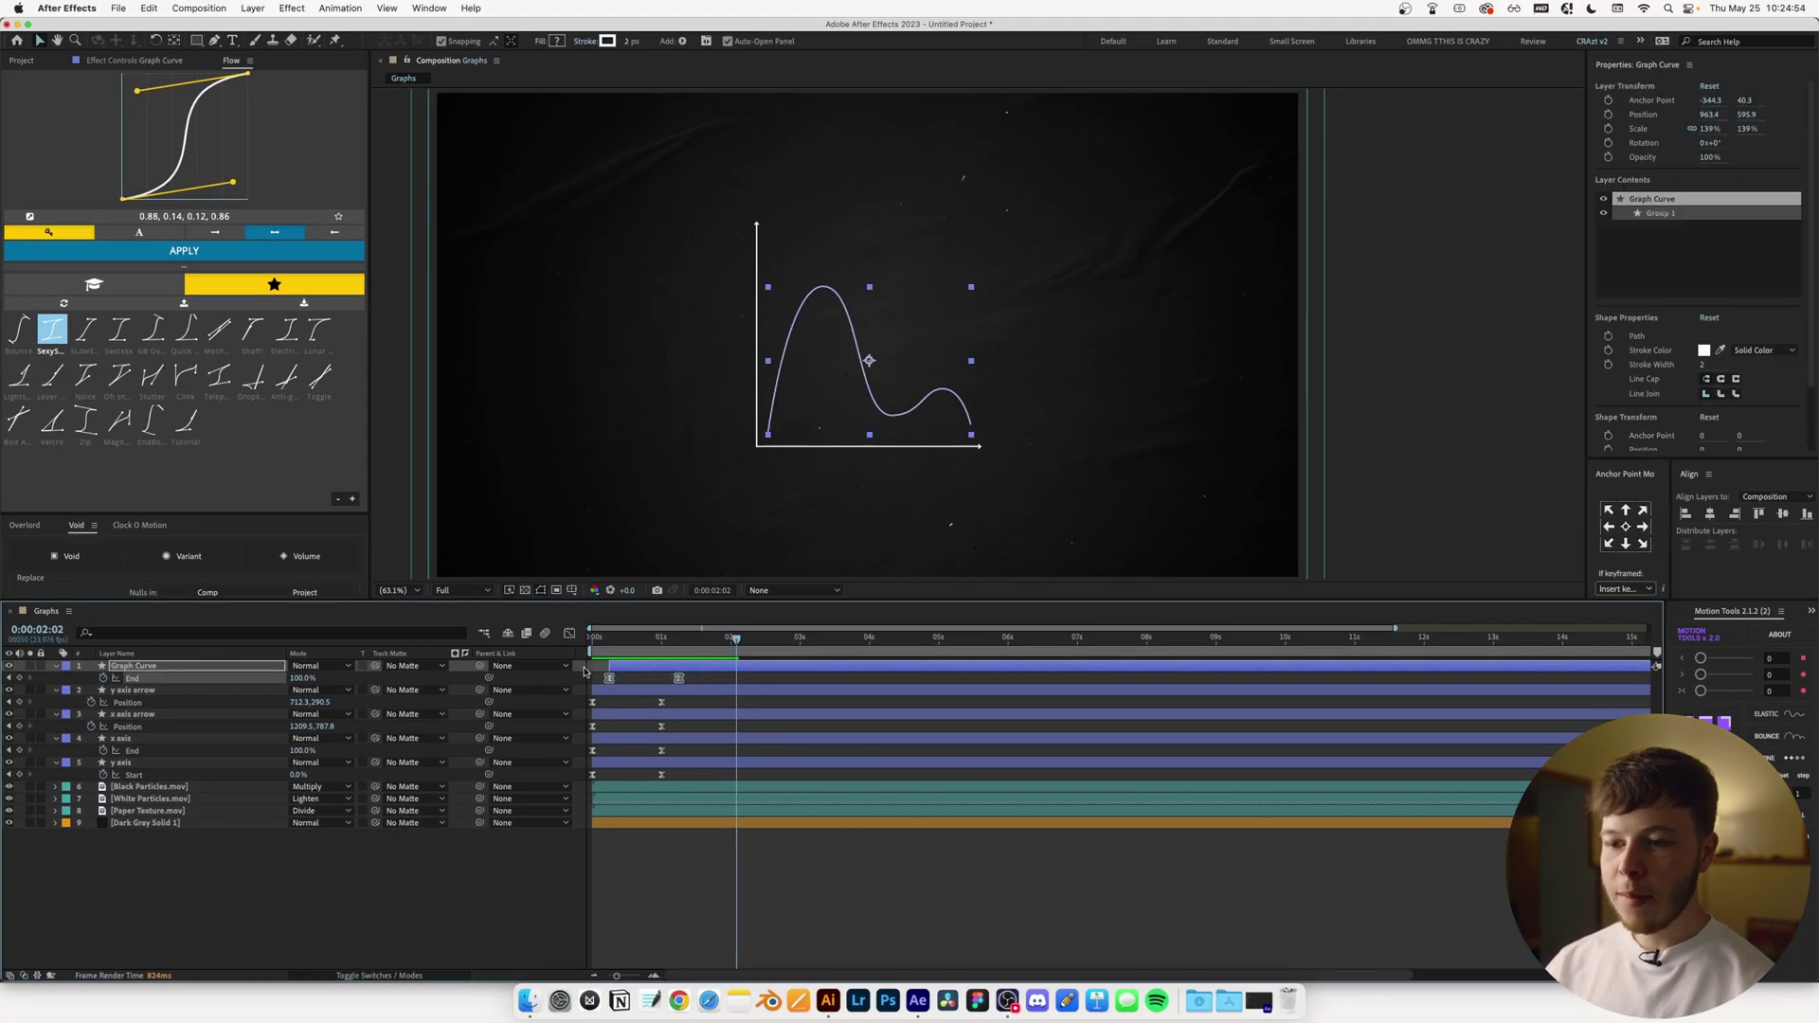
pyautogui.click(570, 633)
pyautogui.click(678, 922)
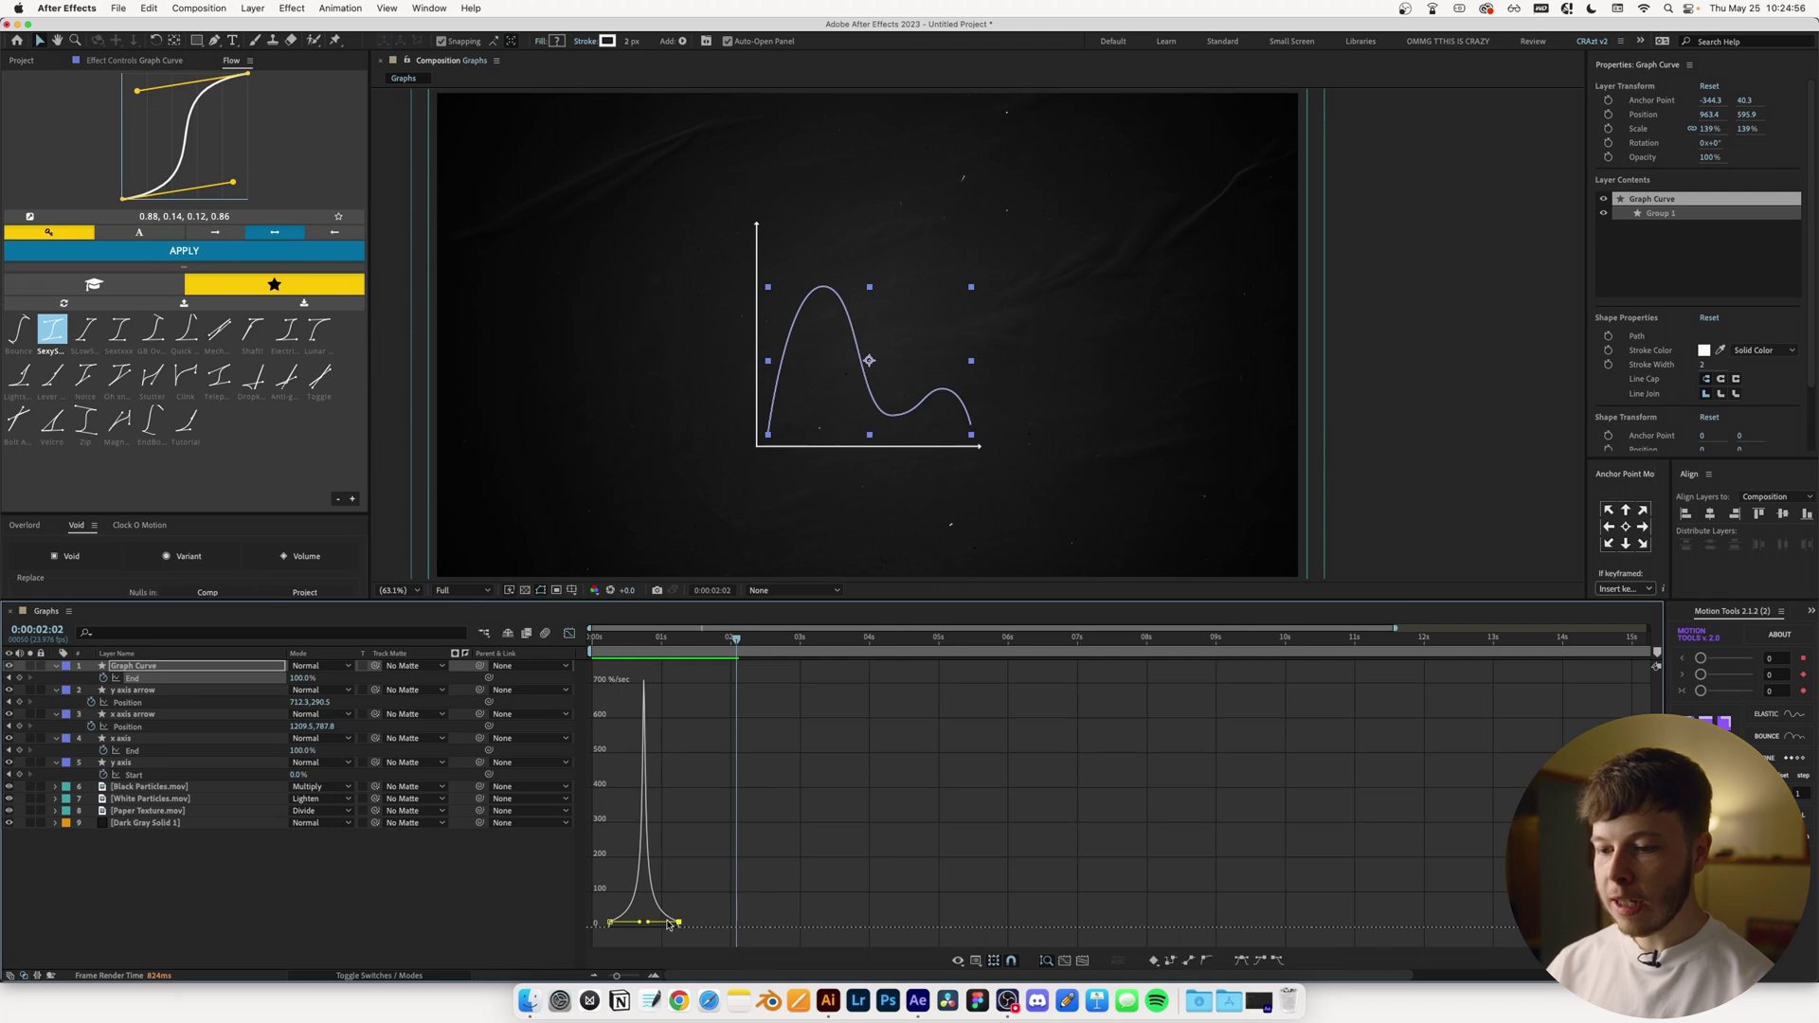
pyautogui.moveTo(649, 926); pyautogui.dragTo(625, 914)
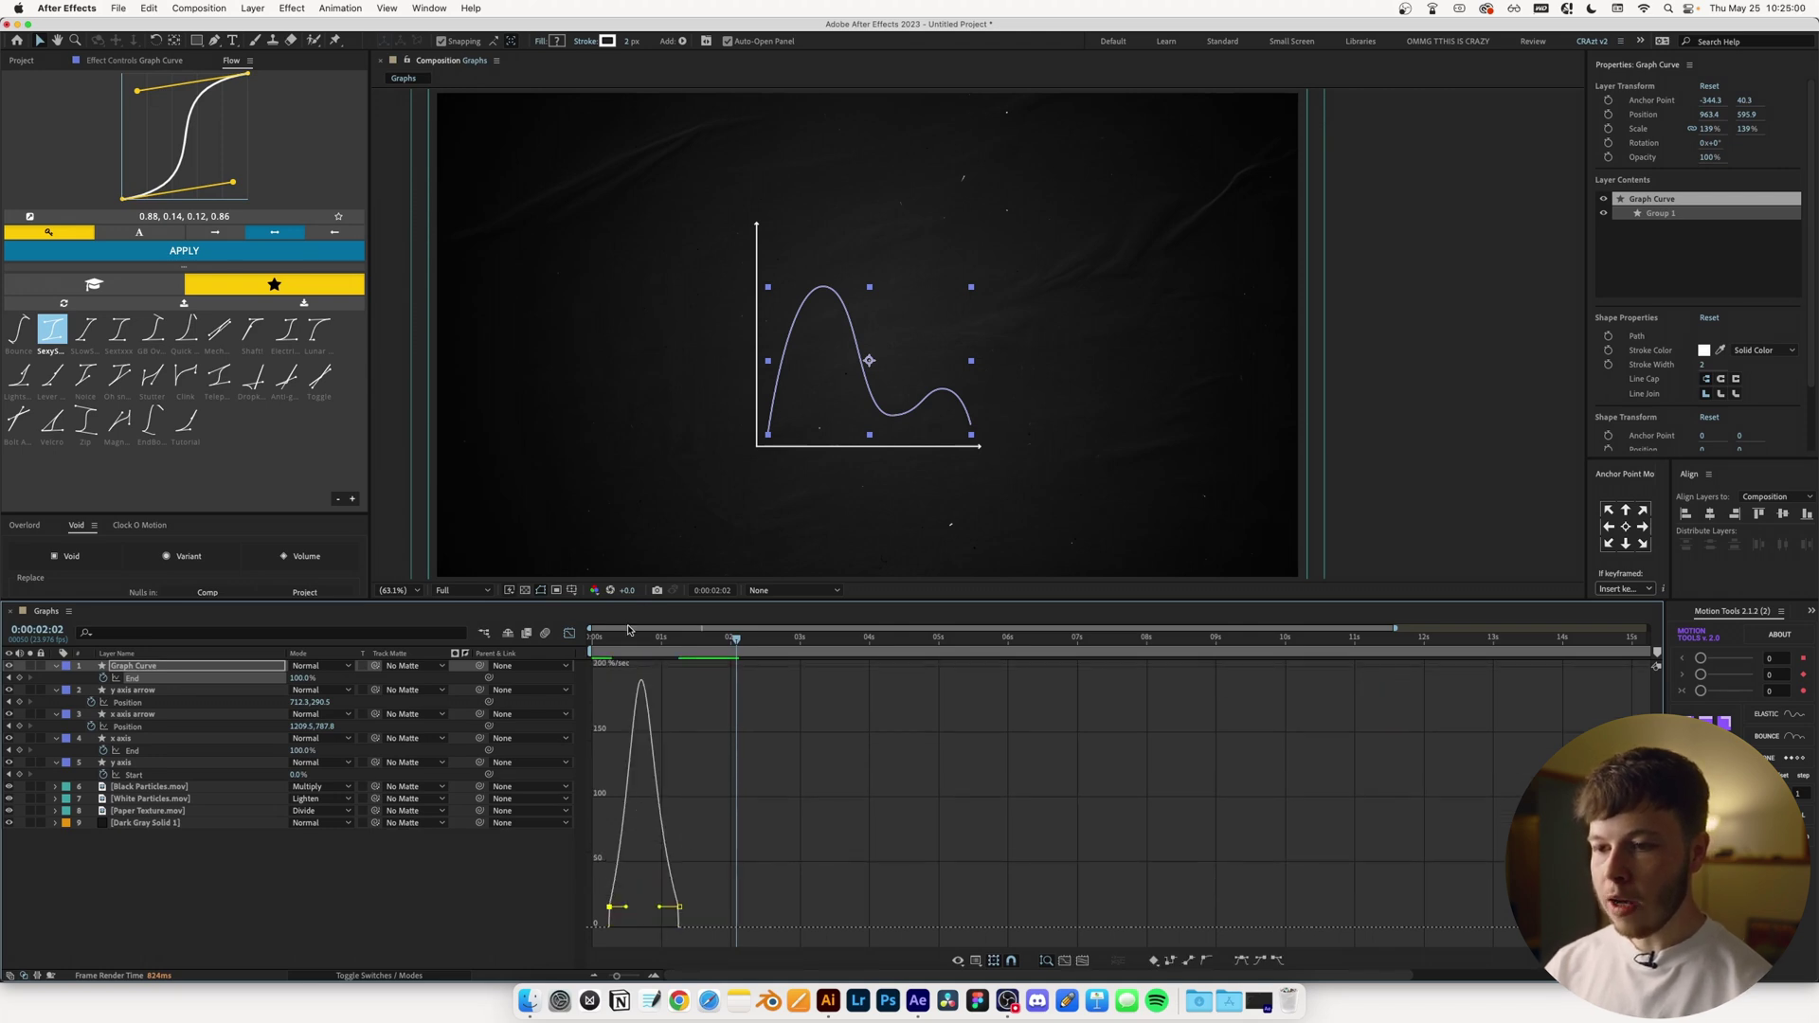
pyautogui.moveTo(660, 911); pyautogui.dragTo(663, 905)
pyautogui.press('Home')
pyautogui.press('space')
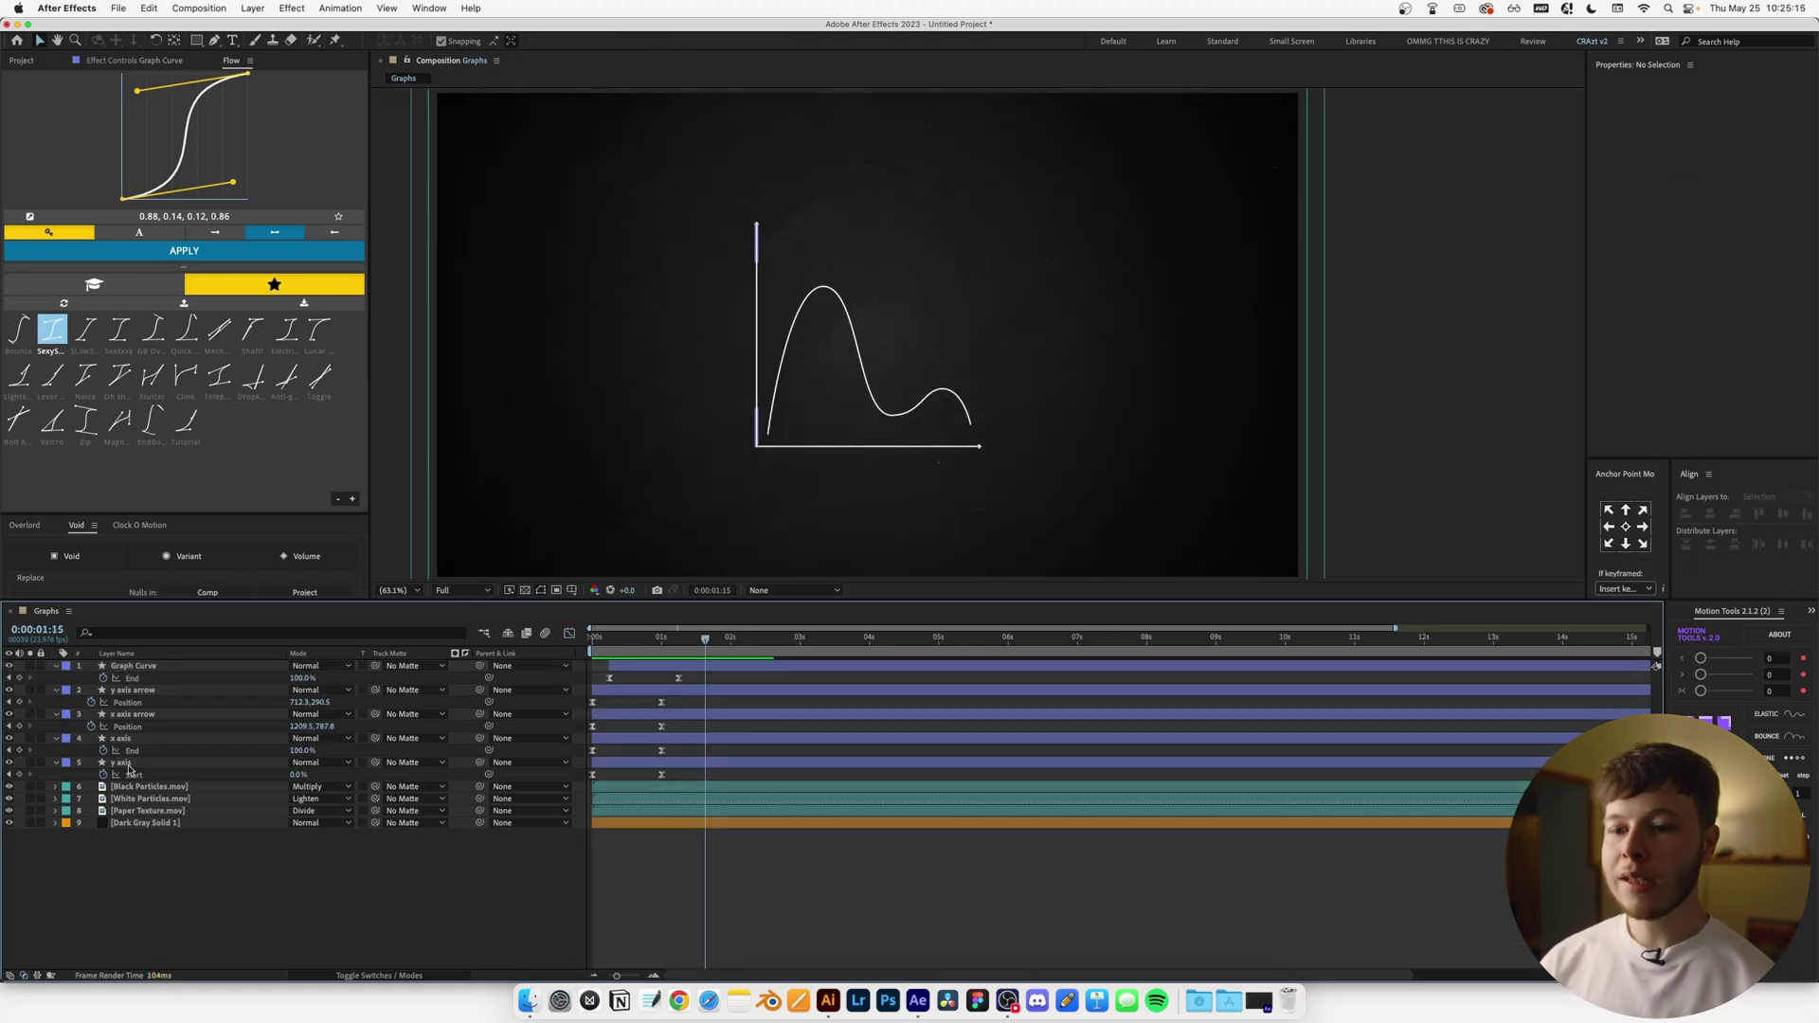
# Pre-compose the five axis, arrow and curve layers into a composition named Graph 1
pyautogui.click(129, 765)
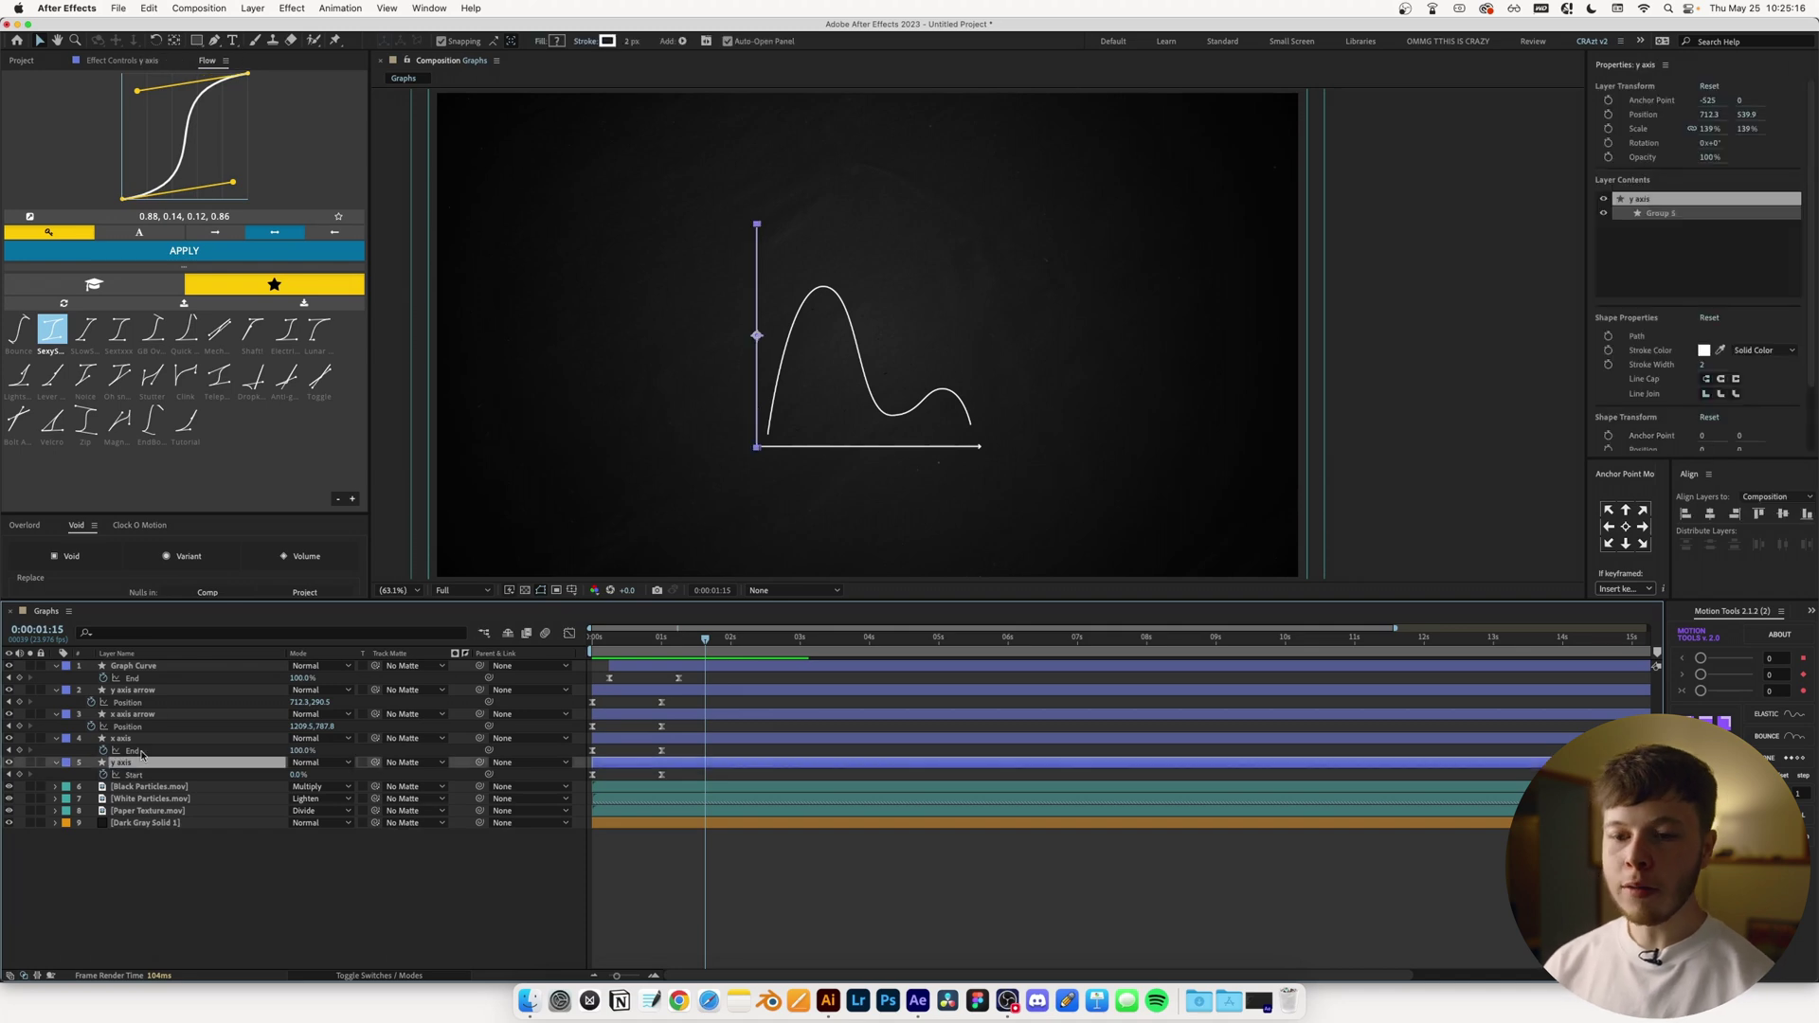
pyautogui.keyDown('shift'); pyautogui.click(143, 666); pyautogui.keyUp('shift')
pyautogui.press('super+shift+c')
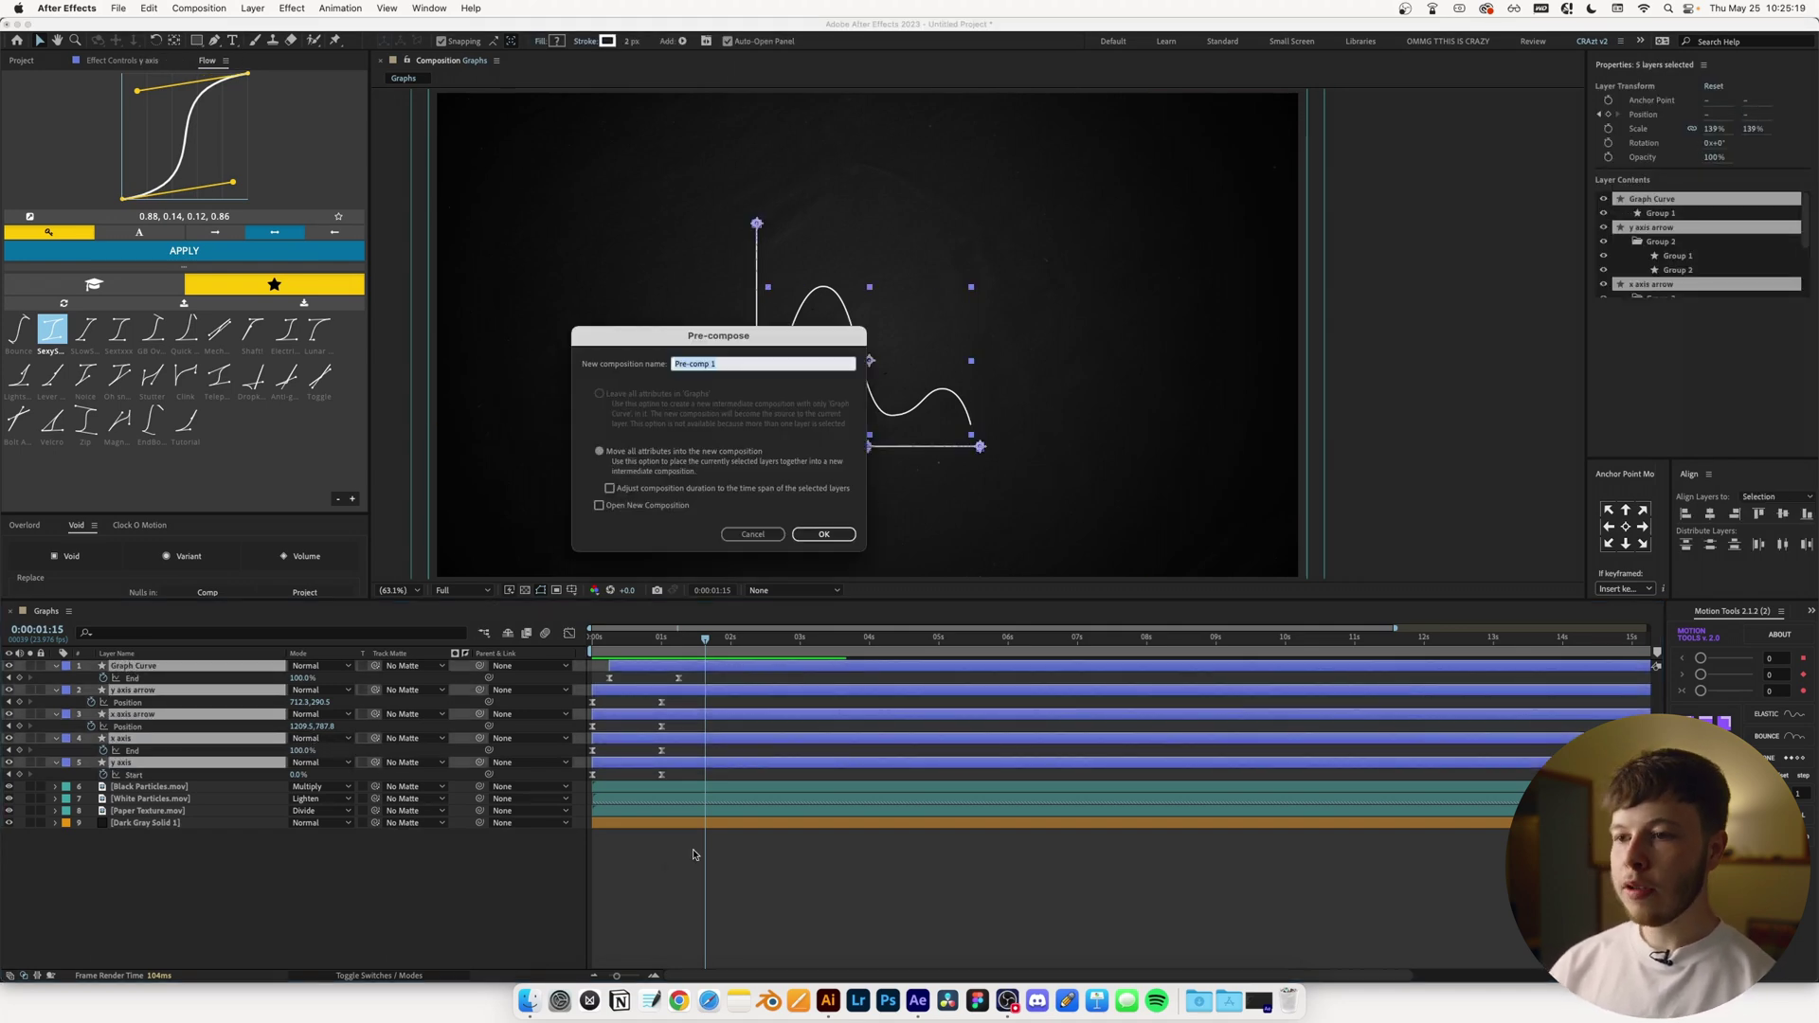
pyautogui.write('G')
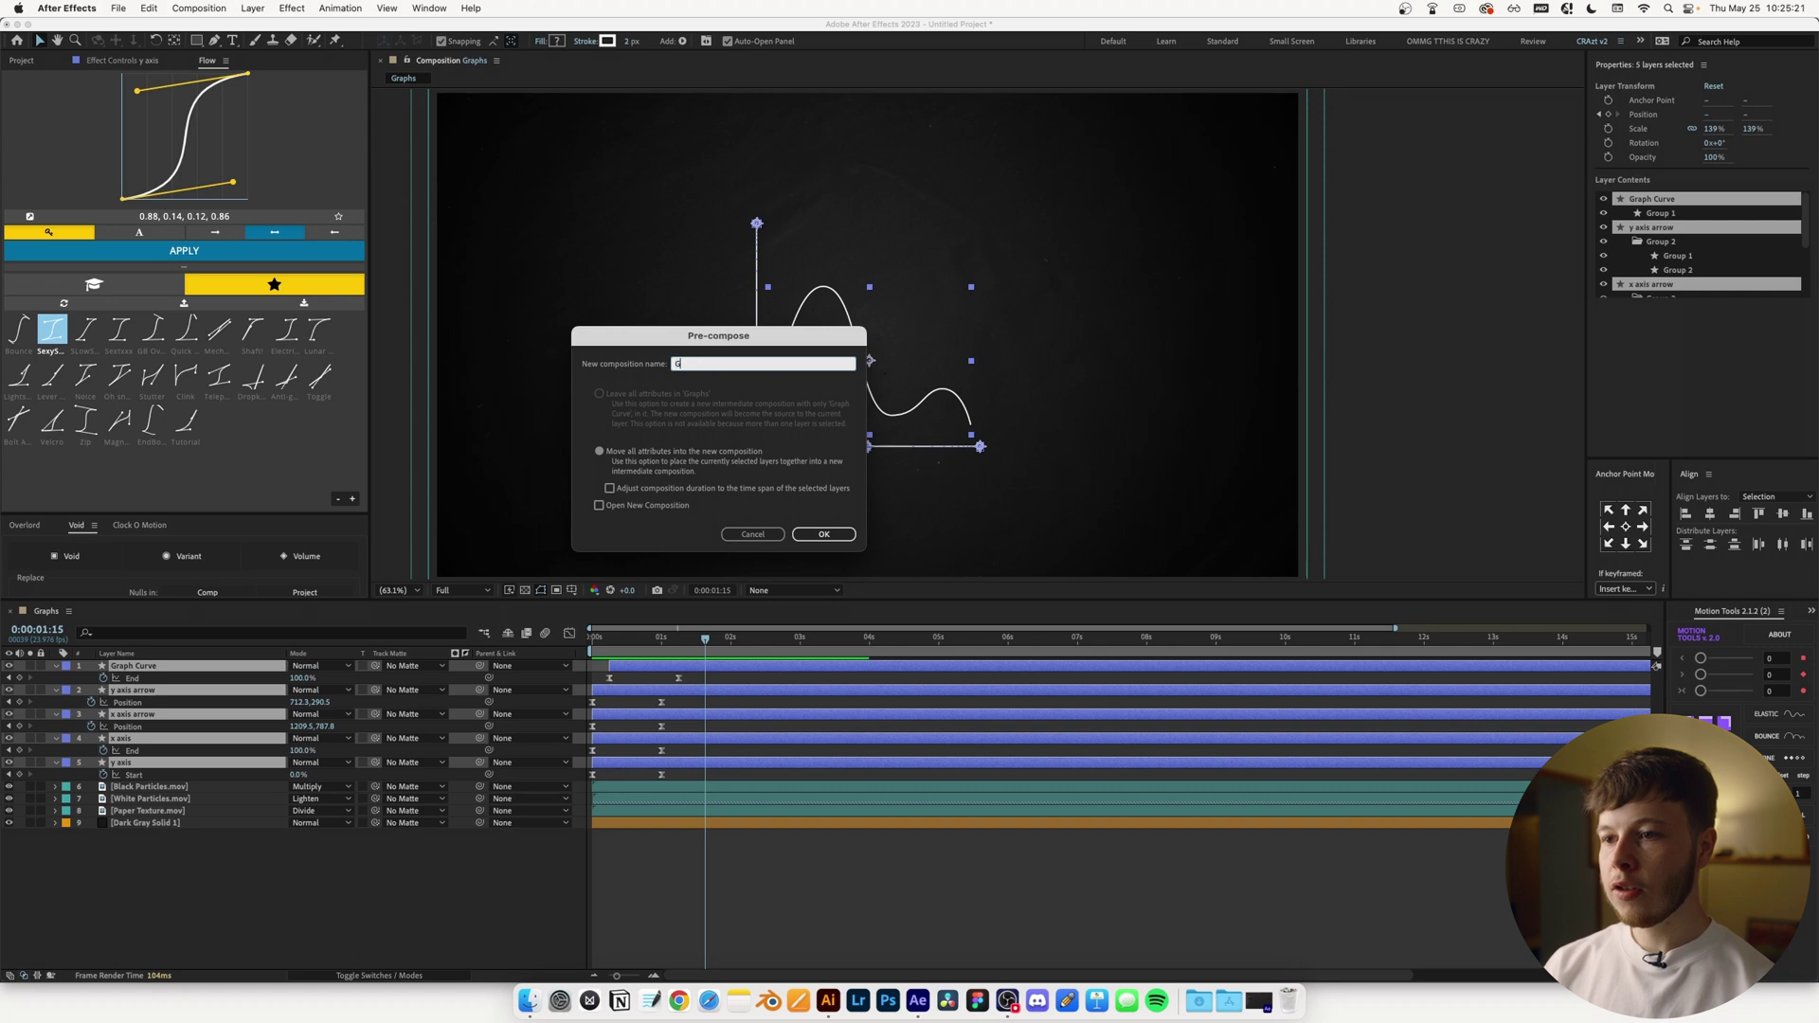
pyautogui.write('raph 1')
pyautogui.press('Return')
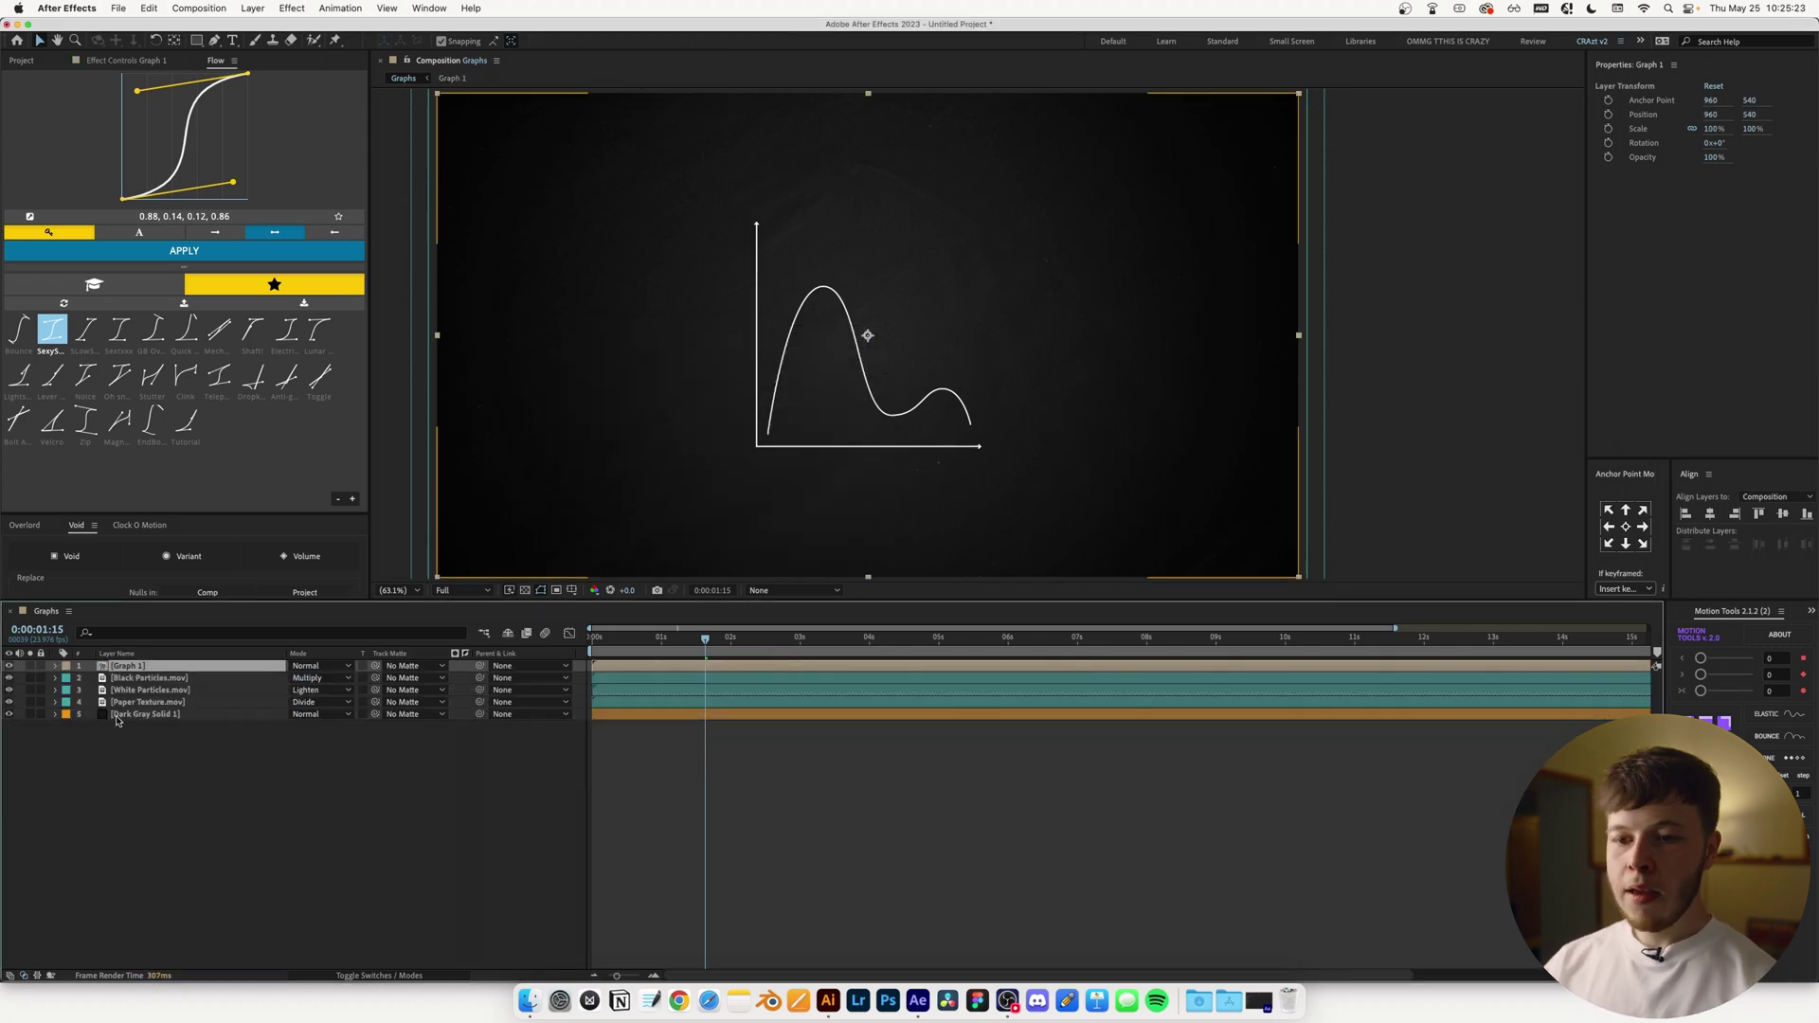
# Apply Turbulent Displace to the Graph 1 layer with an amount of 10 and a size of 2
pyautogui.hotkey('ctrl', 'space')
pyautogui.write('urb')
pyautogui.click(117, 720)
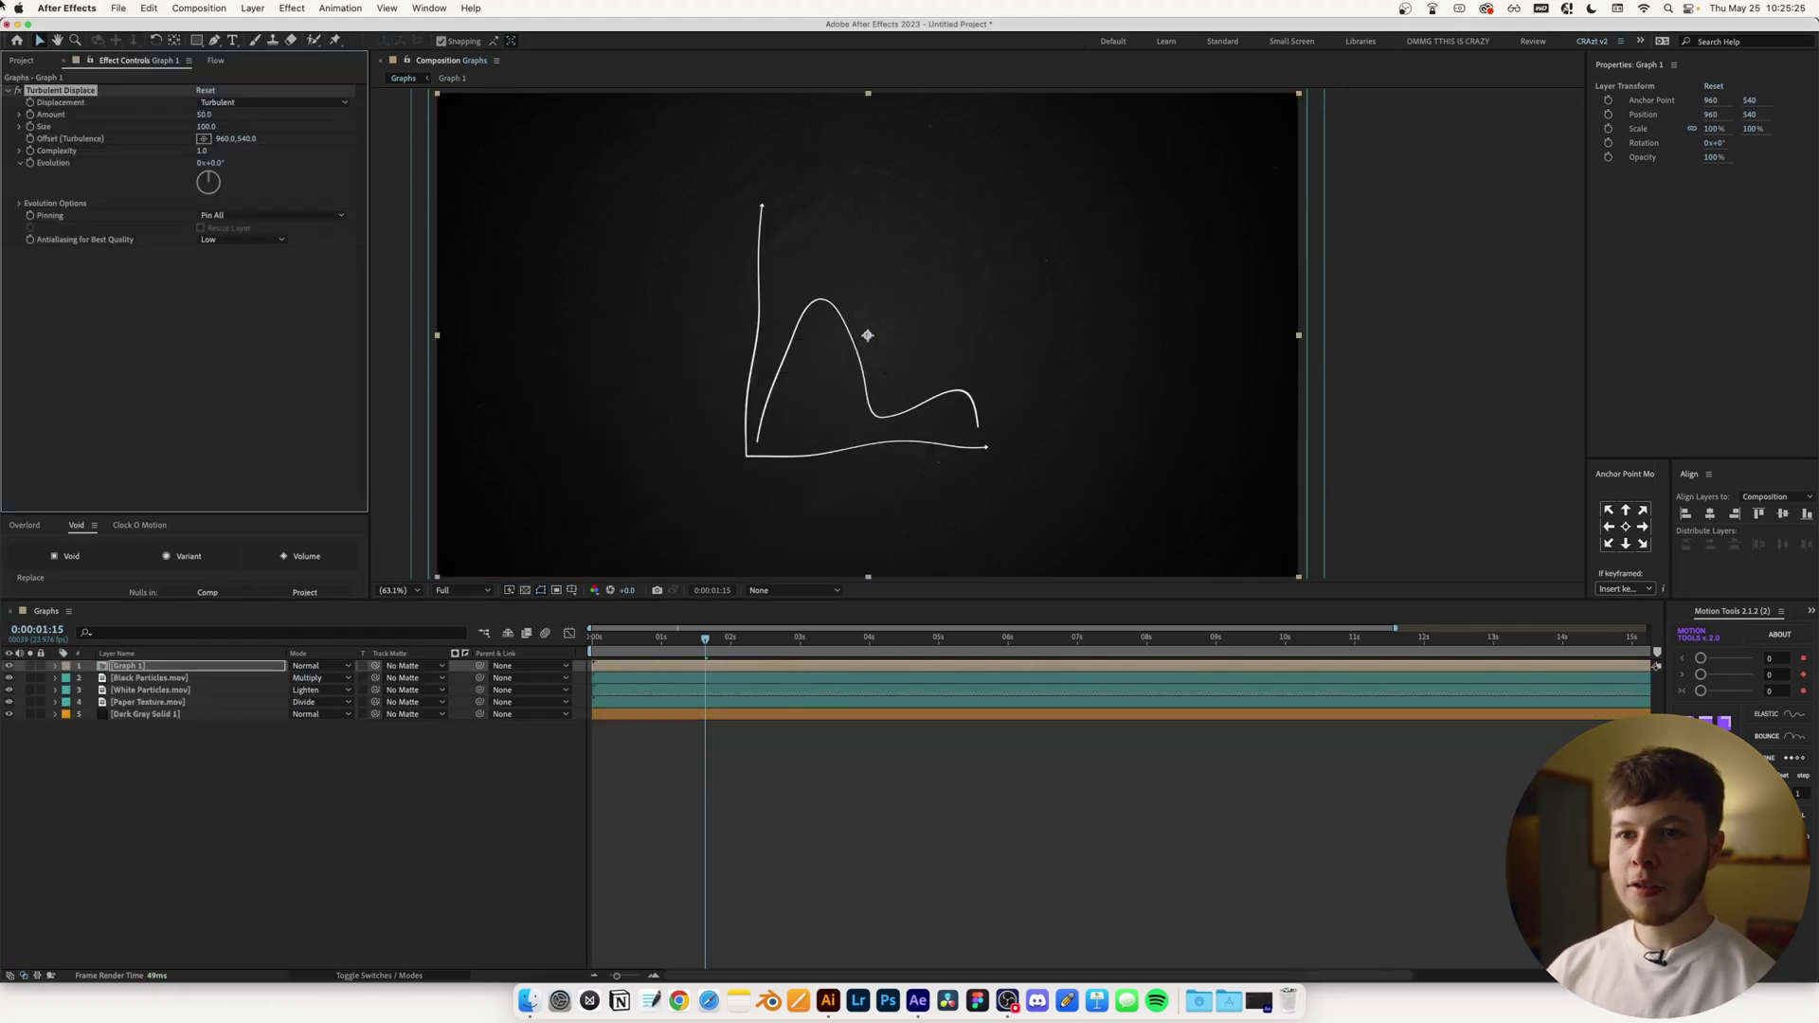
pyautogui.click(204, 114)
pyautogui.write('10')
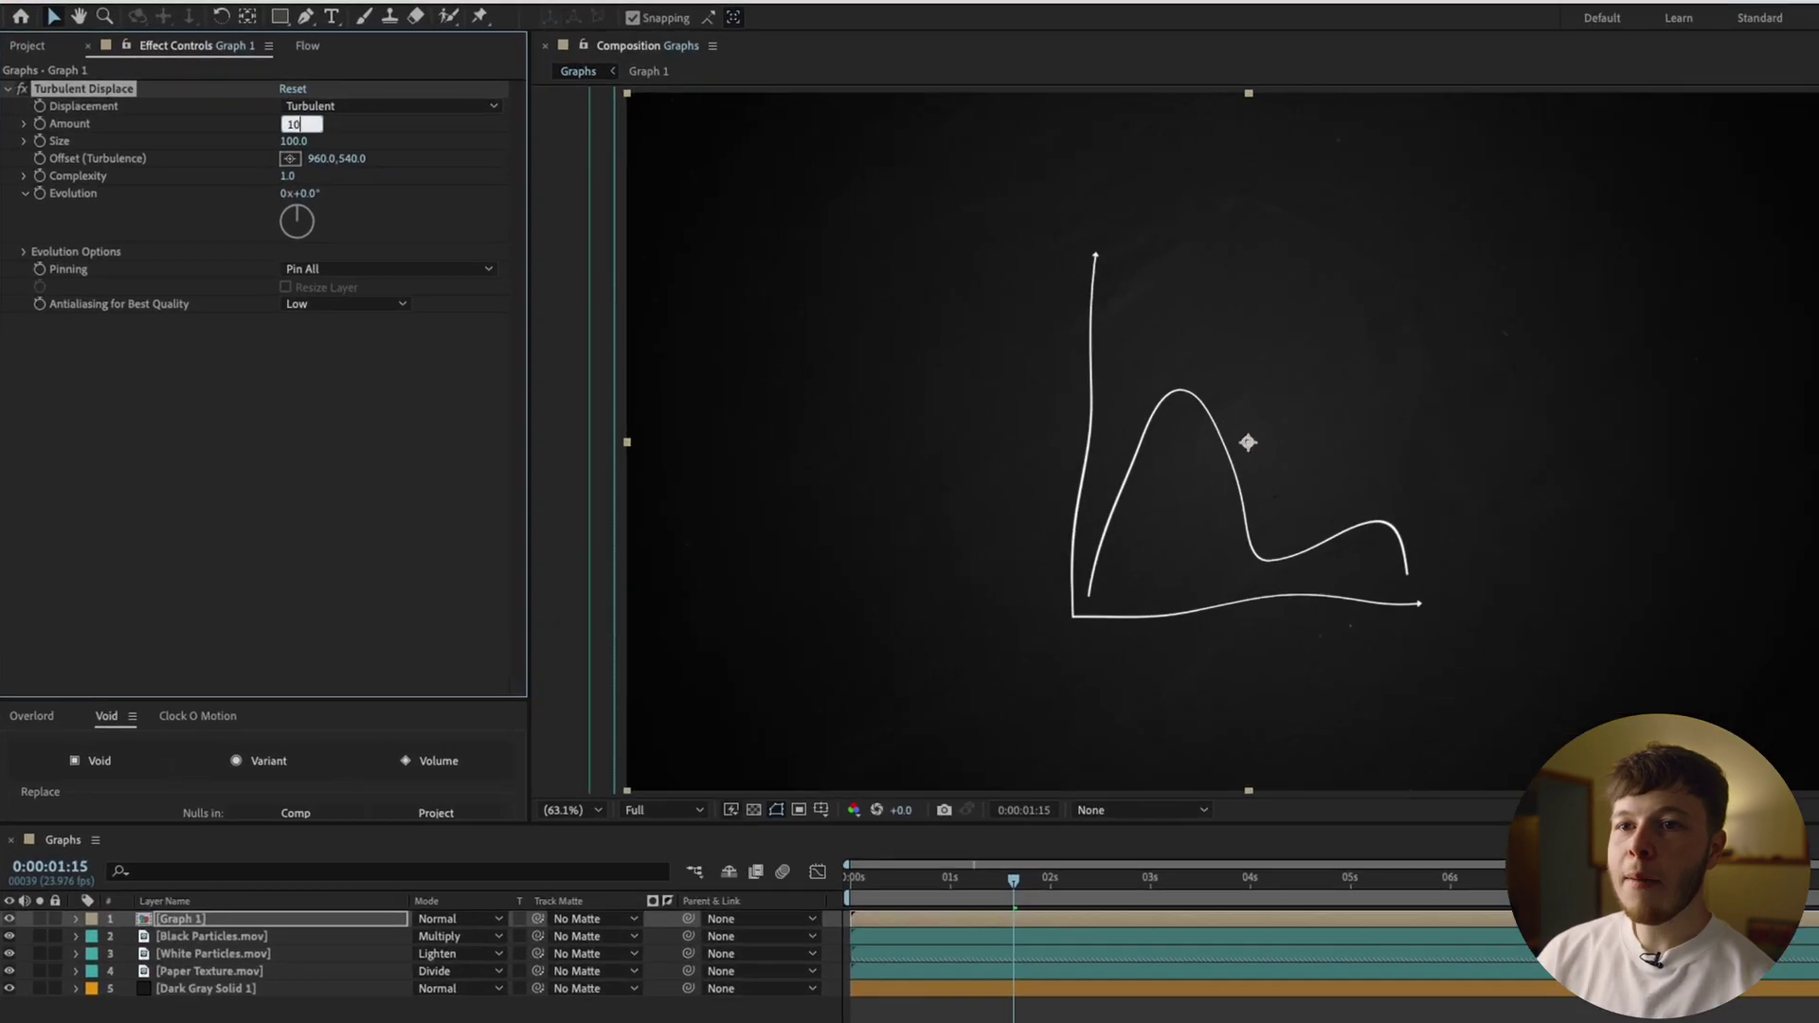
pyautogui.press('Tab')
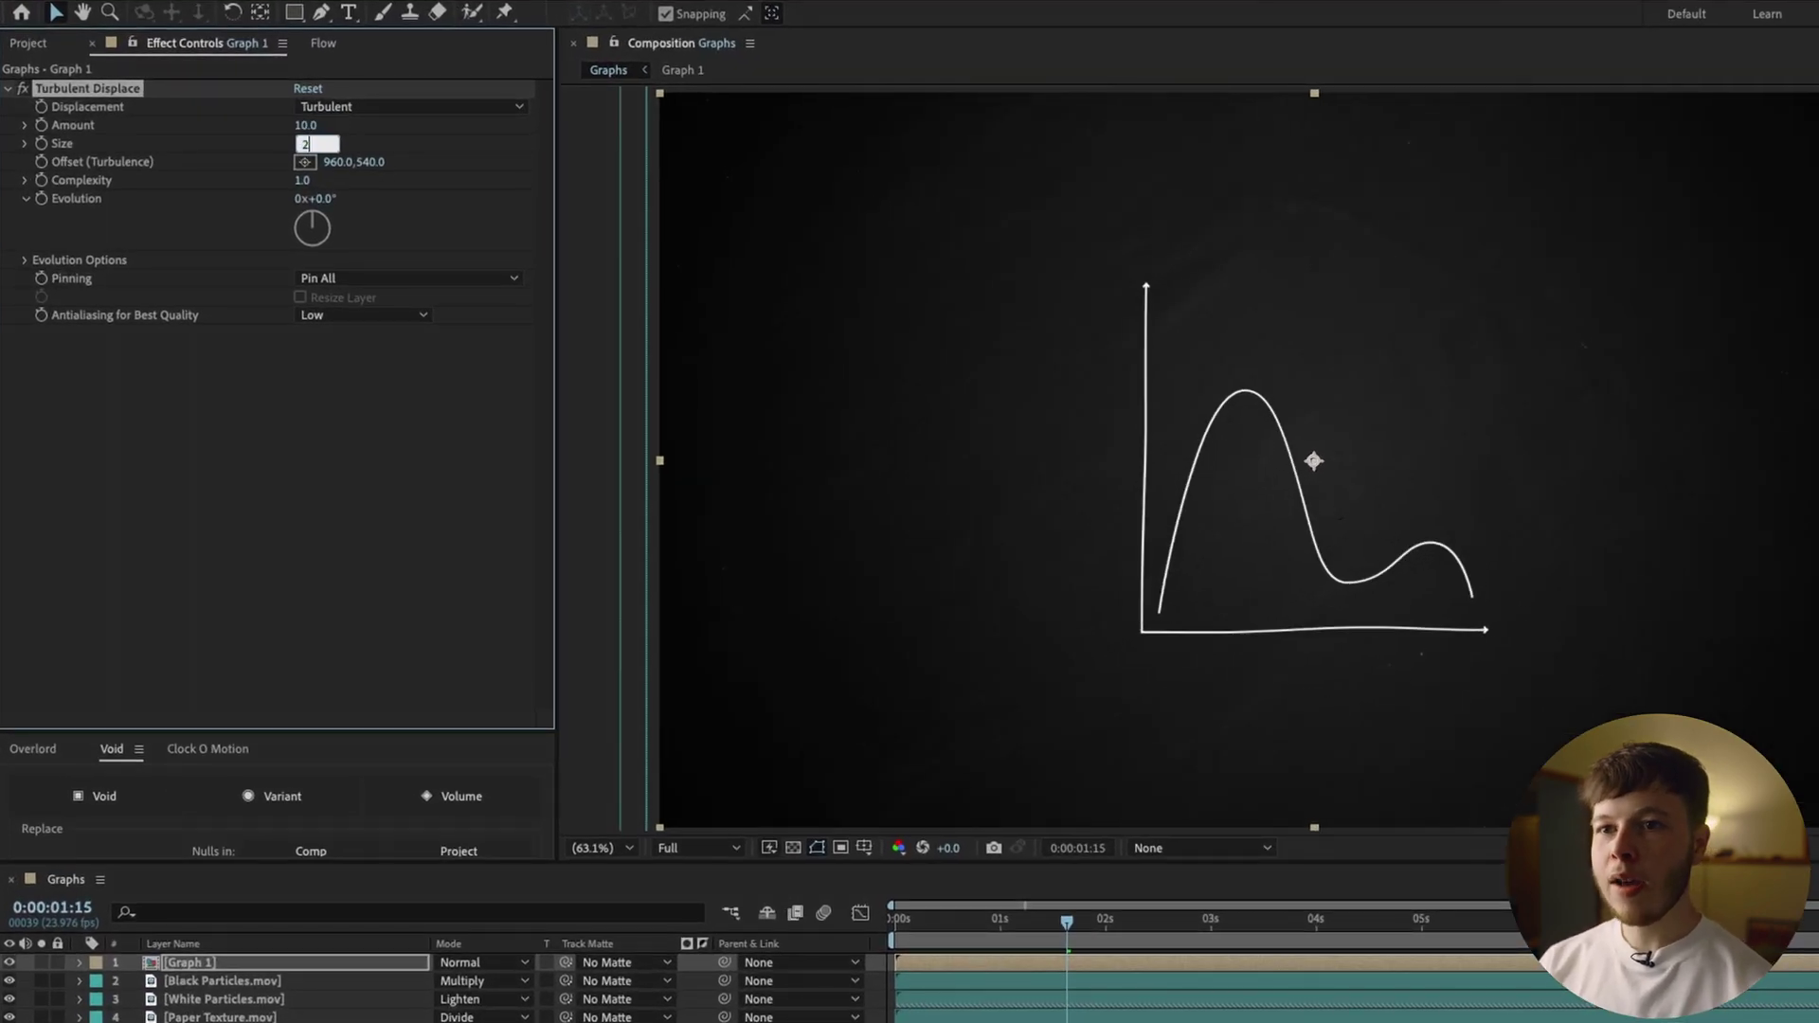
pyautogui.write('2')
pyautogui.press('Return')
# Raise the Turbulent Displace amount to 28 while inspecting the line edges up close, and preview the roughened graph
pyautogui.scroll(2, 1073, 453)
pyautogui.moveTo(1076, 629); pyautogui.dragTo(1497, 484)
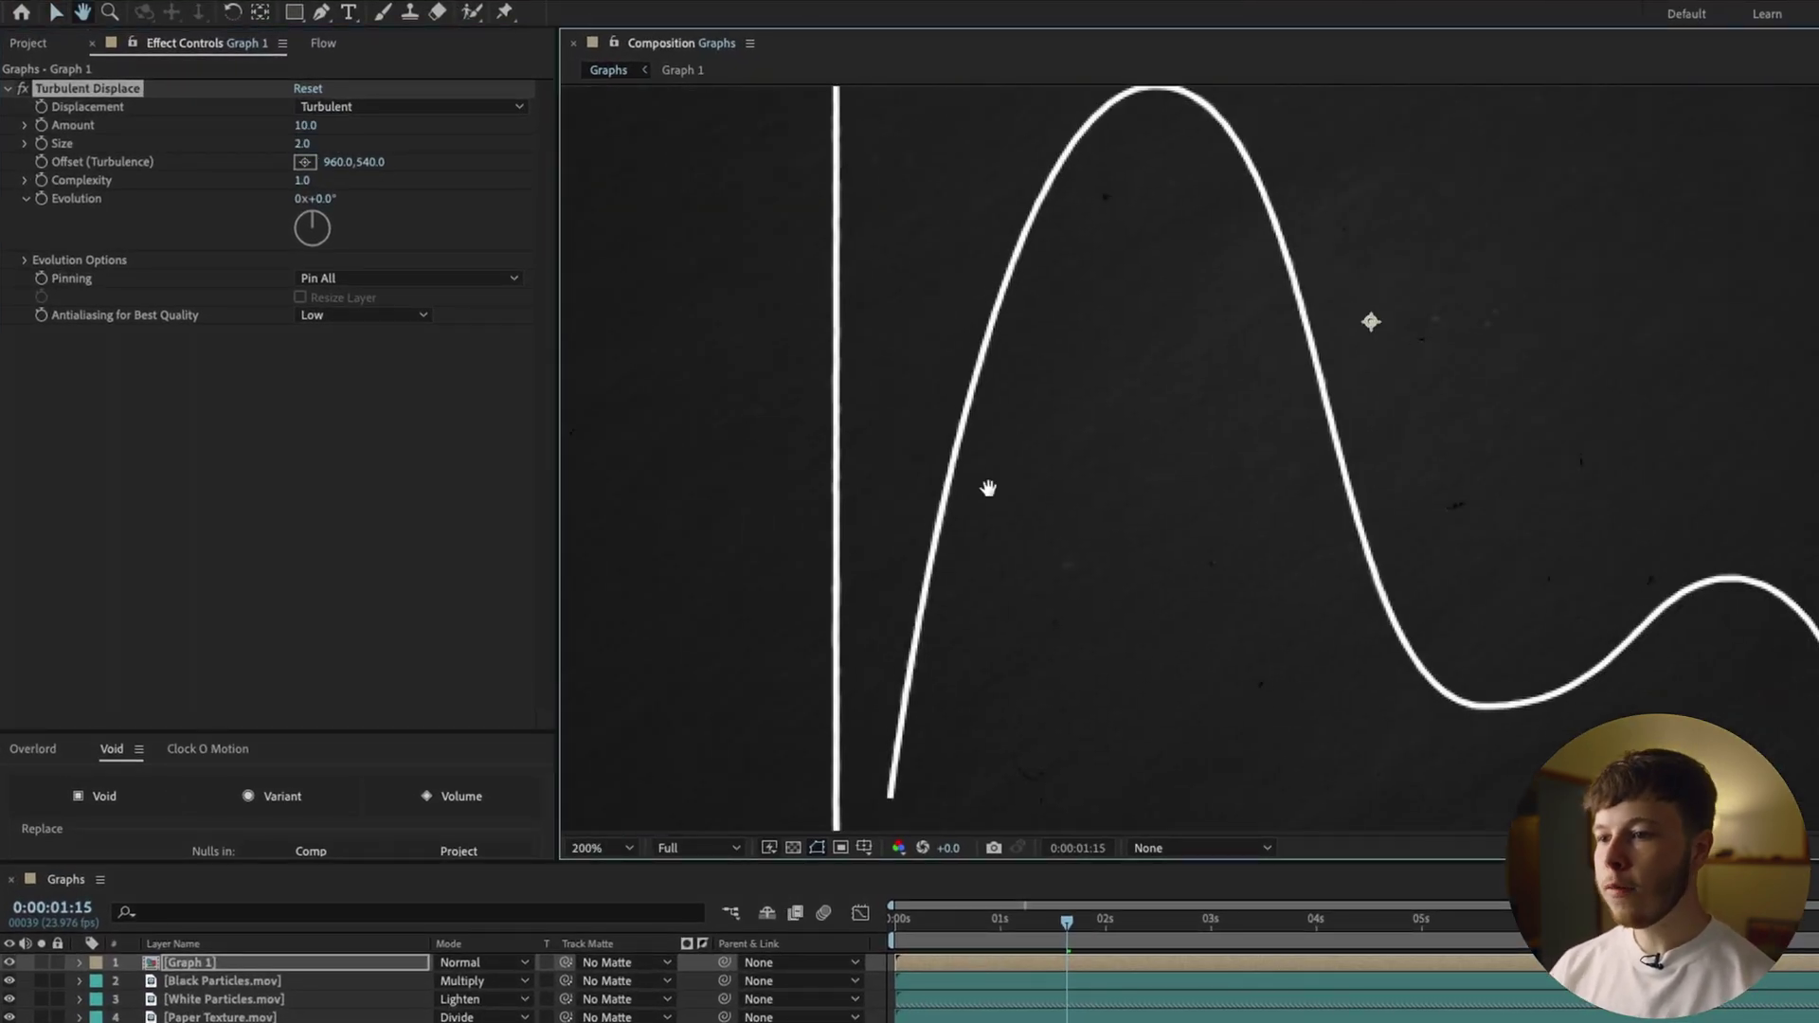
pyautogui.moveTo(986, 492); pyautogui.dragTo(1186, 427)
pyautogui.scroll(1, 1061, 440)
pyautogui.moveTo(872, 481); pyautogui.dragTo(978, 455)
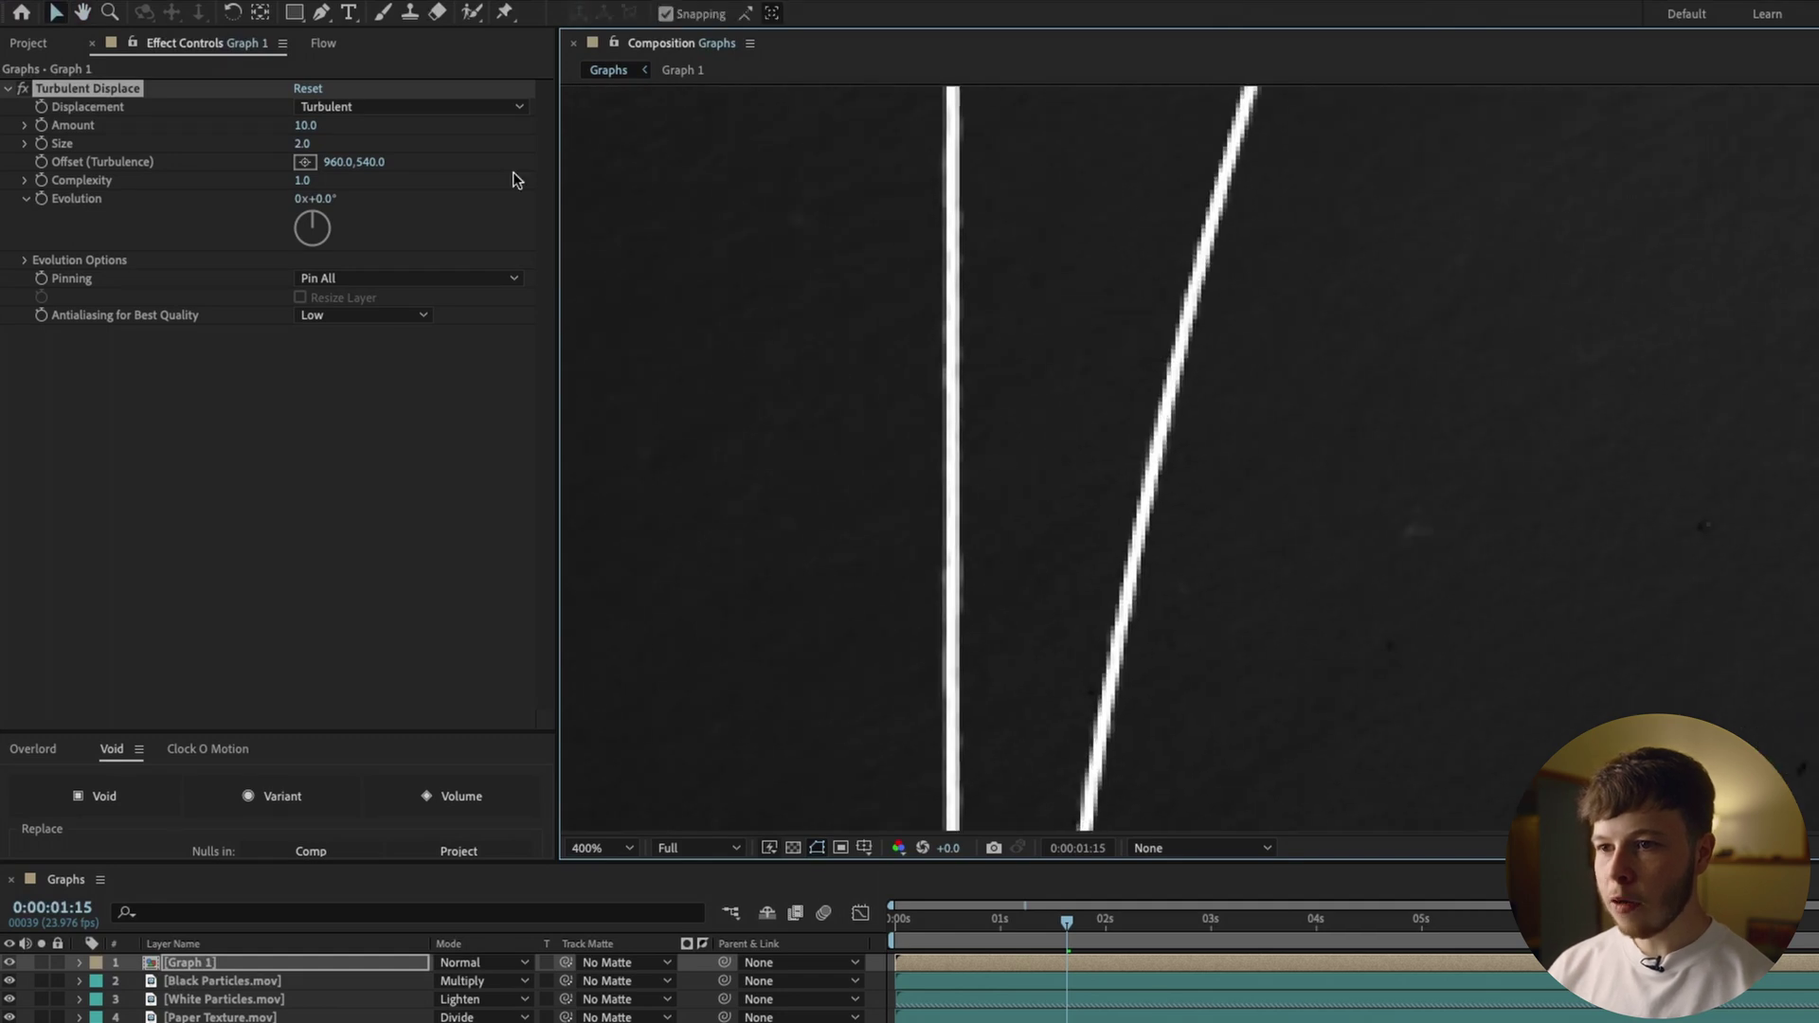
pyautogui.moveTo(301, 126)
pyautogui.mouseDown()
pyautogui.moveTo(369, 139)
pyautogui.moveTo(305, 143)
pyautogui.moveTo(322, 140)
pyautogui.mouseUp()
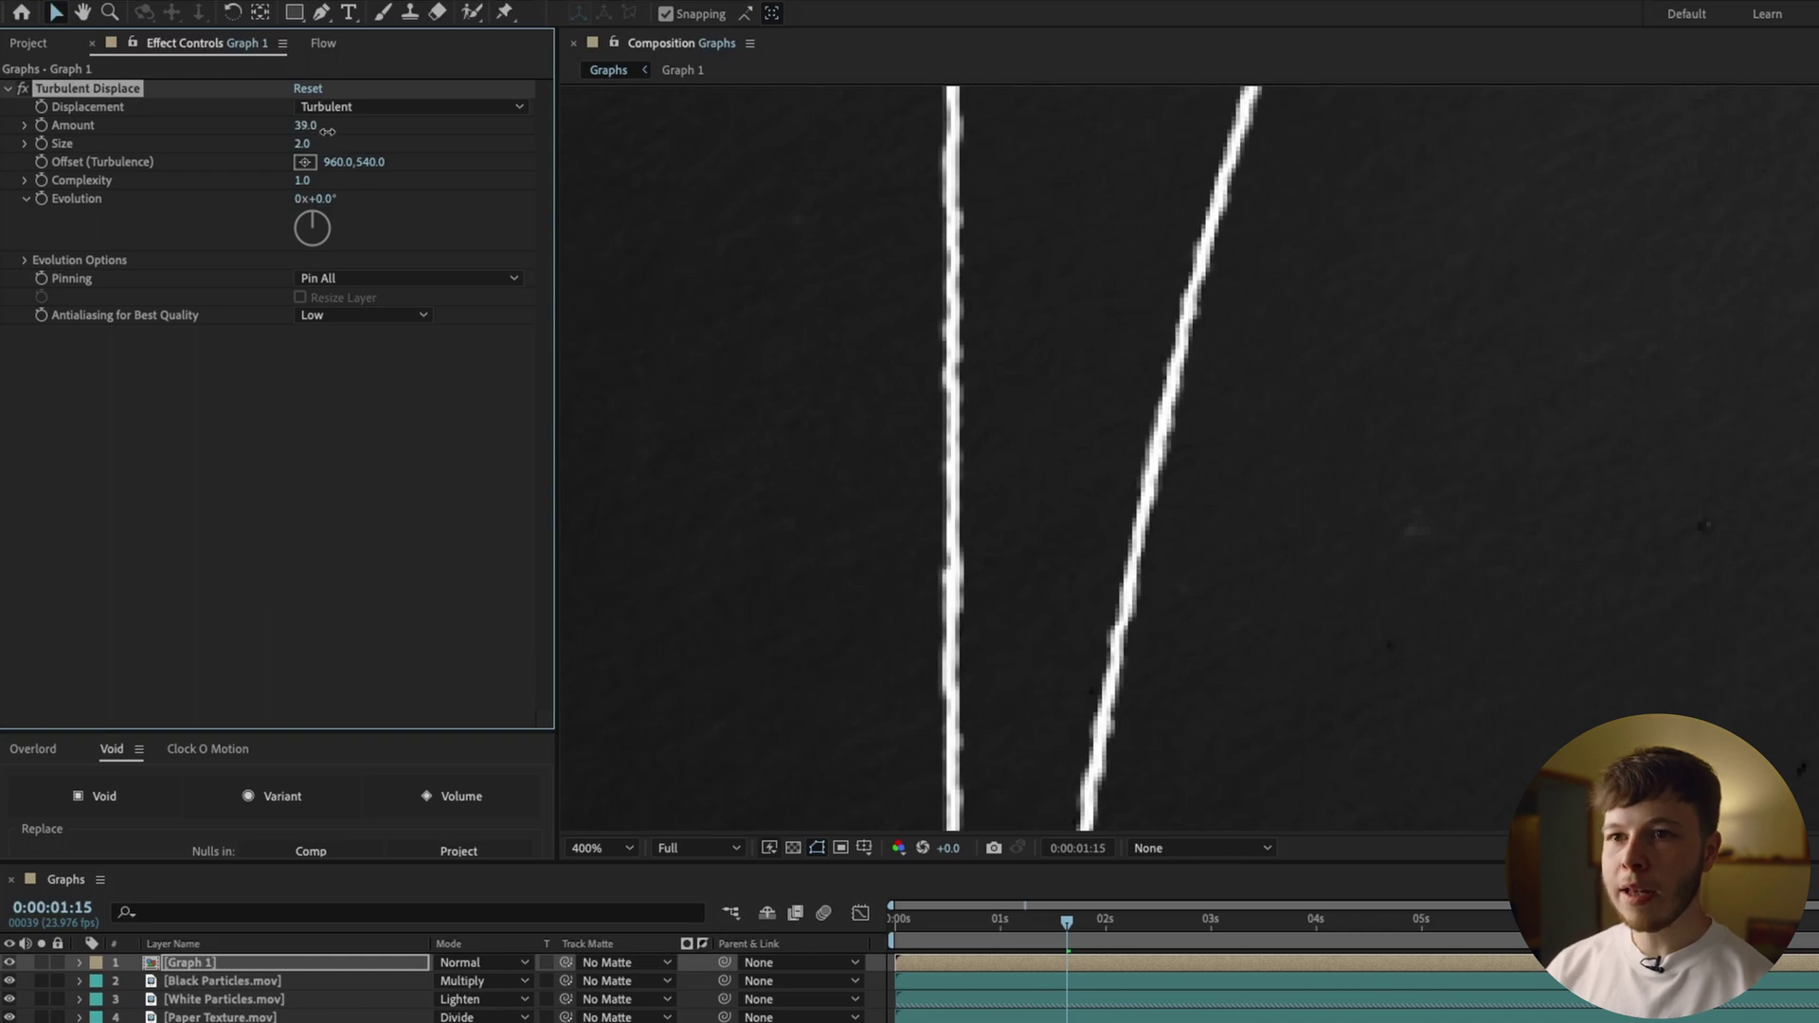
pyautogui.click(604, 847)
pyautogui.click(616, 976)
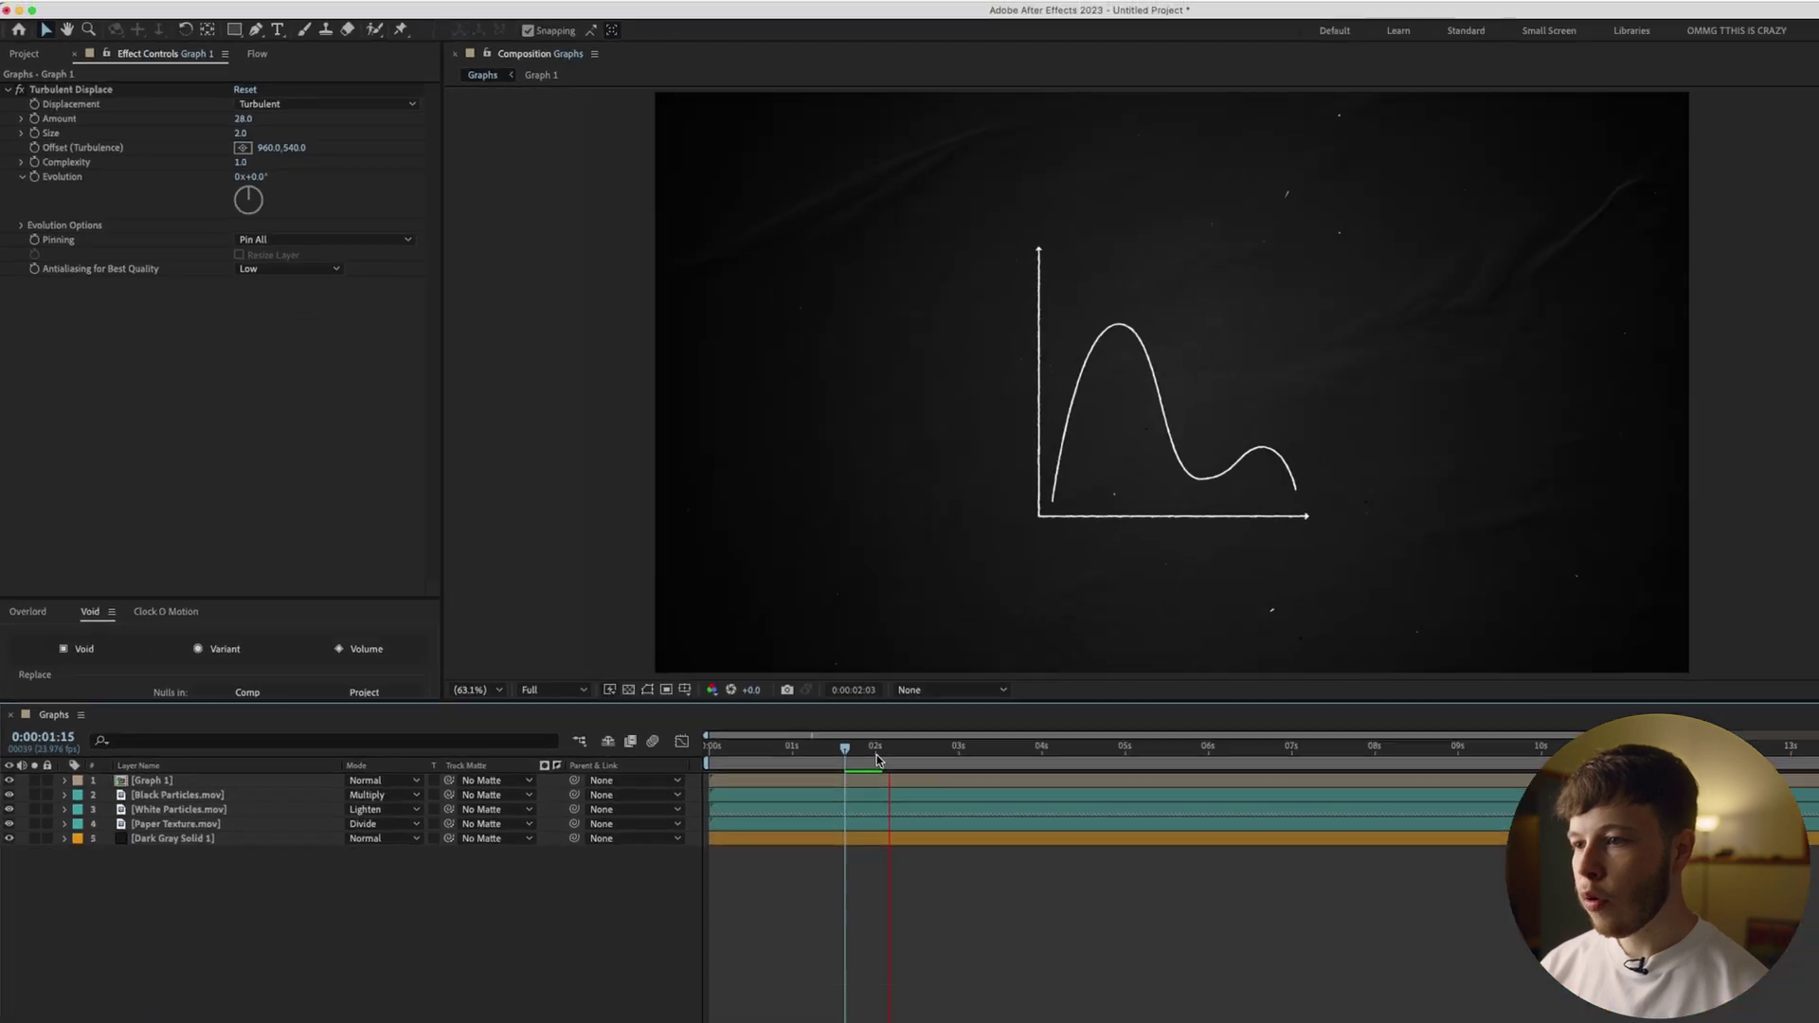
pyautogui.press('Home')
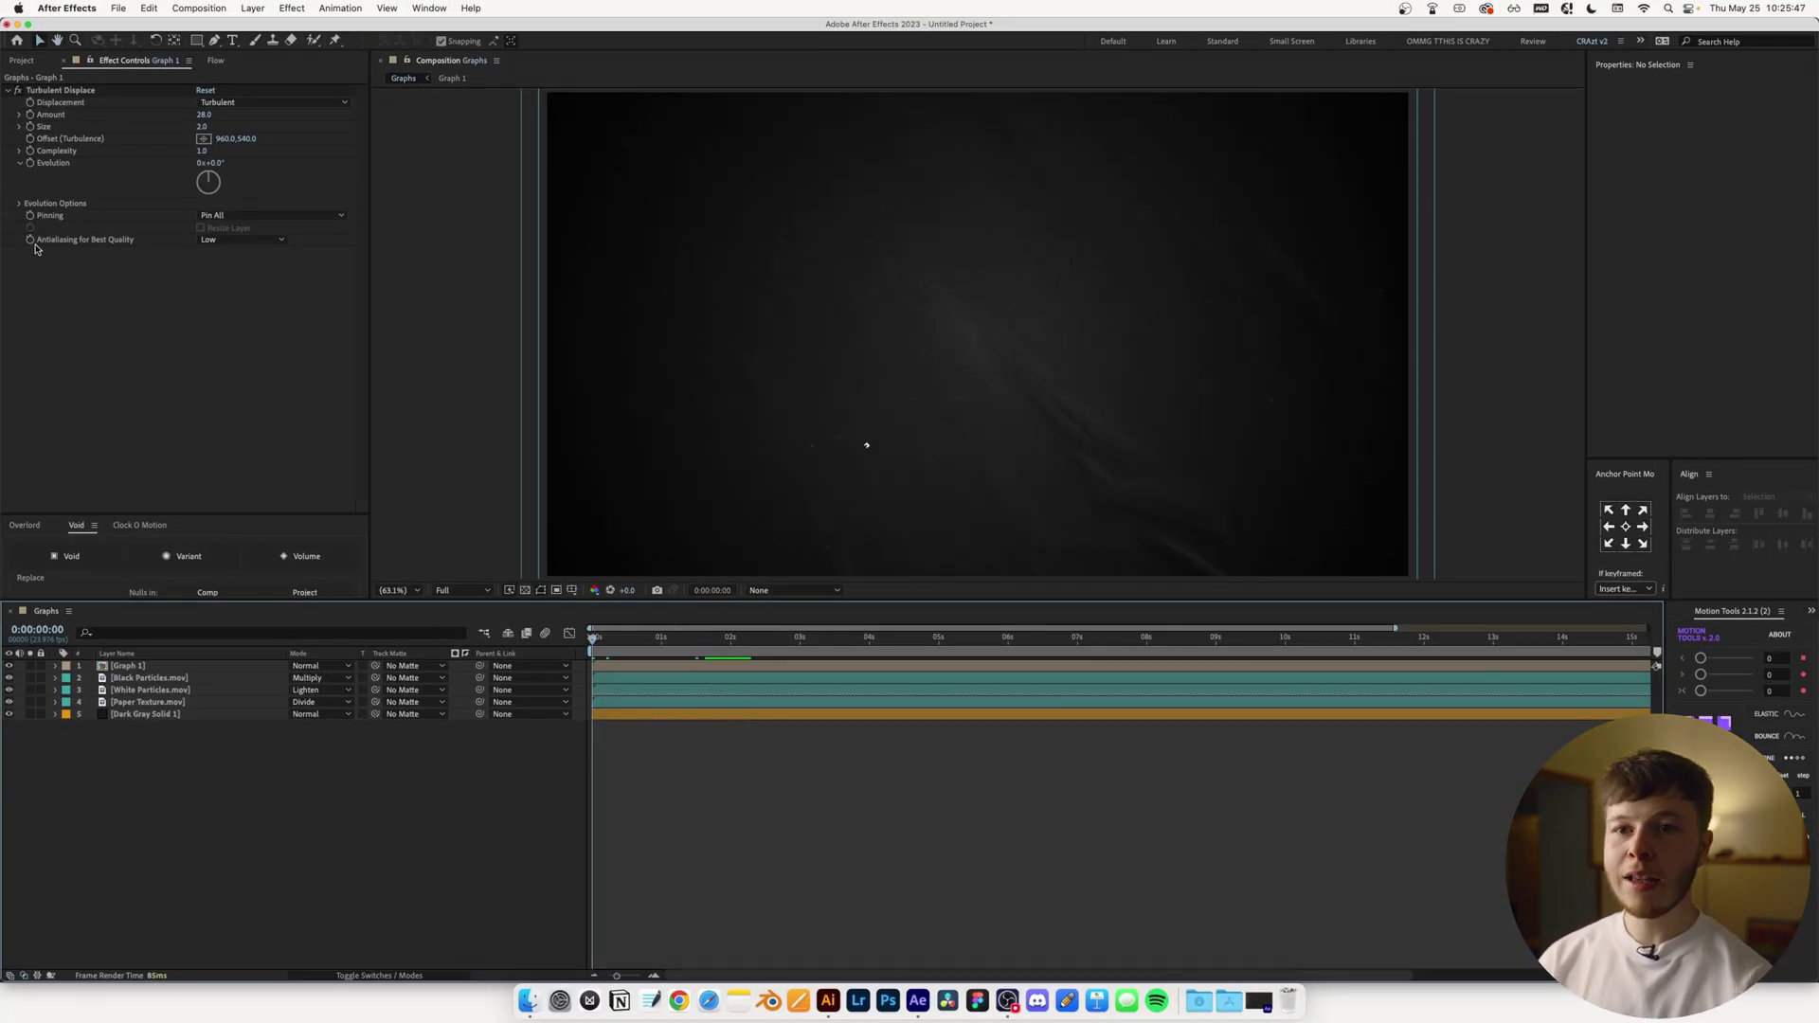
# Add the expression wiggle(200,10) to the Random Seed of Turbulent Displace
pyautogui.click(20, 204)
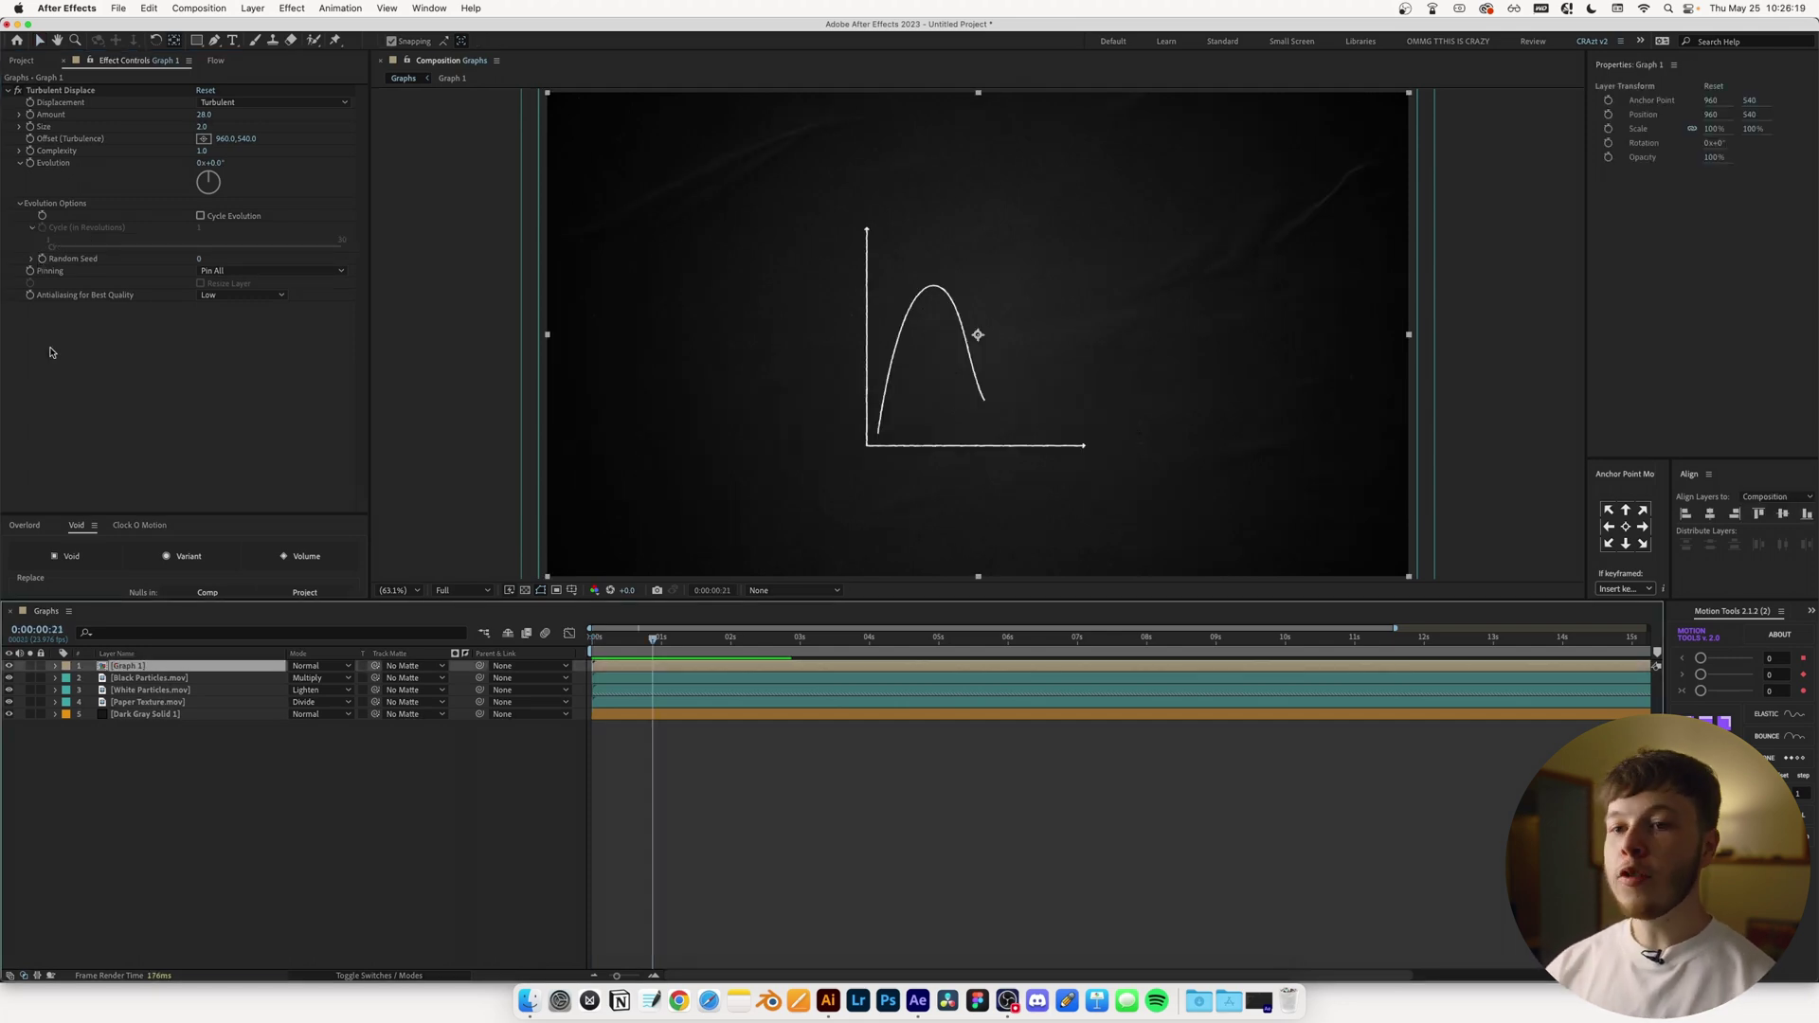
pyautogui.keyDown('alt'); pyautogui.click(40, 258); pyautogui.keyUp('alt')
pyautogui.write('wig')
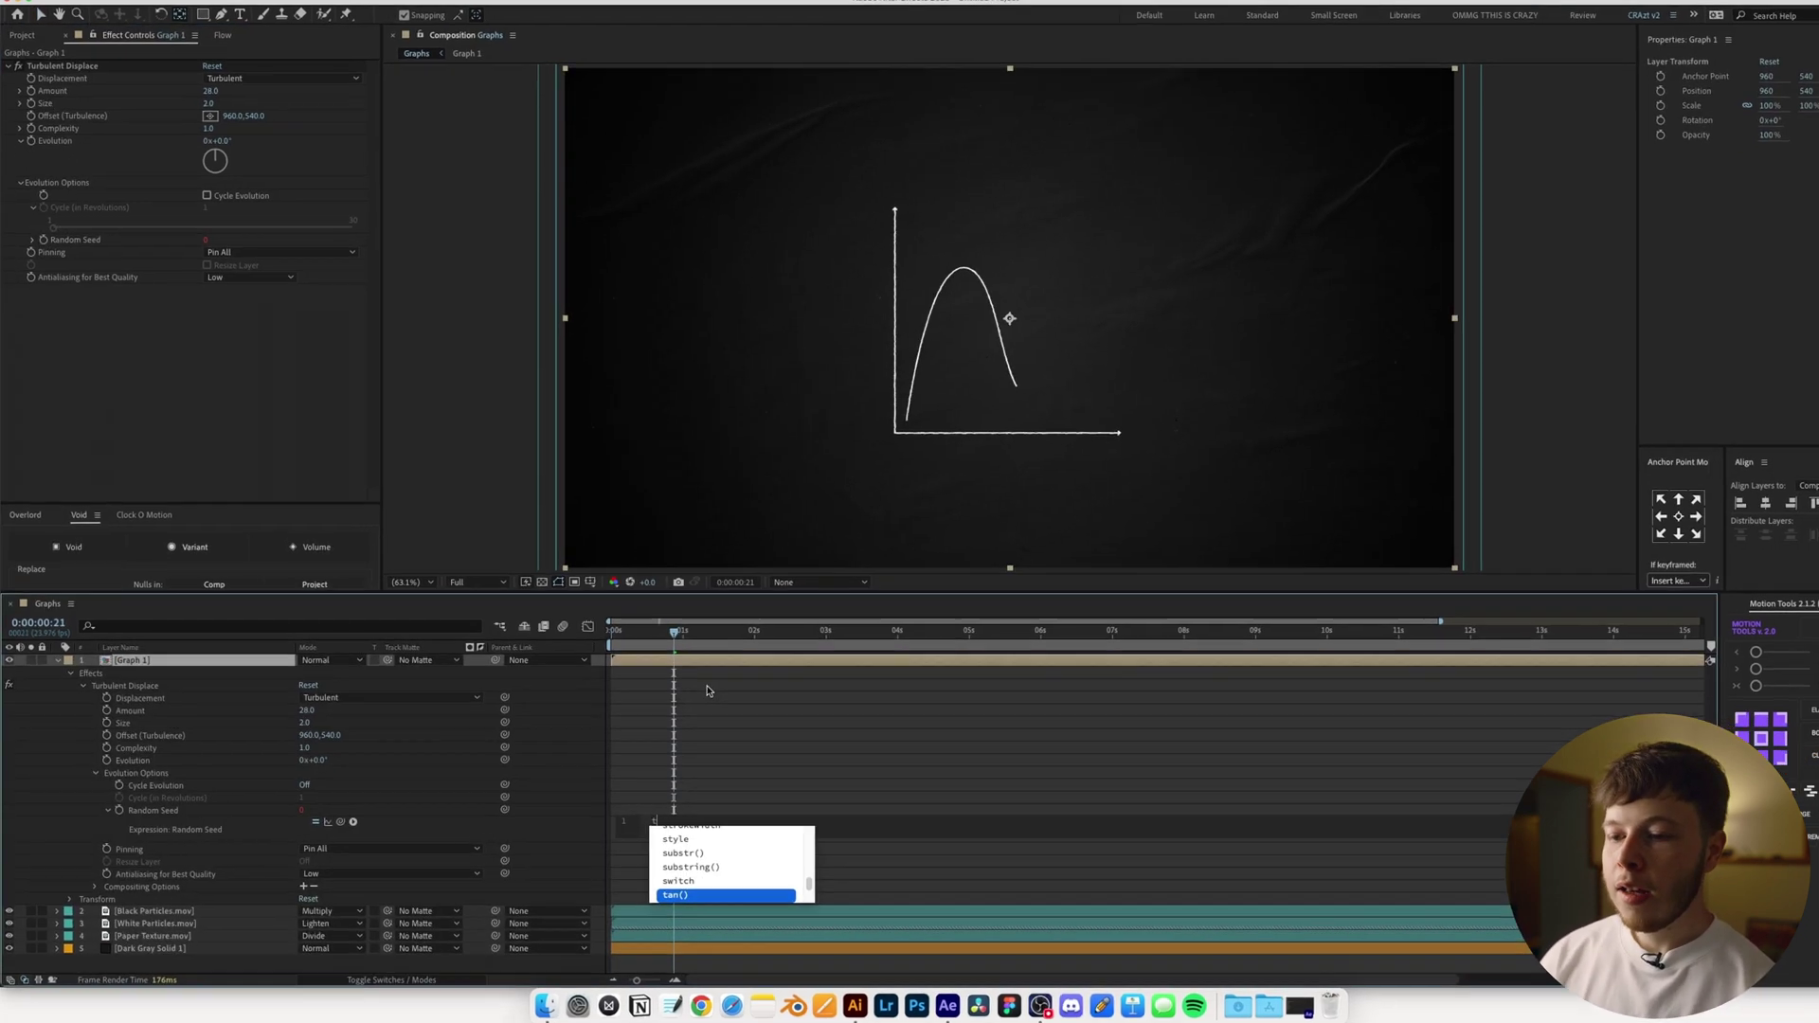
pyautogui.write('gle(200')
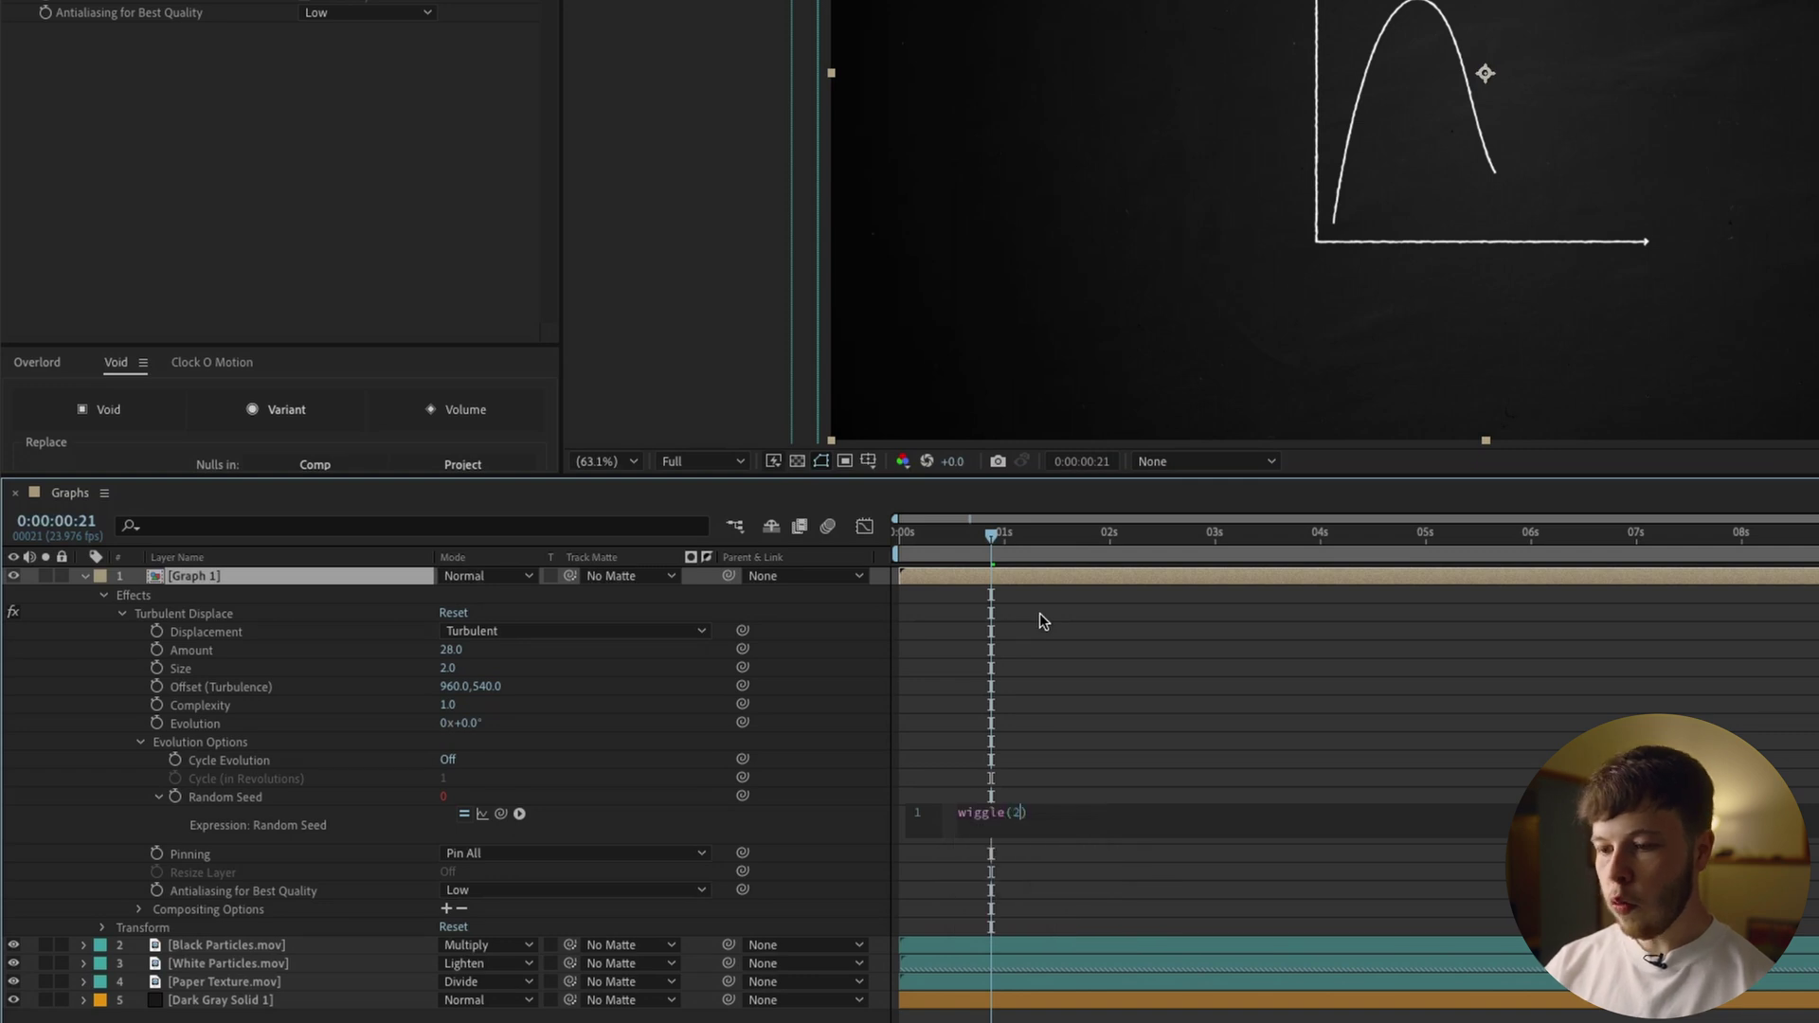
pyautogui.write(',10')
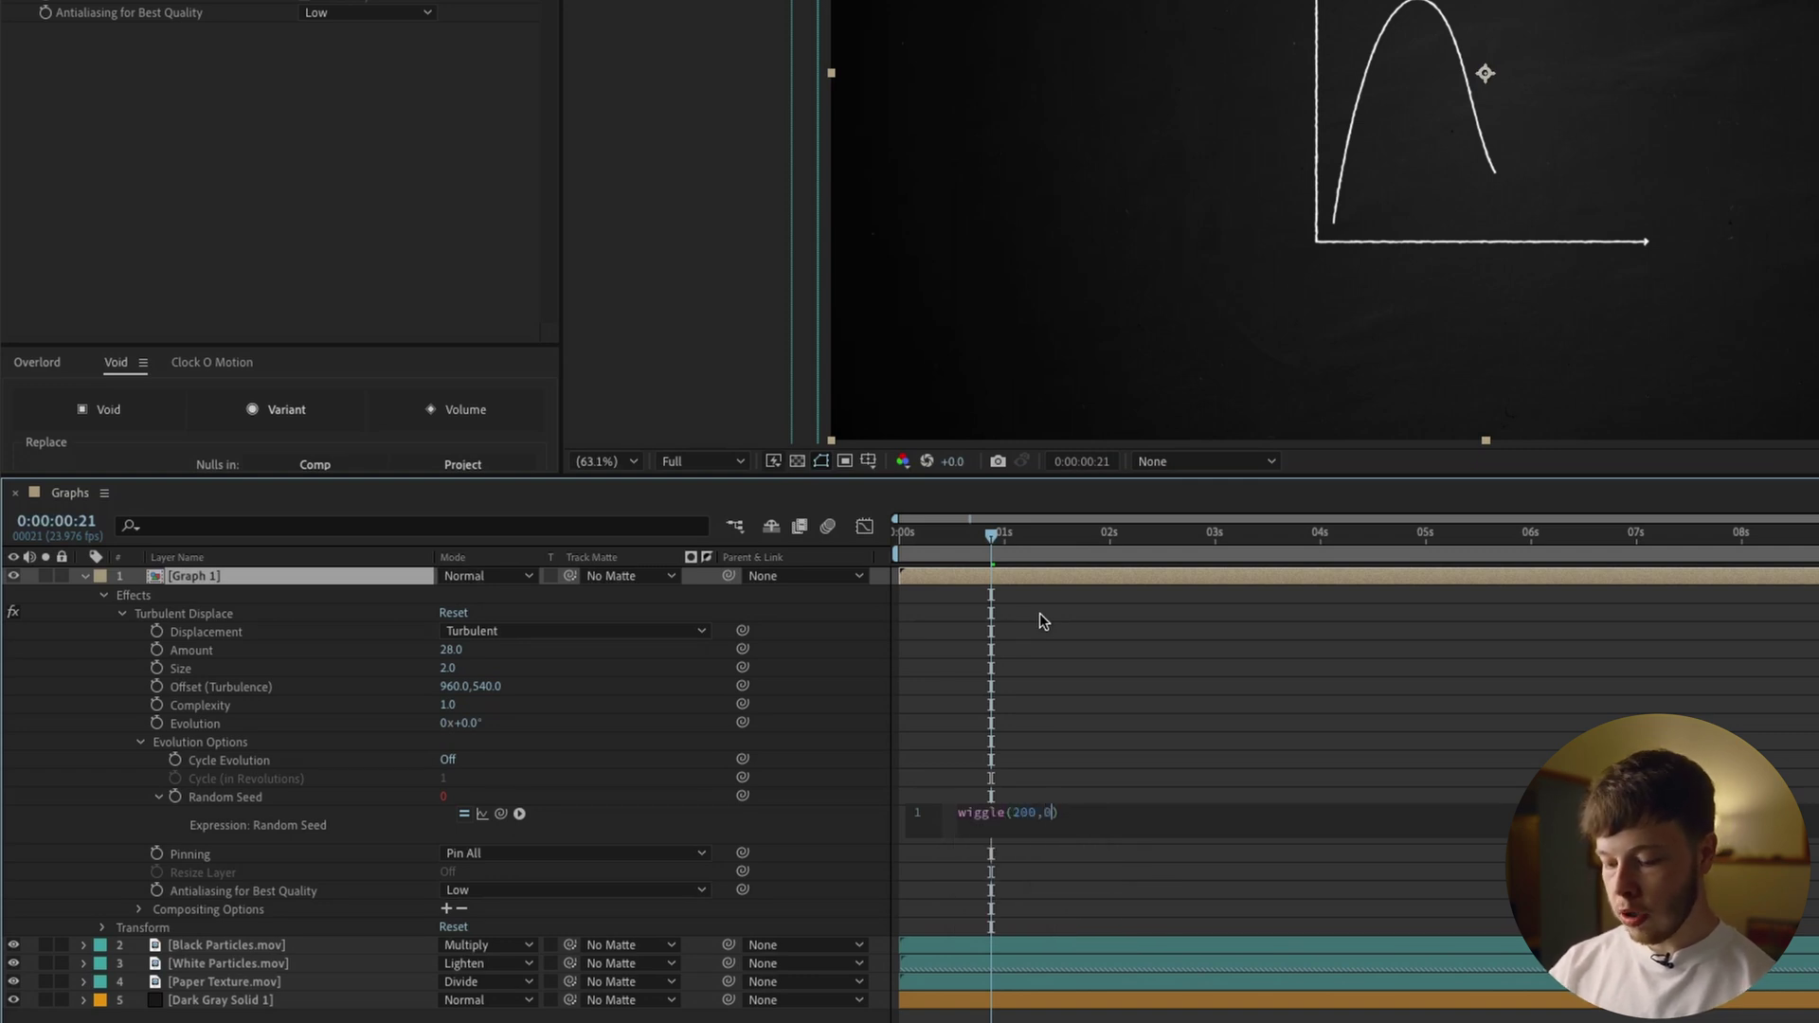
pyautogui.click(1156, 686)
# Insert posterizeTime(6) above the wiggle line in the Random Seed expression and preview the lines up close
pyautogui.click(982, 822)
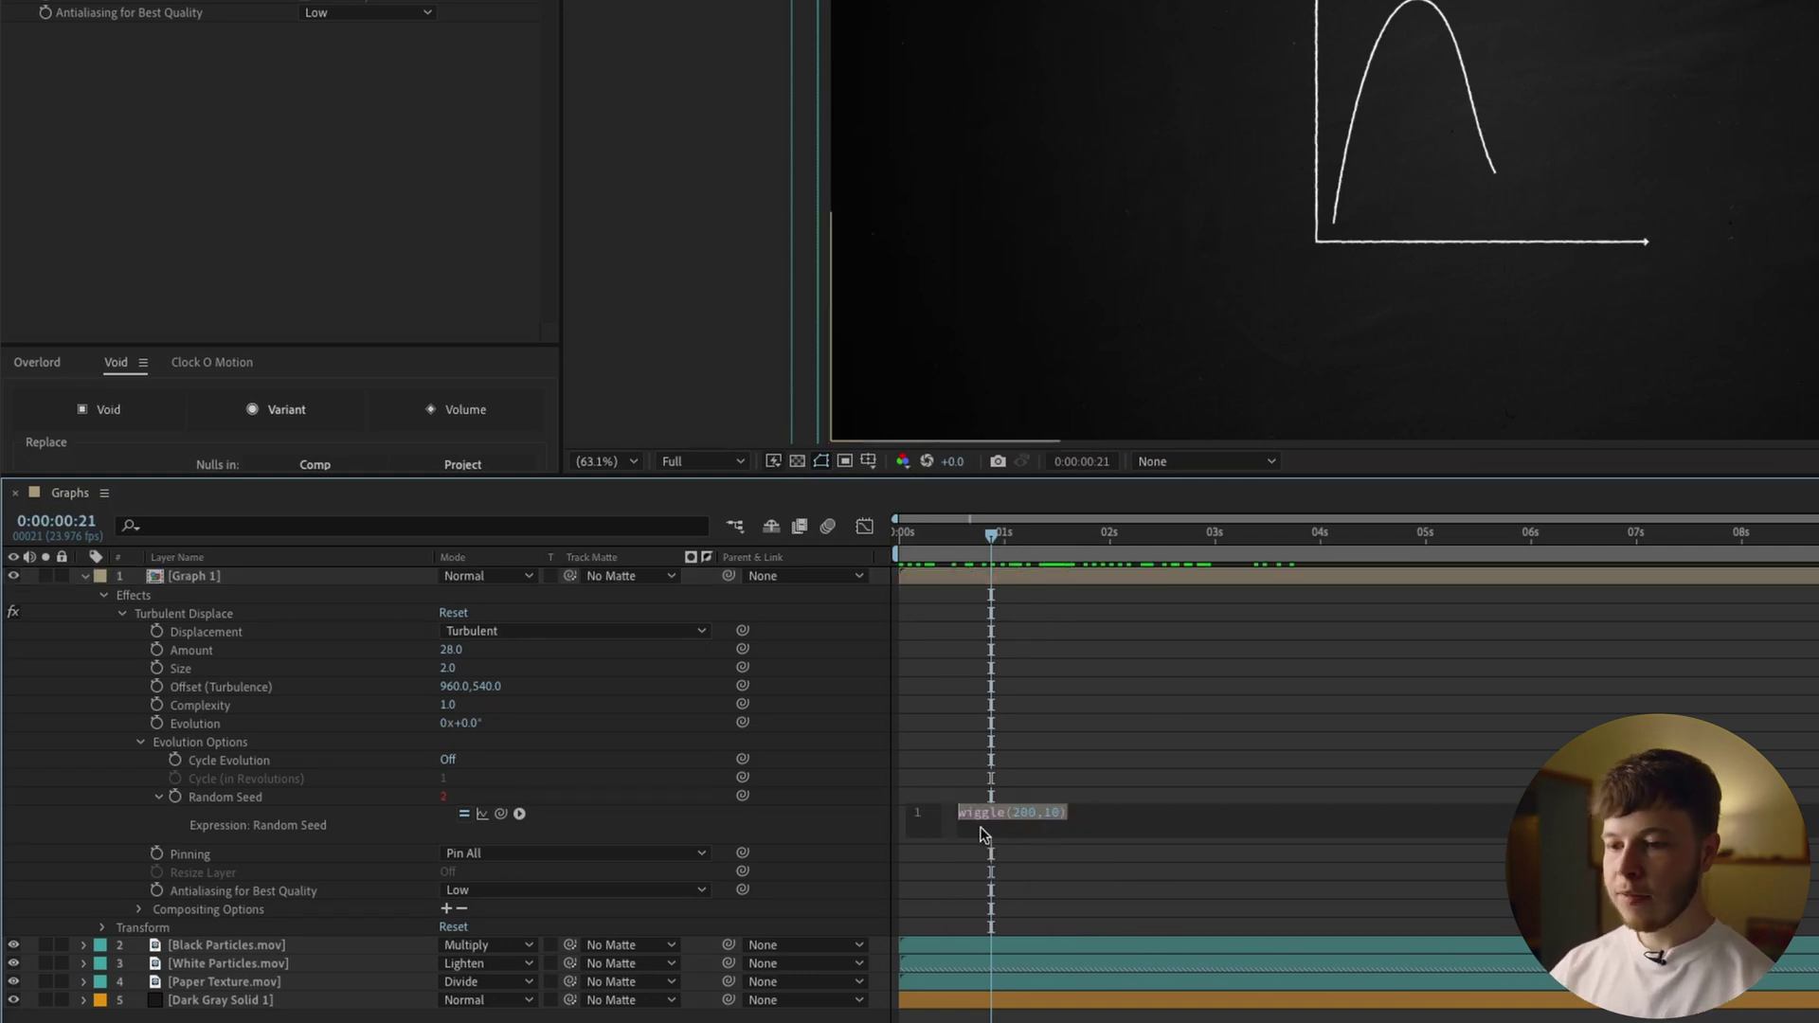
pyautogui.click(960, 813)
pyautogui.press('Return')
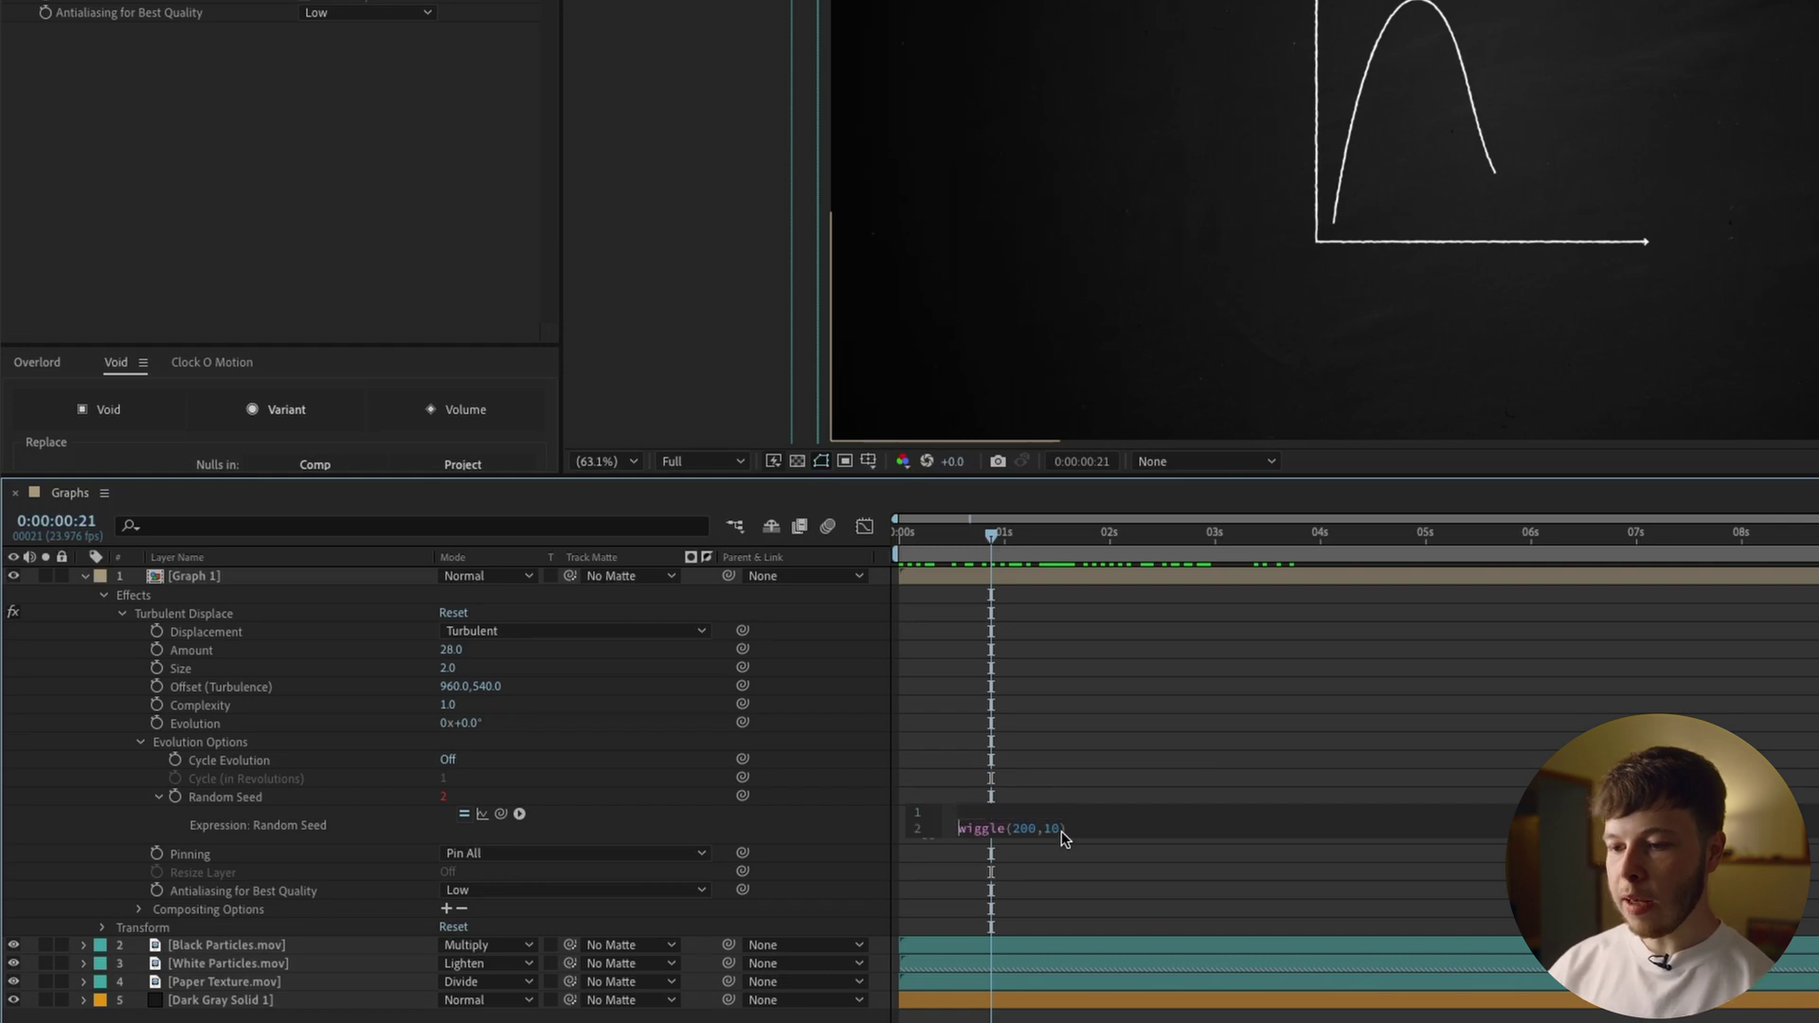
pyautogui.write('posterizeTime(6)')
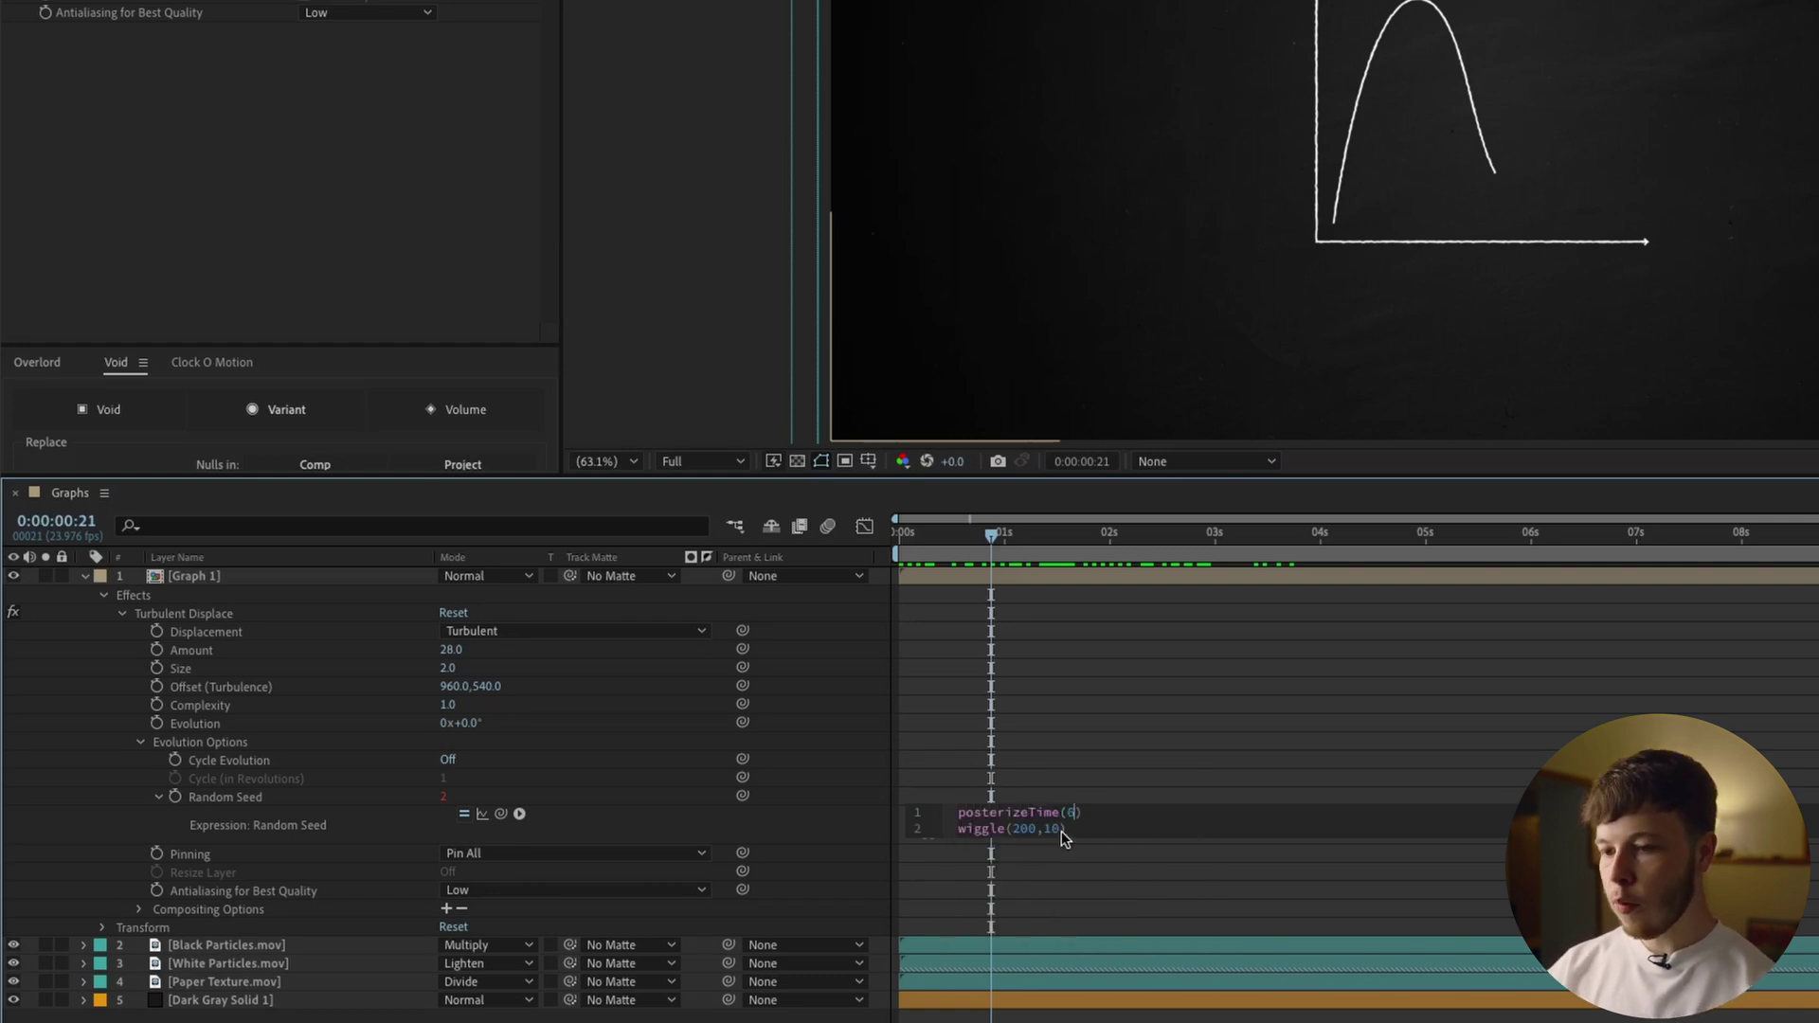
pyautogui.click(1109, 714)
pyautogui.press('space')
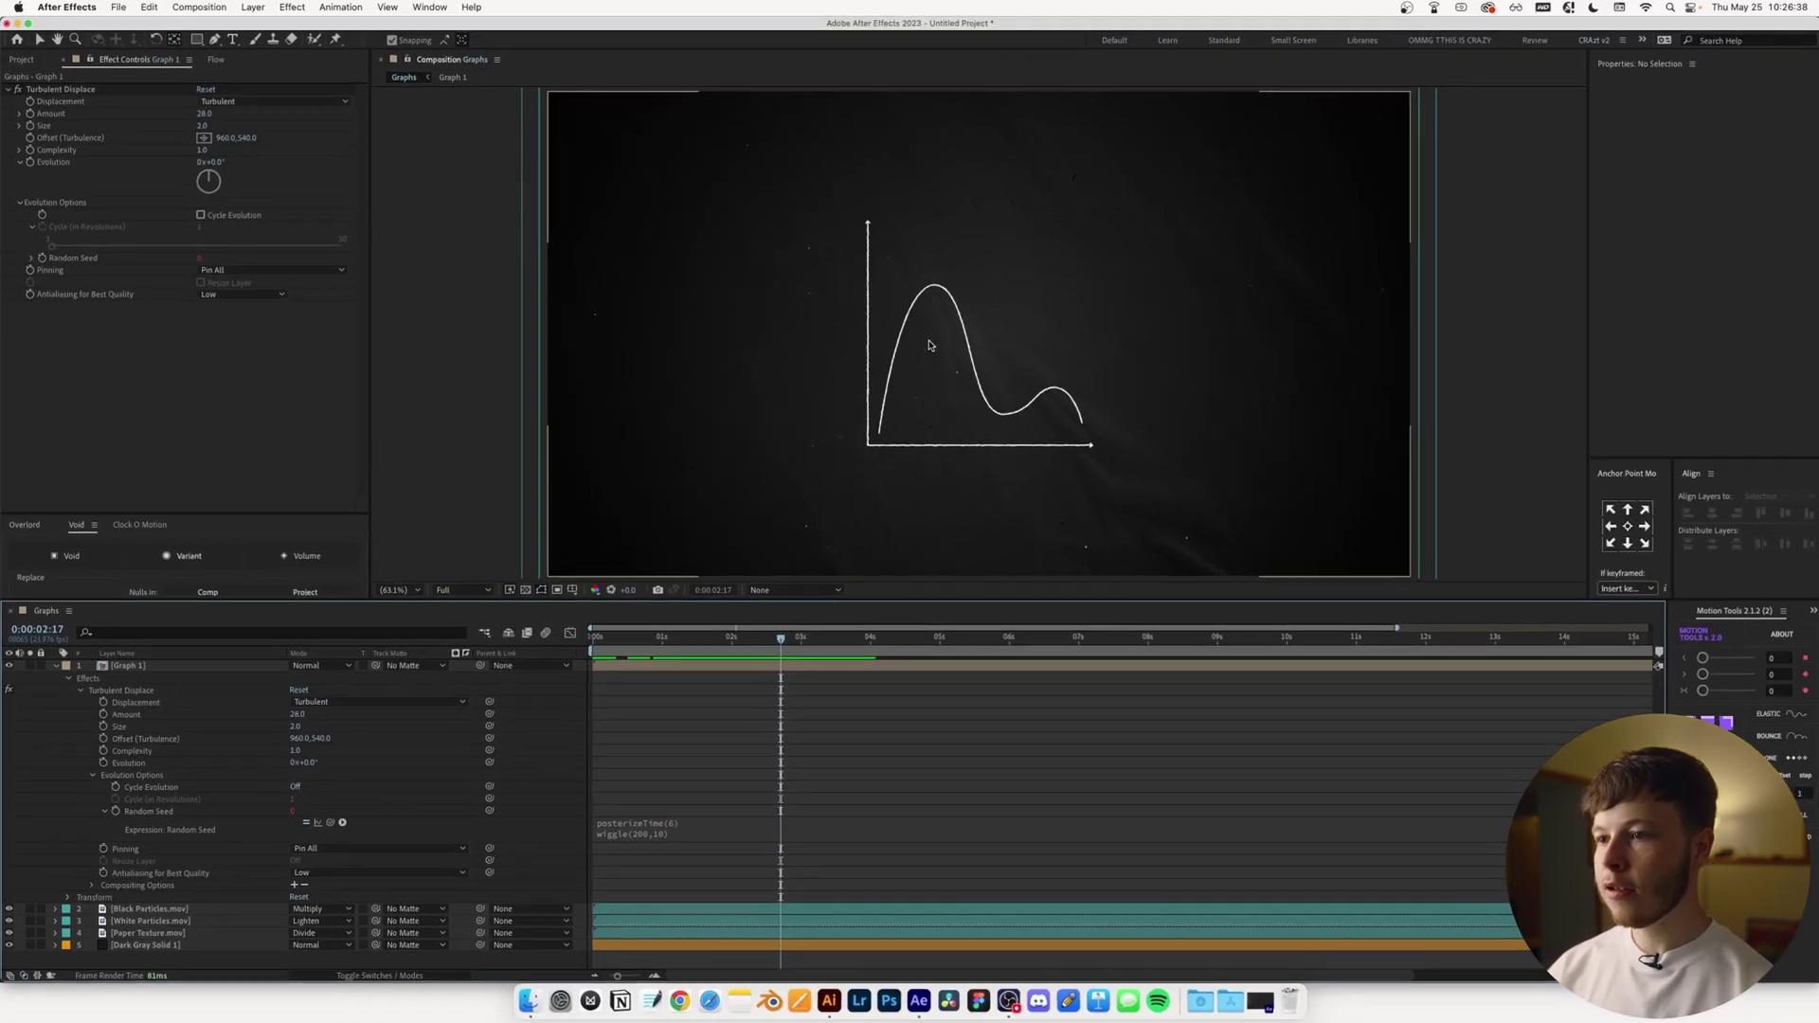
pyautogui.scroll(2, 1270, 164)
pyautogui.press('space')
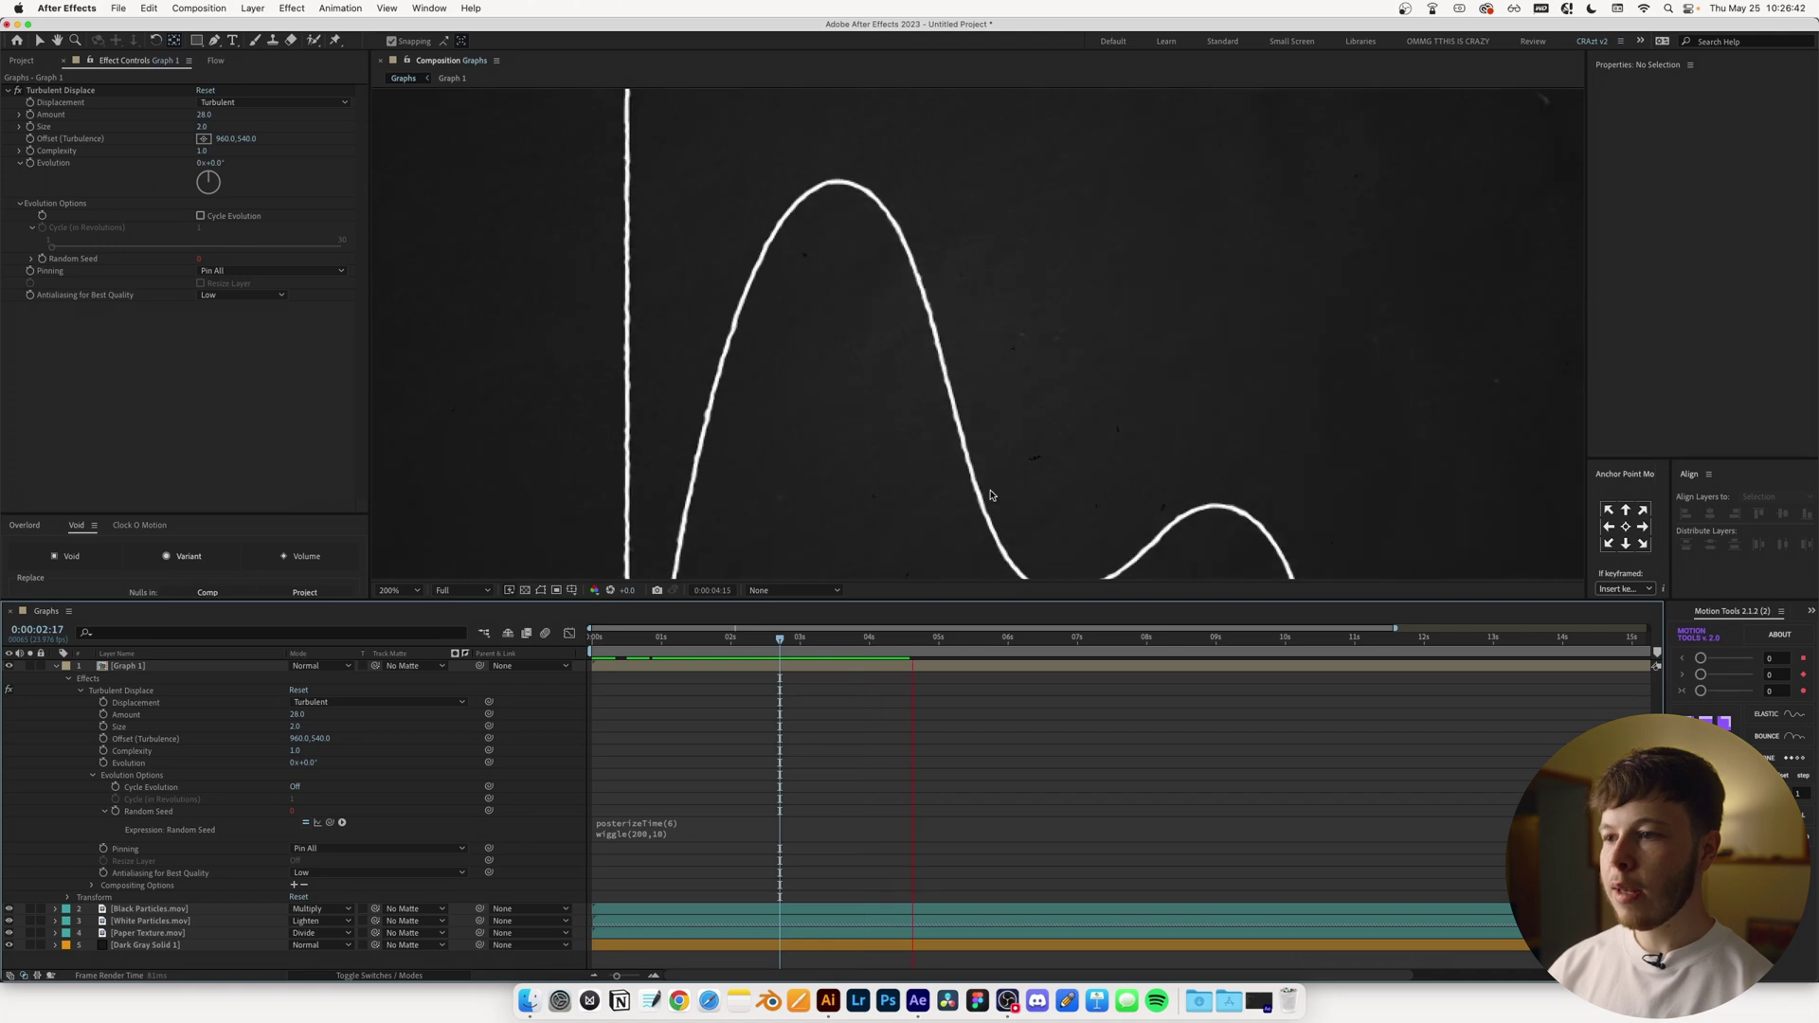
pyautogui.click(386, 591)
pyautogui.click(382, 618)
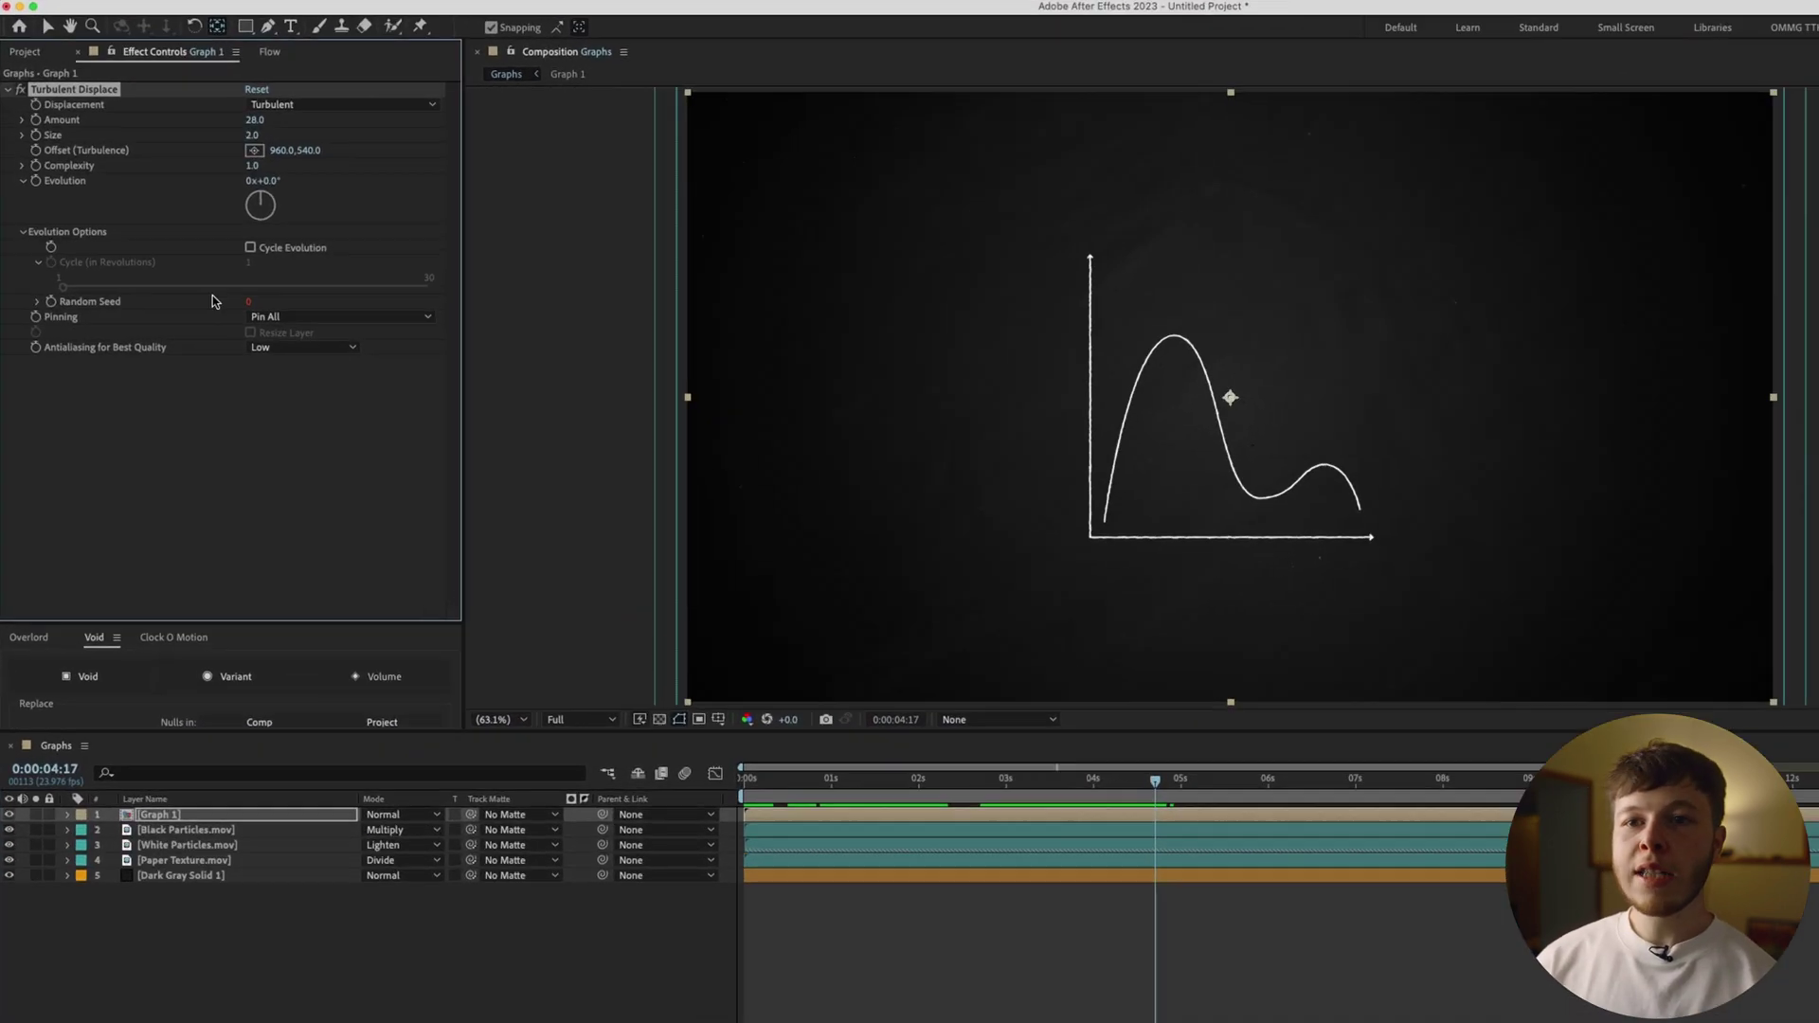
# Duplicate the Turbulent Displace effect and set the copy's amount to 8 and size to 8
pyautogui.press('super+d')
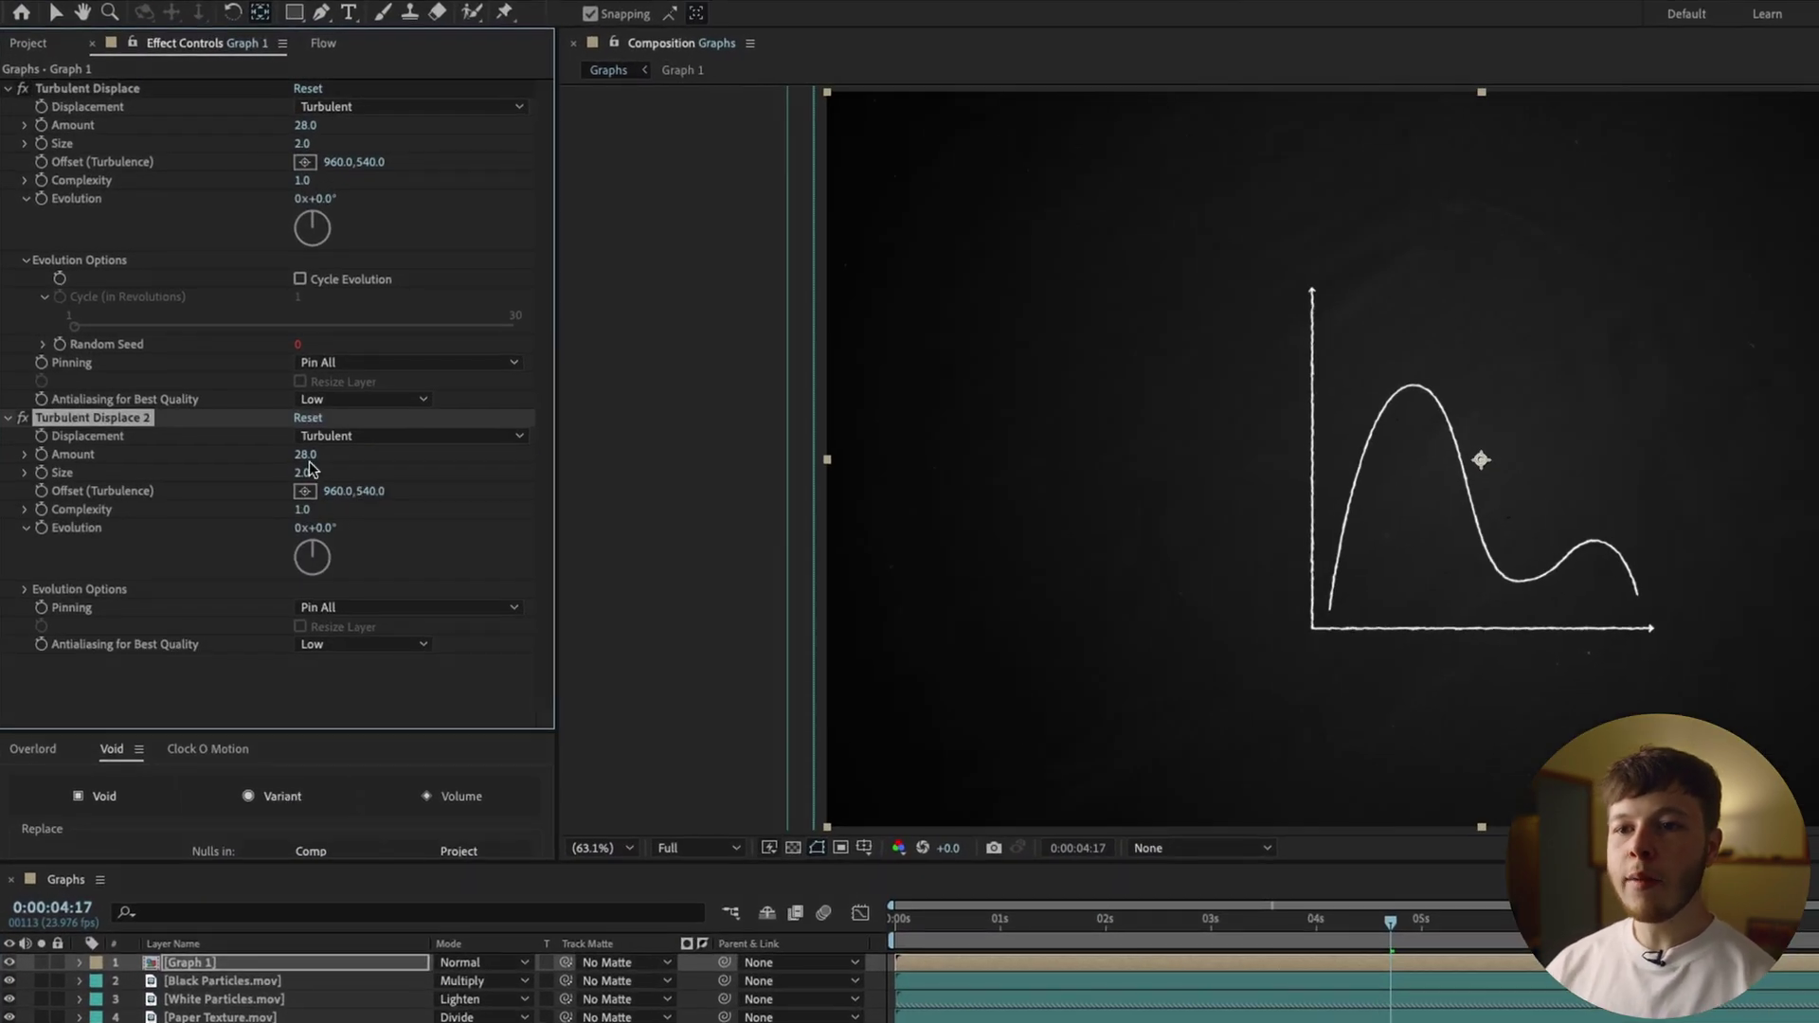
pyautogui.click(306, 456)
pyautogui.write('8')
pyautogui.press('Tab')
pyautogui.write('8')
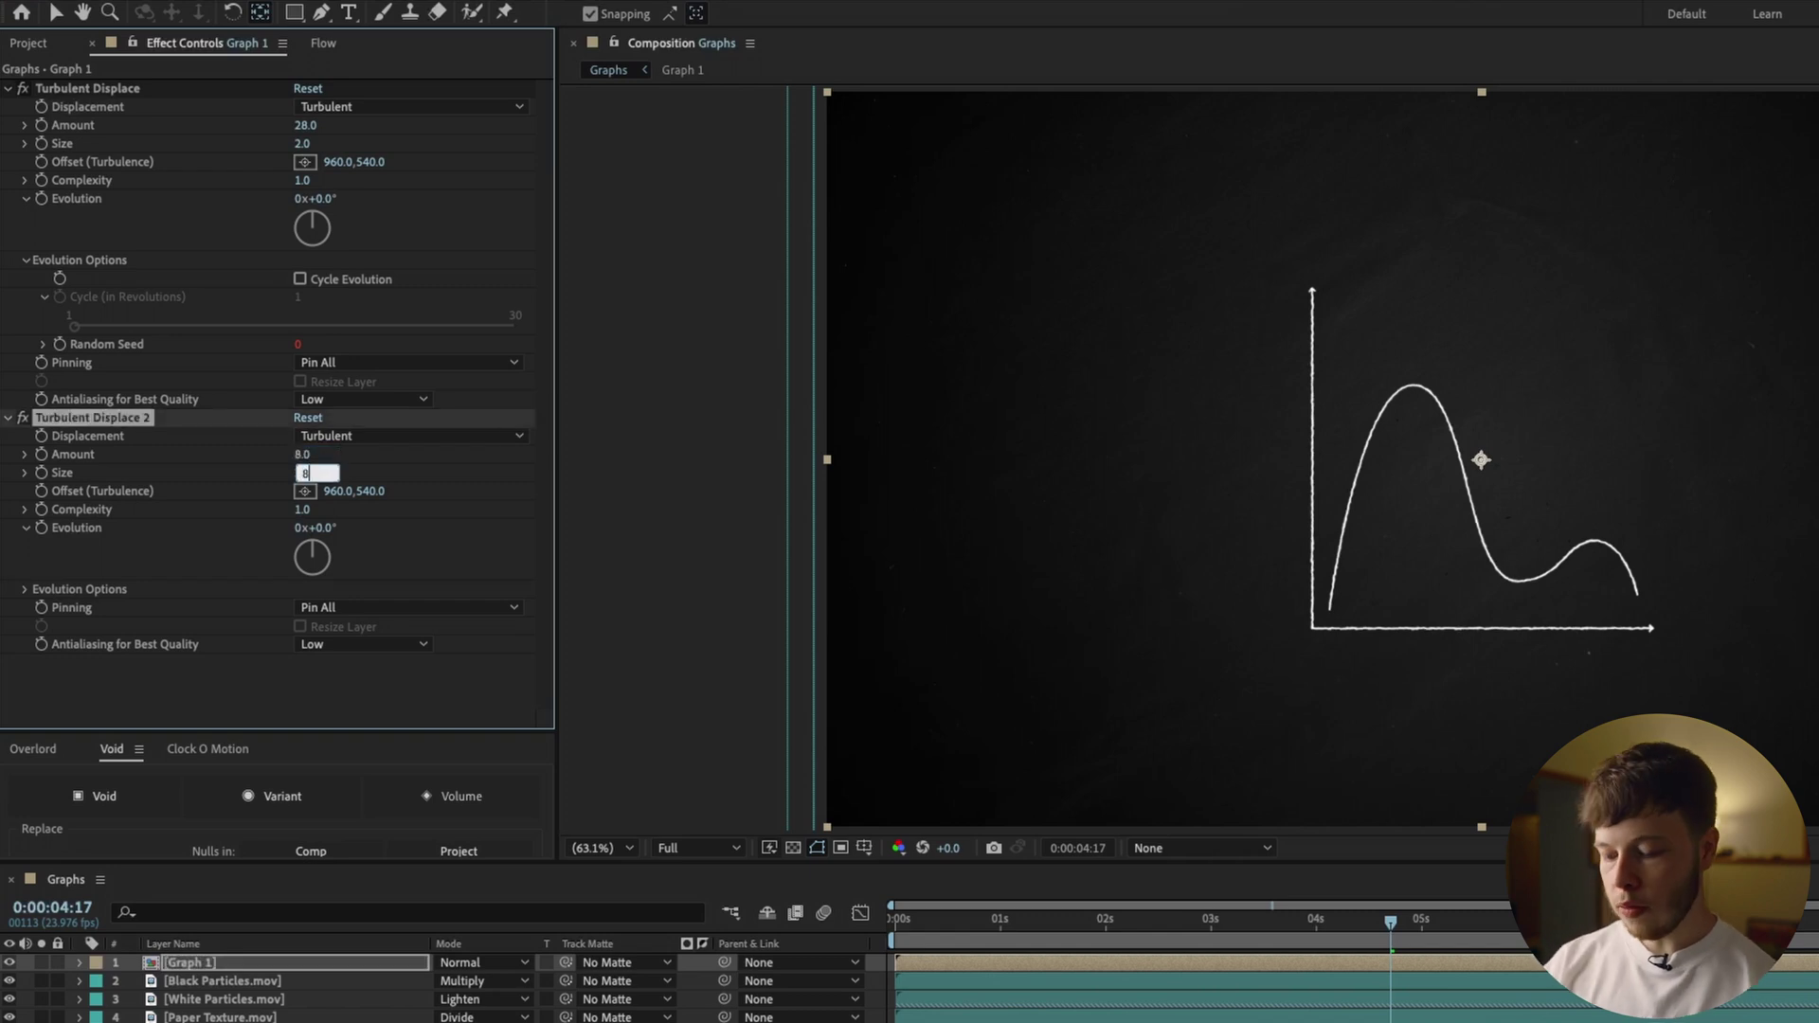
pyautogui.press('Return')
# Change the wiggle amplitude in the Random Seed expression of Turbulent Displace 2 and preview the animation
pyautogui.click(79, 963)
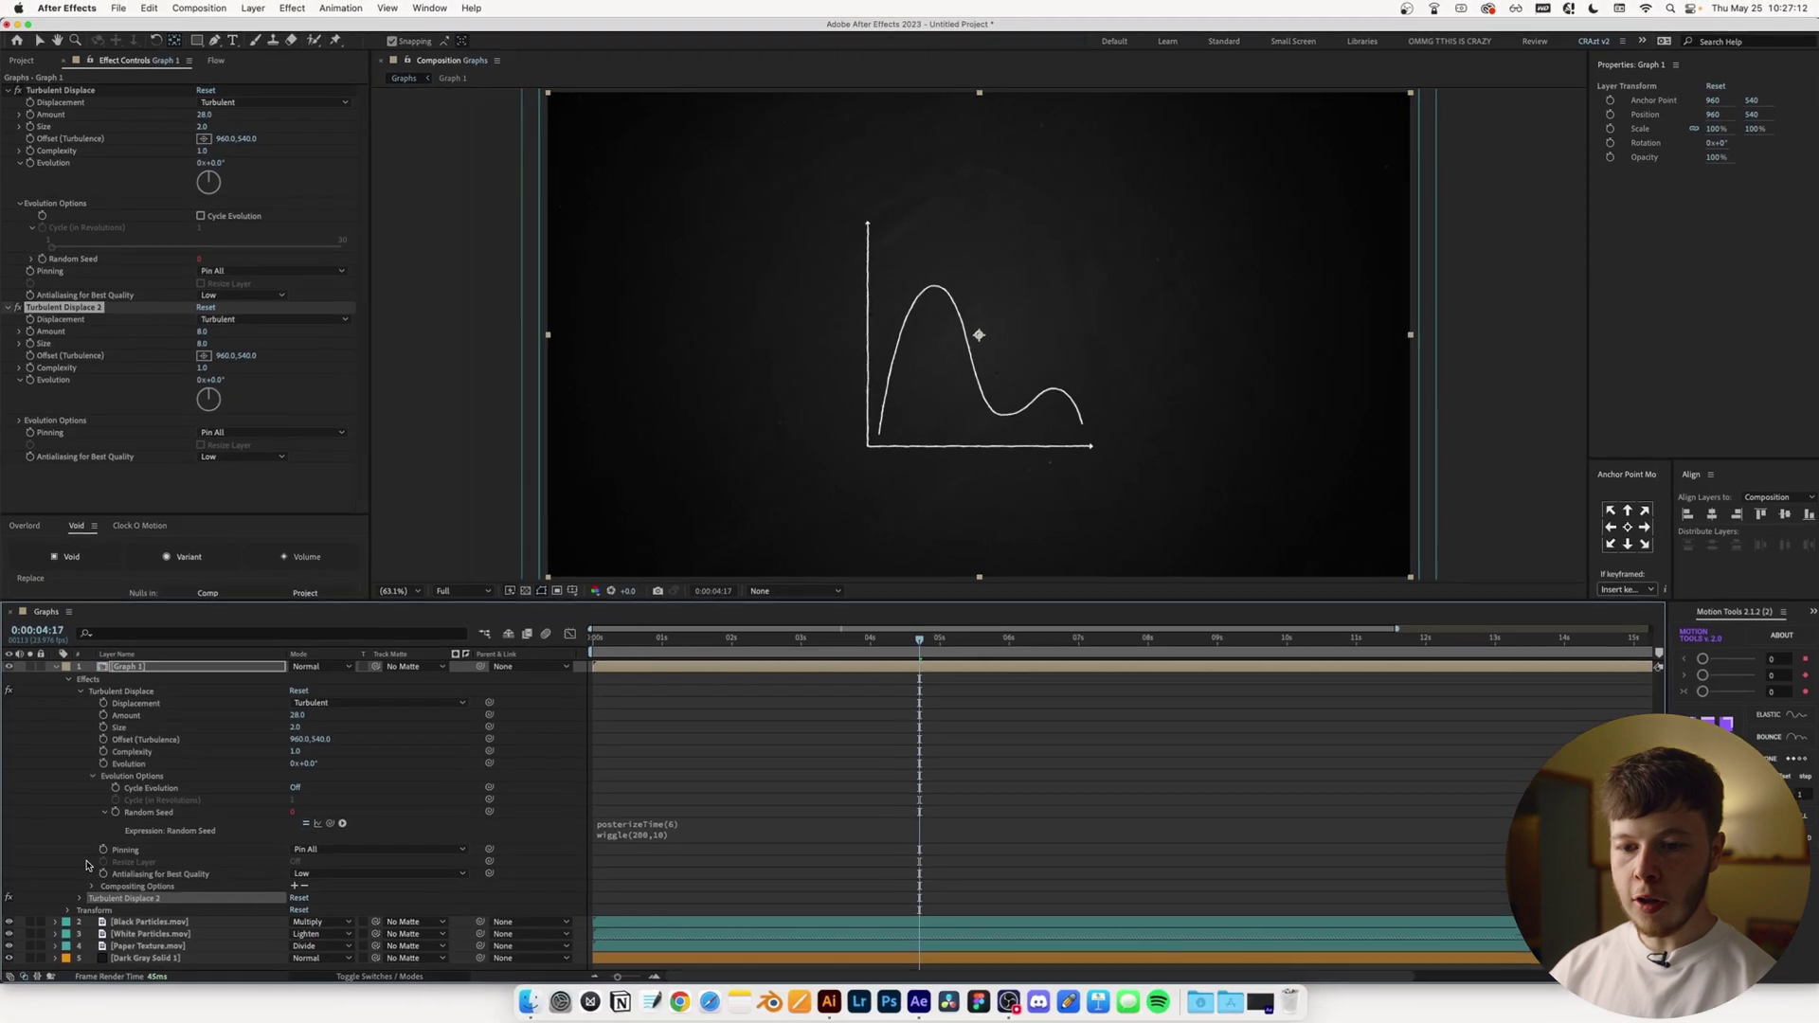
pyautogui.click(82, 898)
pyautogui.scroll(-3, 67, 900)
pyautogui.scroll(-2, 66, 901)
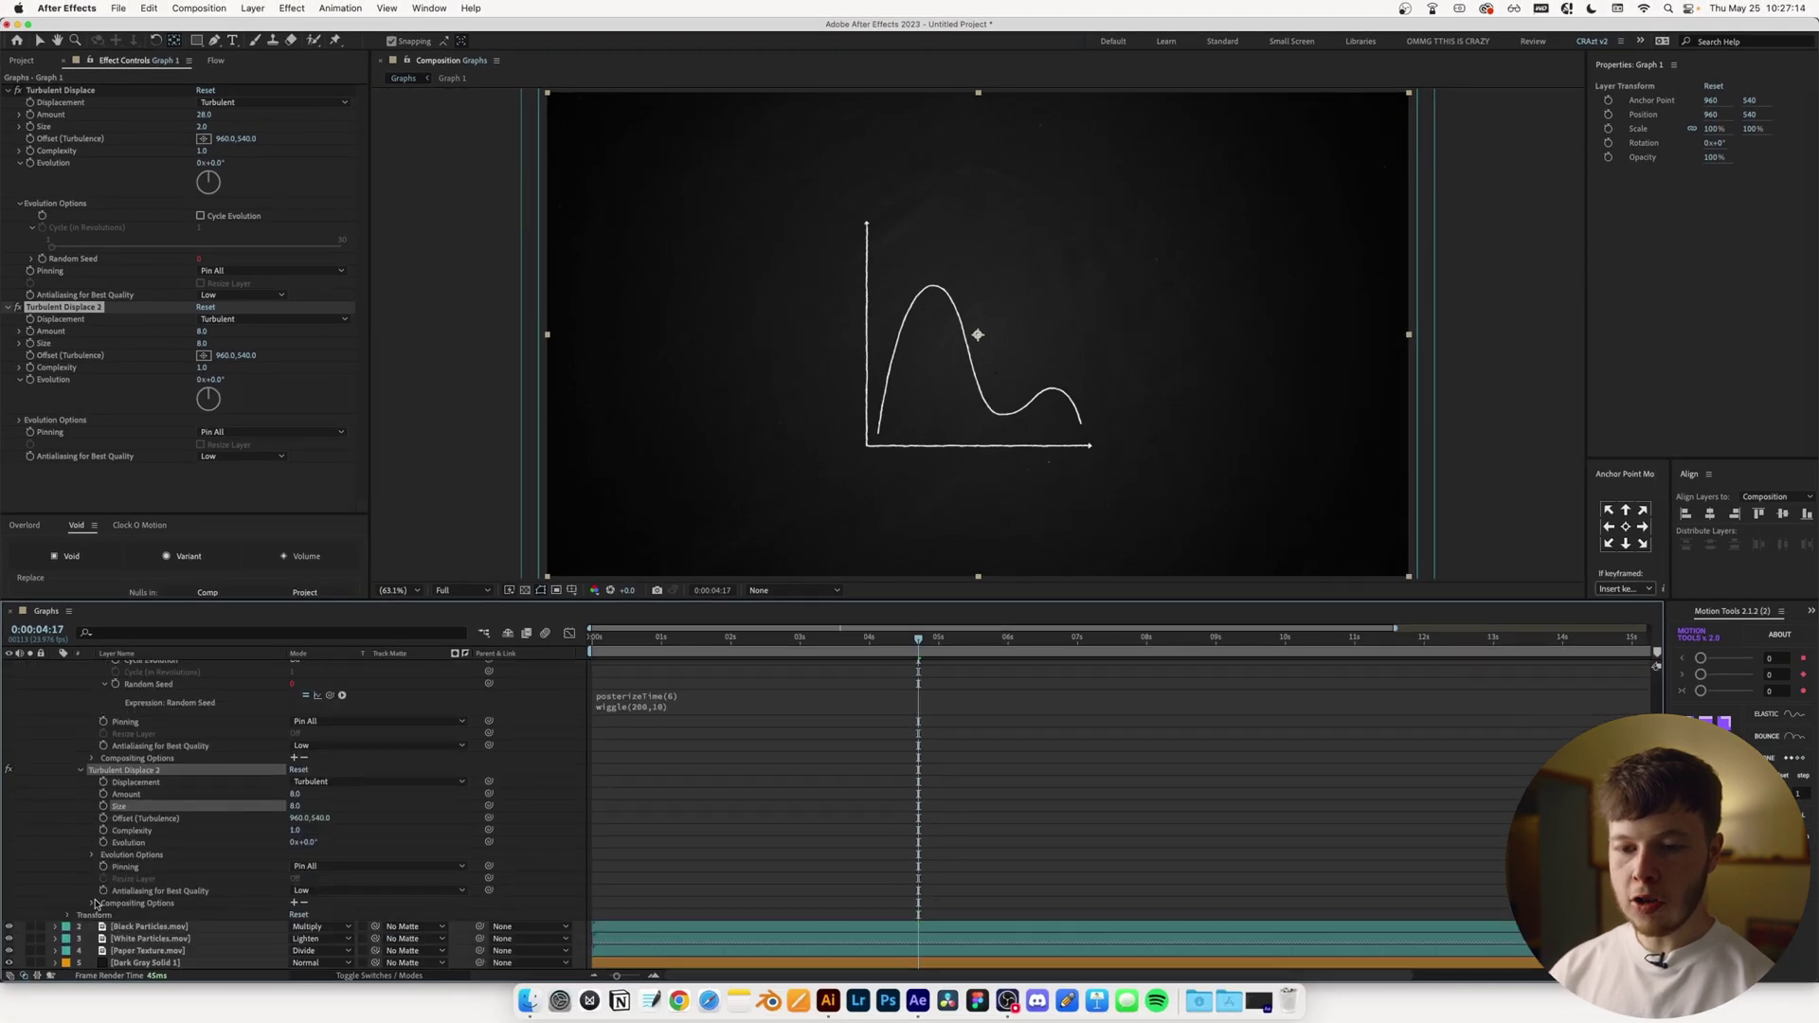
pyautogui.click(92, 856)
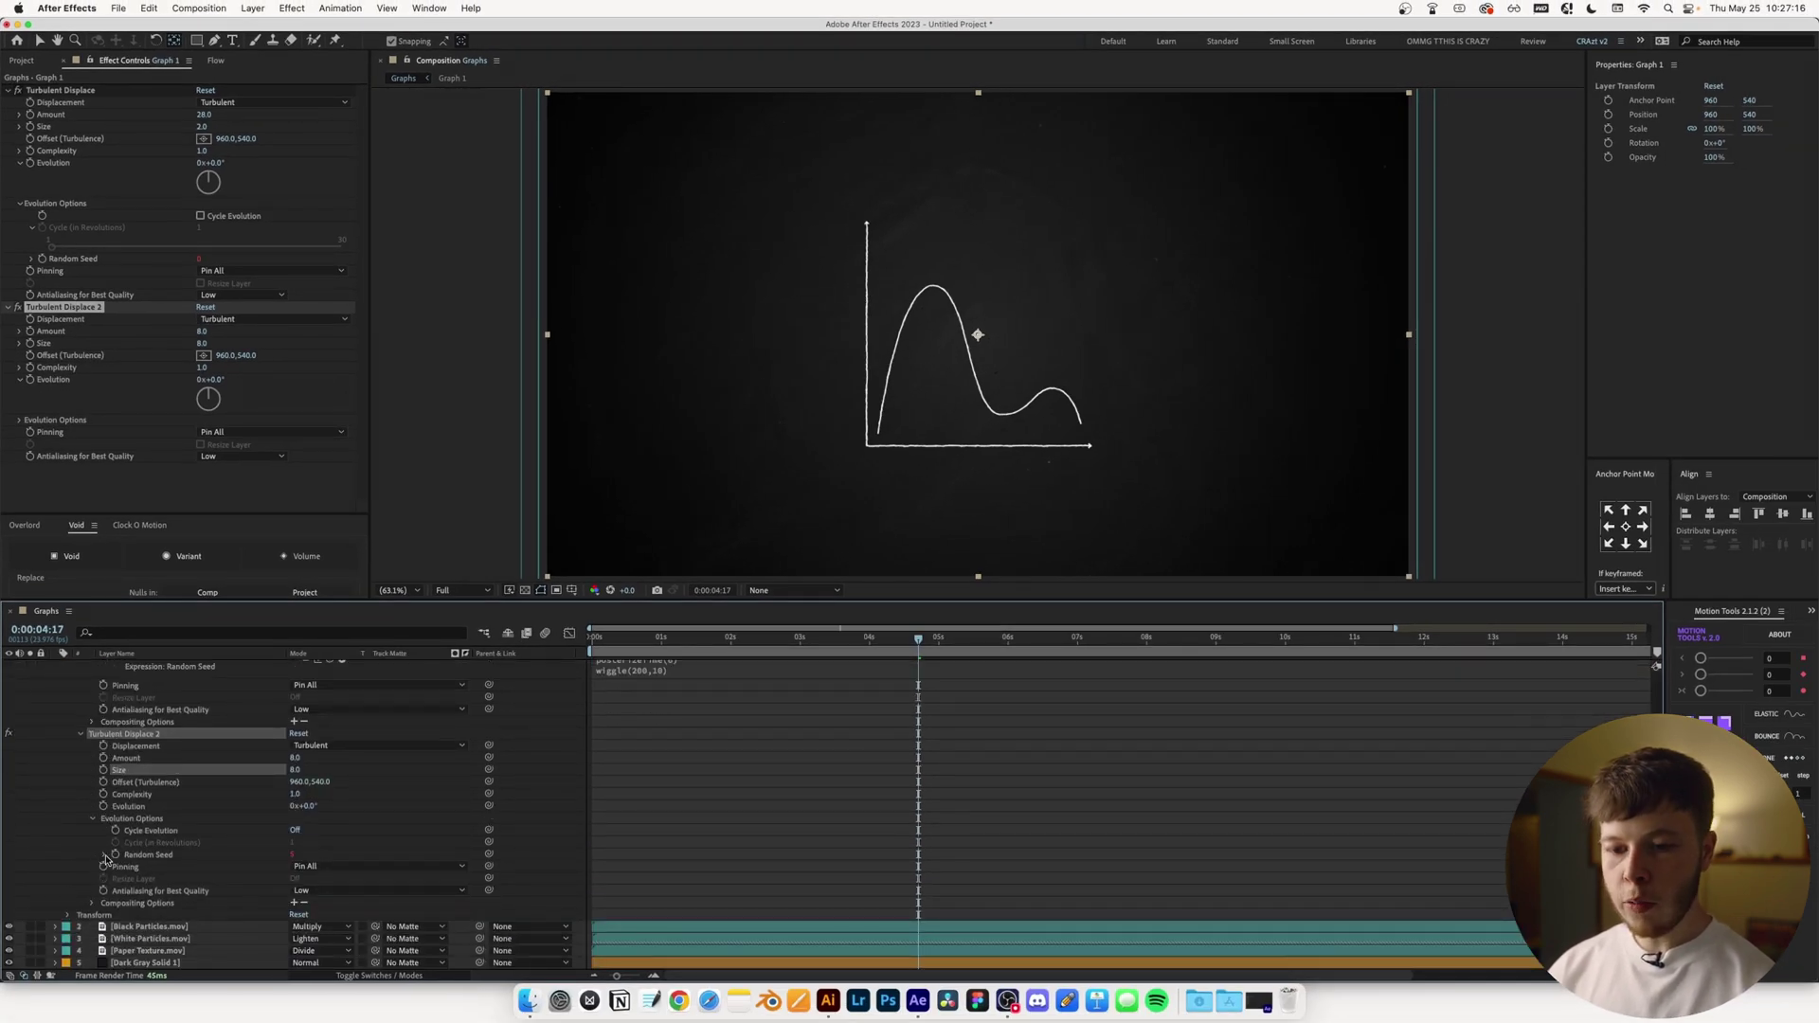
pyautogui.click(106, 855)
pyautogui.click(692, 865)
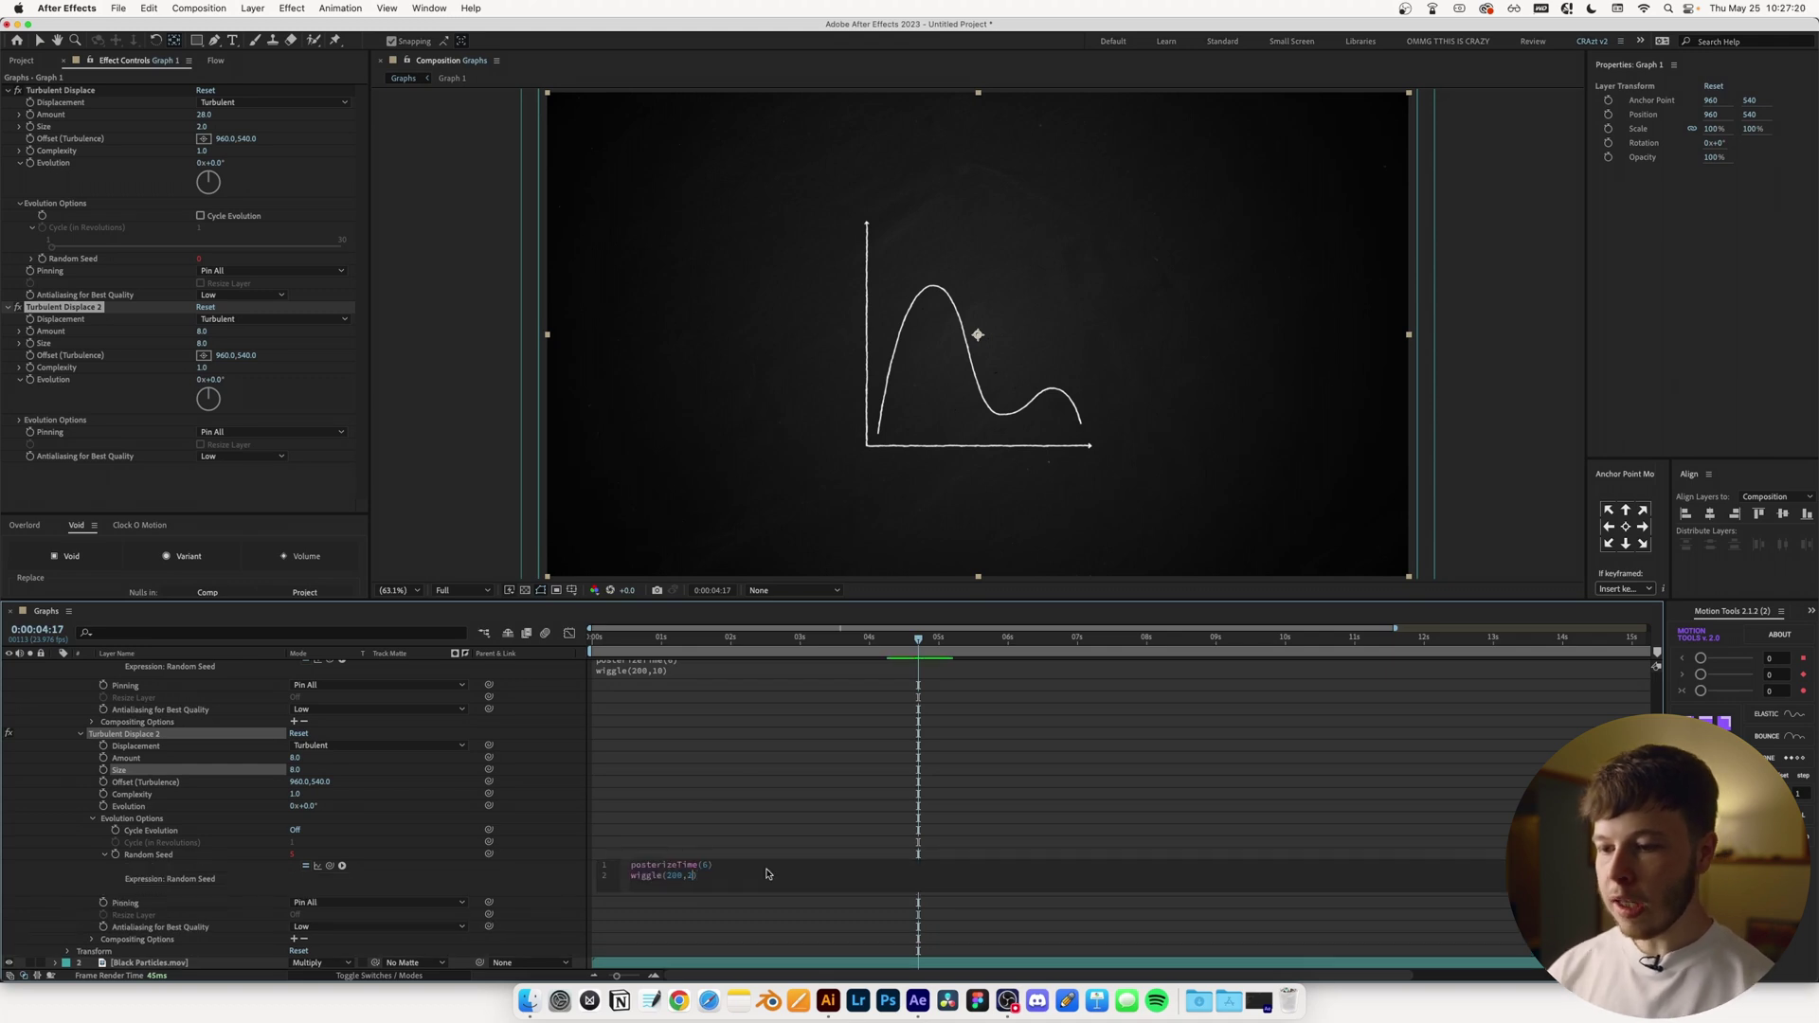
pyautogui.click(695, 748)
pyautogui.scroll(5, 695, 748)
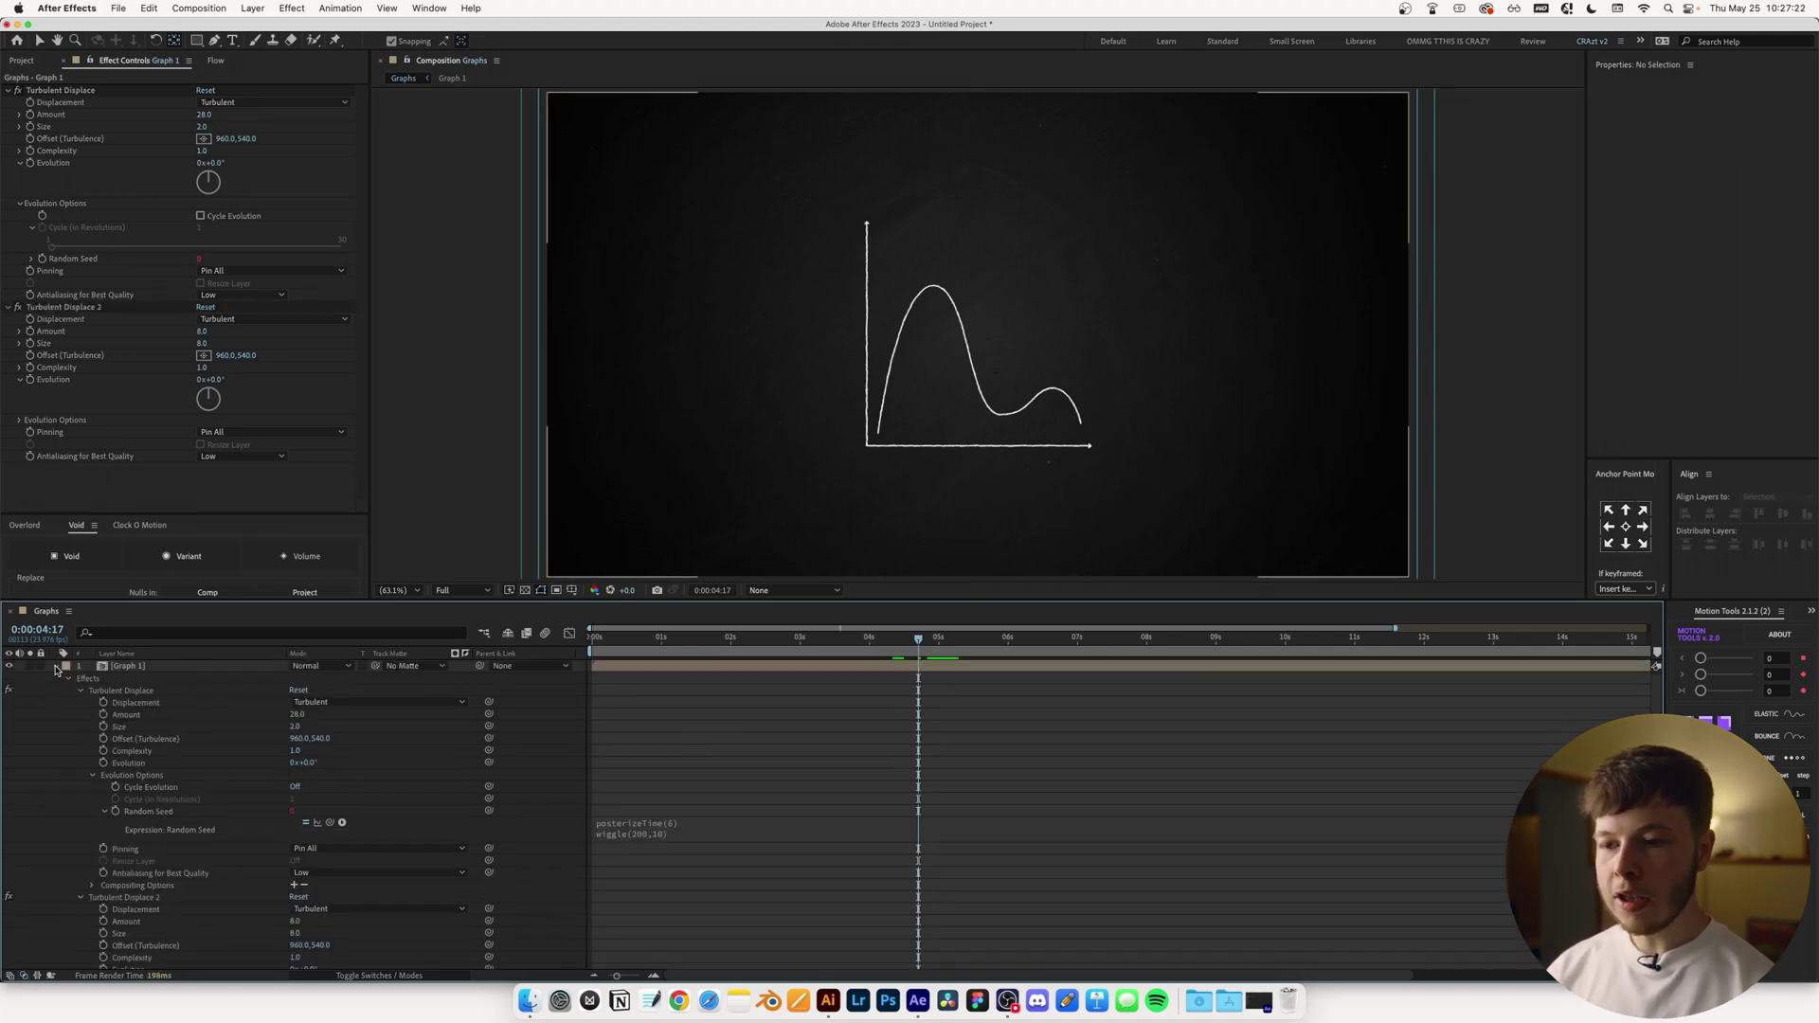
pyautogui.click(55, 666)
pyautogui.press('space')
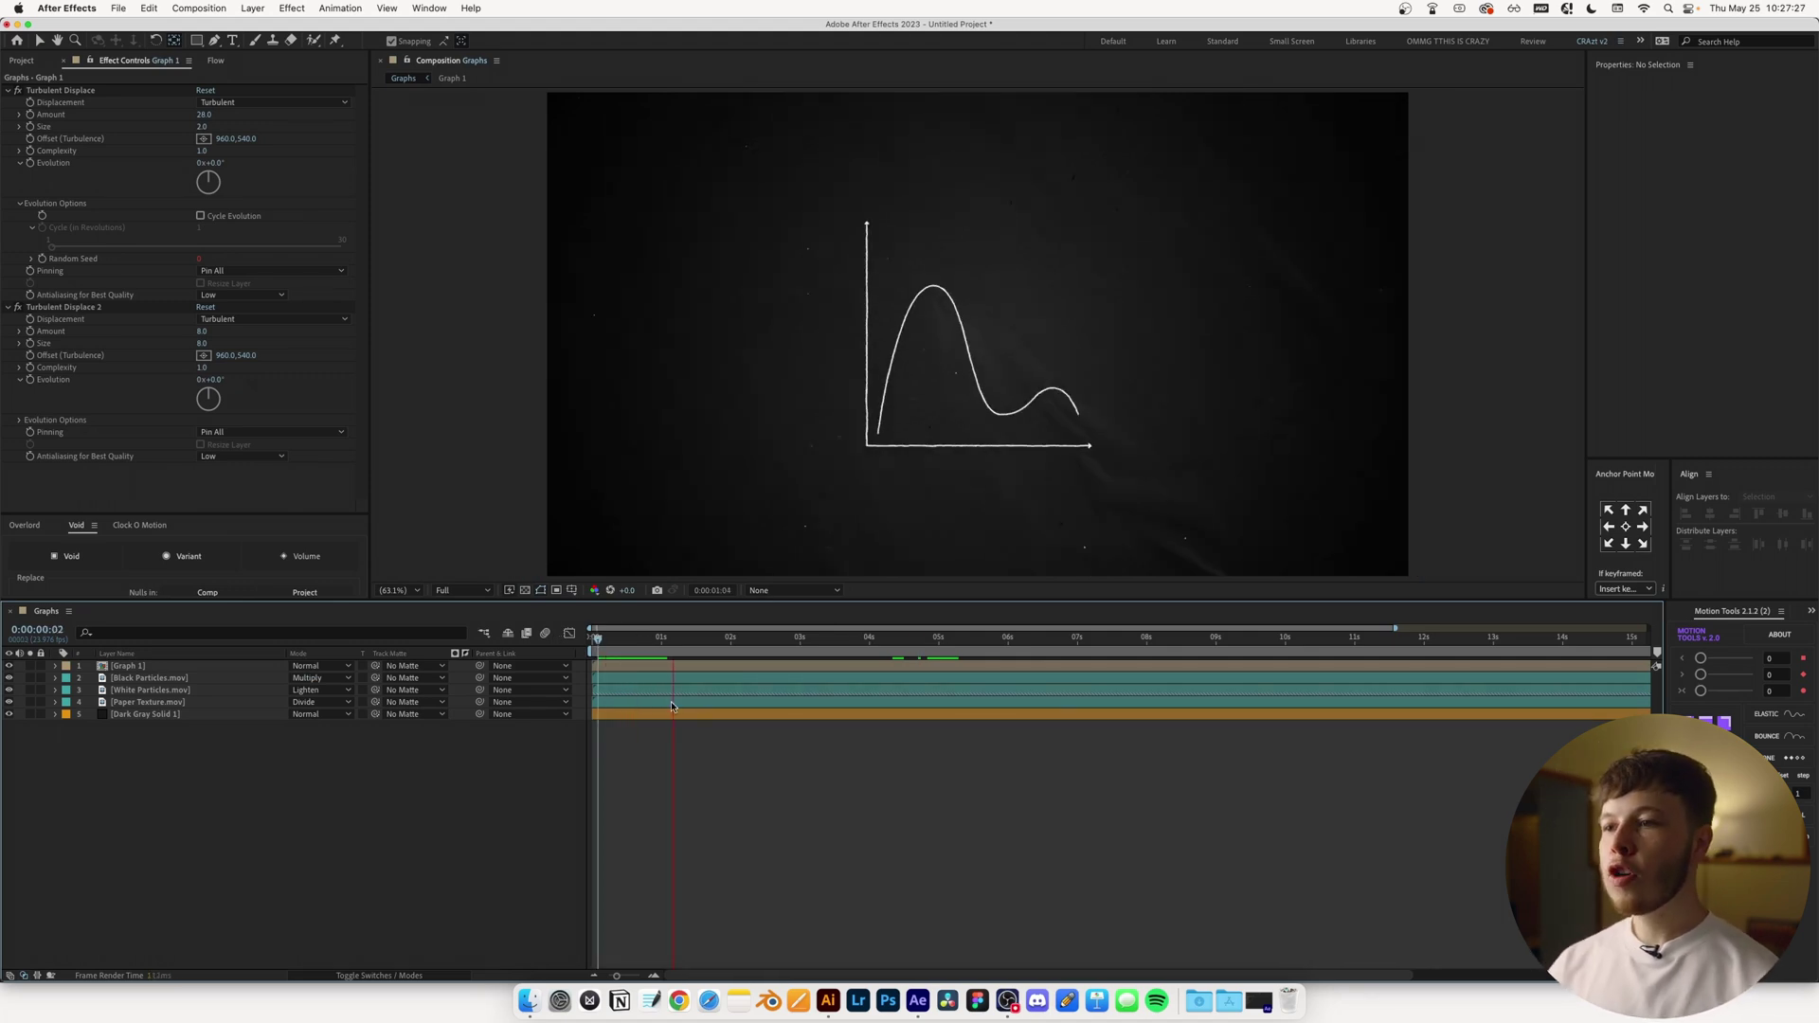
# Inside the Graph 1 composition, set the Graph Curve layer's stroke color to light cyan 86FBFF
pyautogui.doubleClick(156, 668)
pyautogui.click(153, 668)
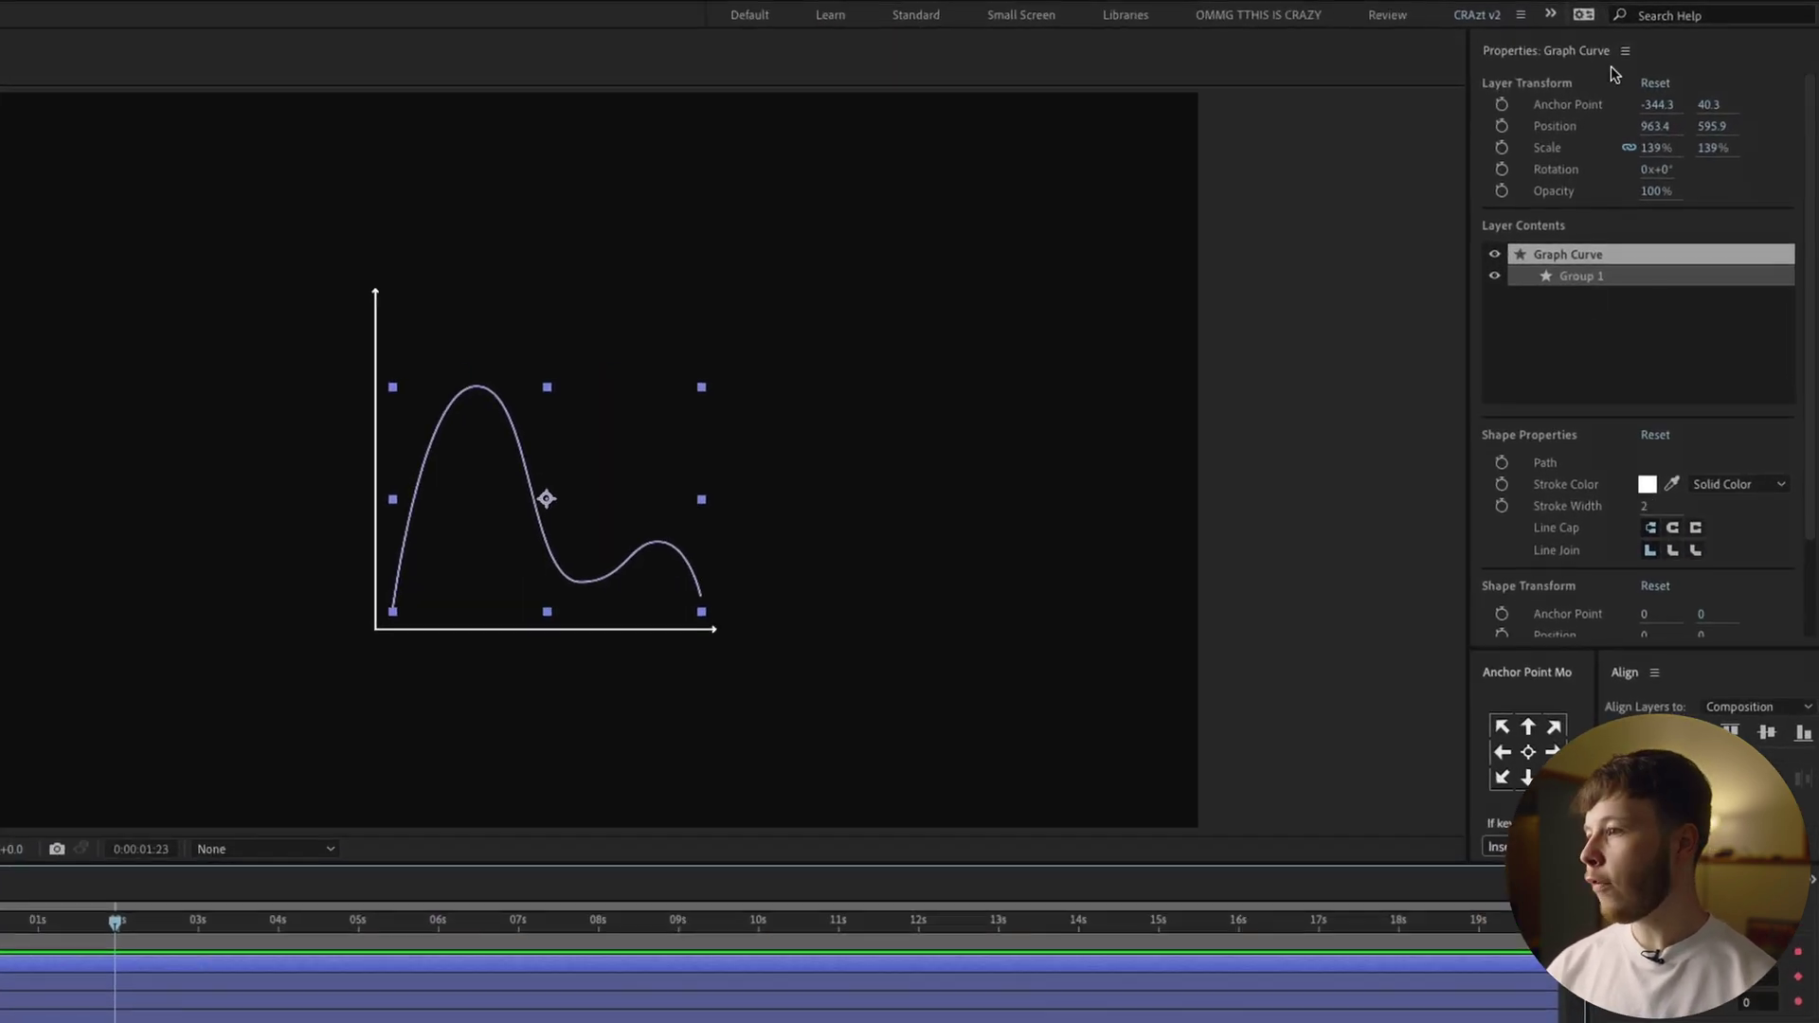
pyautogui.click(1647, 485)
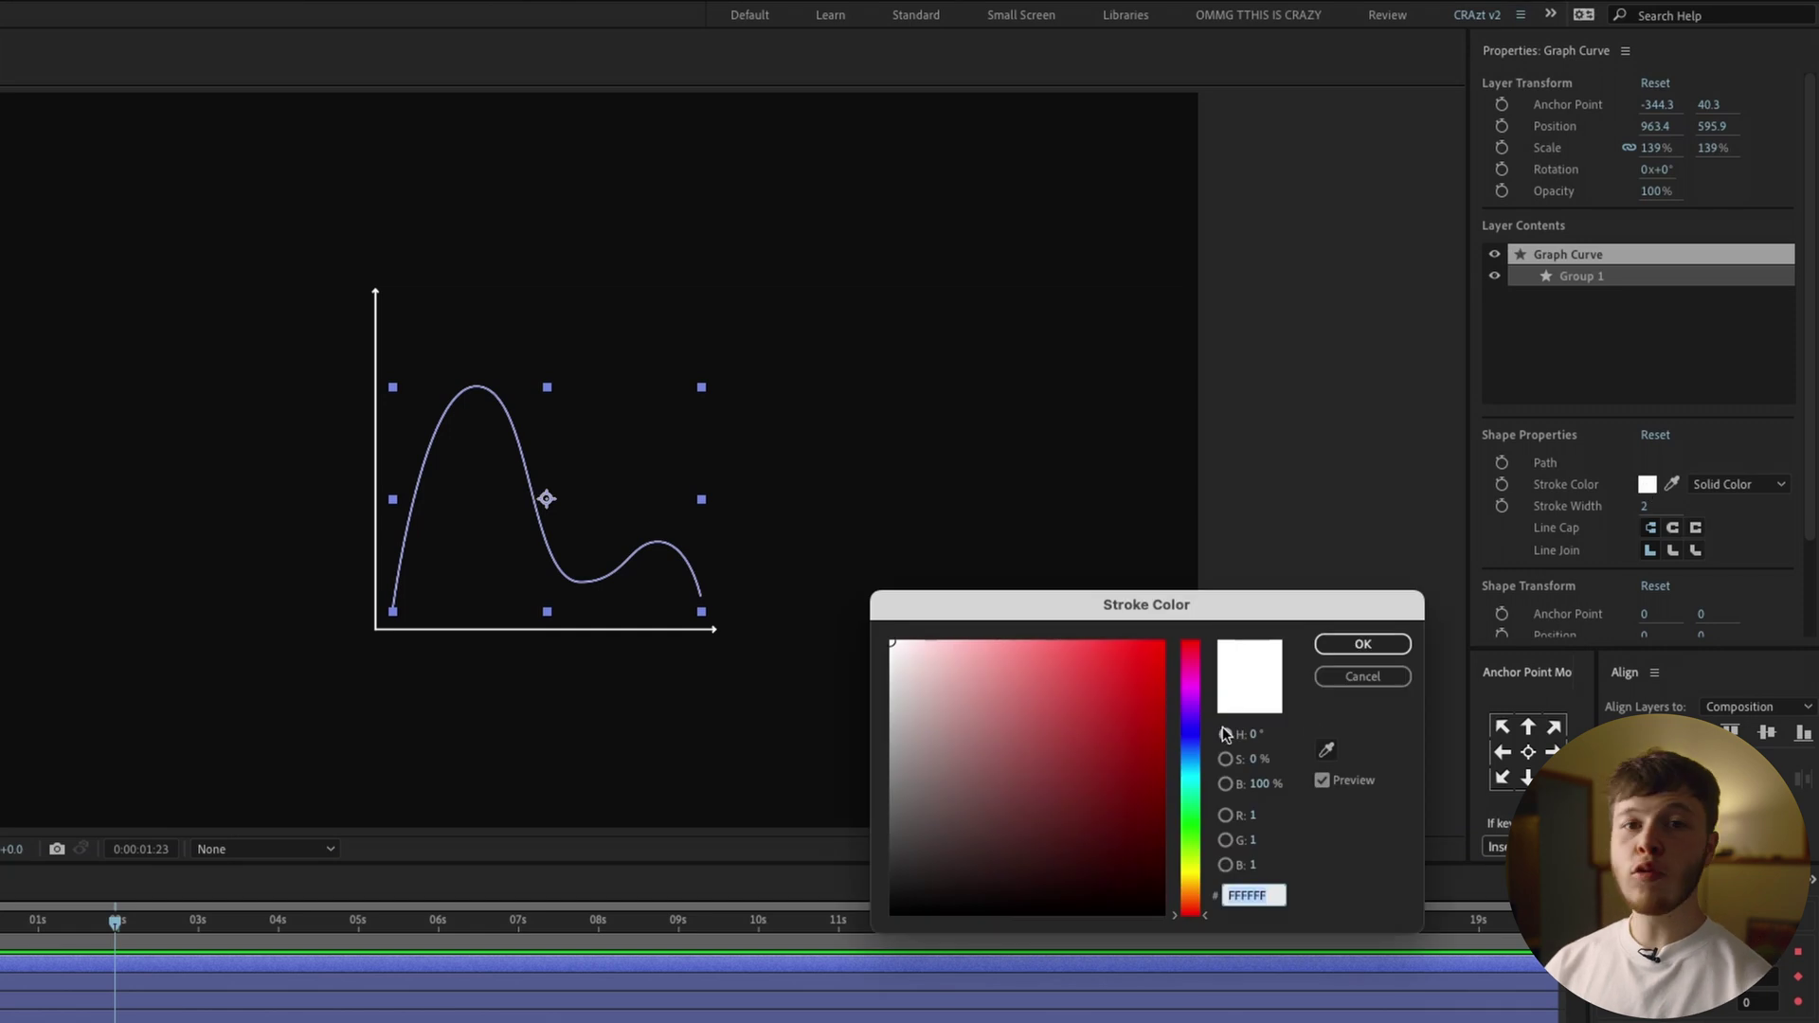
pyautogui.moveTo(1203, 838); pyautogui.dragTo(1200, 776)
pyautogui.moveTo(1021, 733)
pyautogui.mouseDown()
pyautogui.moveTo(989, 628)
pyautogui.moveTo(1020, 621)
pyautogui.mouseUp()
pyautogui.click(1346, 644)
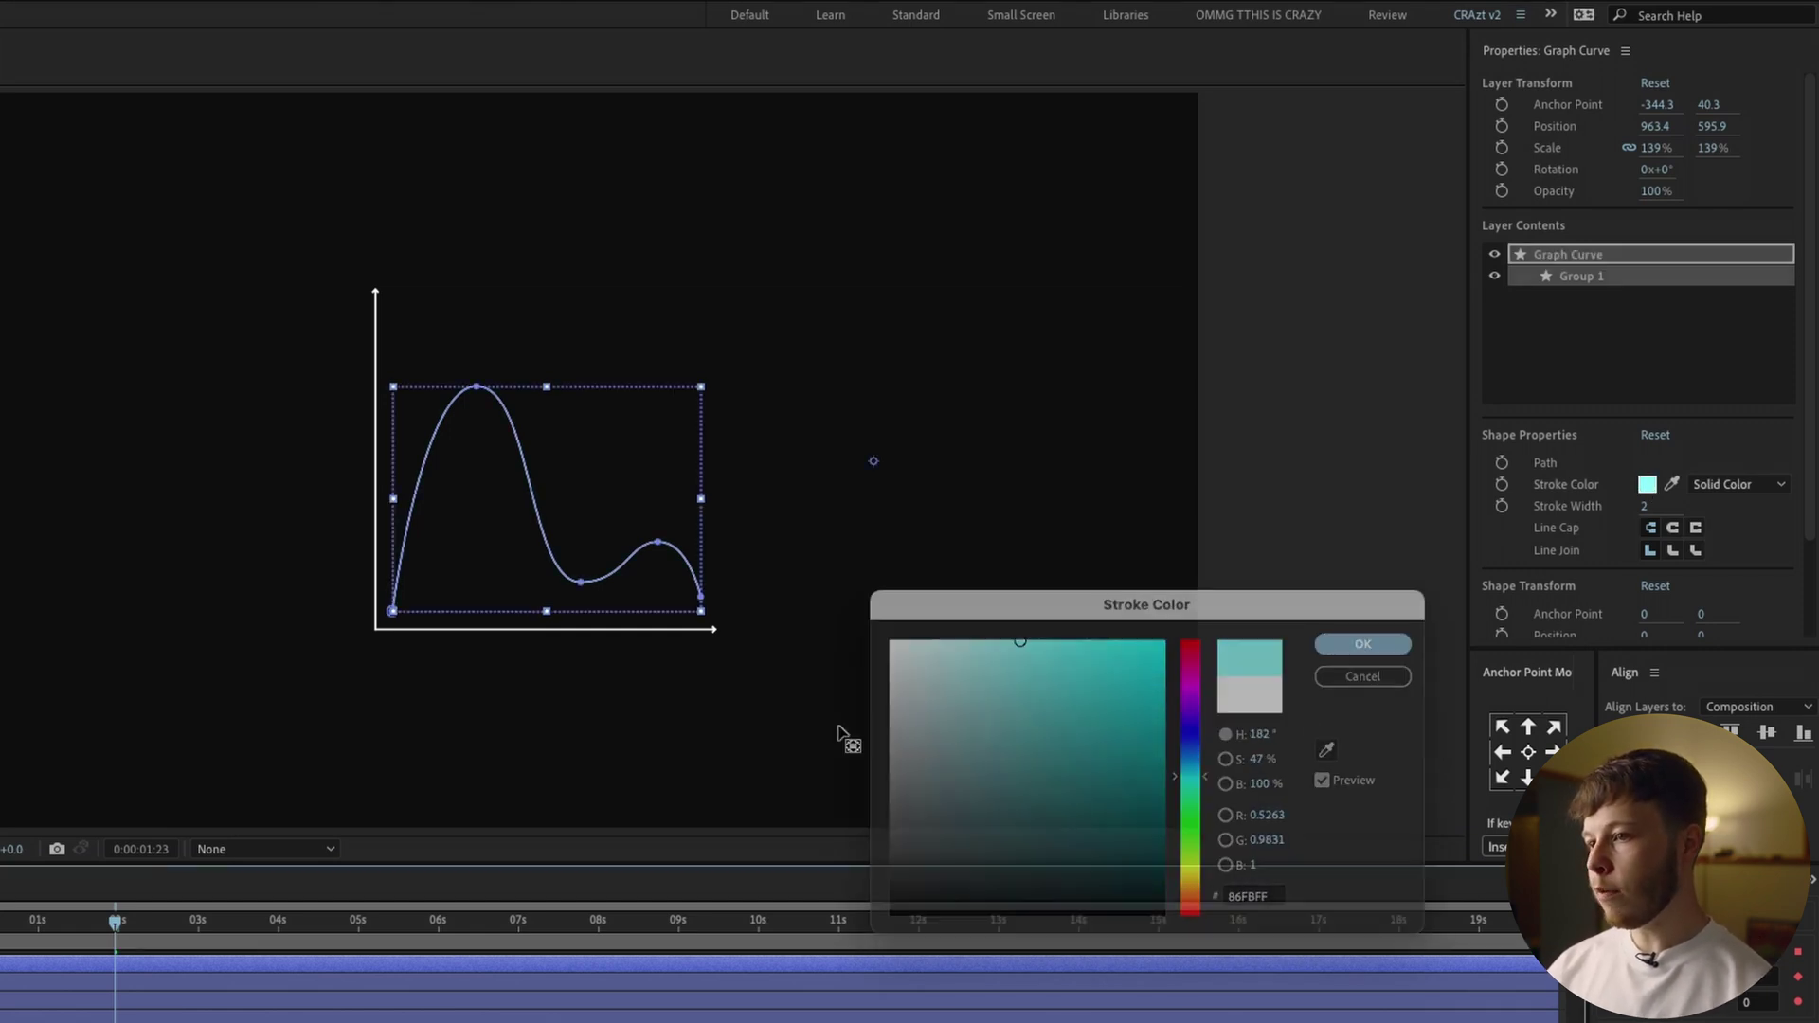
# Apply the Deep Glow effect to the Graph Curve layer
pyautogui.hotkey('ctrl', 'space')
pyautogui.write('de')
pyautogui.press('Return')
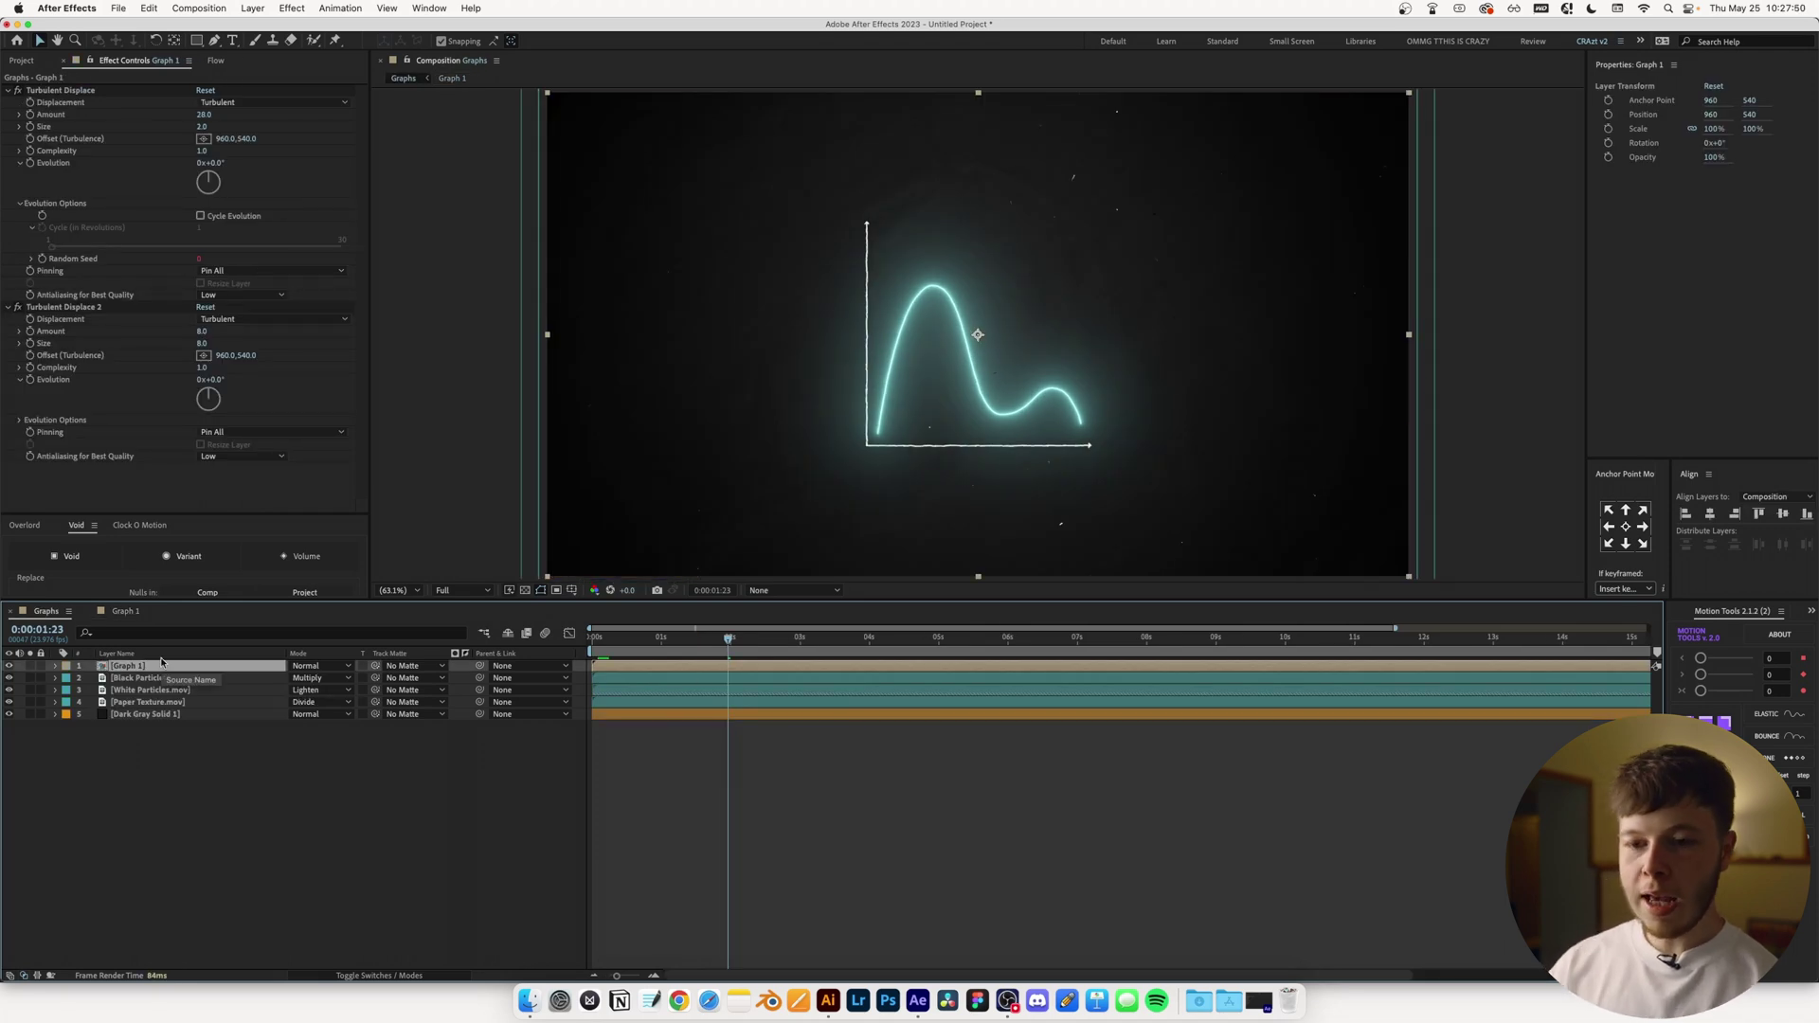
# In the Graphs composition, add an adjustment layer with Posterize Time and set its frame rate to 12
pyautogui.press('super+alt+y')
pyautogui.hotkey('ctrl', 'space')
pyautogui.write('pos')
pyautogui.press('Return')
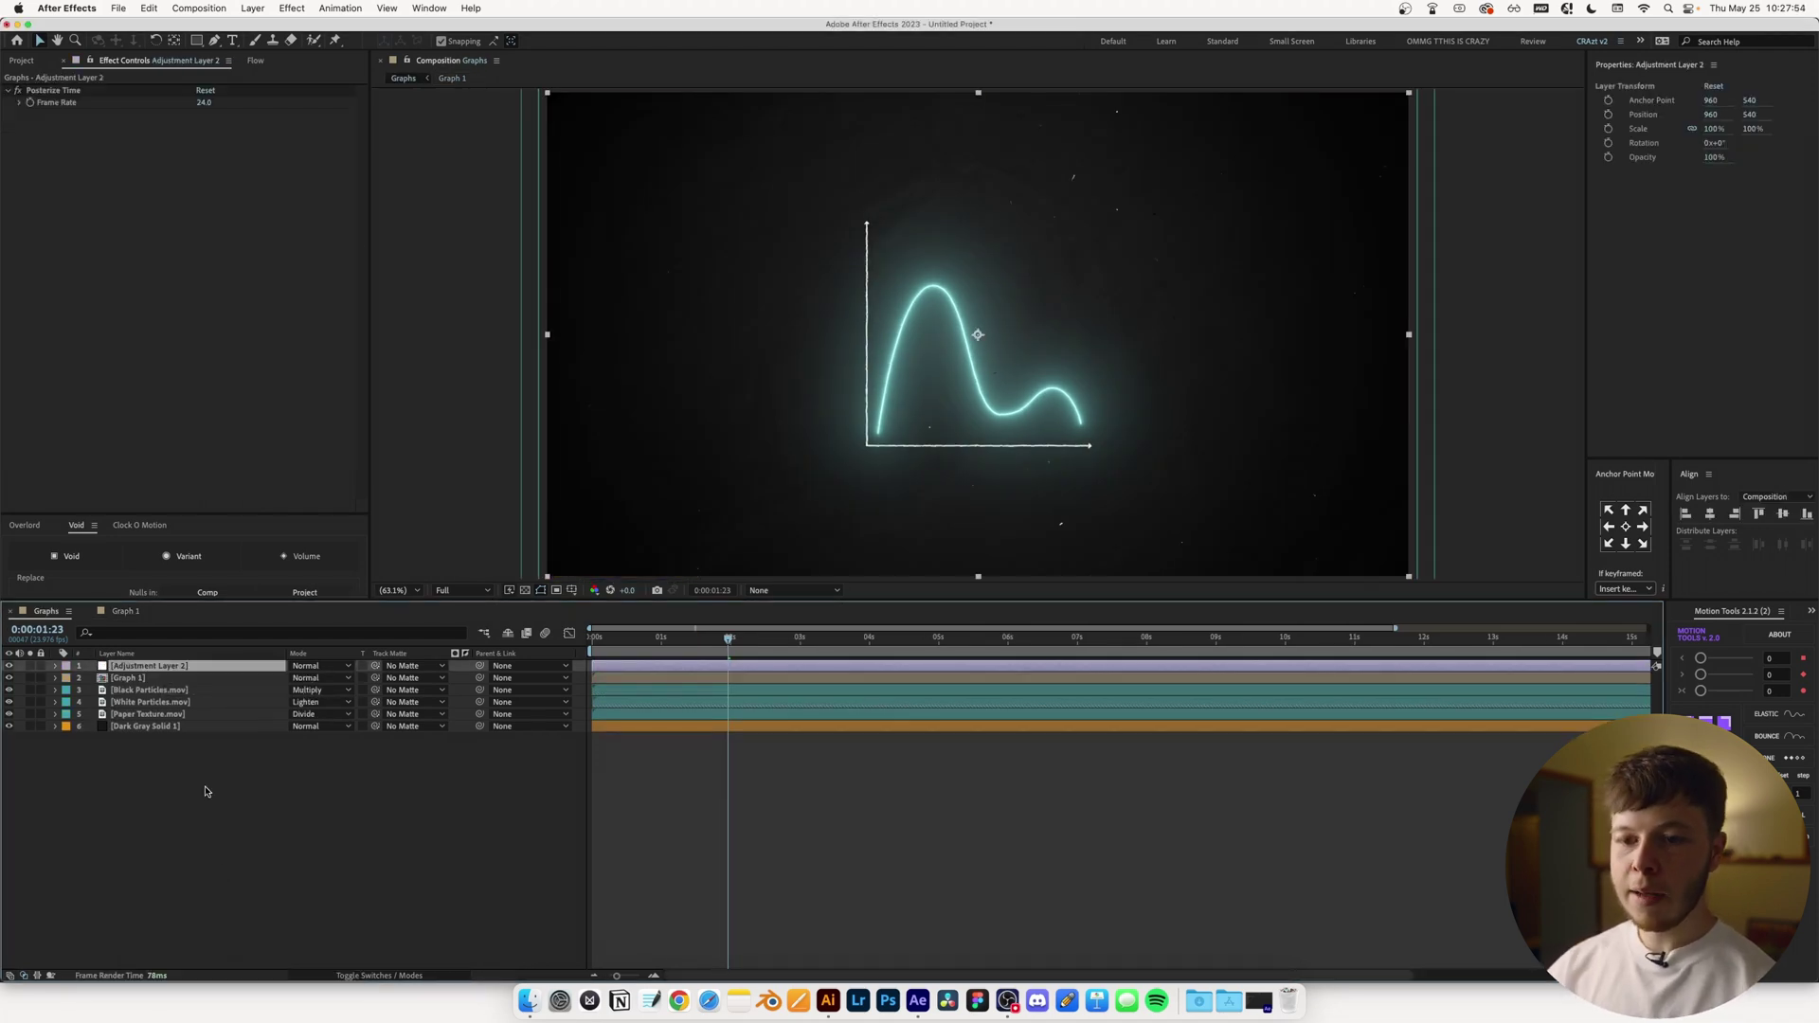
pyautogui.click(204, 101)
pyautogui.write('12')
pyautogui.press('Return')
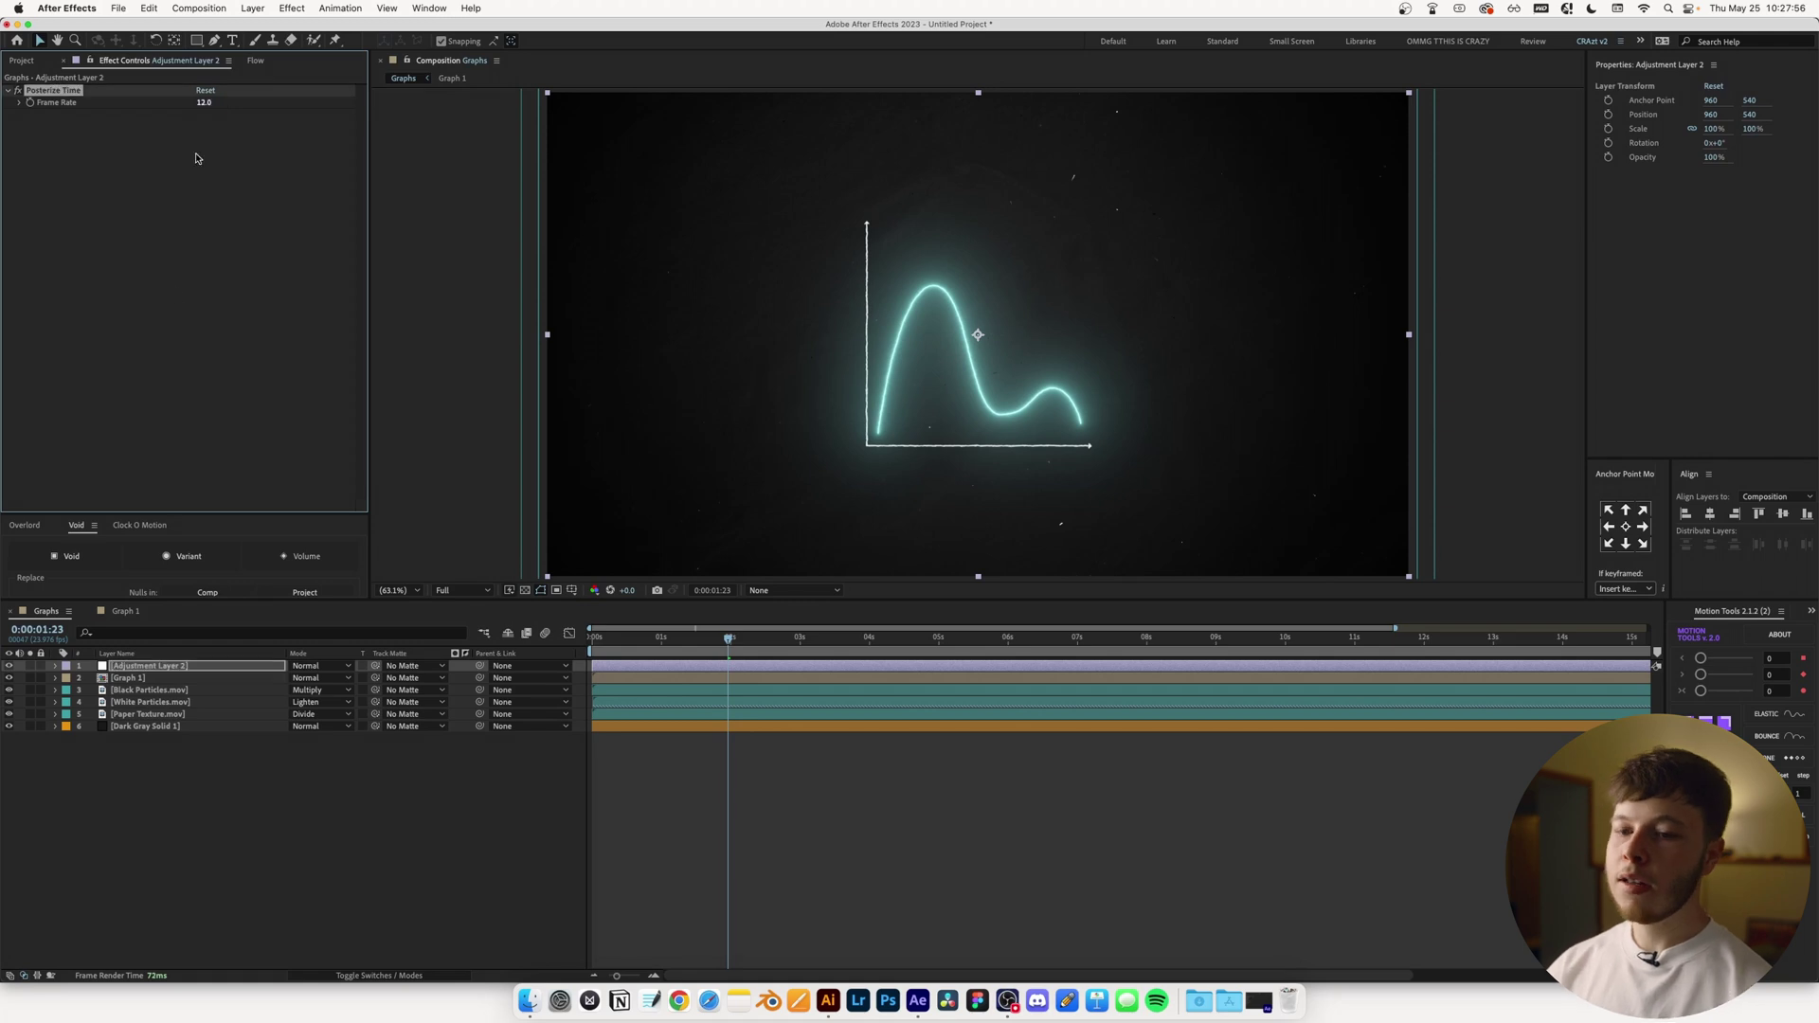
# Rename the adjustment layer Posterize Time and preview the graph animation
pyautogui.click(136, 667)
pyautogui.press('Return')
pyautogui.write('Posterizw Ti')
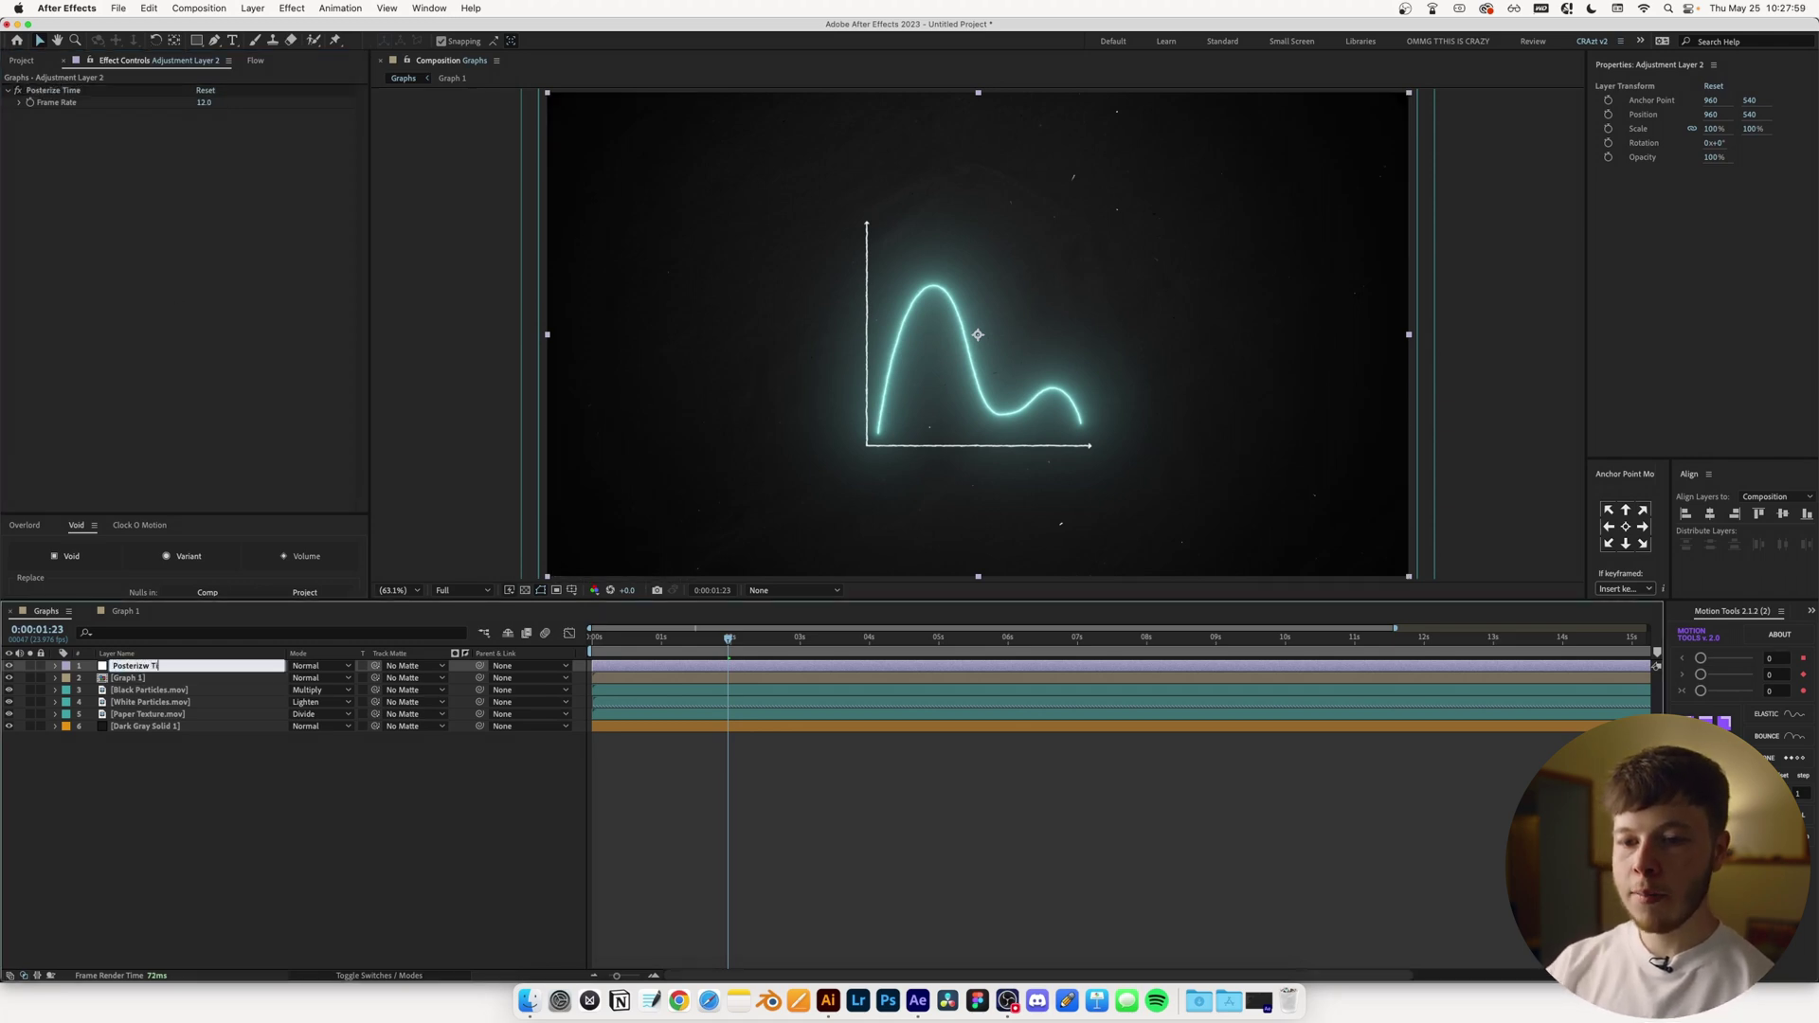
pyautogui.press('space')
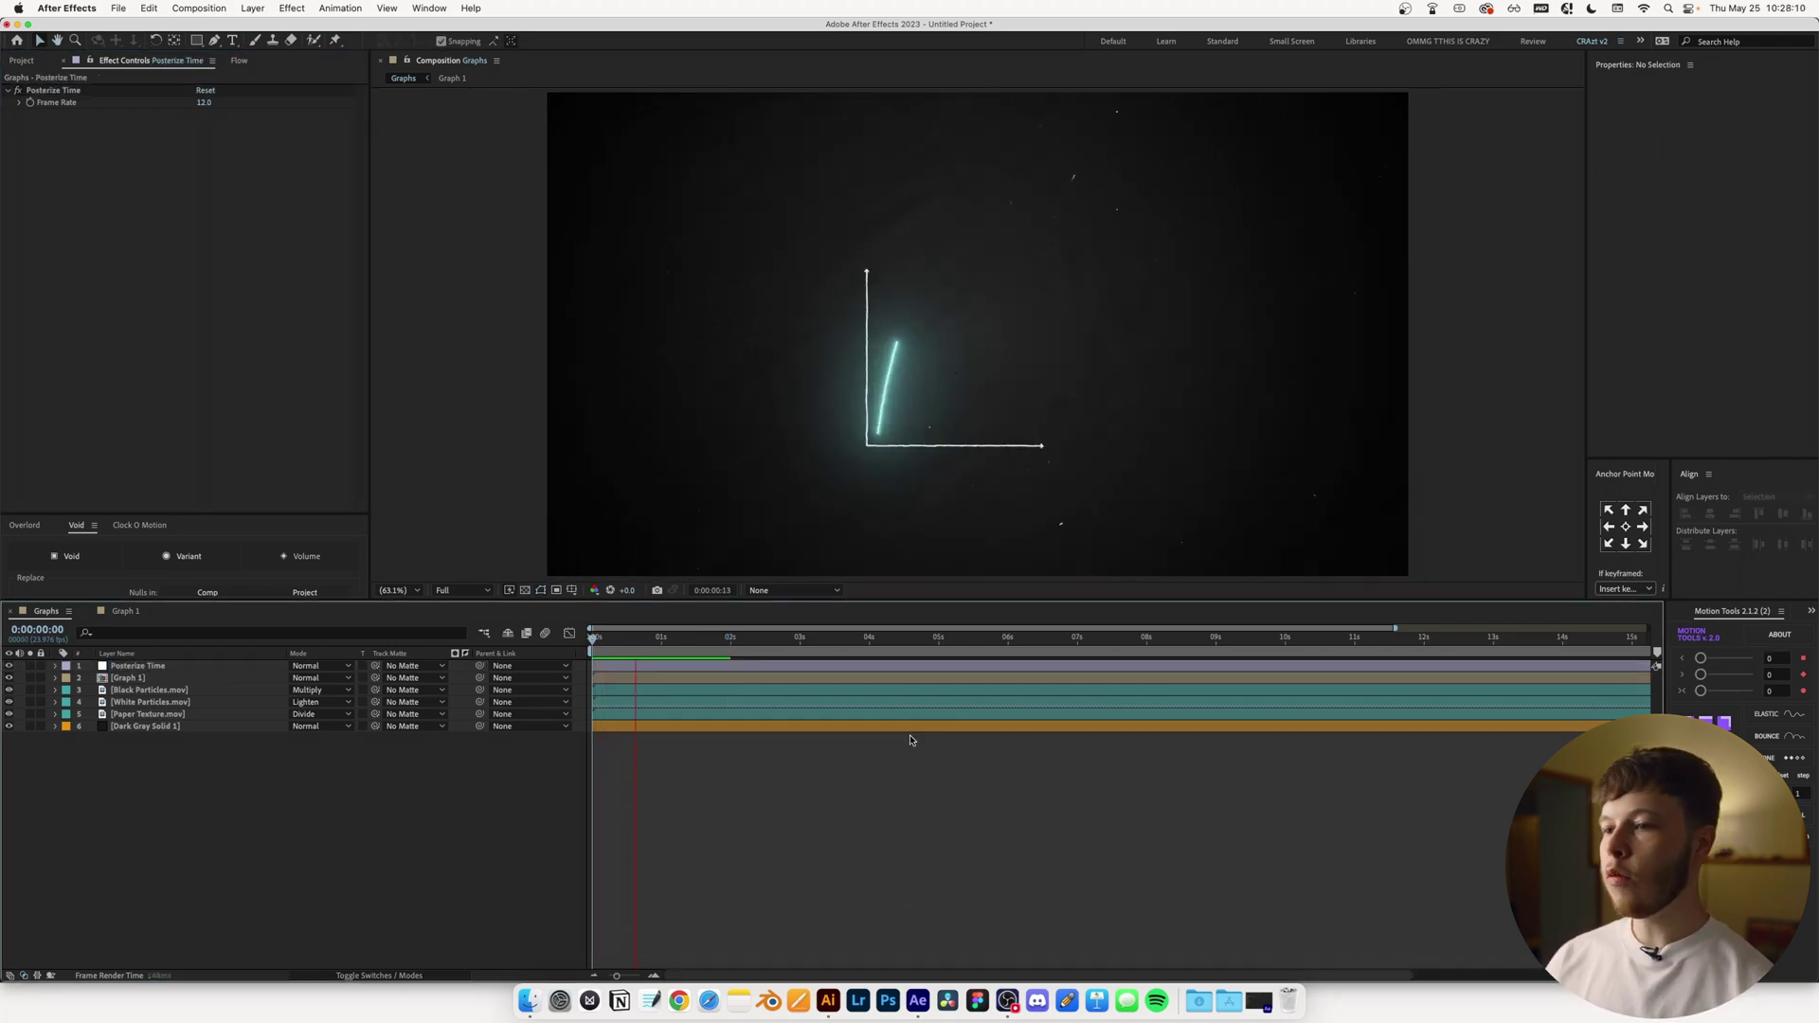
# Add an expression to the Exposure of Graph Curve's Deep Glow, with posterizeTime(6) as its first line
pyautogui.doubleClick(128, 677)
pyautogui.click(150, 668)
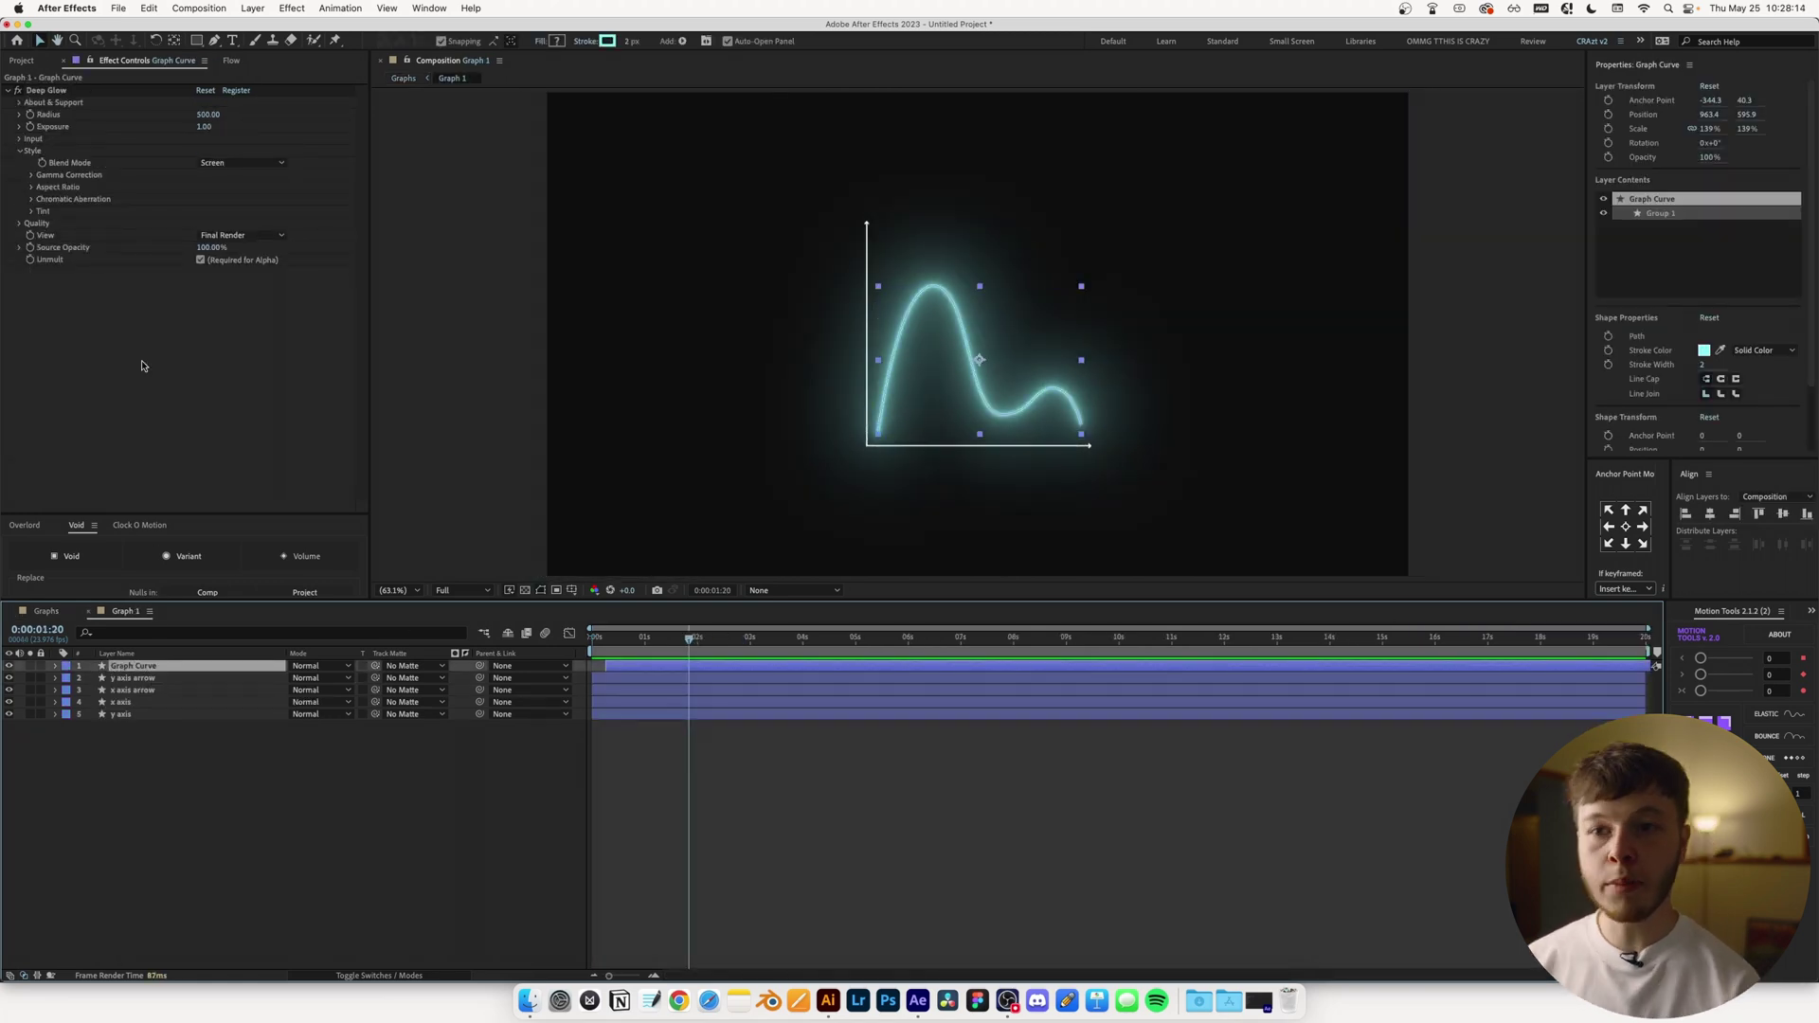
pyautogui.keyDown('alt'); pyautogui.click(30, 126); pyautogui.keyUp('alt')
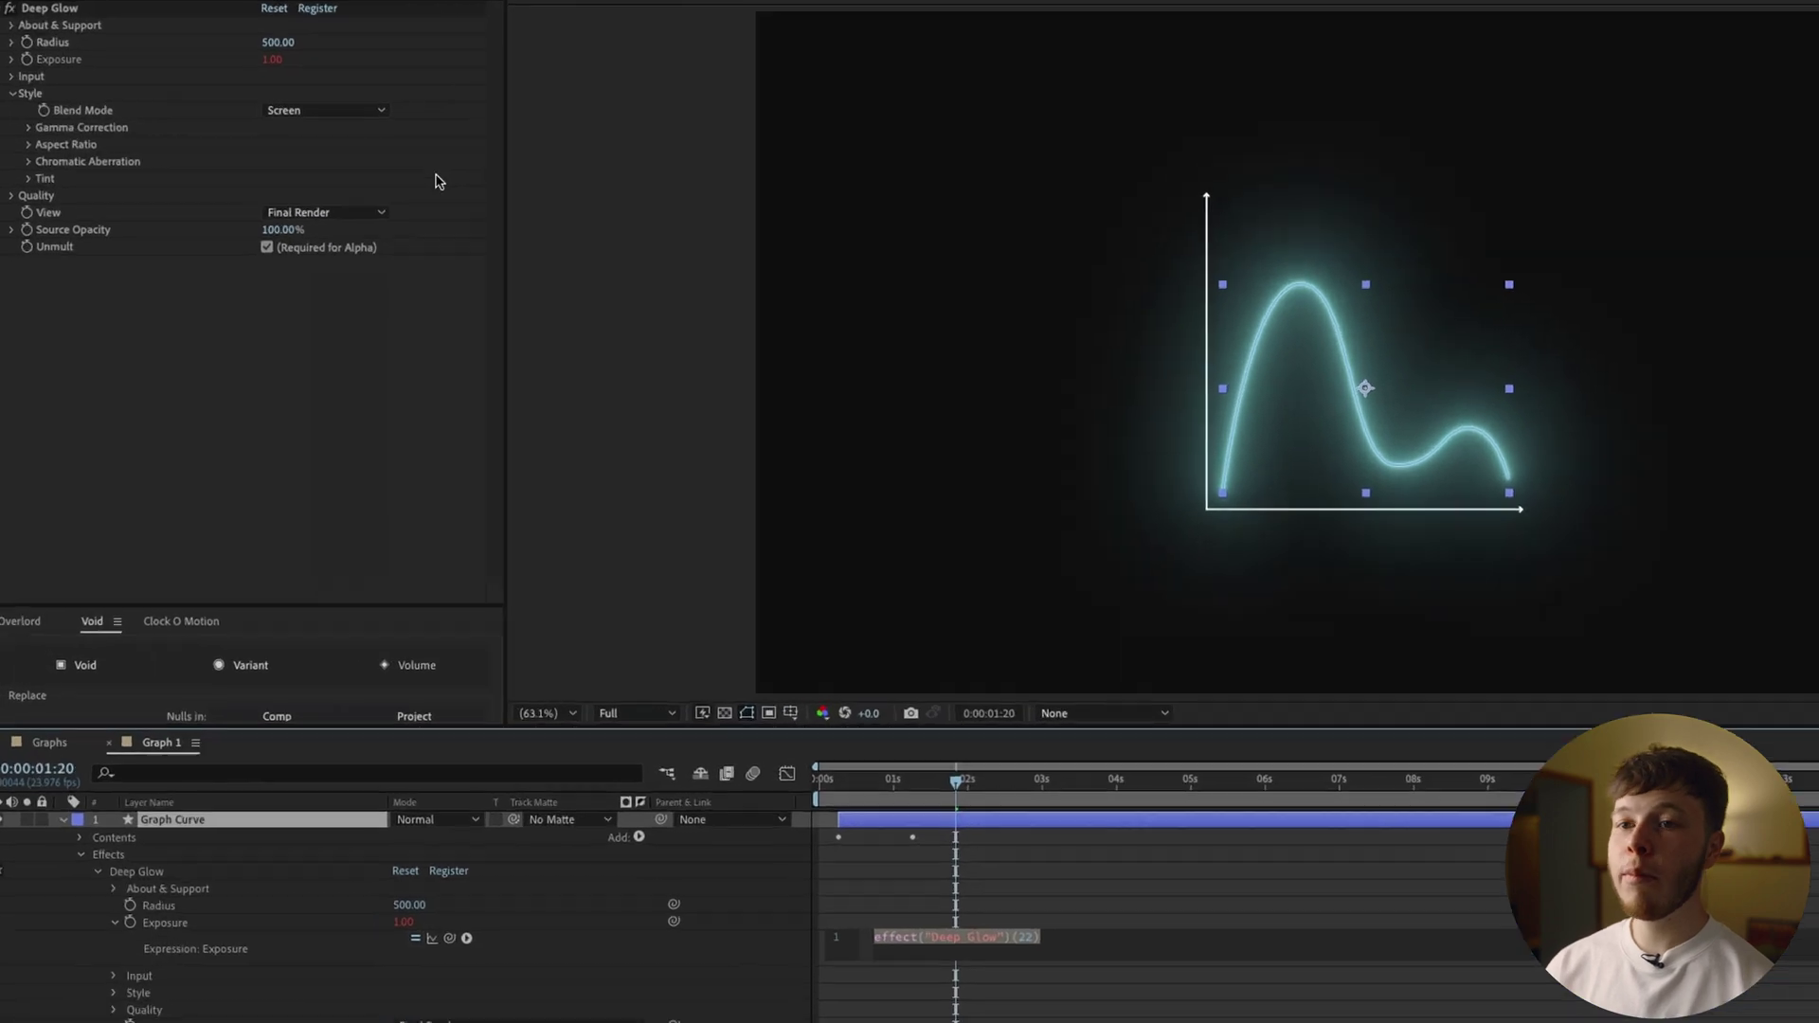
pyautogui.write('pos')
pyautogui.write('teris')
pyautogui.press('super+a')
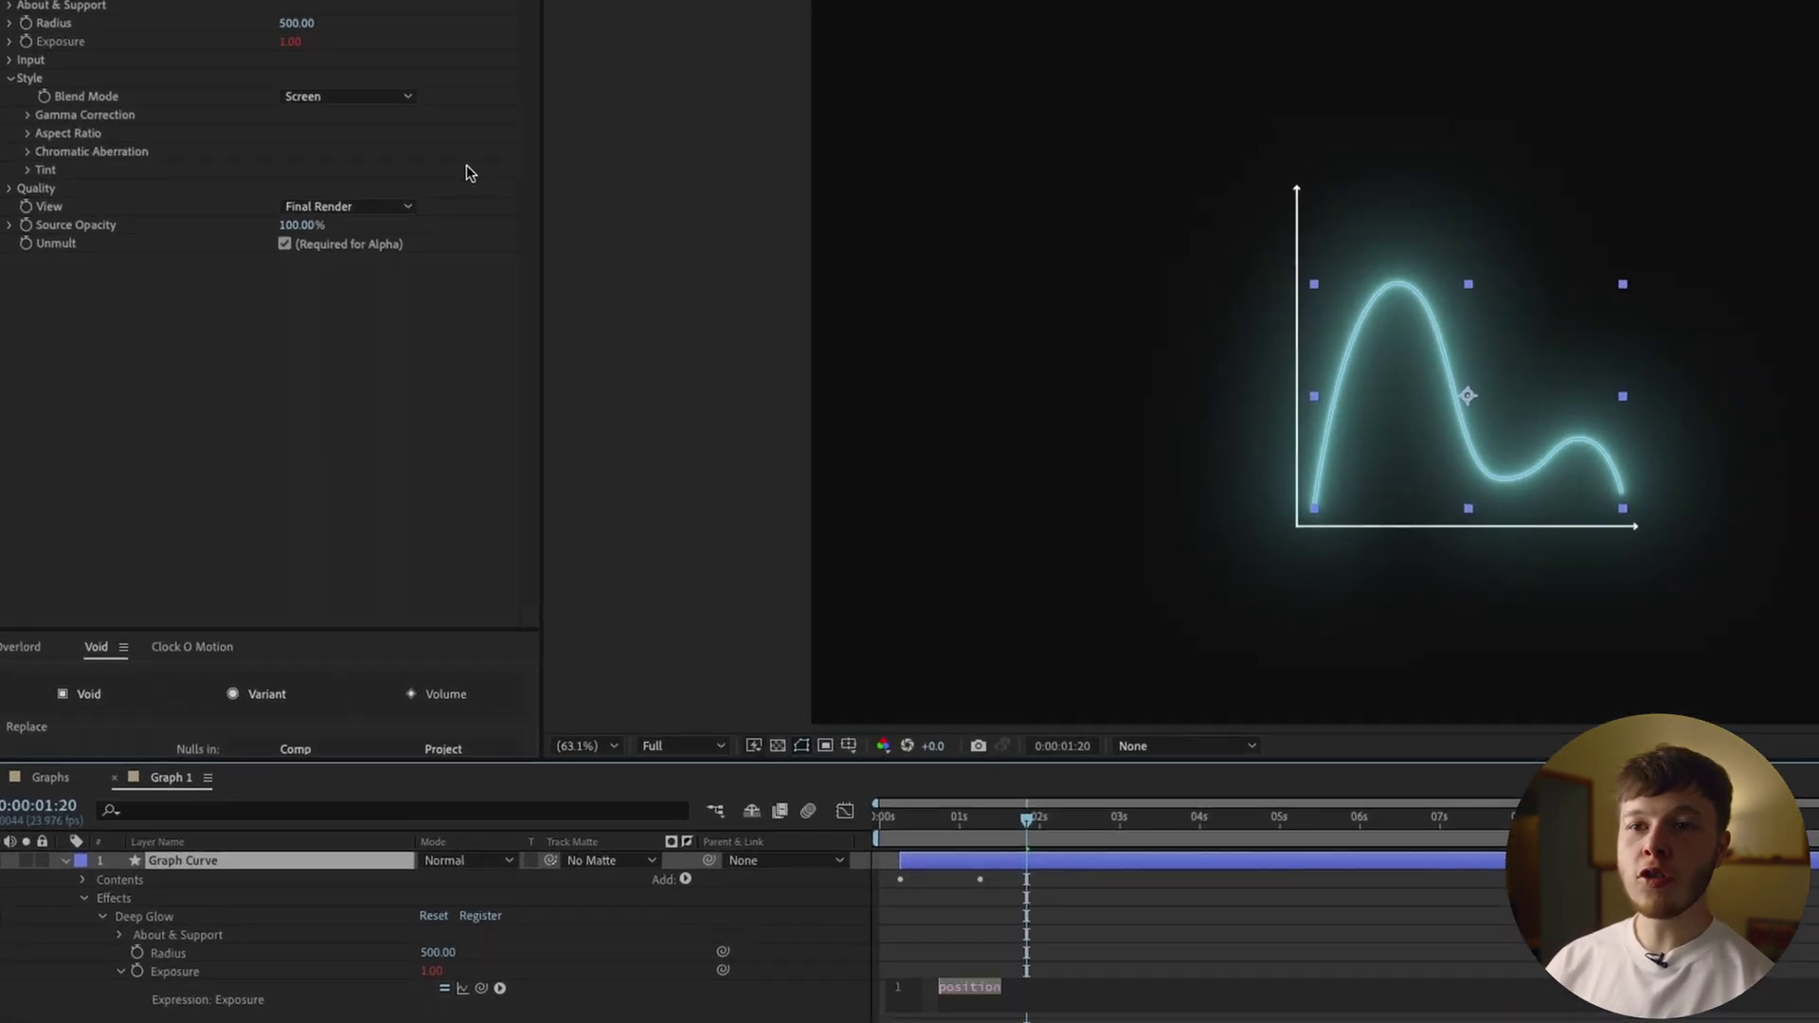
pyautogui.press('BackSpace')
pyautogui.write('Post')
pyautogui.press('Return')
pyautogui.write('6')
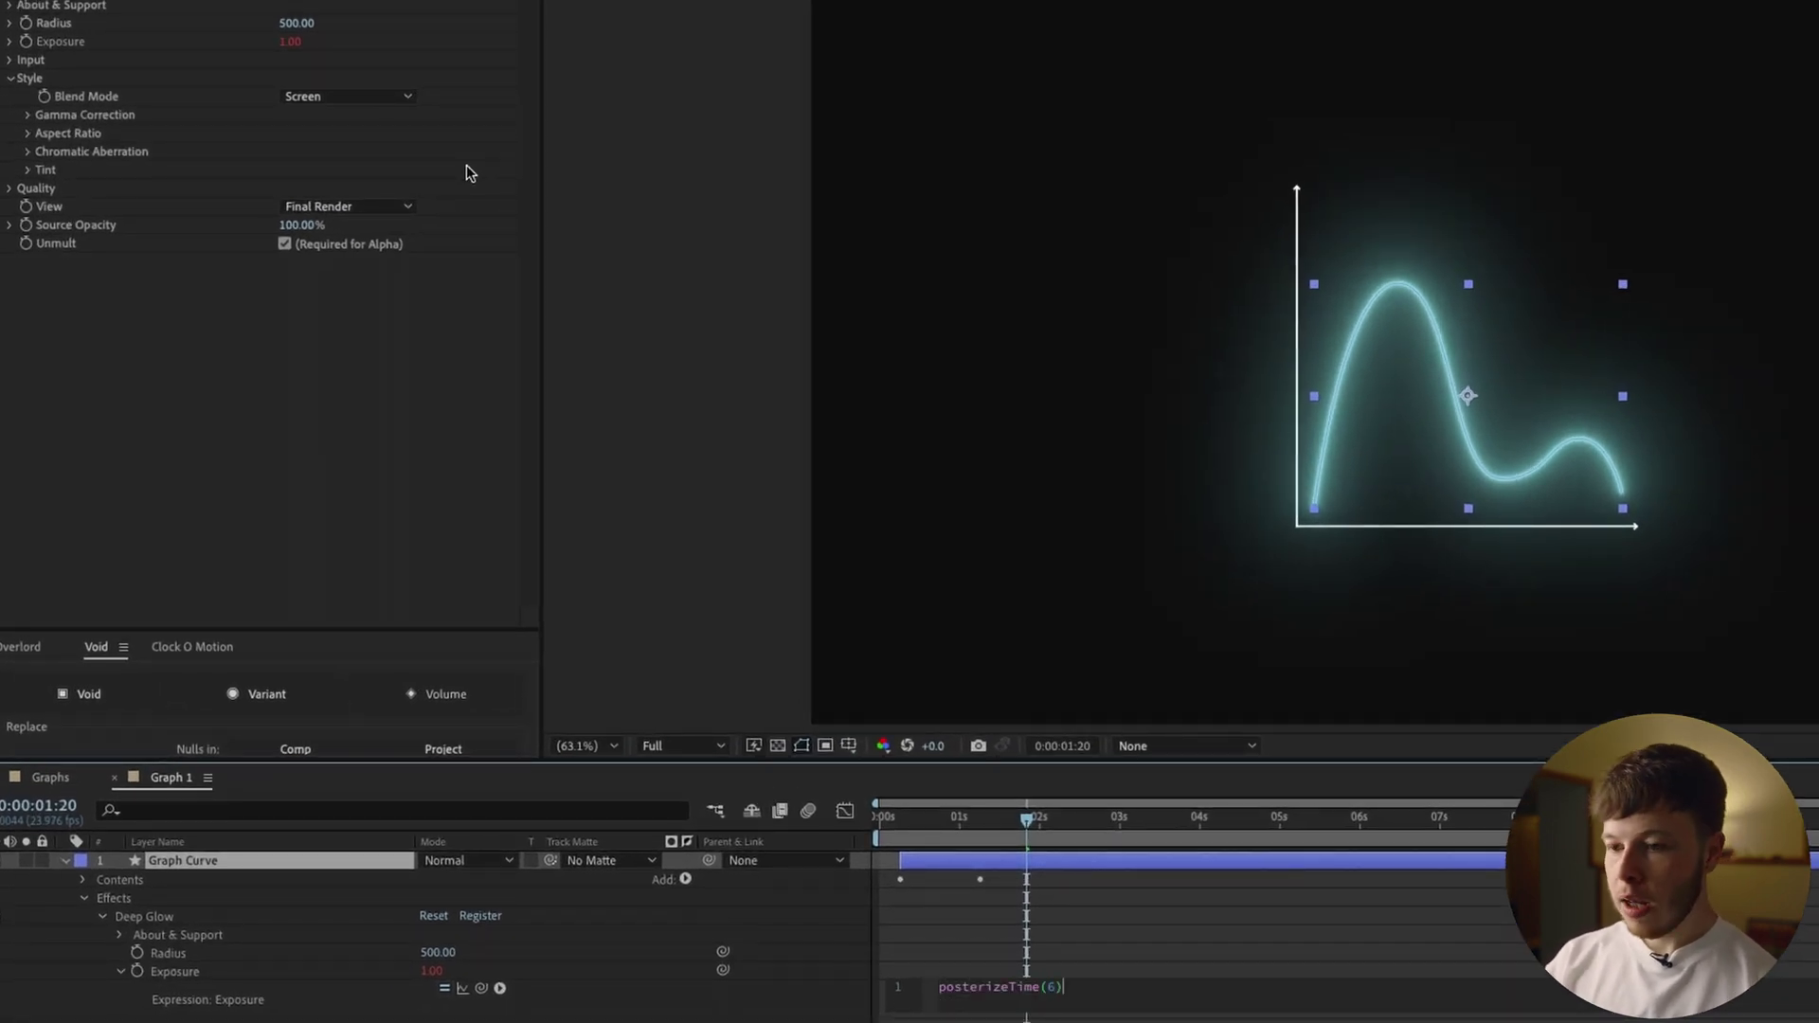
# Add wiggle(200,0.3) as the second line of the Exposure expression and preview the flicker in the Graphs composition
pyautogui.press('Return')
pyautogui.write('wiggle(200,0.3')
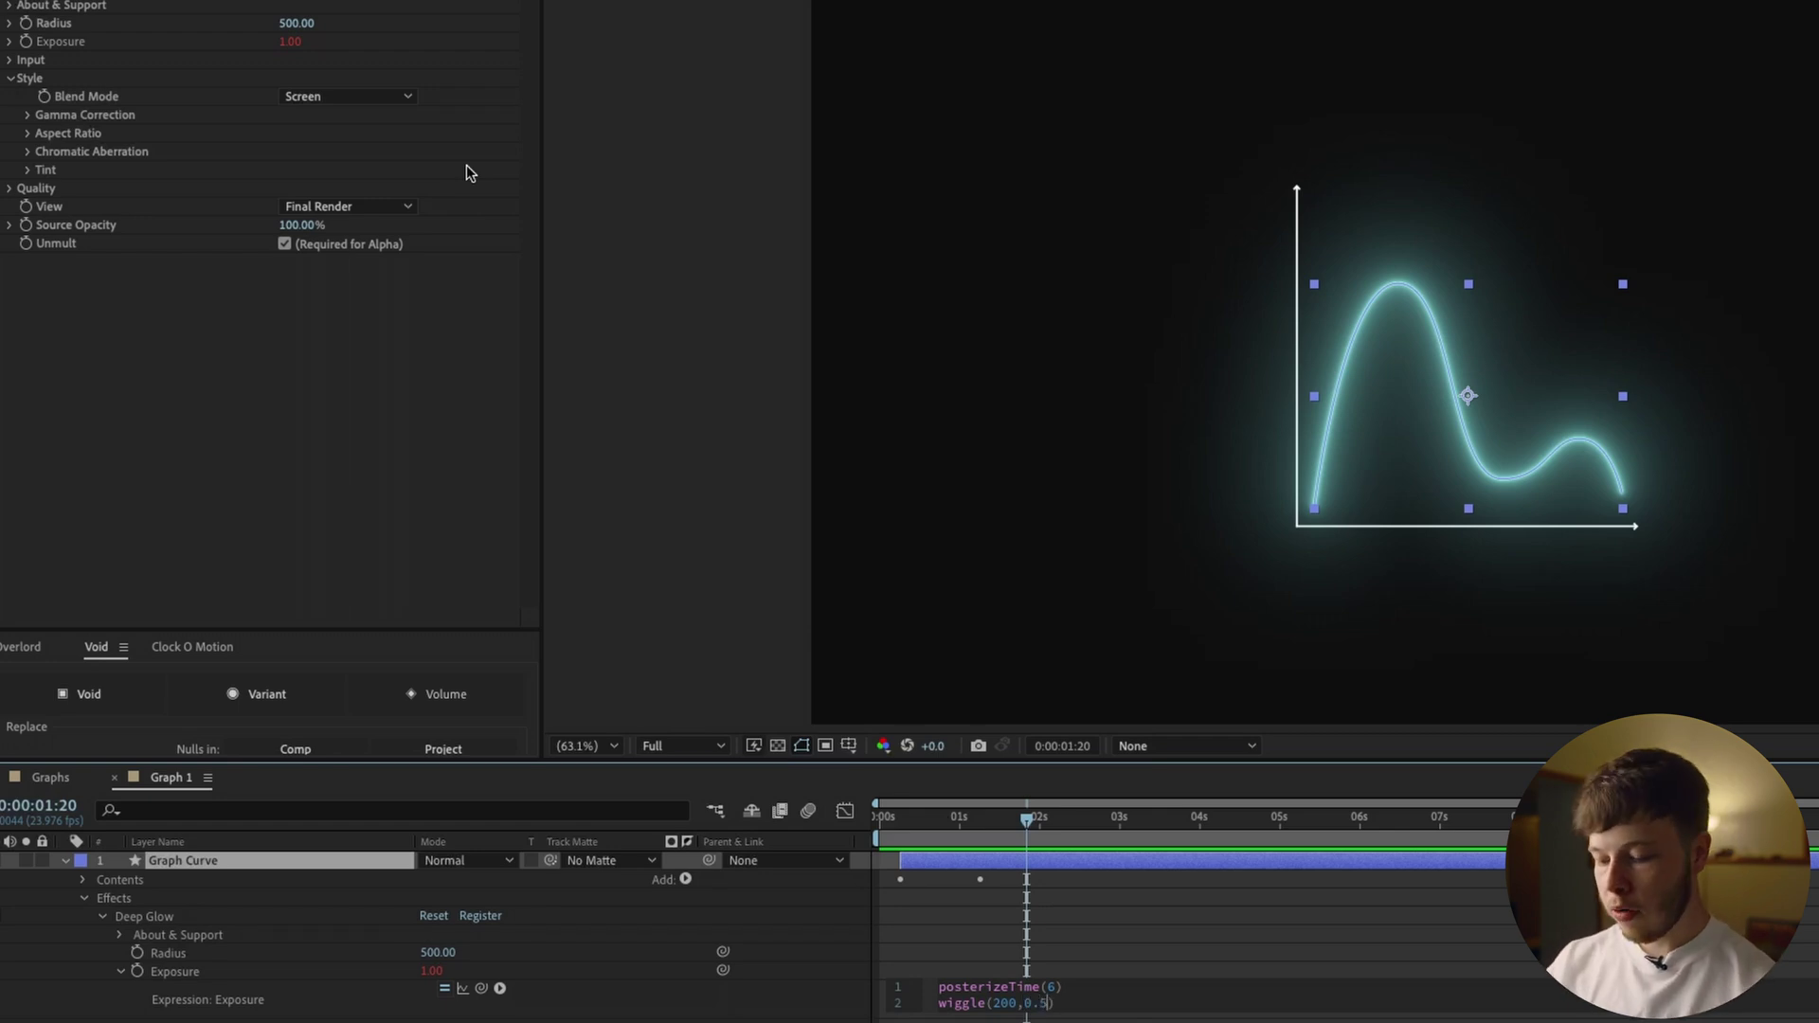
pyautogui.press('Return')
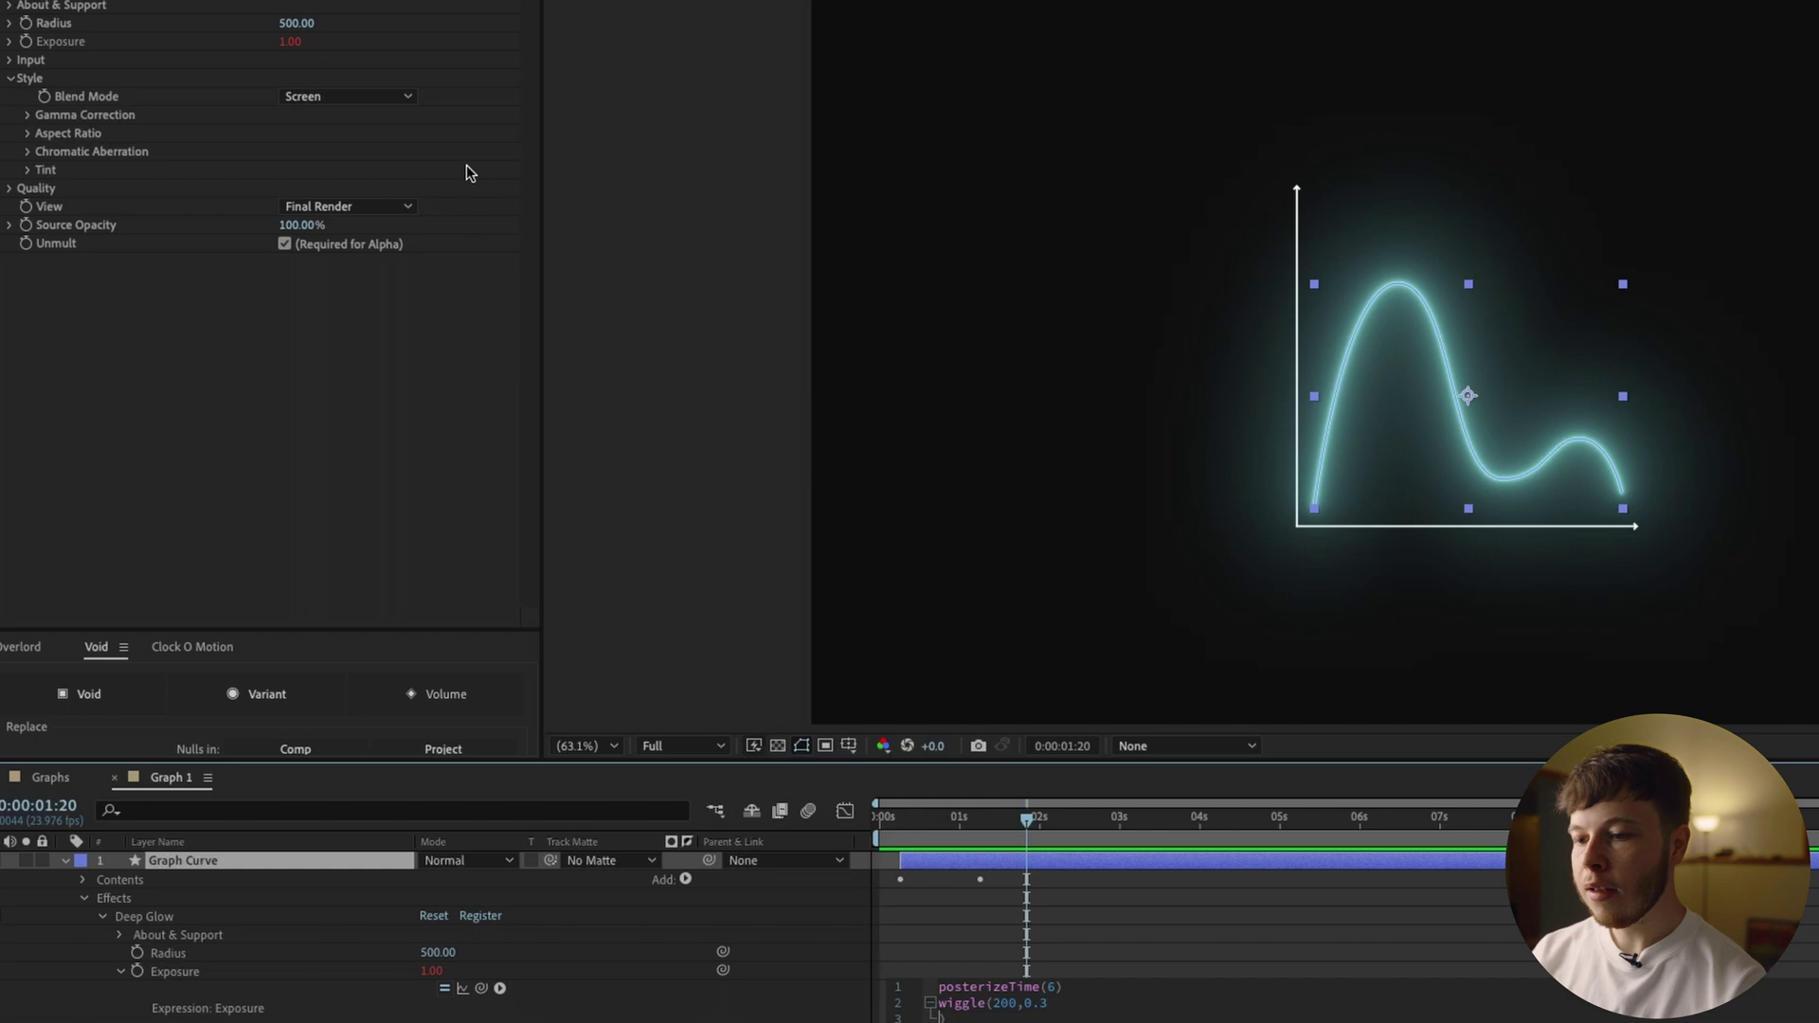
pyautogui.click(569, 995)
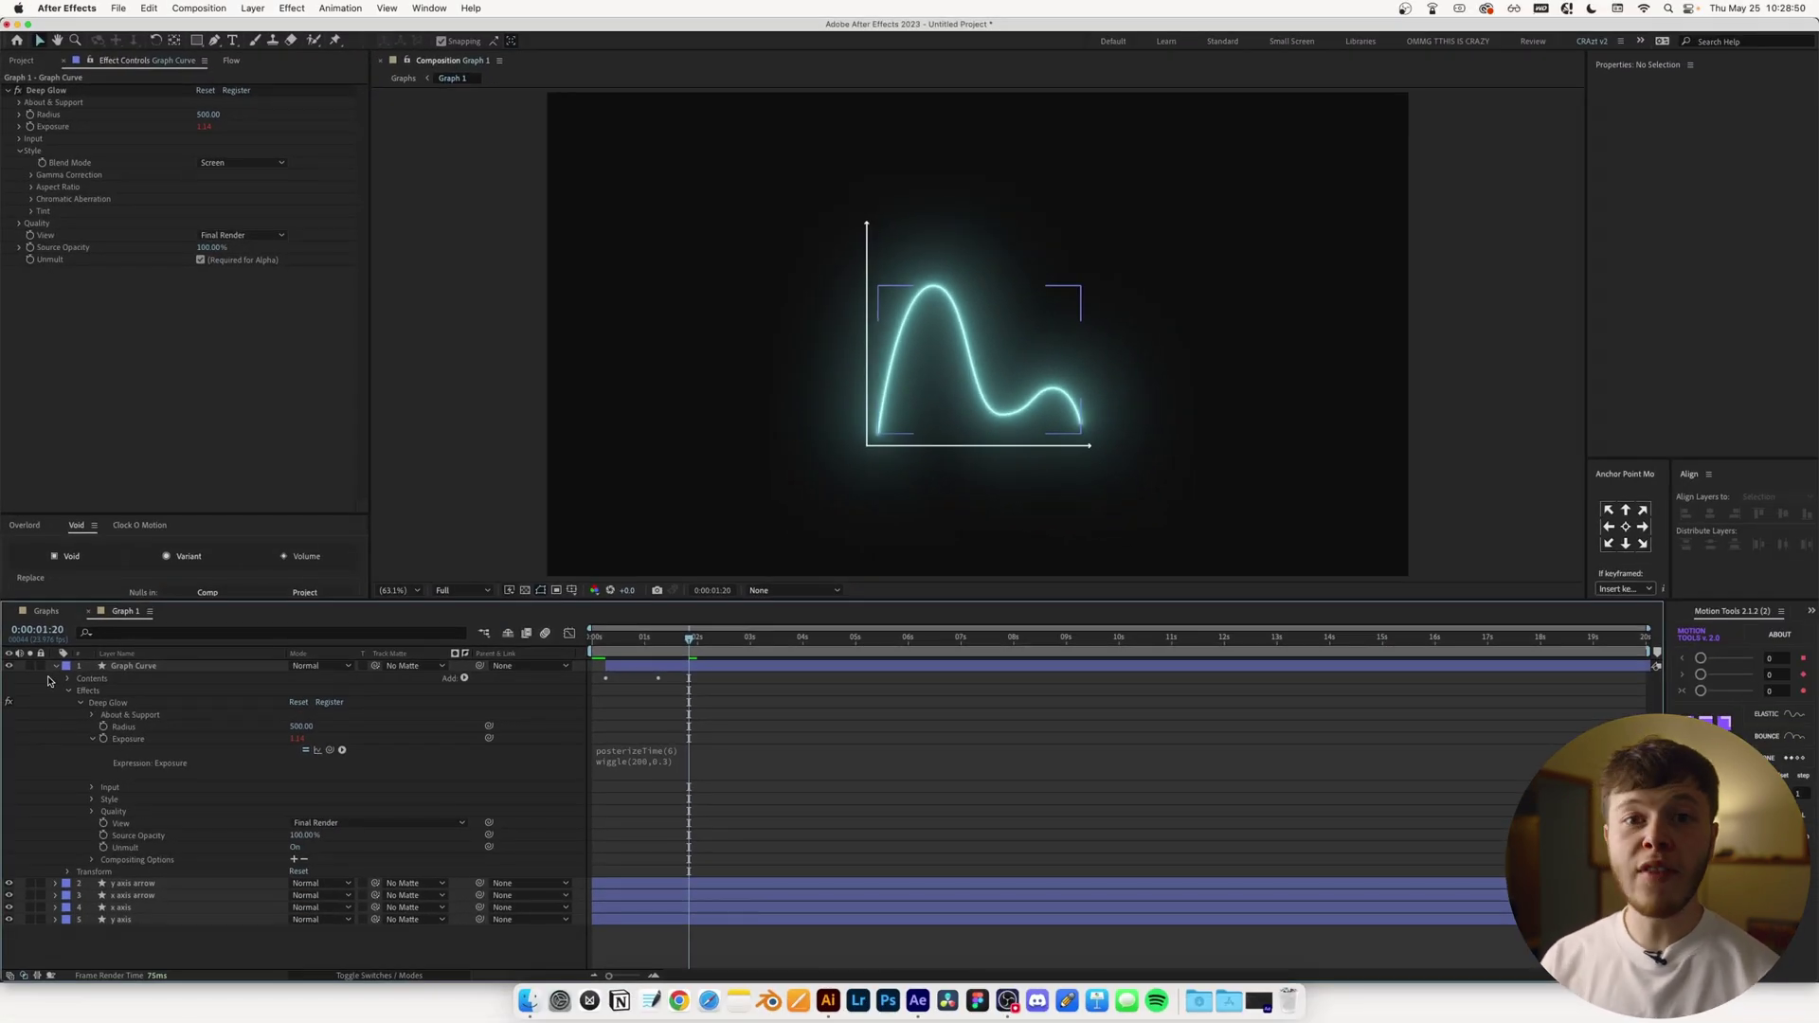
pyautogui.click(55, 666)
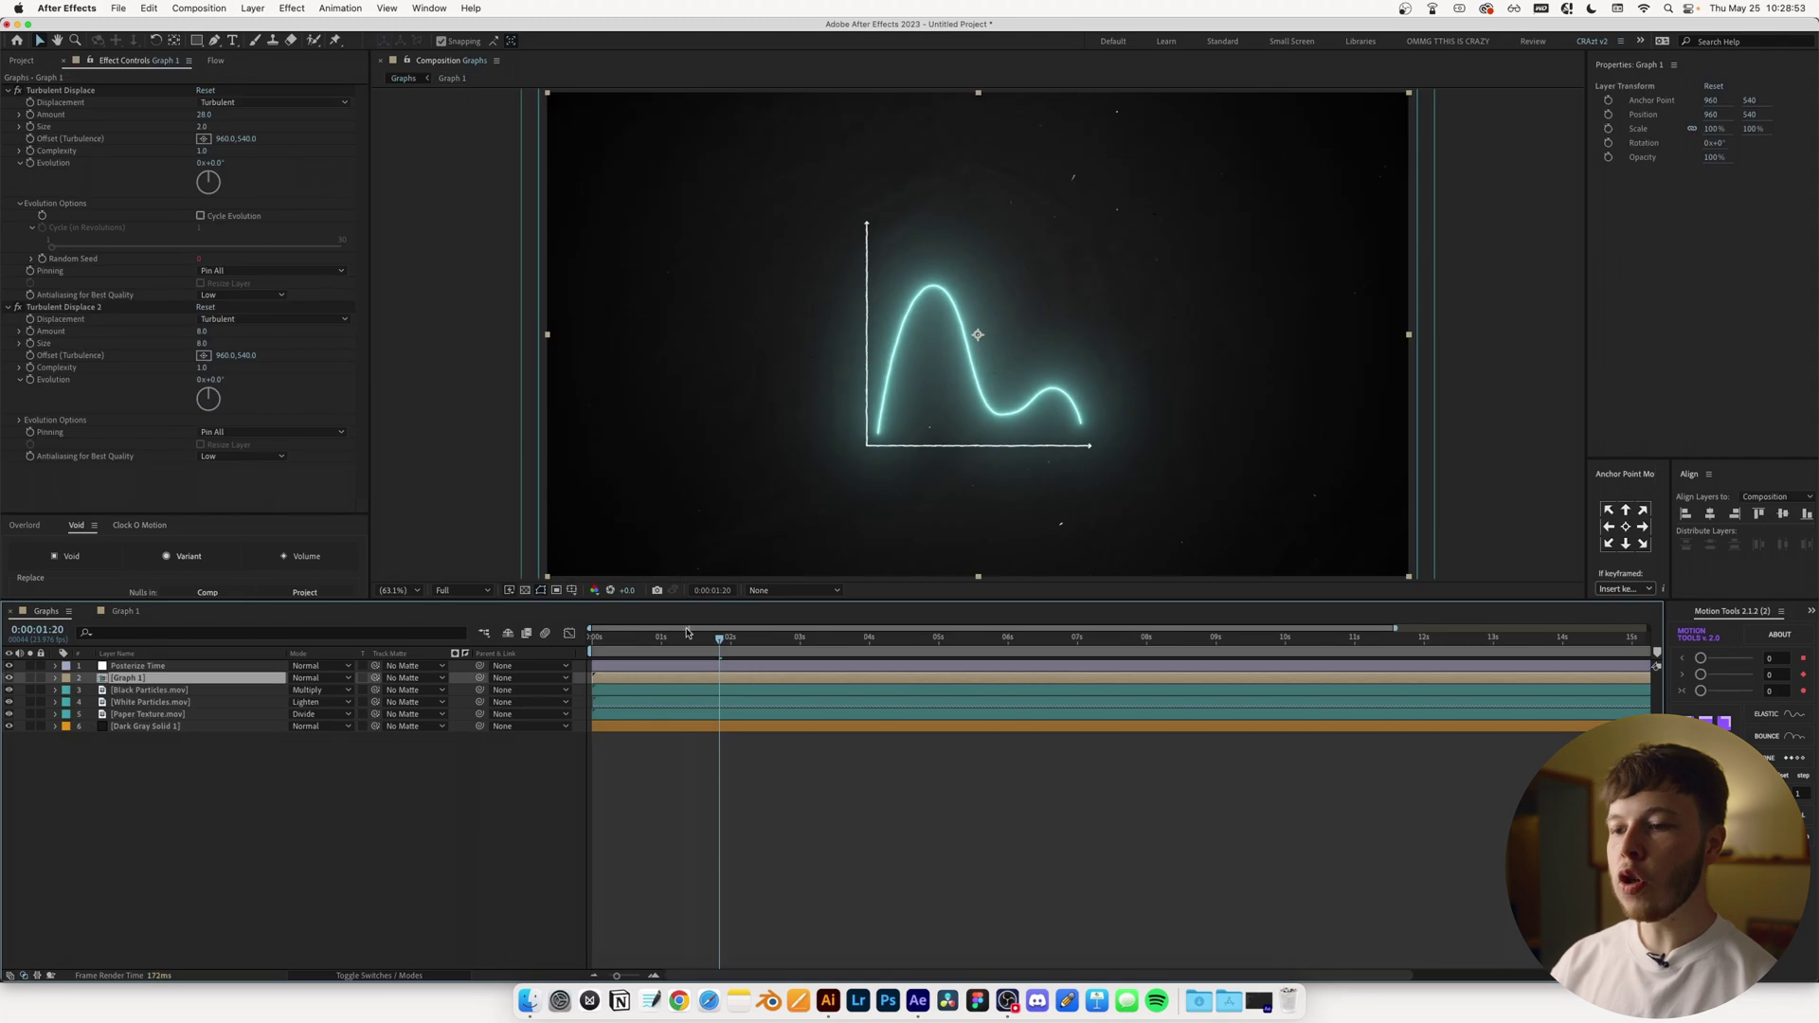
pyautogui.press('Home')
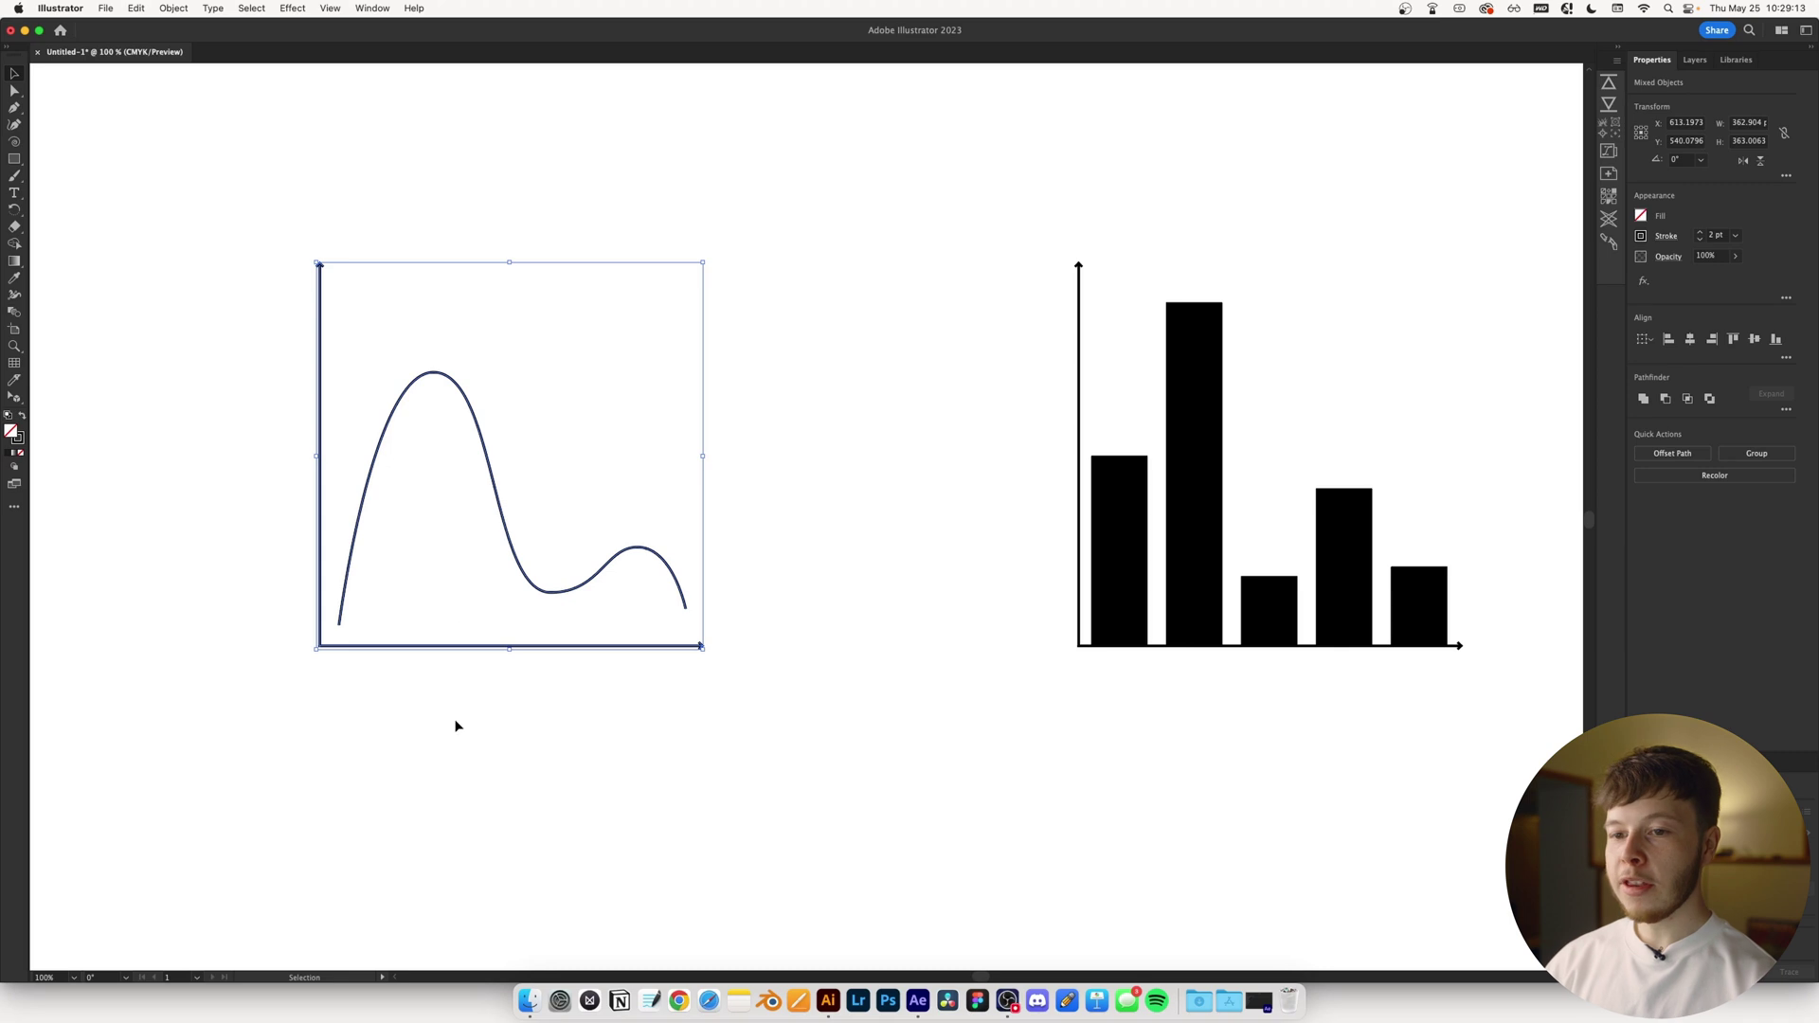
# Switch to Illustrator, select the five bars of the bar chart and send them to After Effects with Overlord
pyautogui.click(456, 726)
pyautogui.moveTo(1504, 351); pyautogui.dragTo(1107, 592)
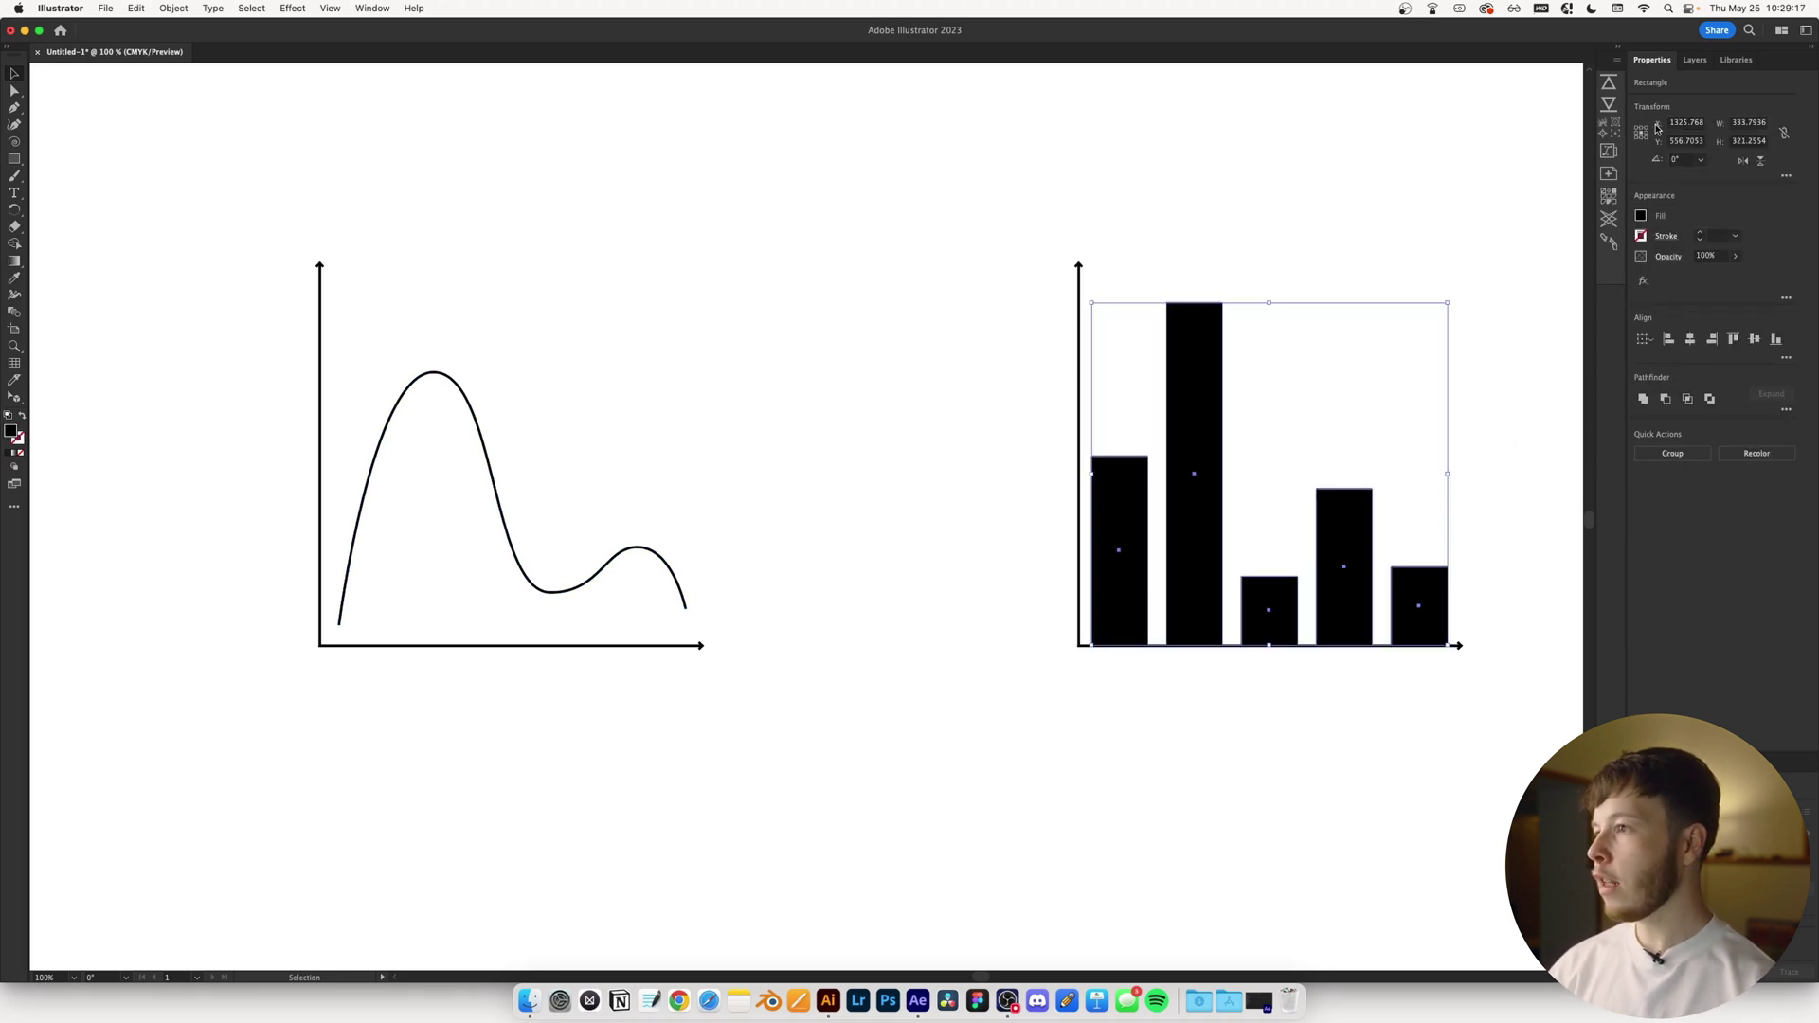
pyautogui.click(1608, 82)
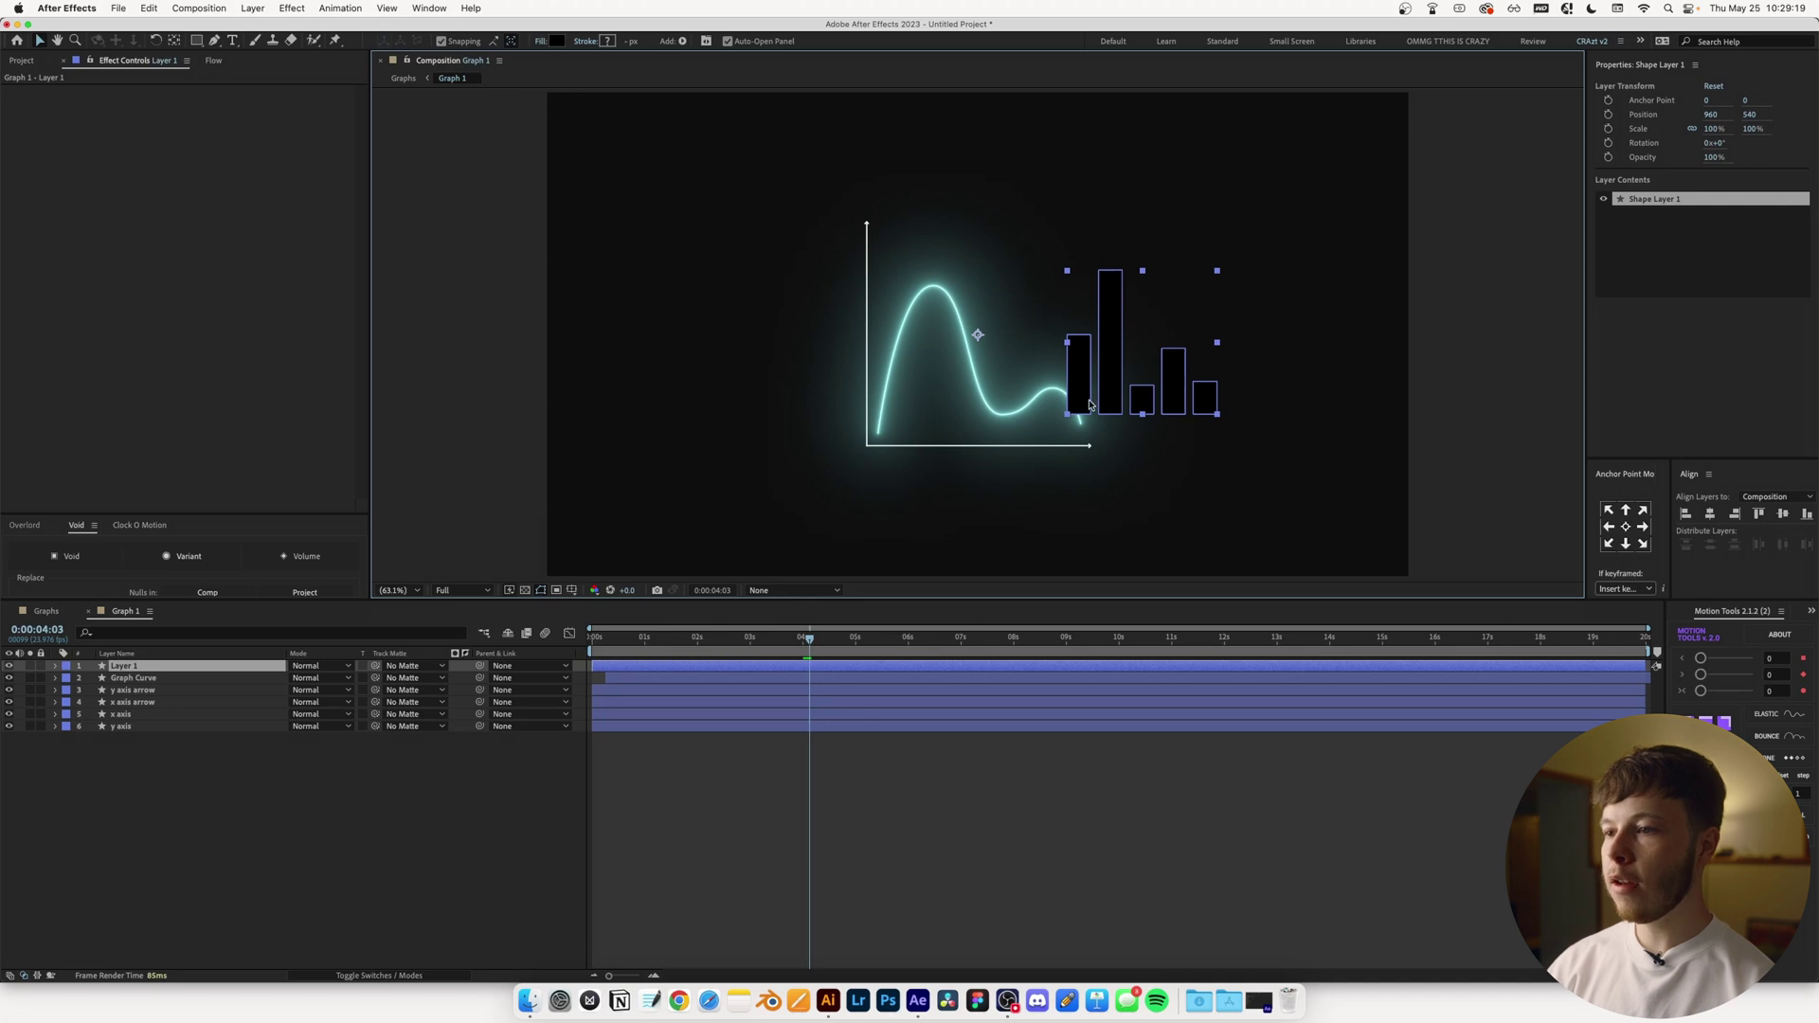
# Move the imported bars onto the graph axes and scale their layer to 139%
pyautogui.moveTo(1089, 406); pyautogui.dragTo(899, 436)
pyautogui.press('s')
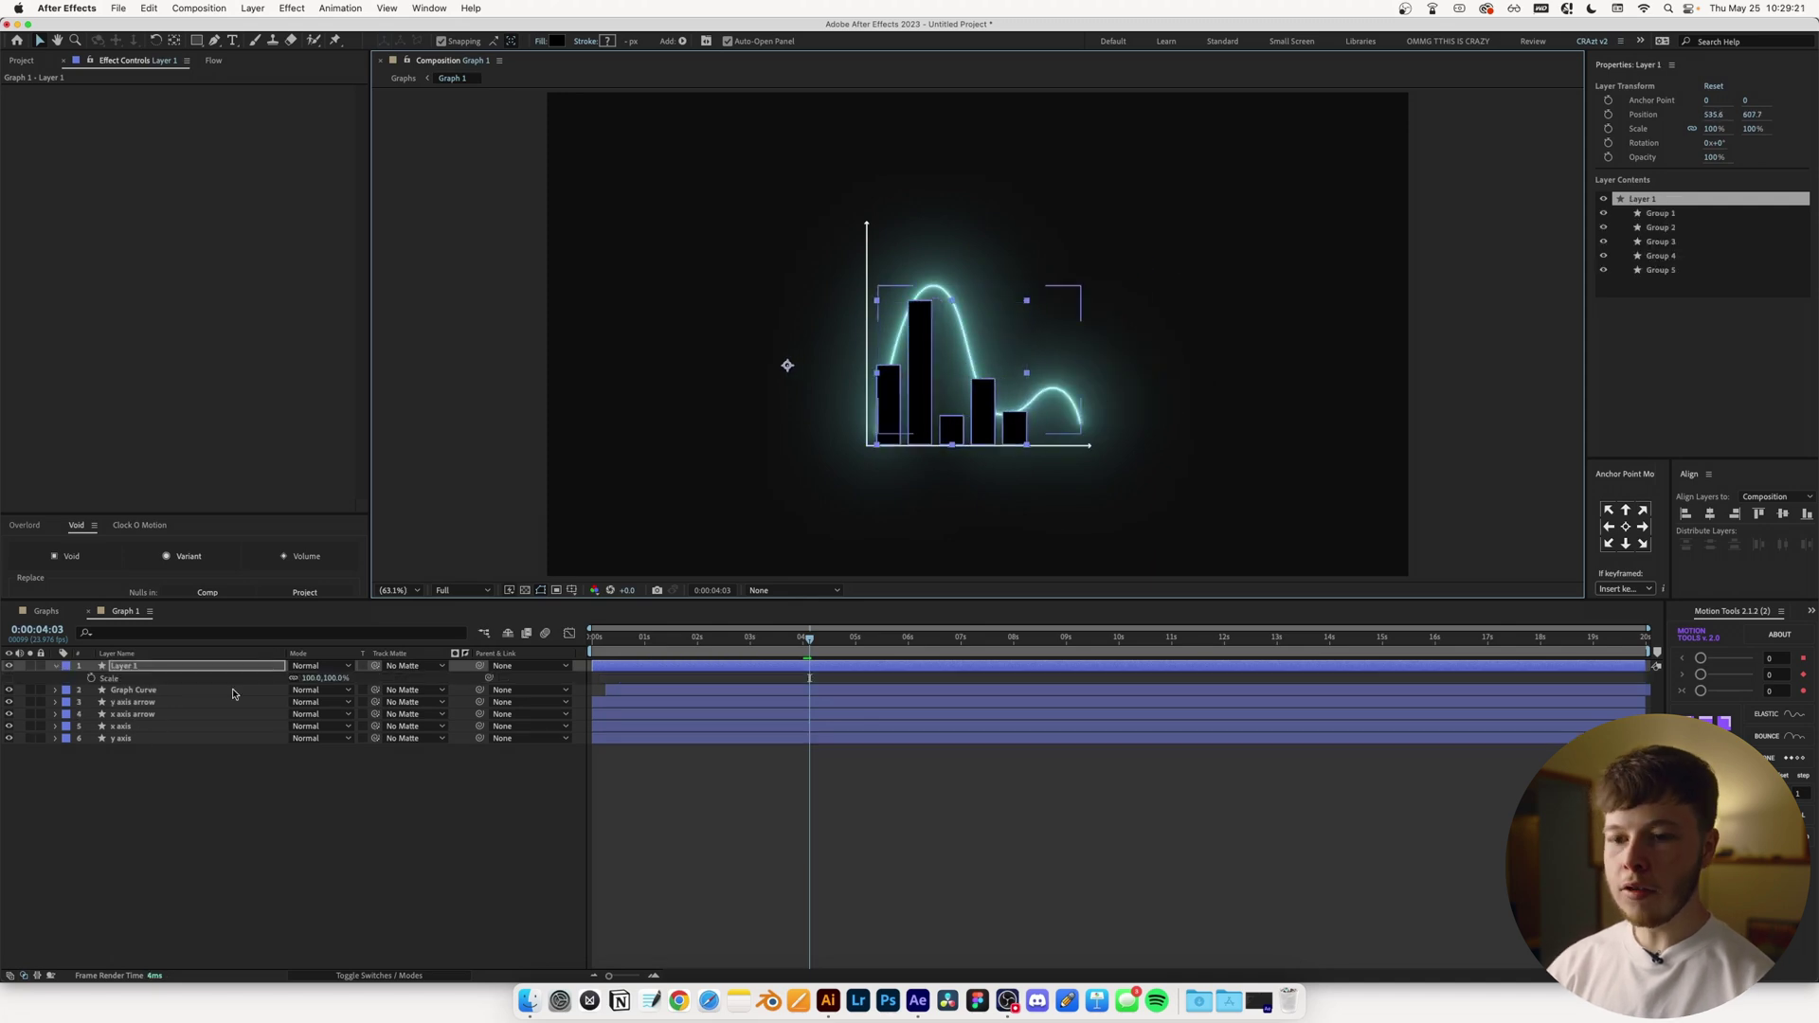
pyautogui.moveTo(312, 678); pyautogui.dragTo(326, 678)
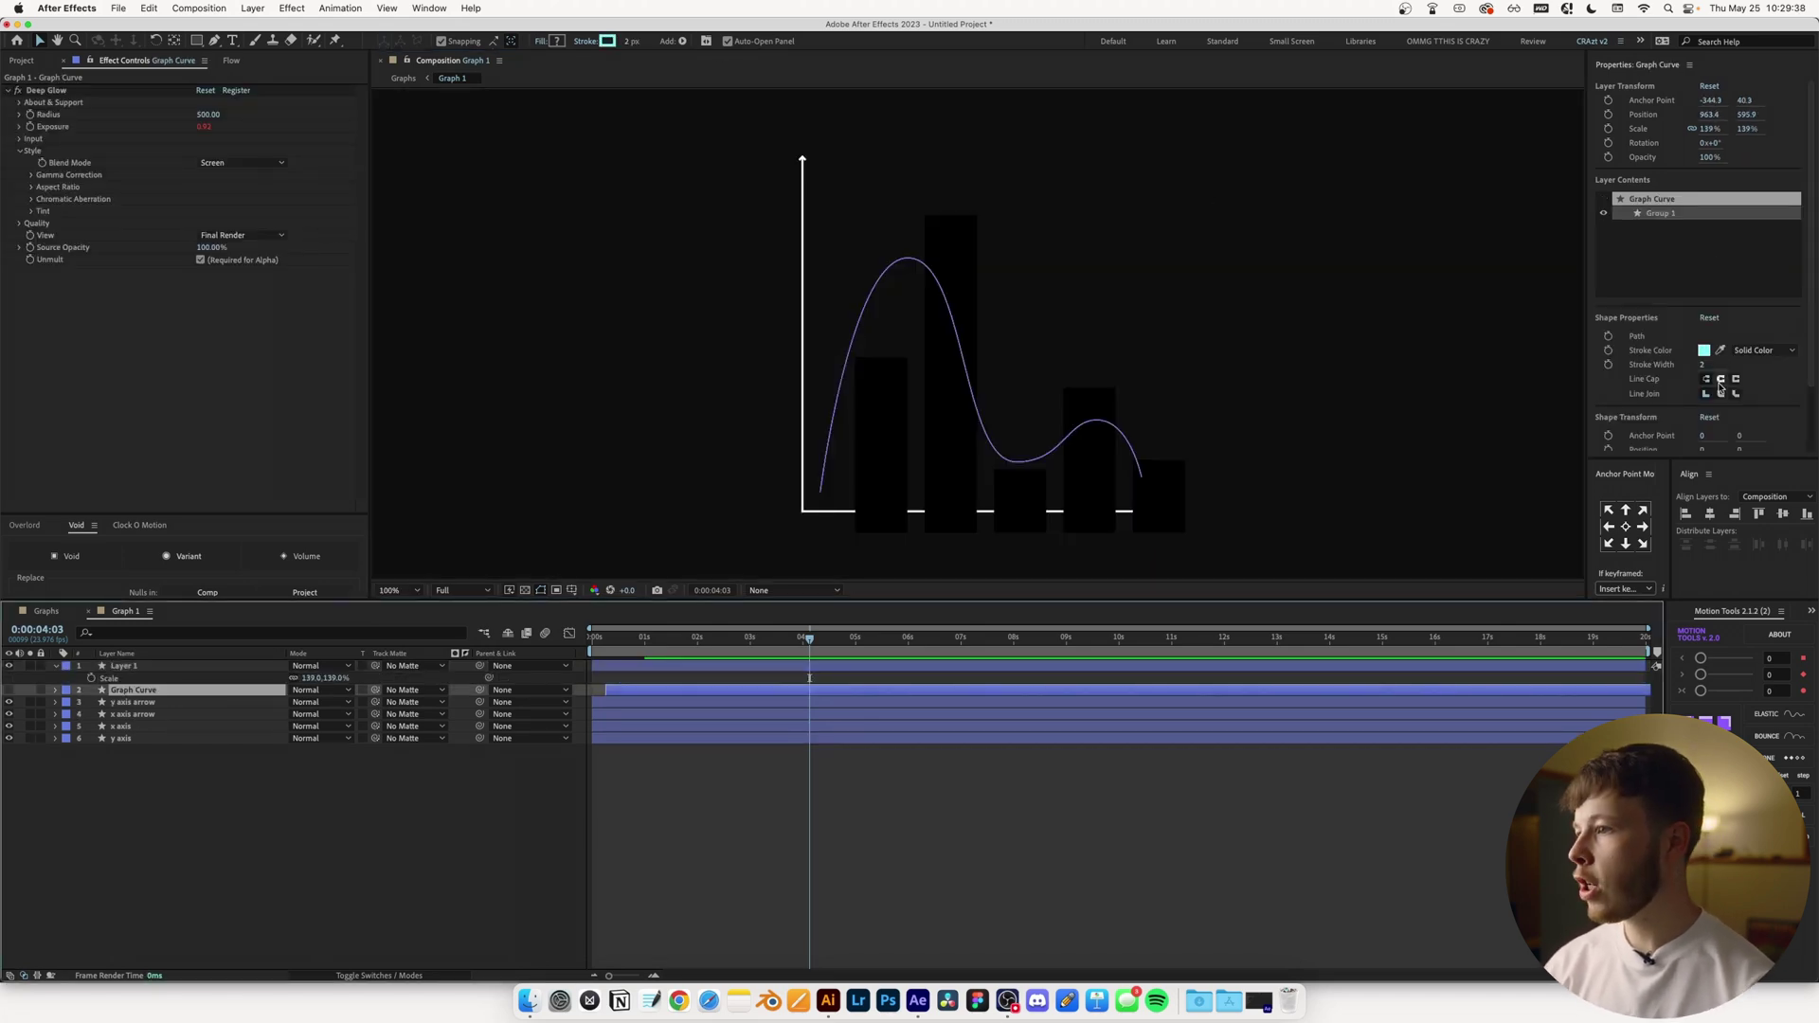
# Change the fill of the bars to white and reposition them so they stand on the x axis
pyautogui.click(147, 667)
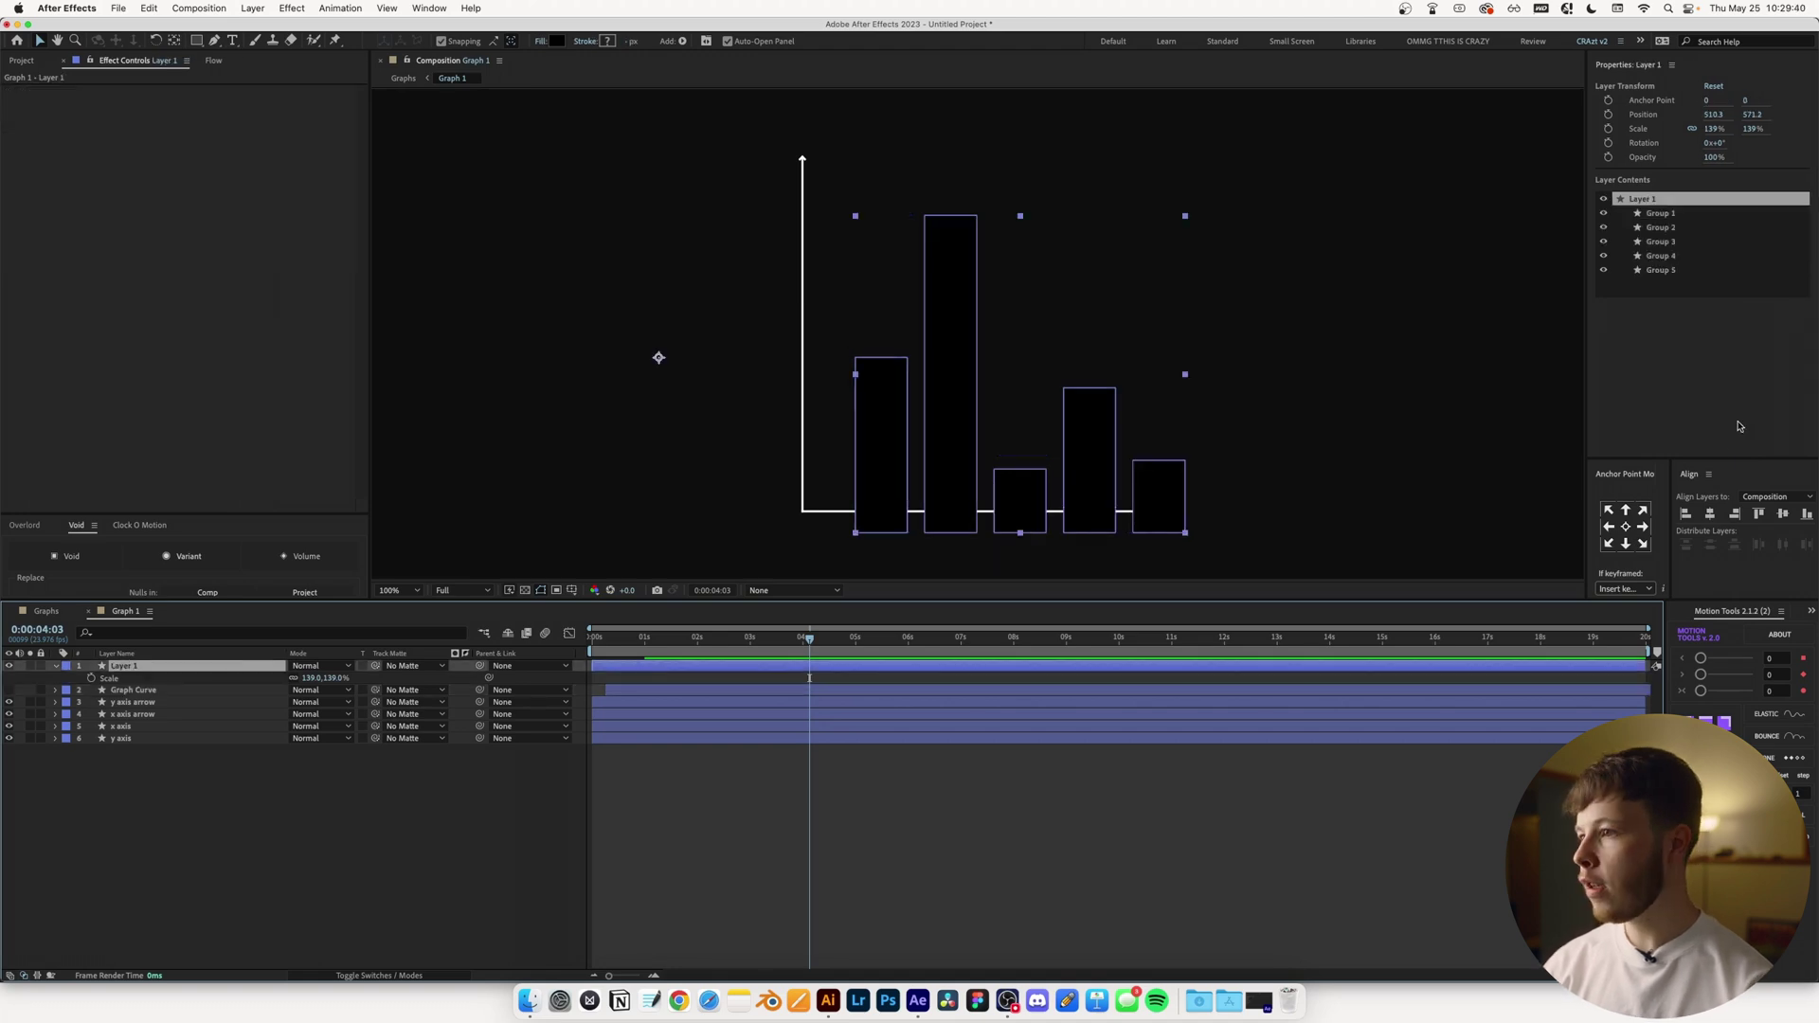
pyautogui.click(557, 41)
pyautogui.click(1211, 450)
pyautogui.click(1515, 462)
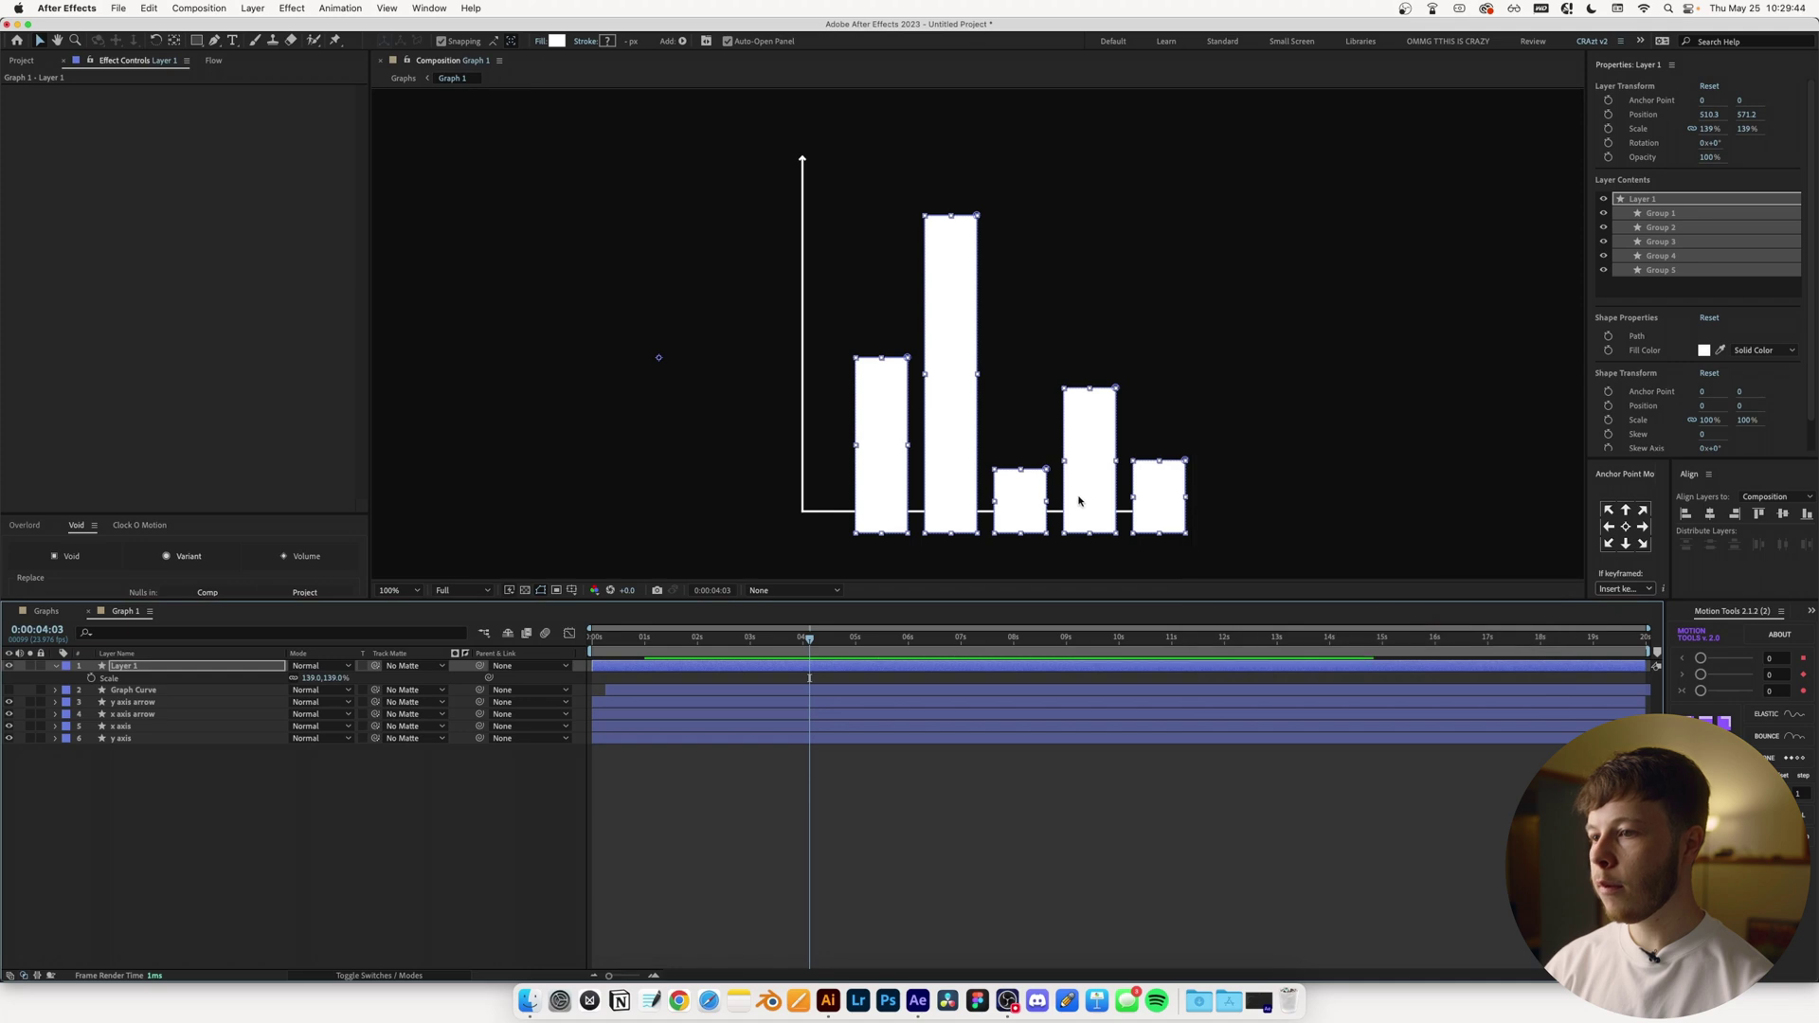
pyautogui.moveTo(983, 451); pyautogui.dragTo(975, 463)
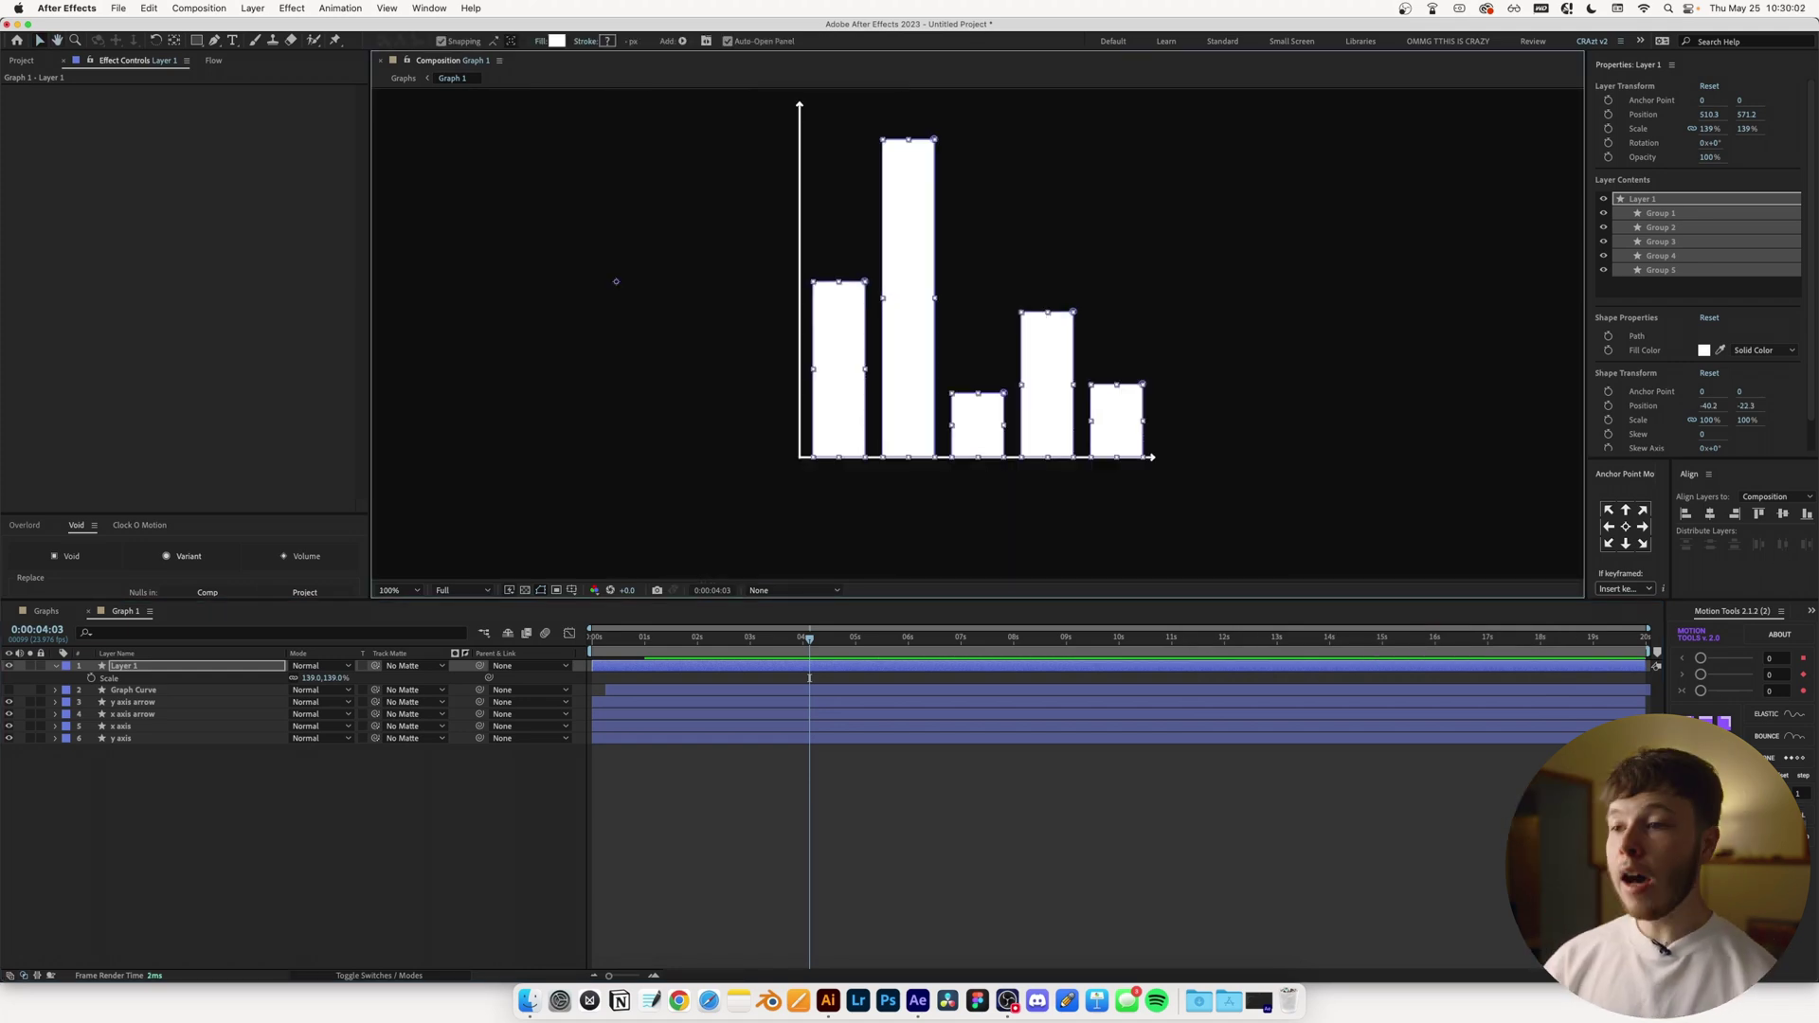
# Split the bars' shape layer, Layer 1, into a separate layer for each bar
pyautogui.click(1719, 758)
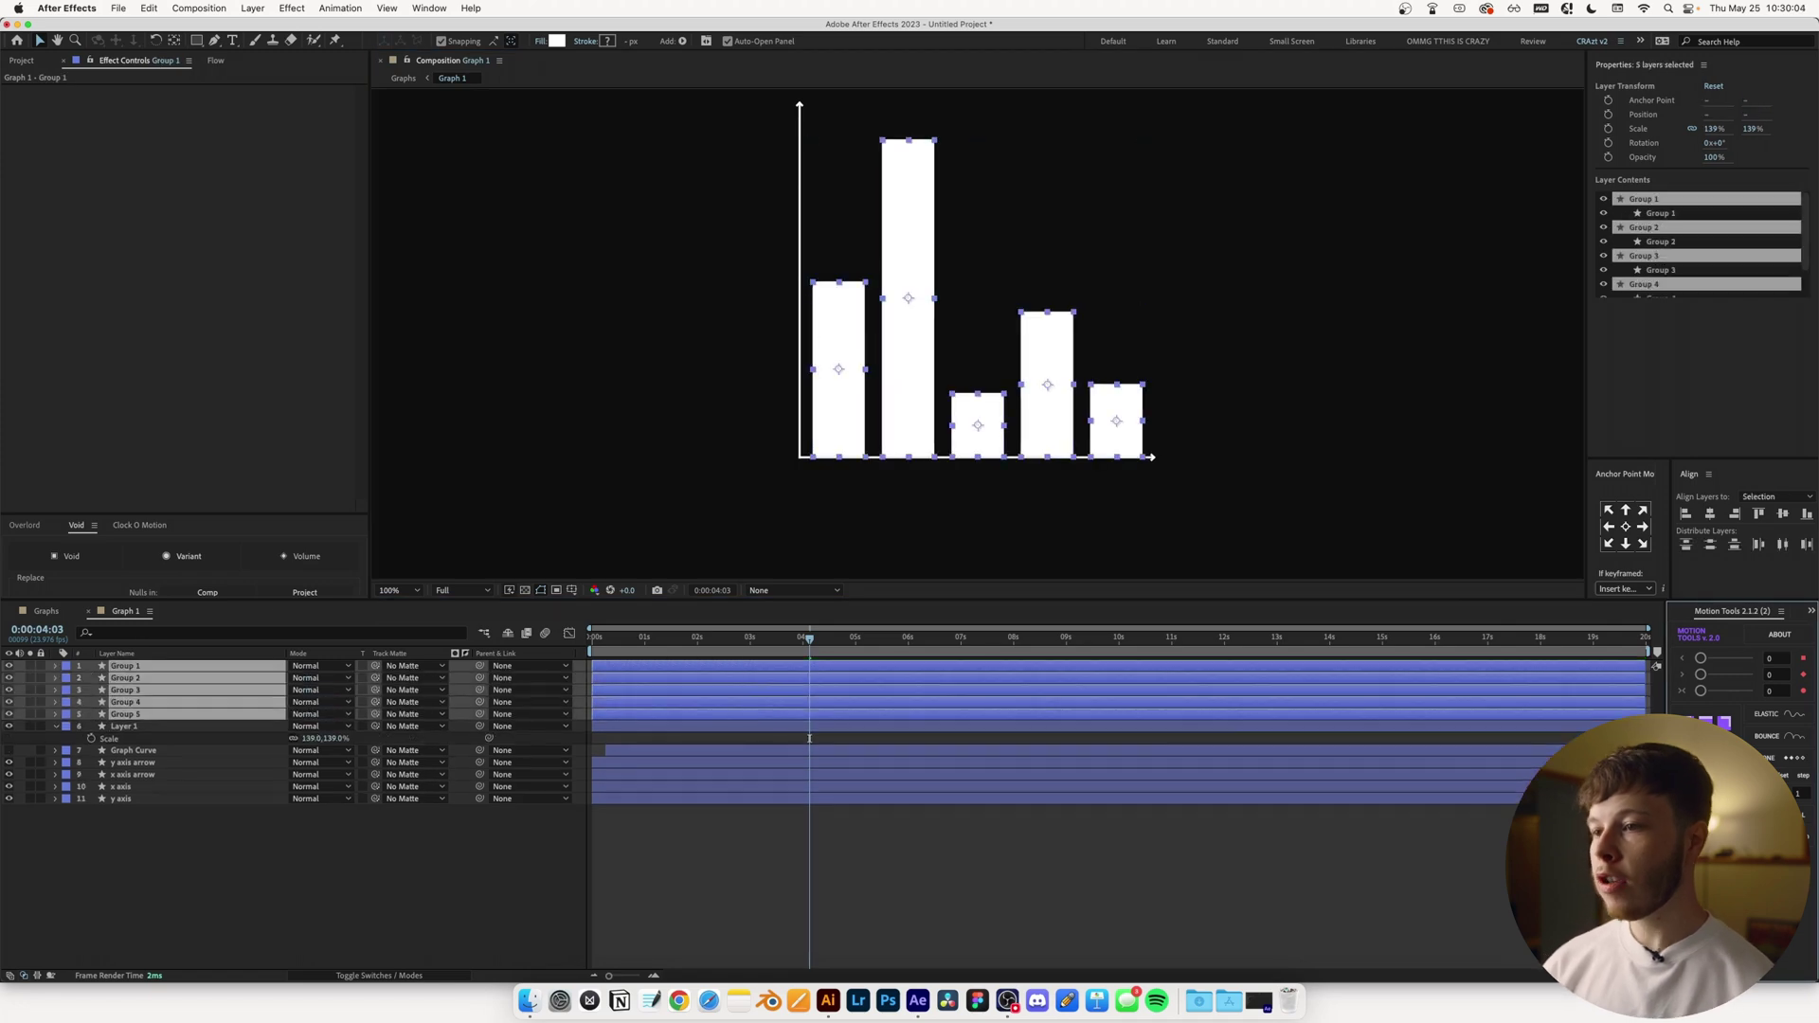
pyautogui.scroll(-1, 957, 374)
pyautogui.press('super+shift+a')
pyautogui.press('.')
pyautogui.press('.')
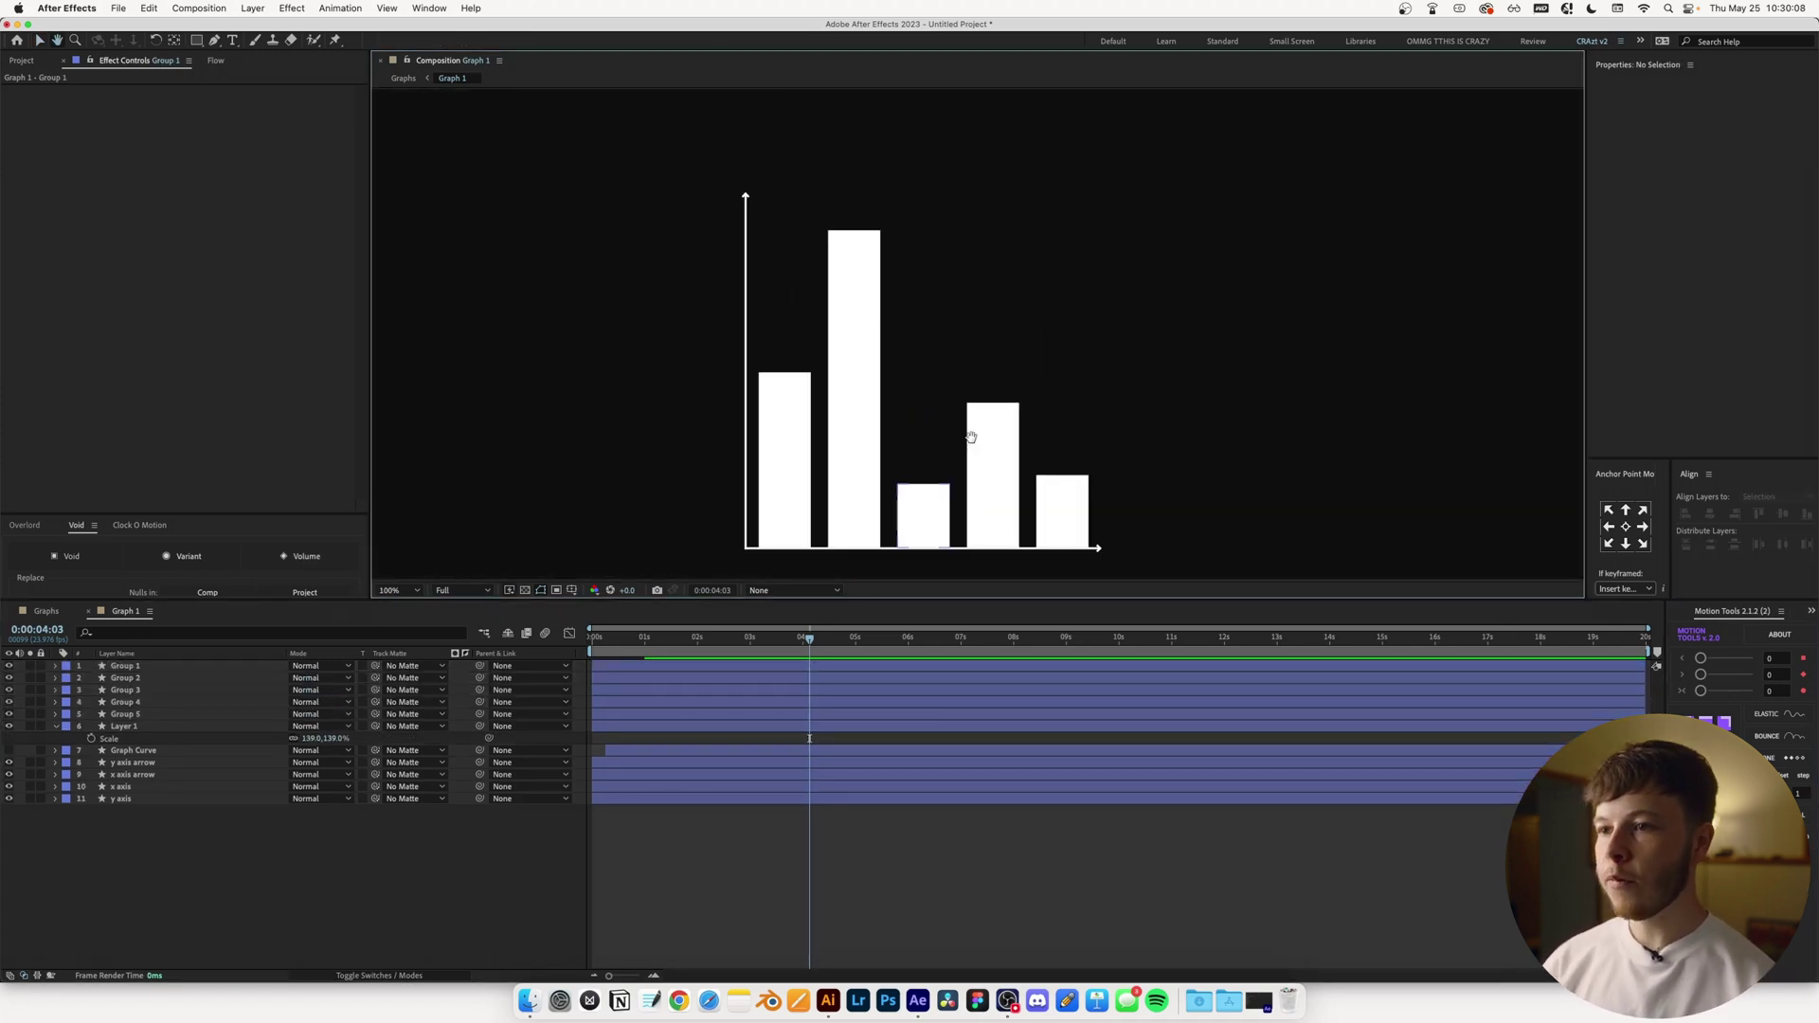
# Check the Scale property of the Group 1 bar layer, and collapse it again
pyautogui.click(133, 666)
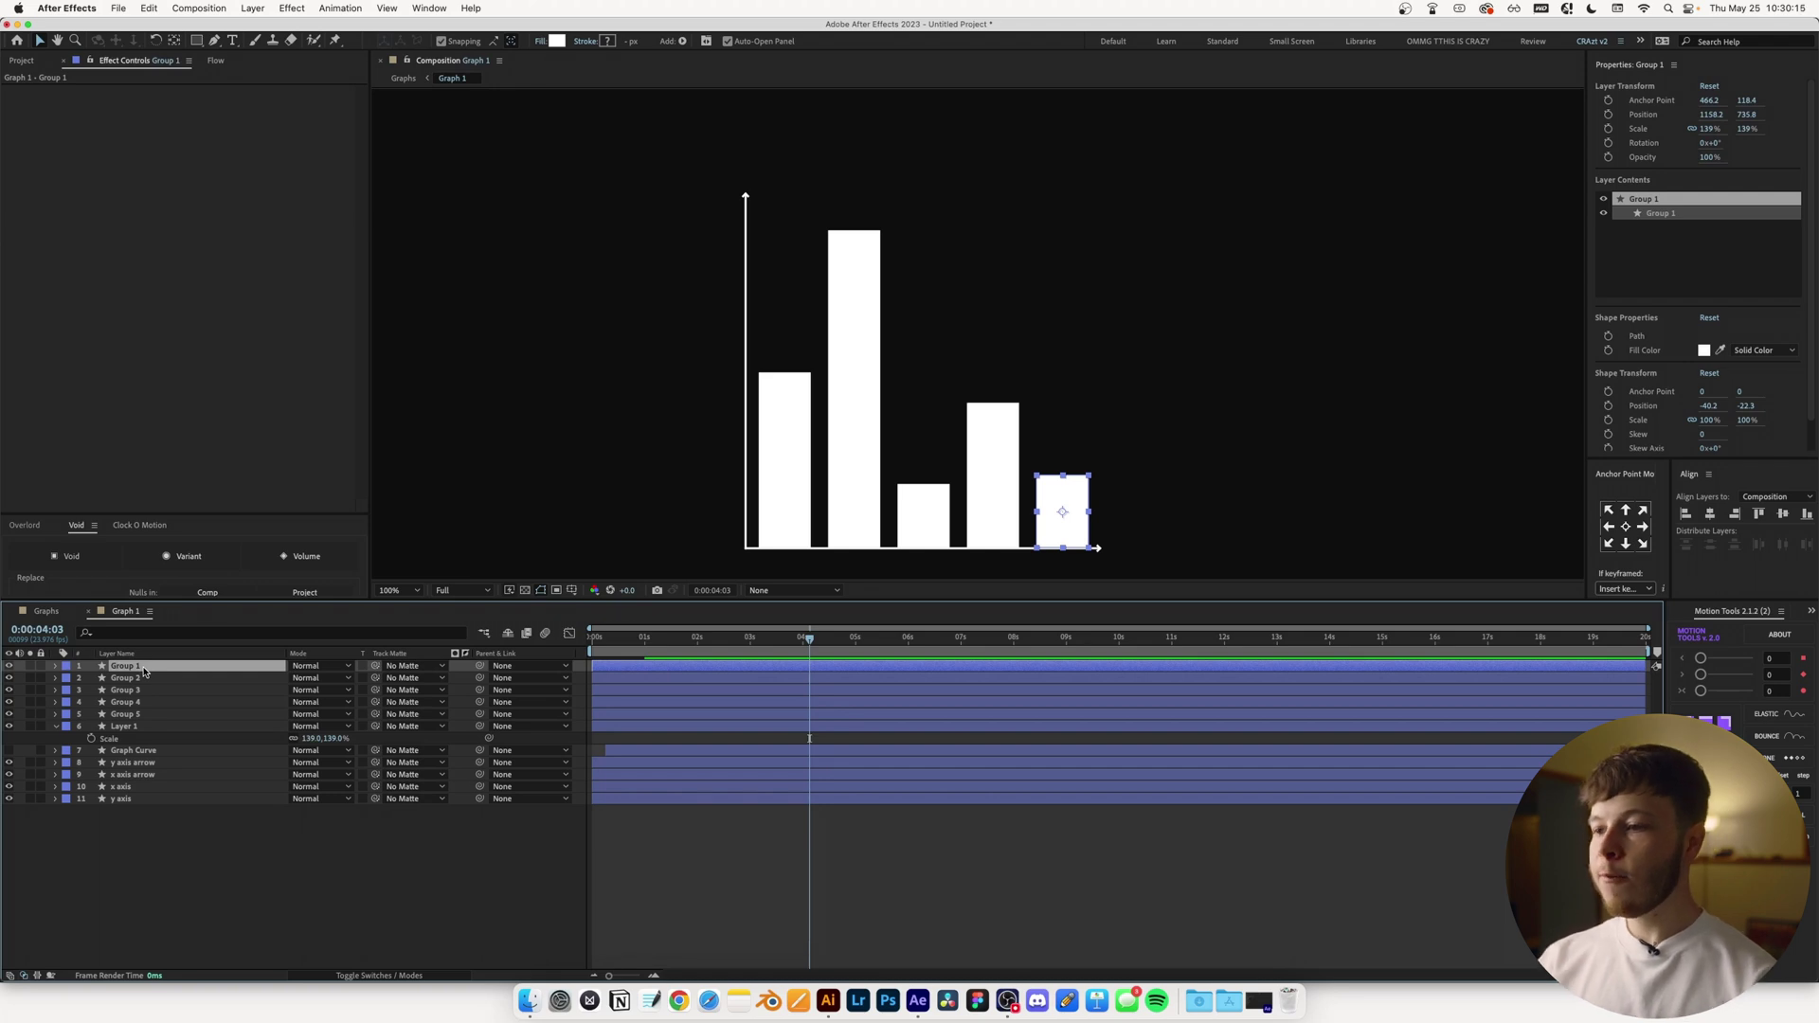
pyautogui.press('s')
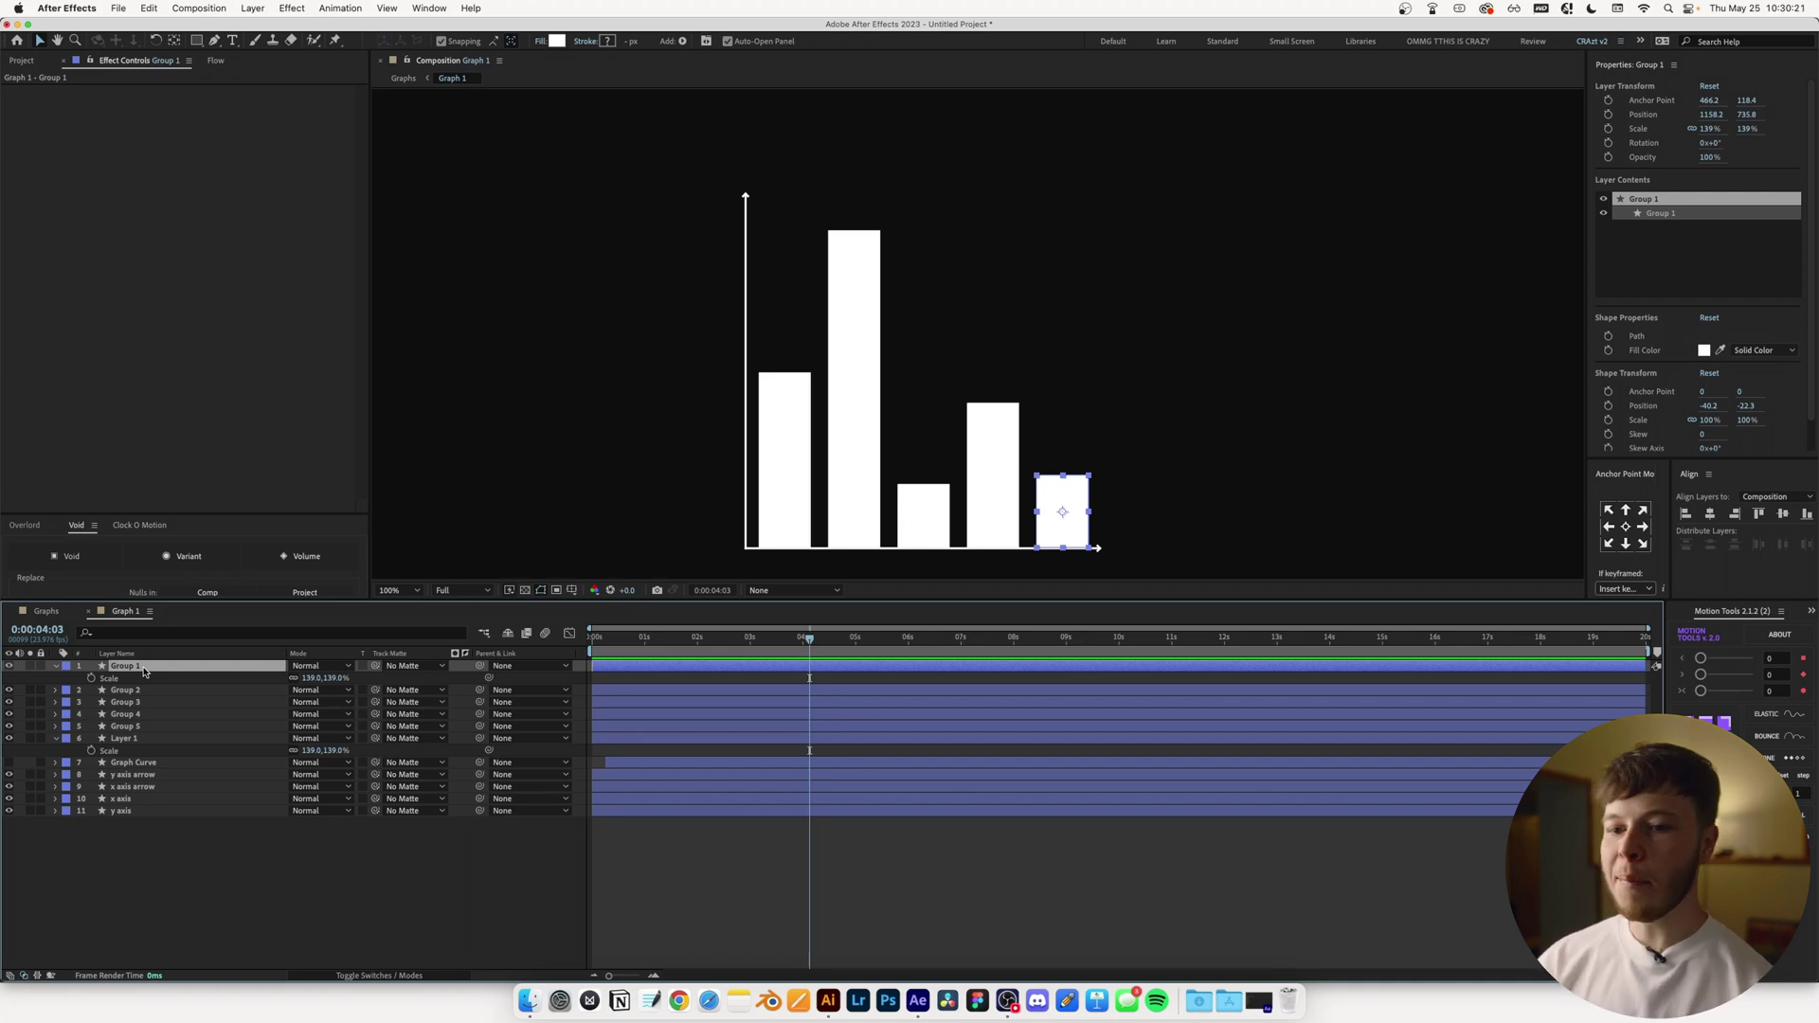
pyautogui.press('s')
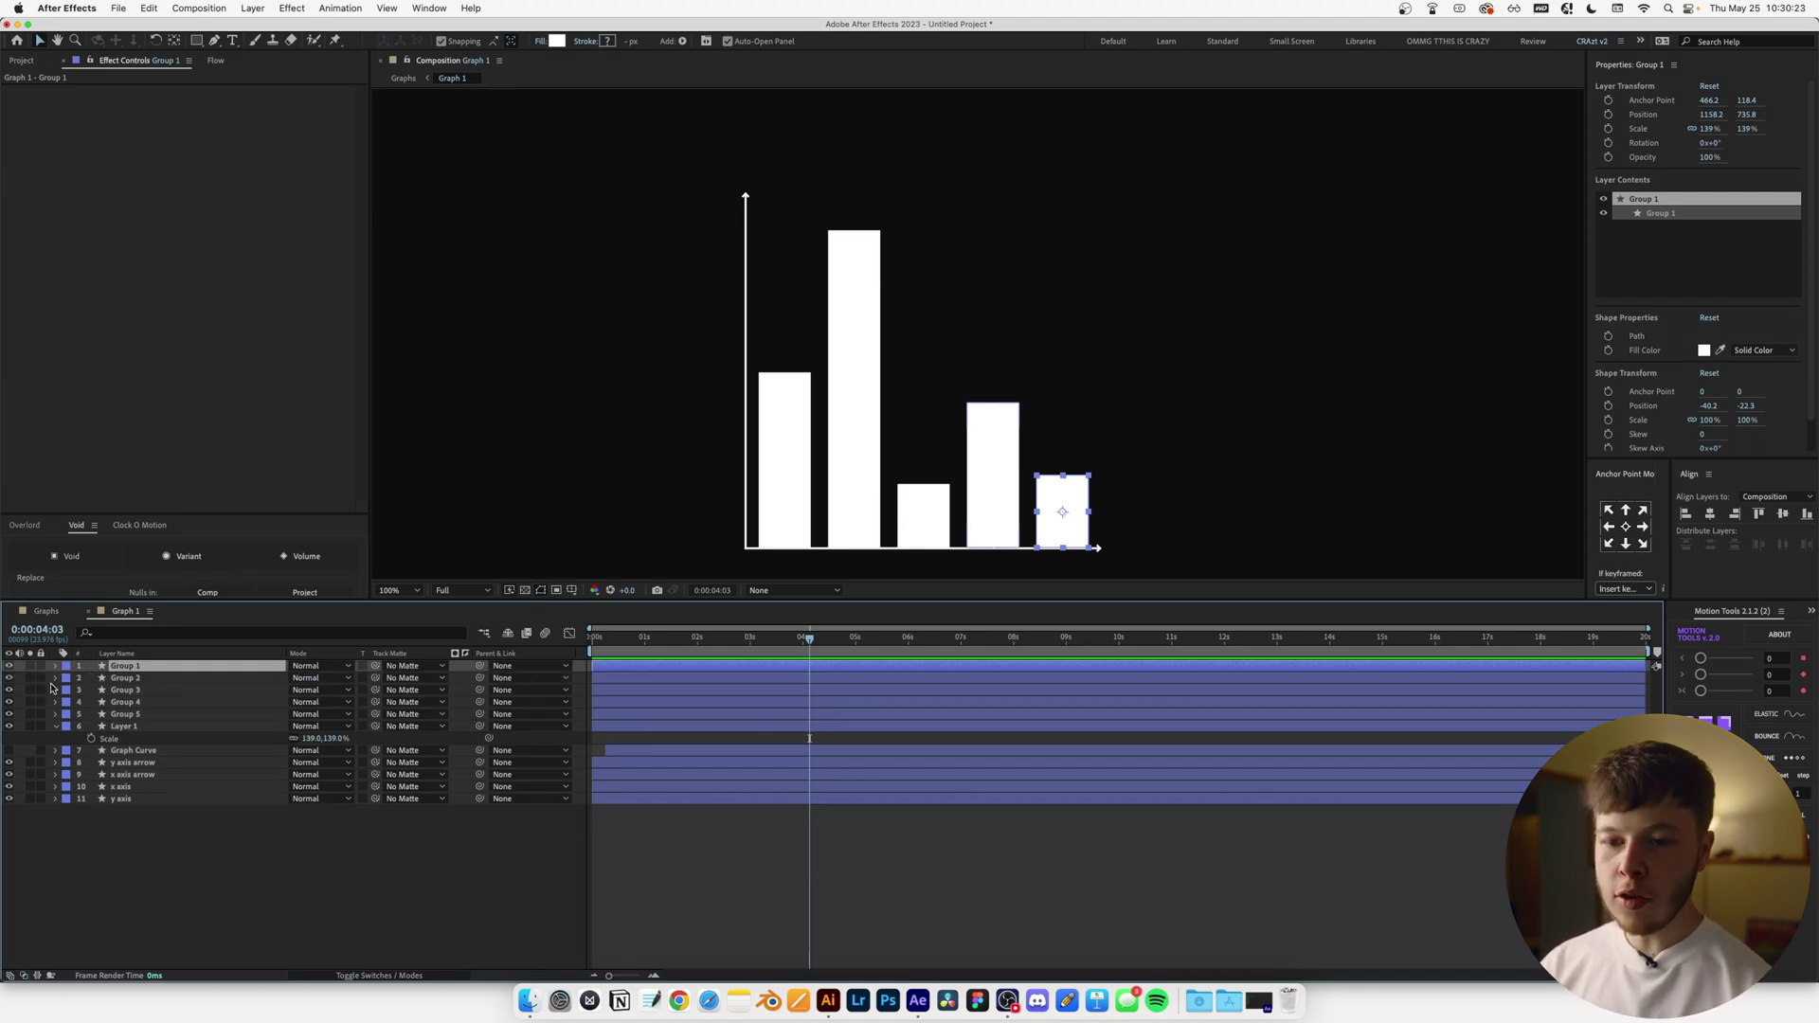
# Select bar layers Group 1 to Group 5 and filter the timeline properties by "path"
pyautogui.click(130, 715)
pyautogui.keyDown('shift'); pyautogui.click(134, 667); pyautogui.keyUp('shift')
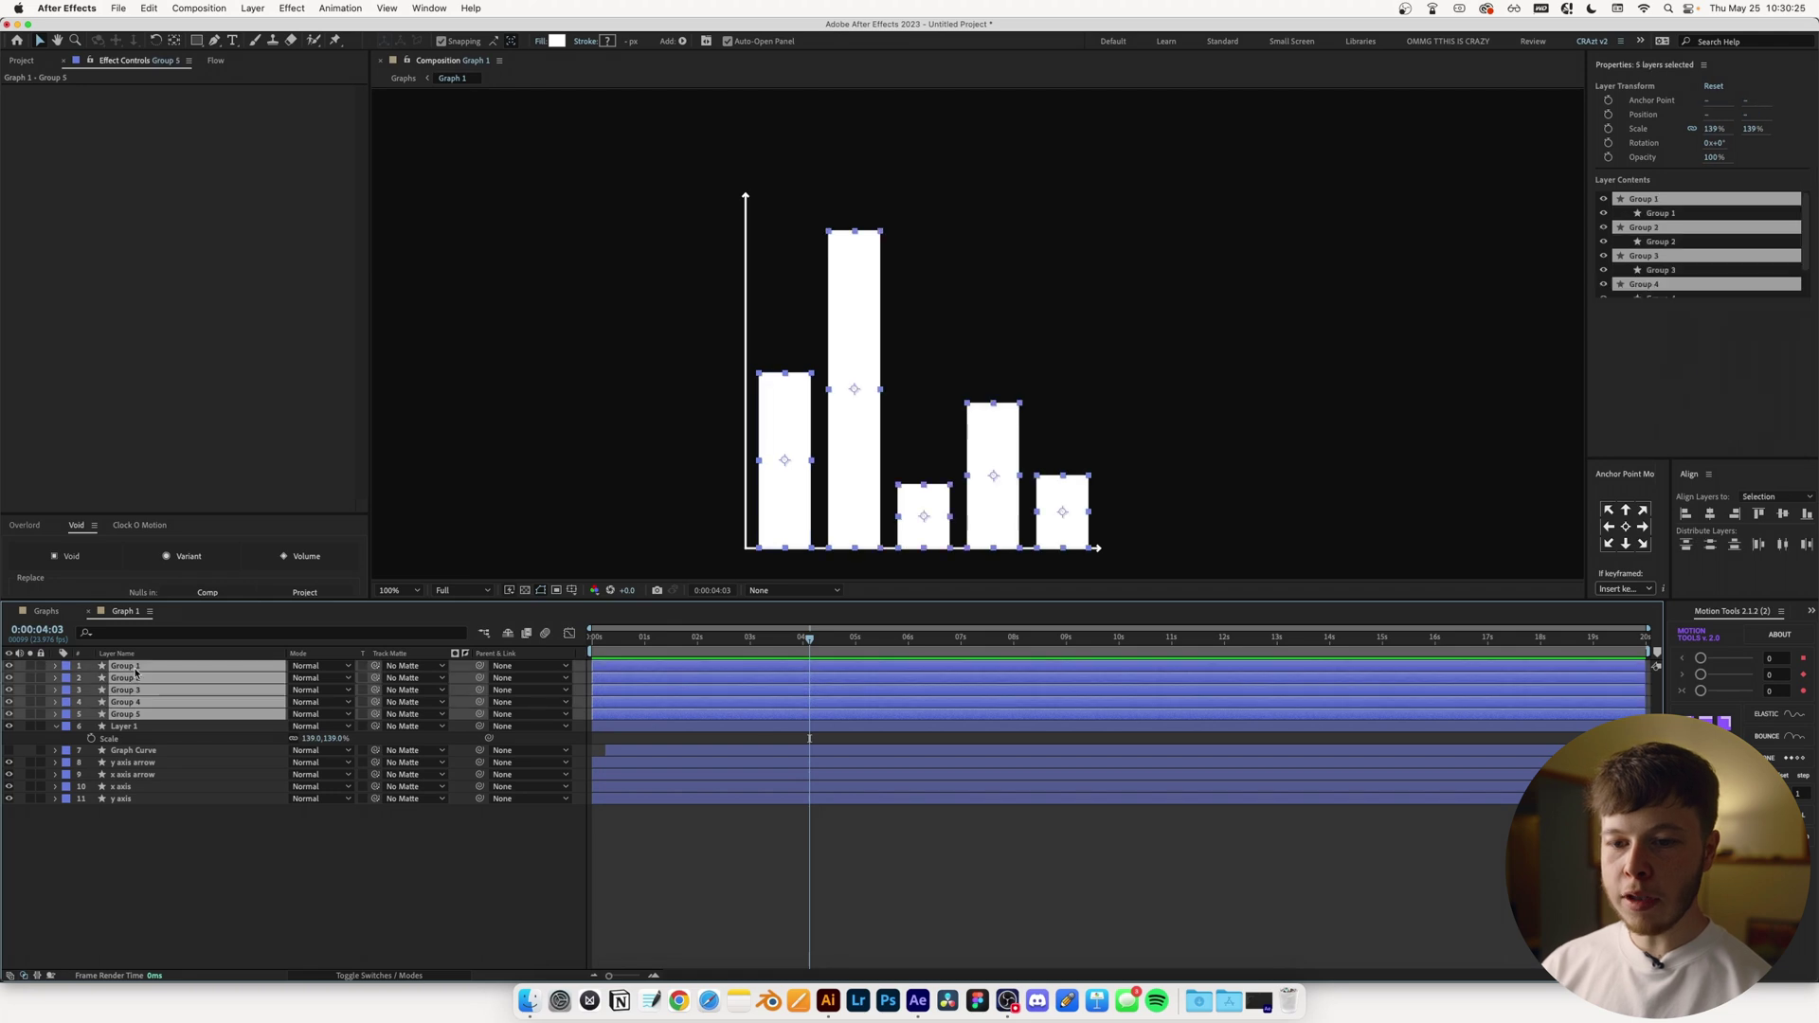
pyautogui.click(137, 636)
pyautogui.write('path')
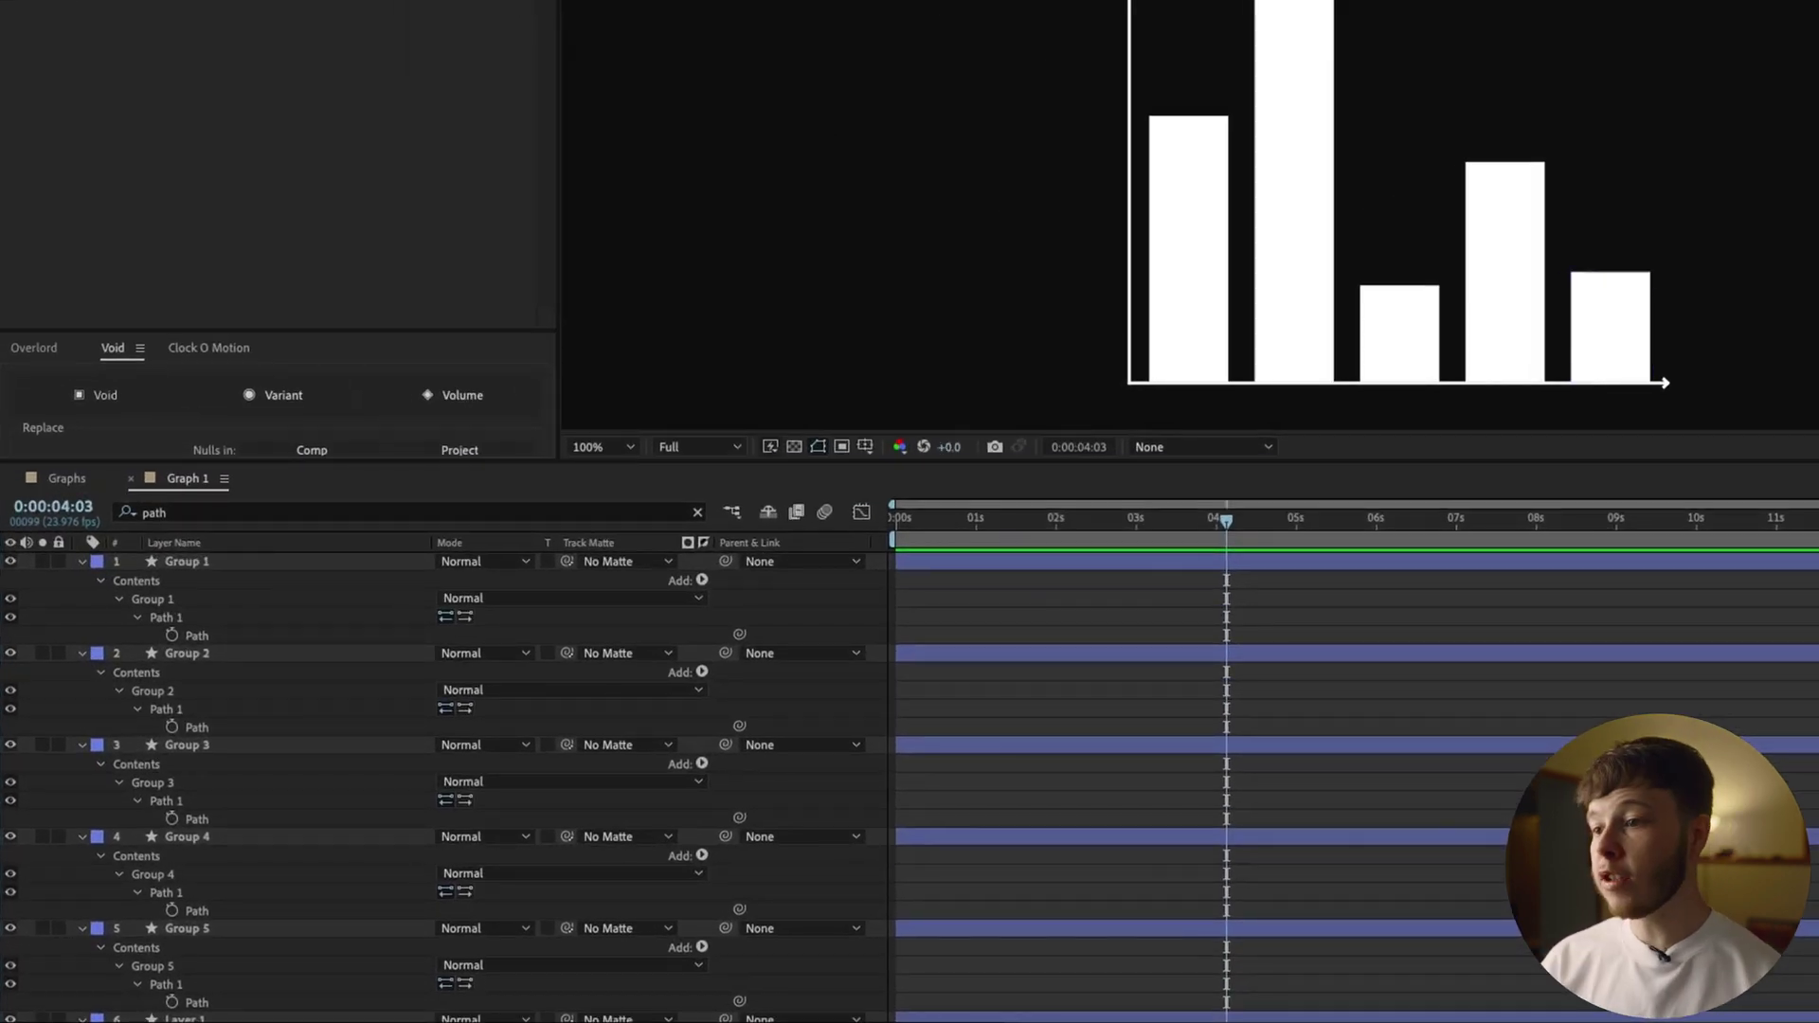
# Draw a tall white rectangle on a new shape layer beside the bar chart's y axis
pyautogui.scroll(-1, 1004, 275)
pyautogui.moveTo(1026, 322); pyautogui.dragTo(946, 82)
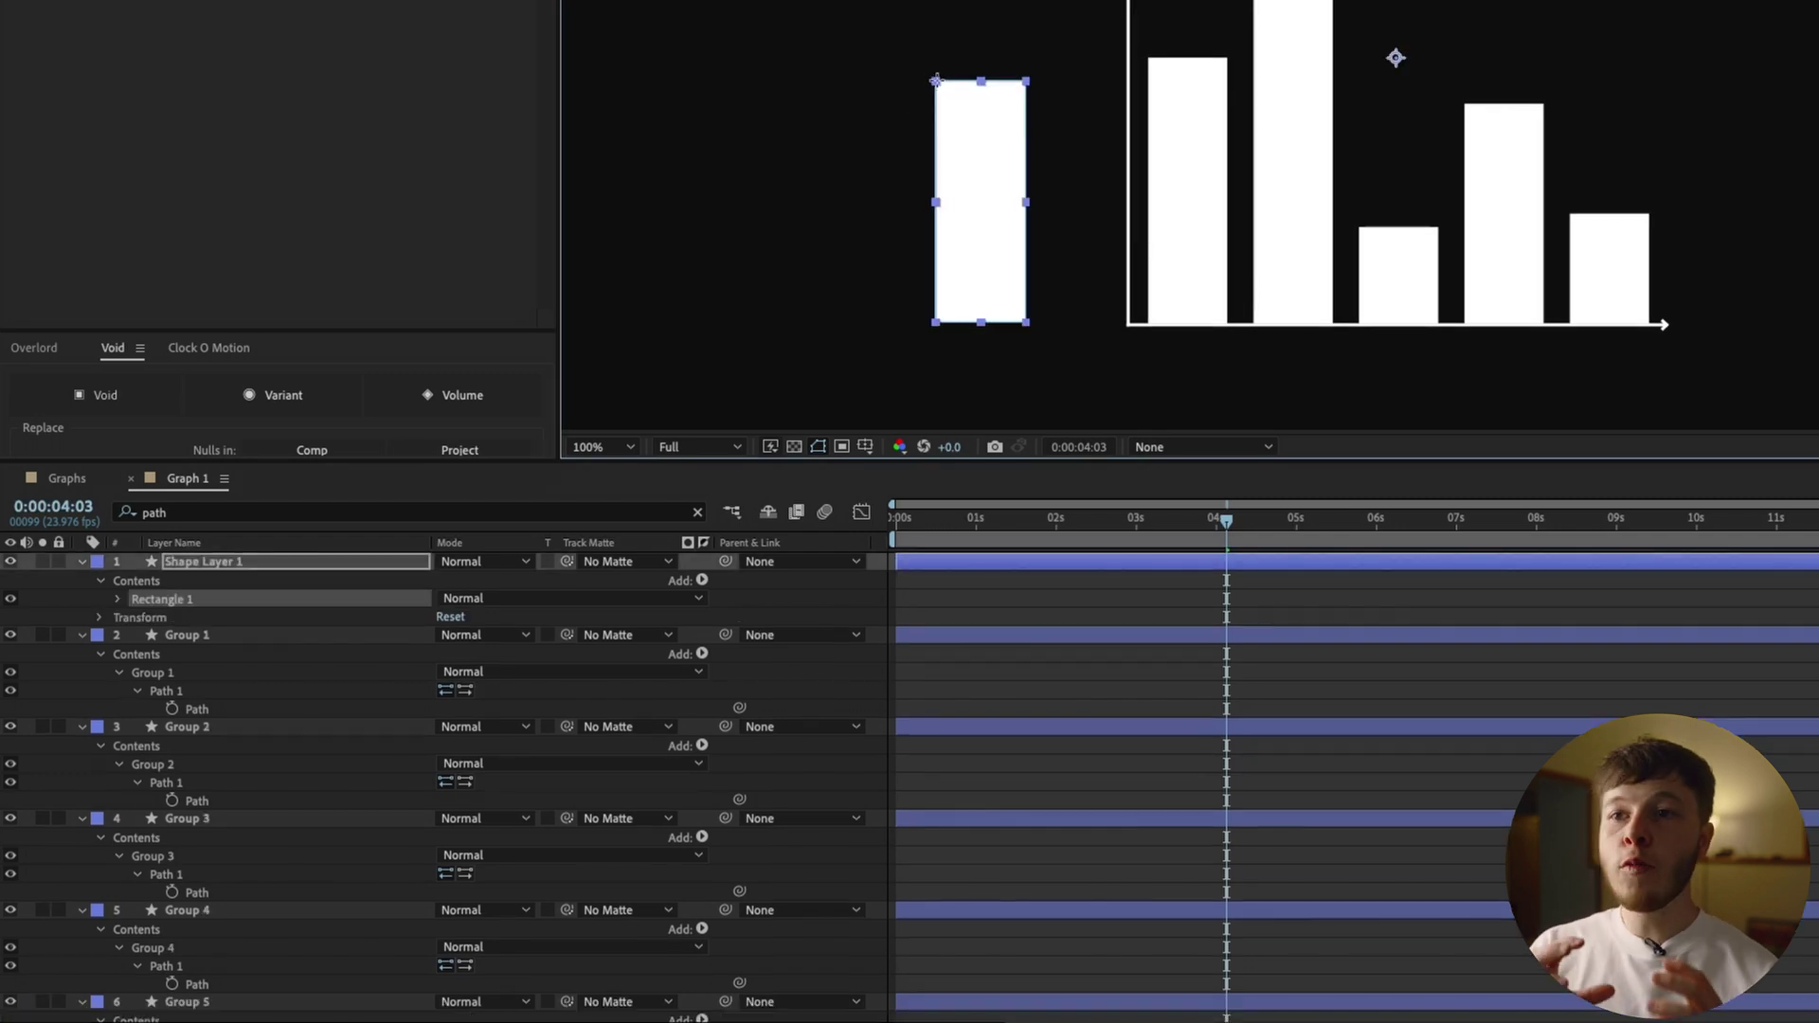
pyautogui.click(252, 558)
# Filter the new rectangle layer's properties by "path" and select Rectangle Path 1
pyautogui.click(184, 514)
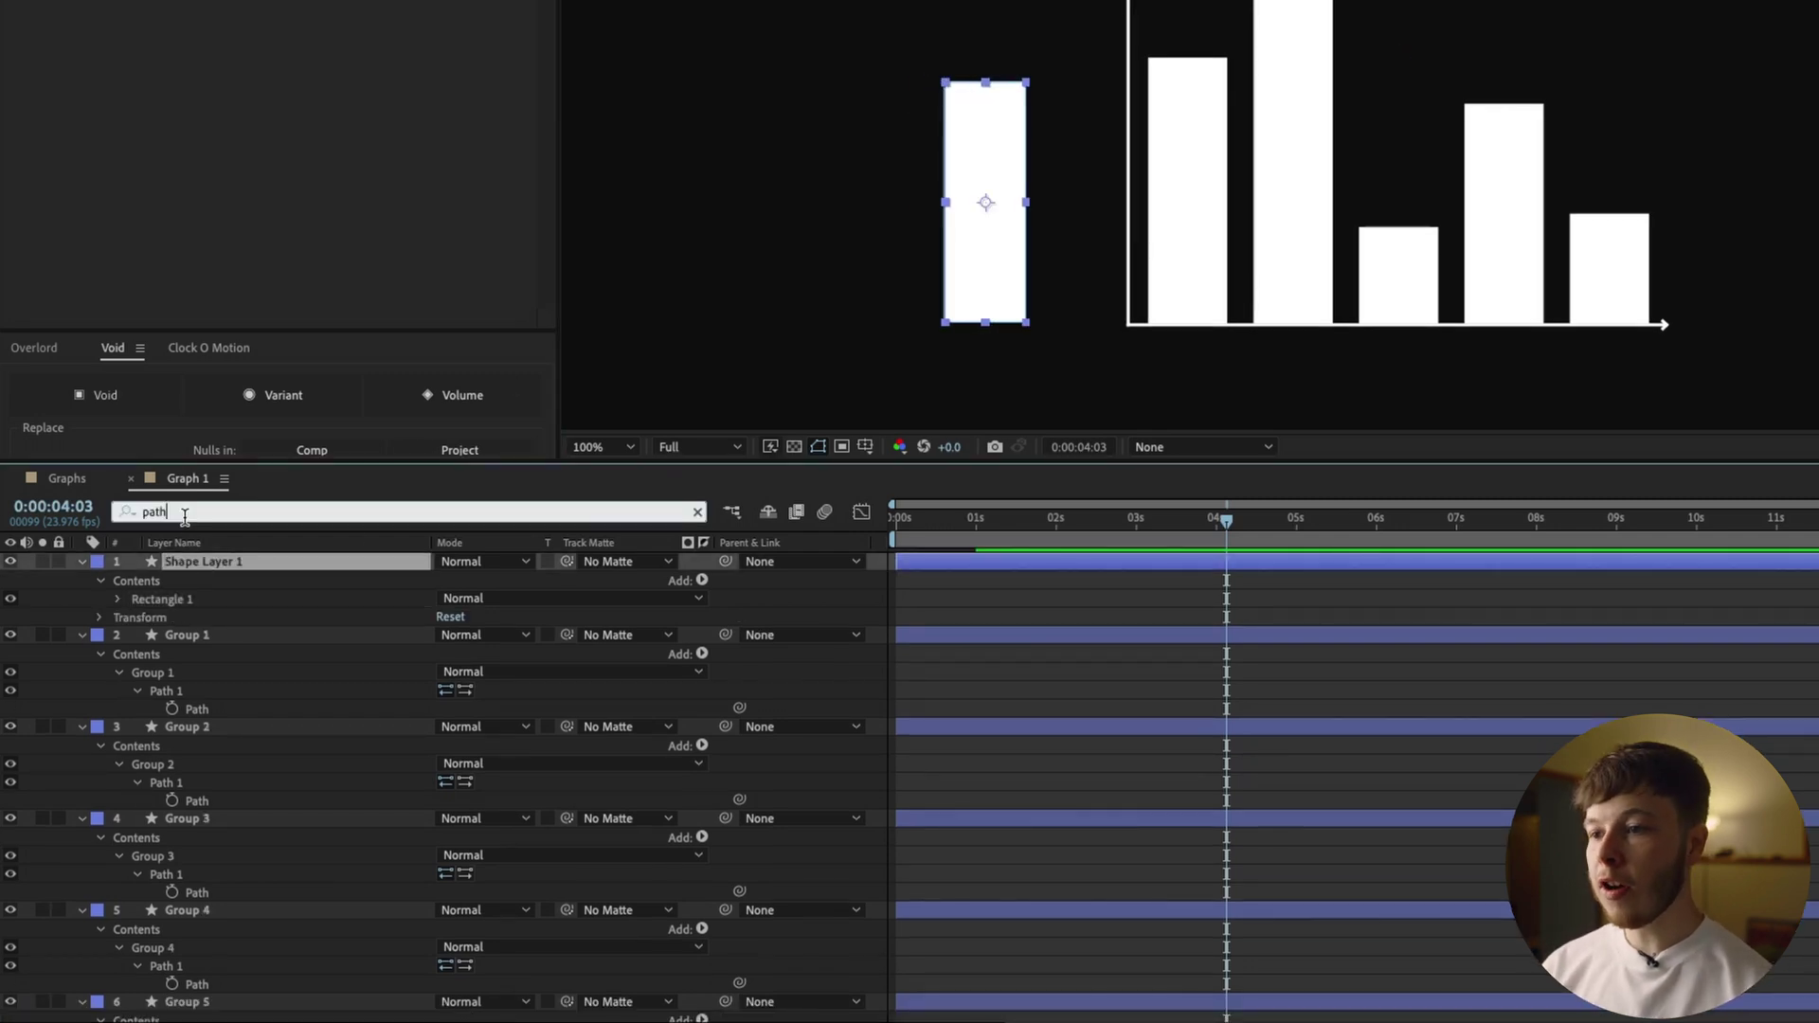
pyautogui.press('BackSpace')
pyautogui.press('BackSpace')
pyautogui.press('BackSpace')
pyautogui.write('ath')
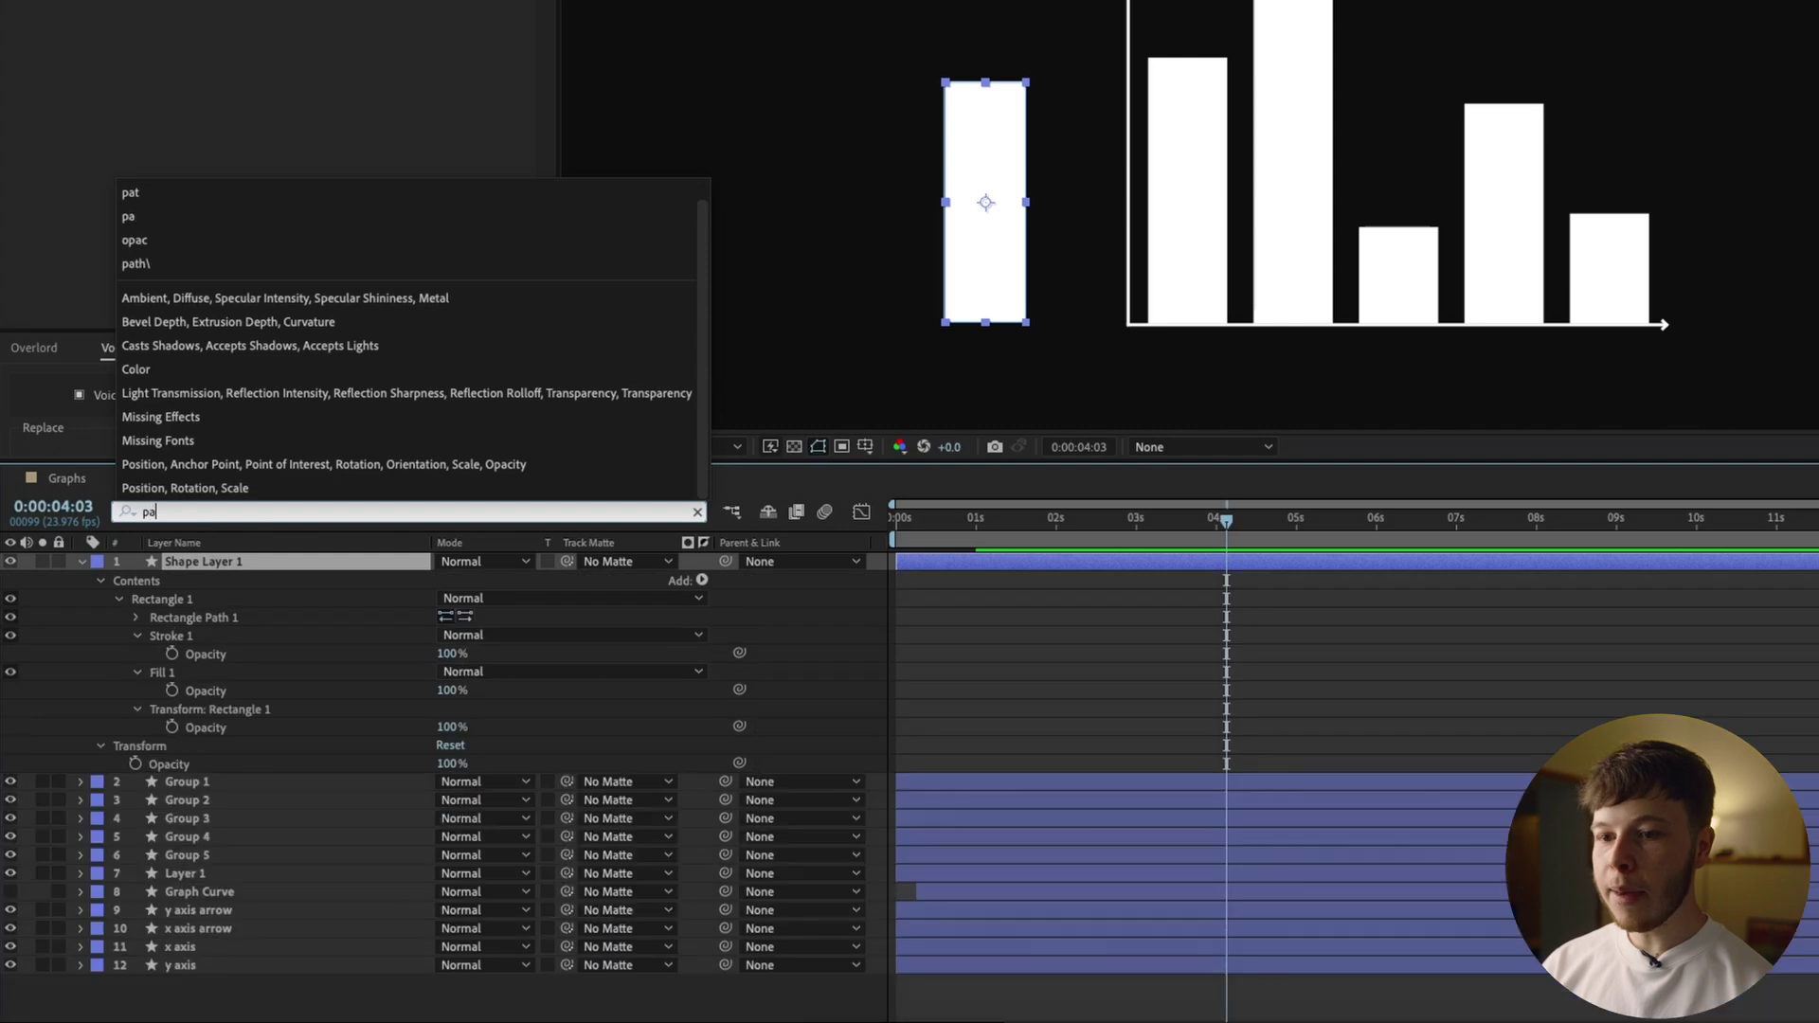
pyautogui.click(244, 623)
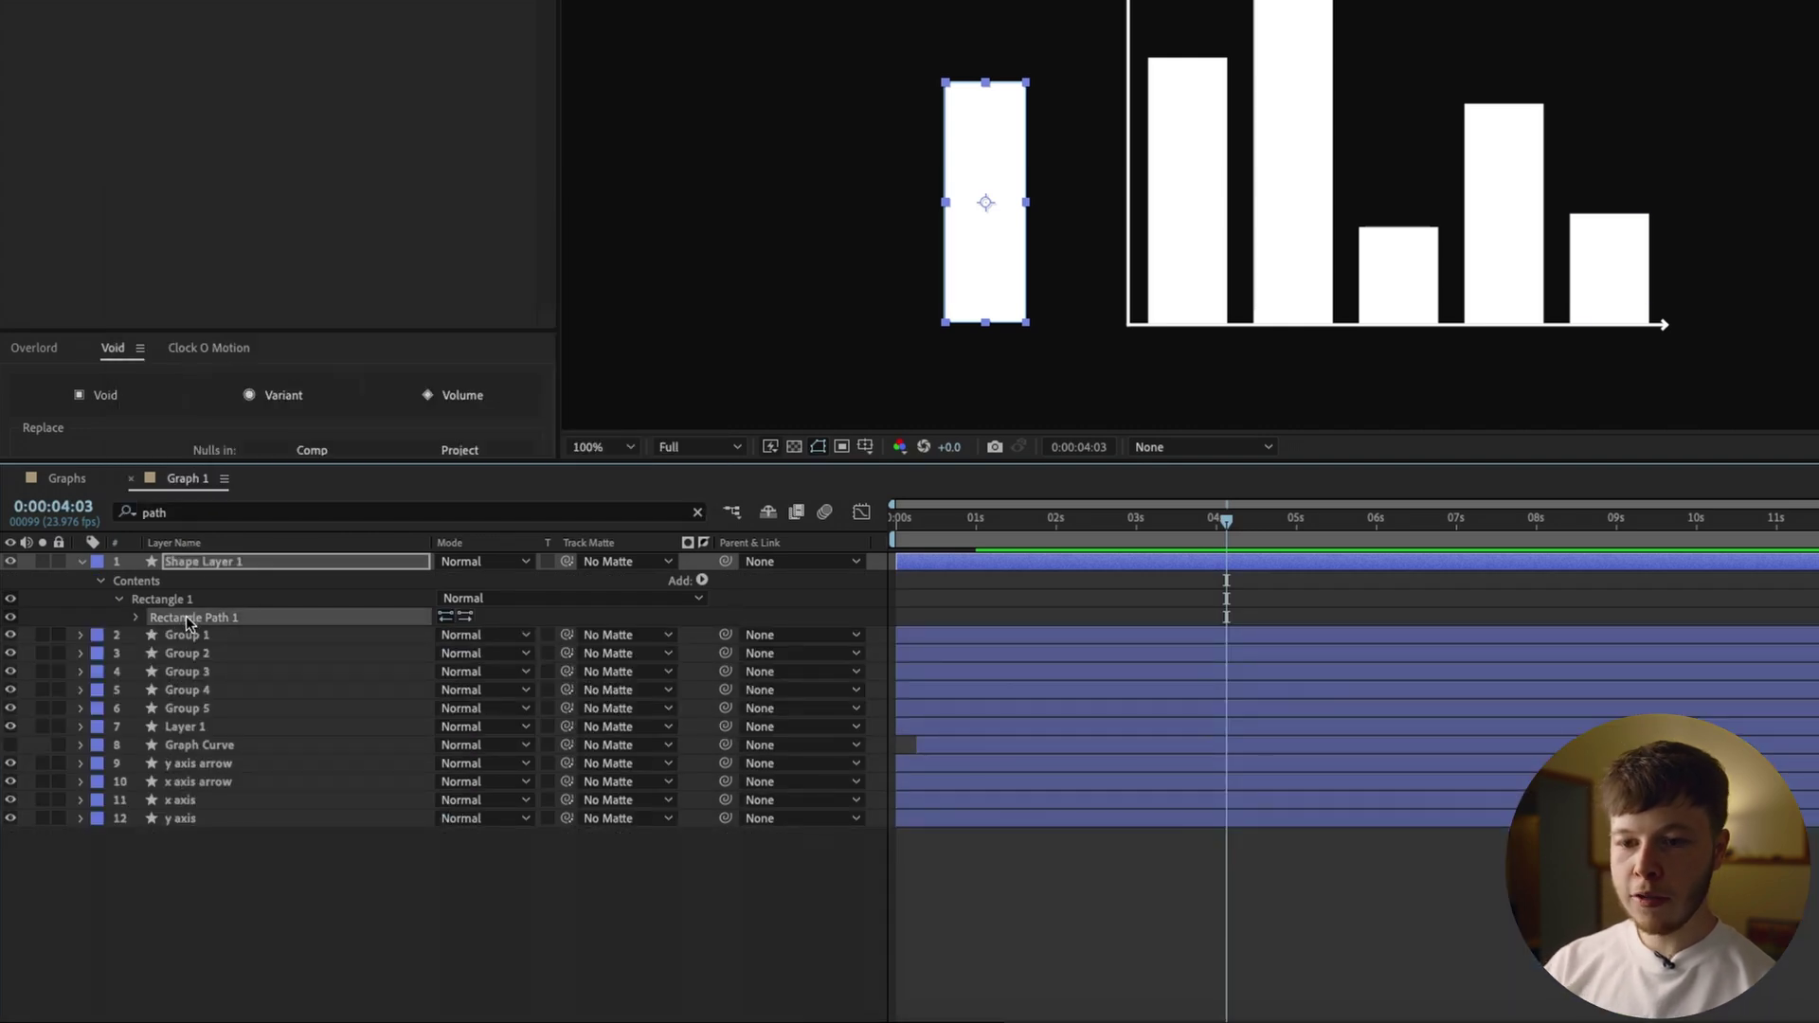
# Convert the drawn rectangle's path to a Bezier path, check its Path property, and delete Shape Layer 1
pyautogui.rightClick(187, 622)
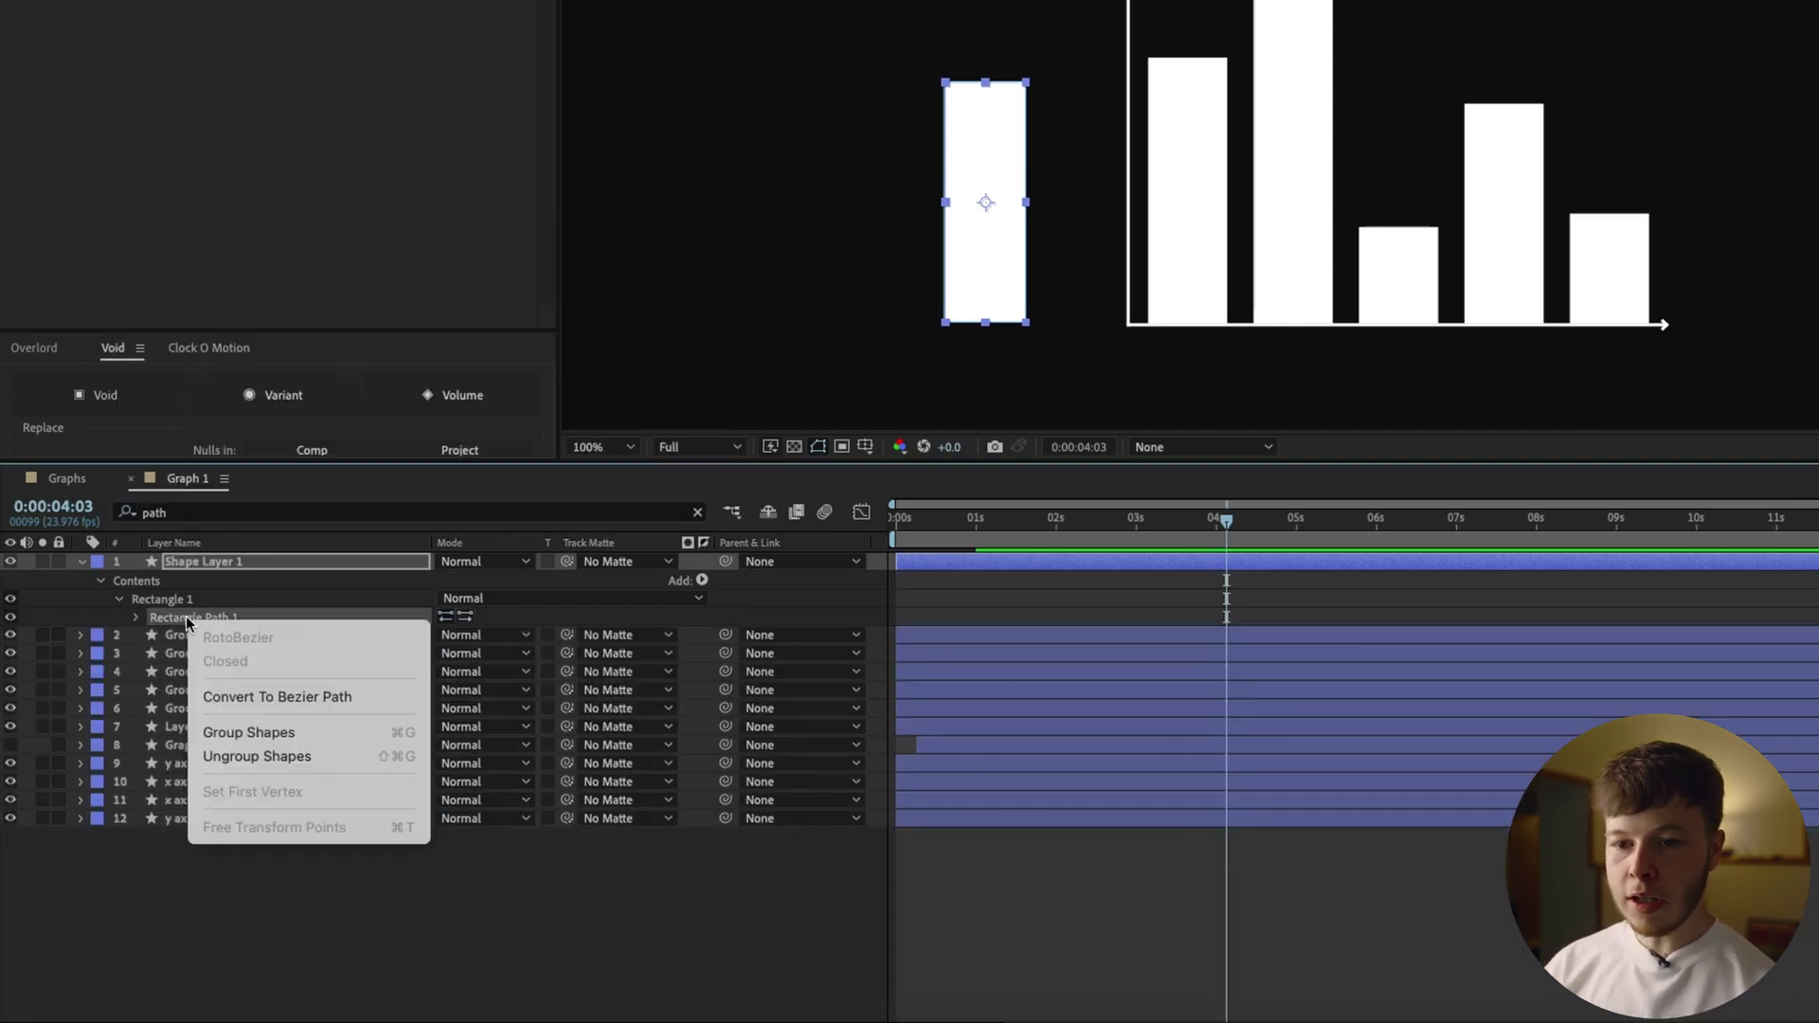
pyautogui.click(253, 697)
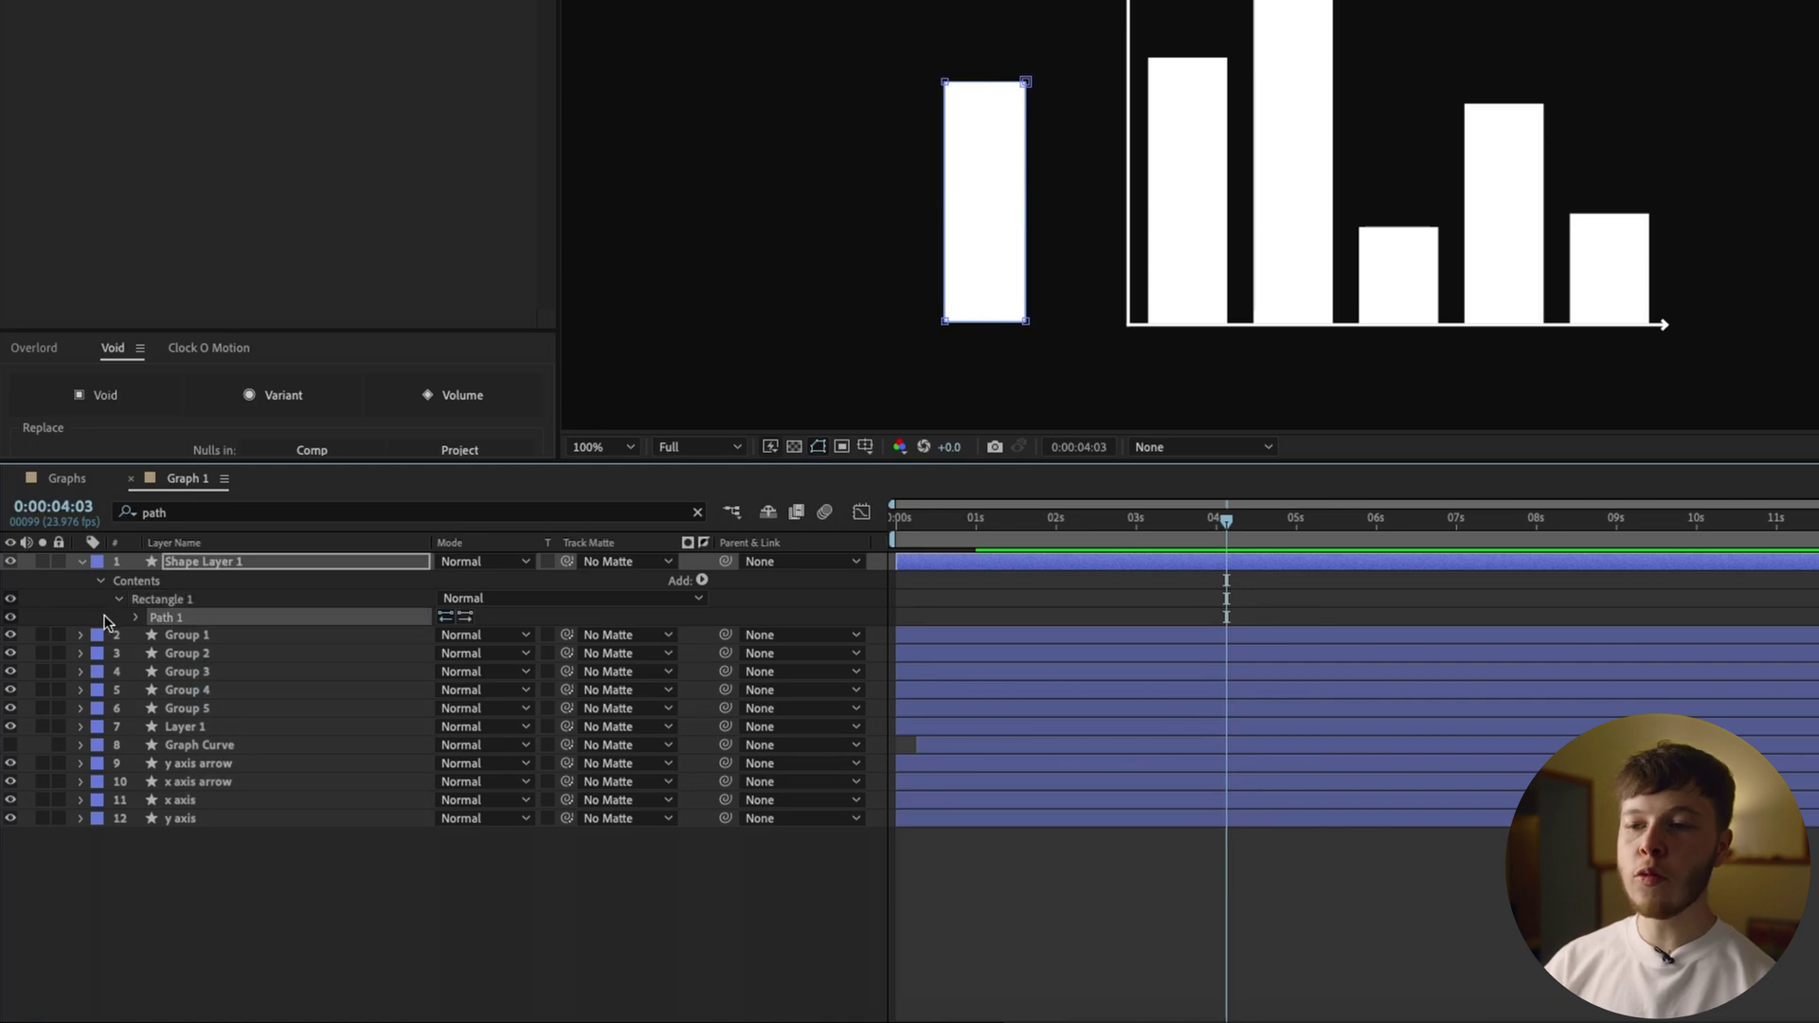
pyautogui.click(135, 616)
pyautogui.click(199, 635)
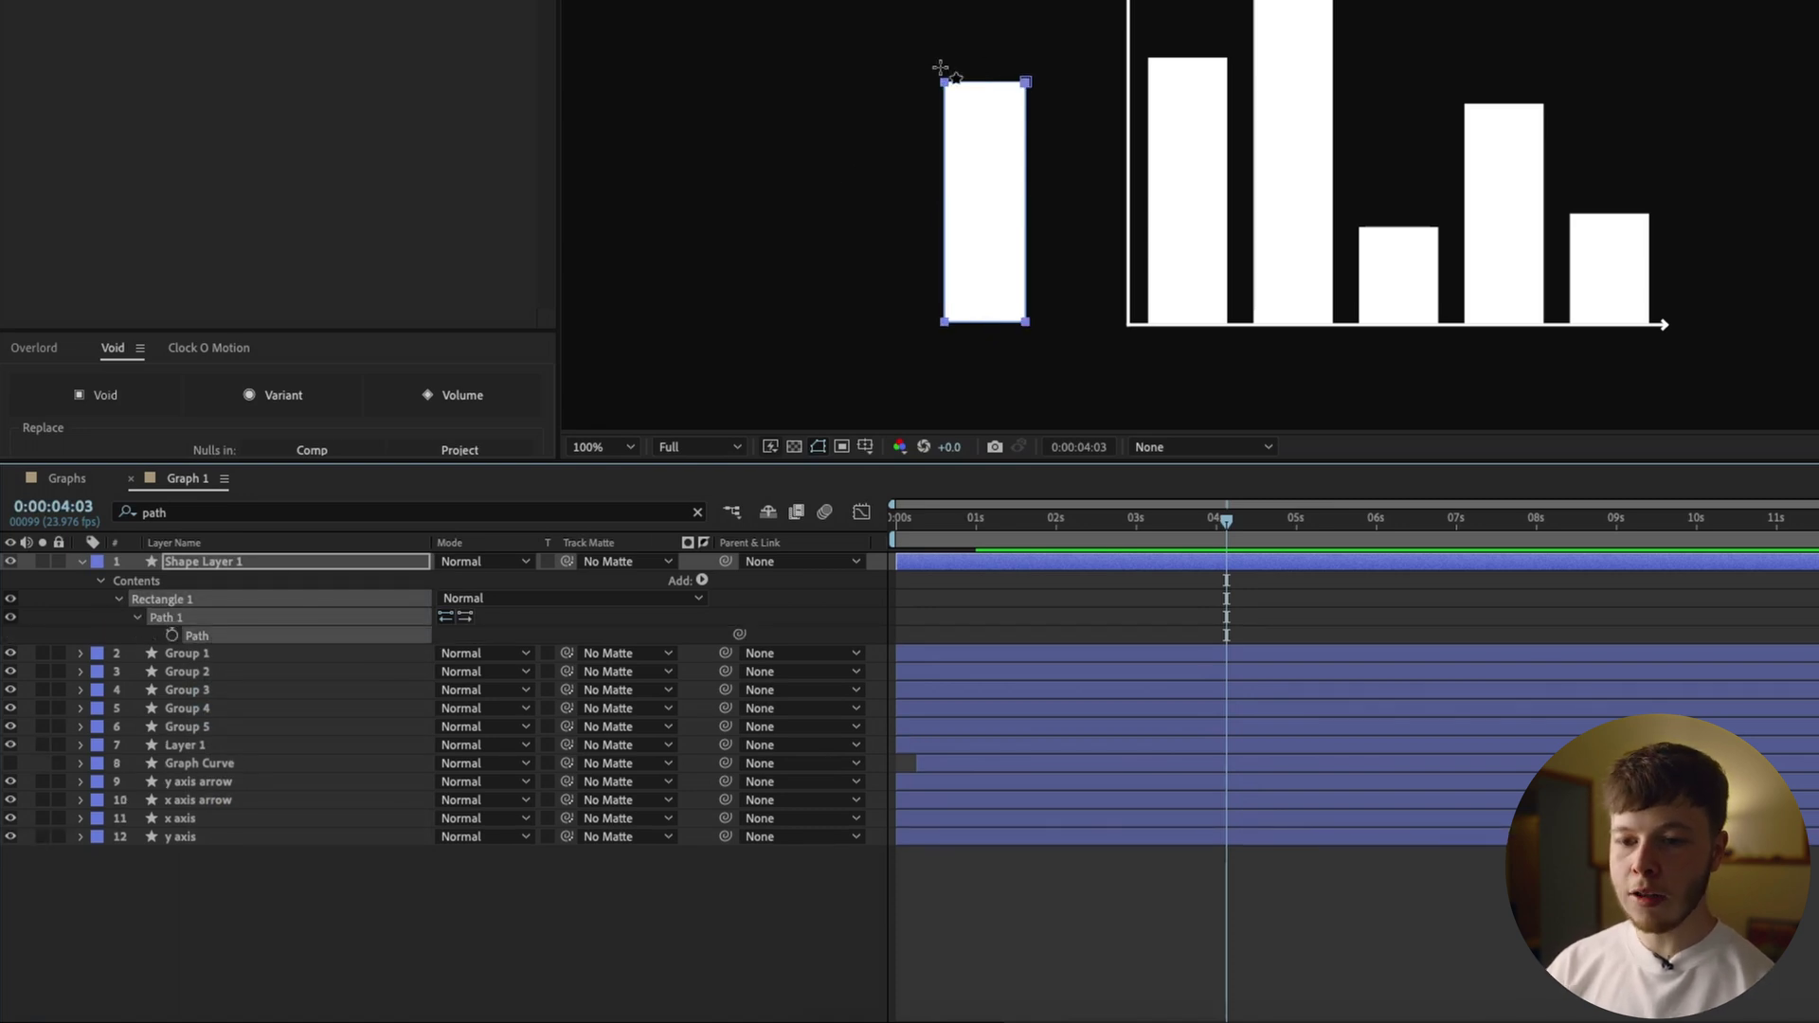
pyautogui.click(188, 561)
pyautogui.press('Delete')
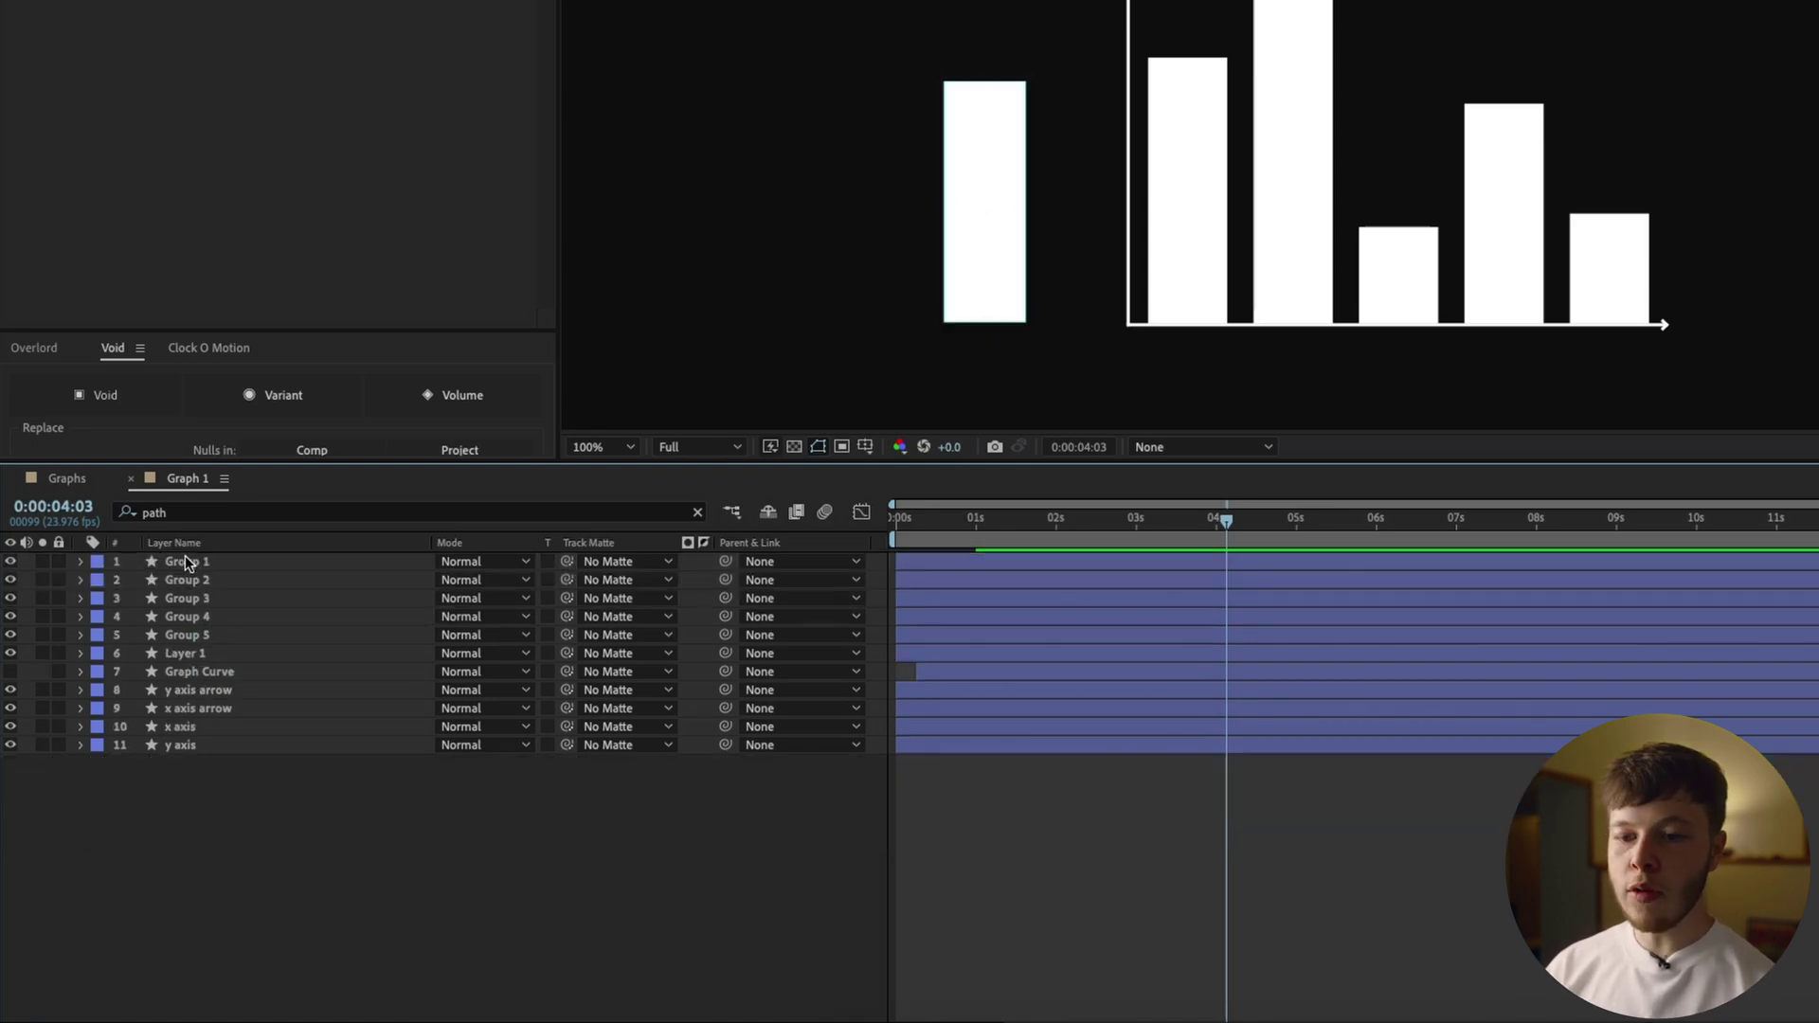
# Select bar layers Group 1 to Group 5, filter their properties by "path", and add a Path keyframe on each at 0:00:04:03
pyautogui.click(188, 561)
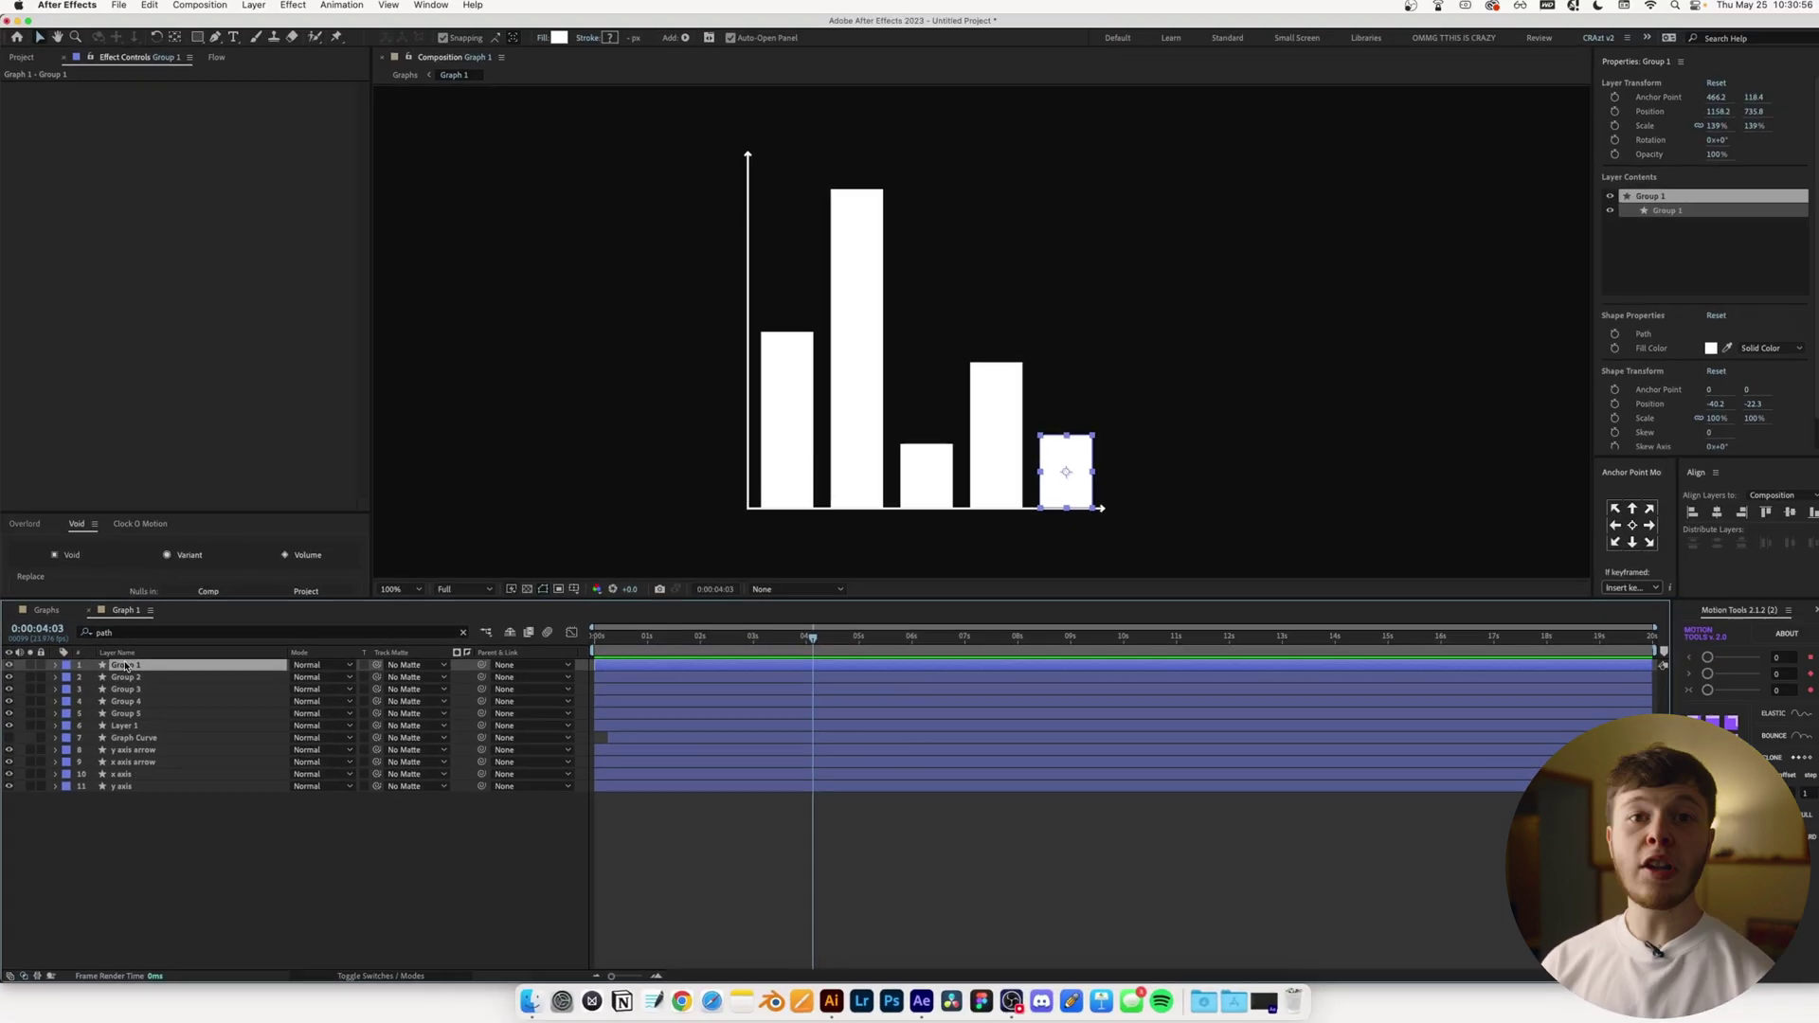
pyautogui.keyDown('shift'); pyautogui.click(123, 715); pyautogui.keyUp('shift')
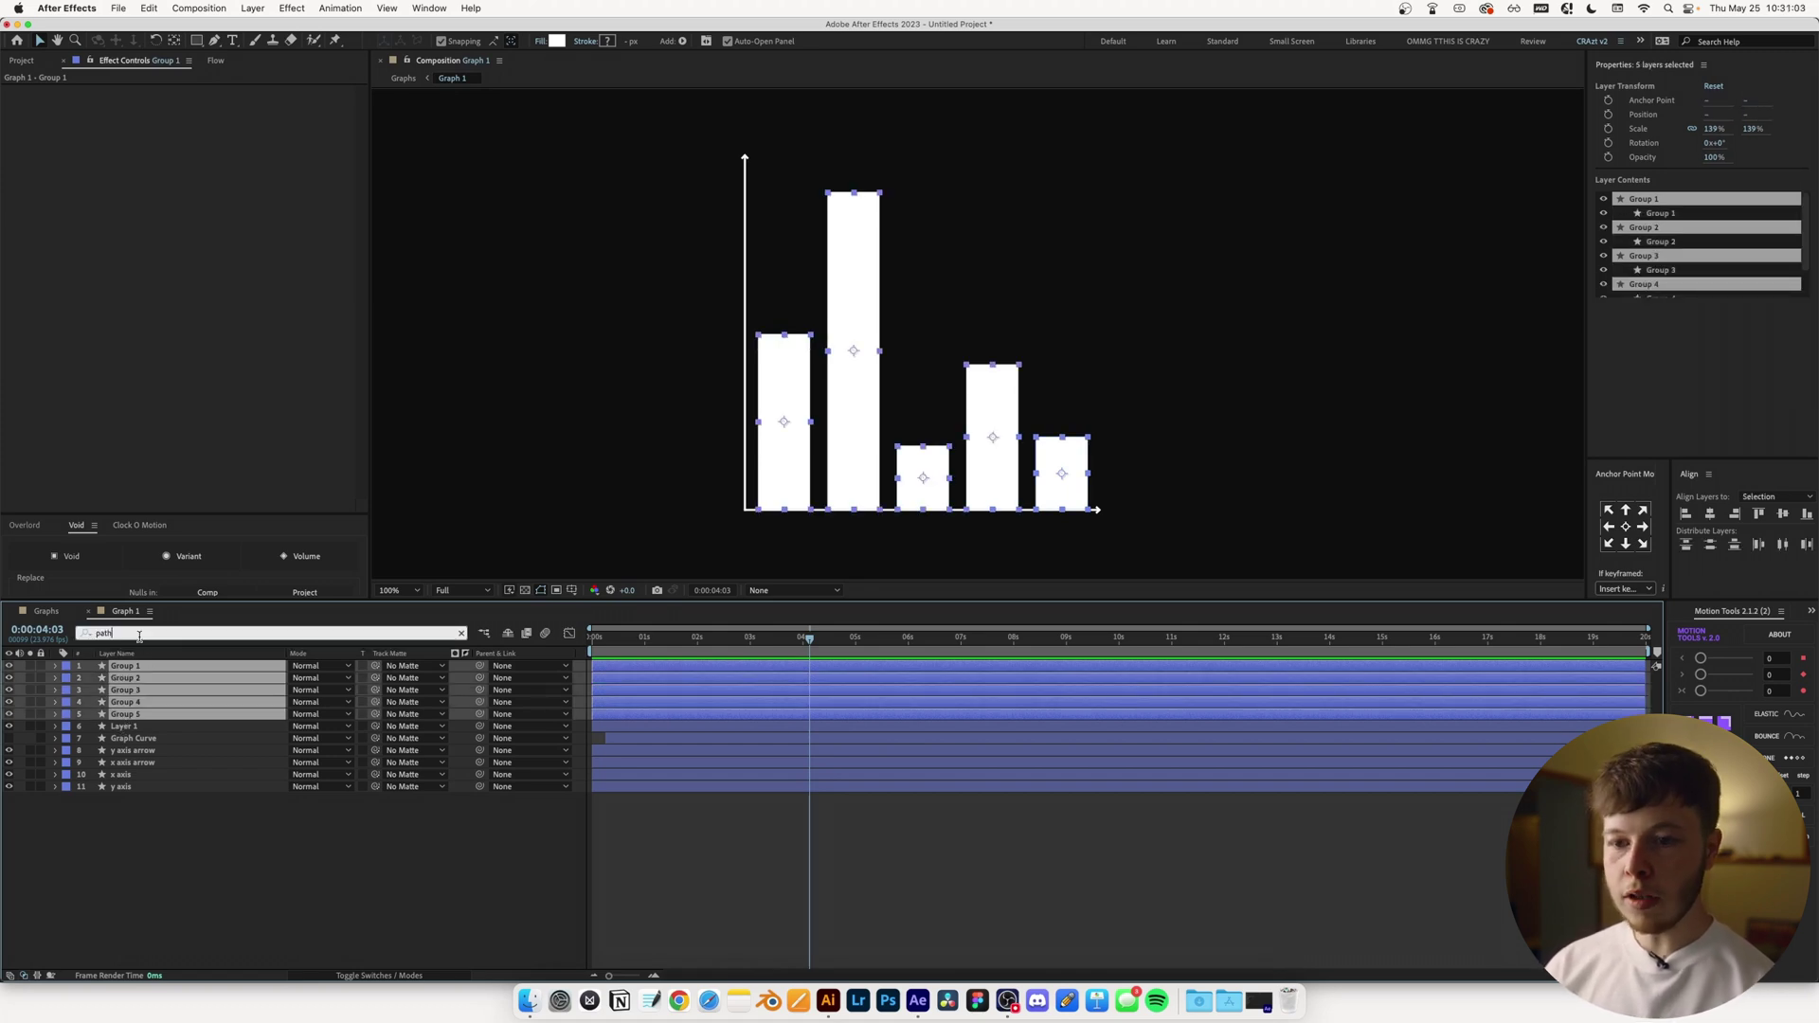
pyautogui.click(116, 715)
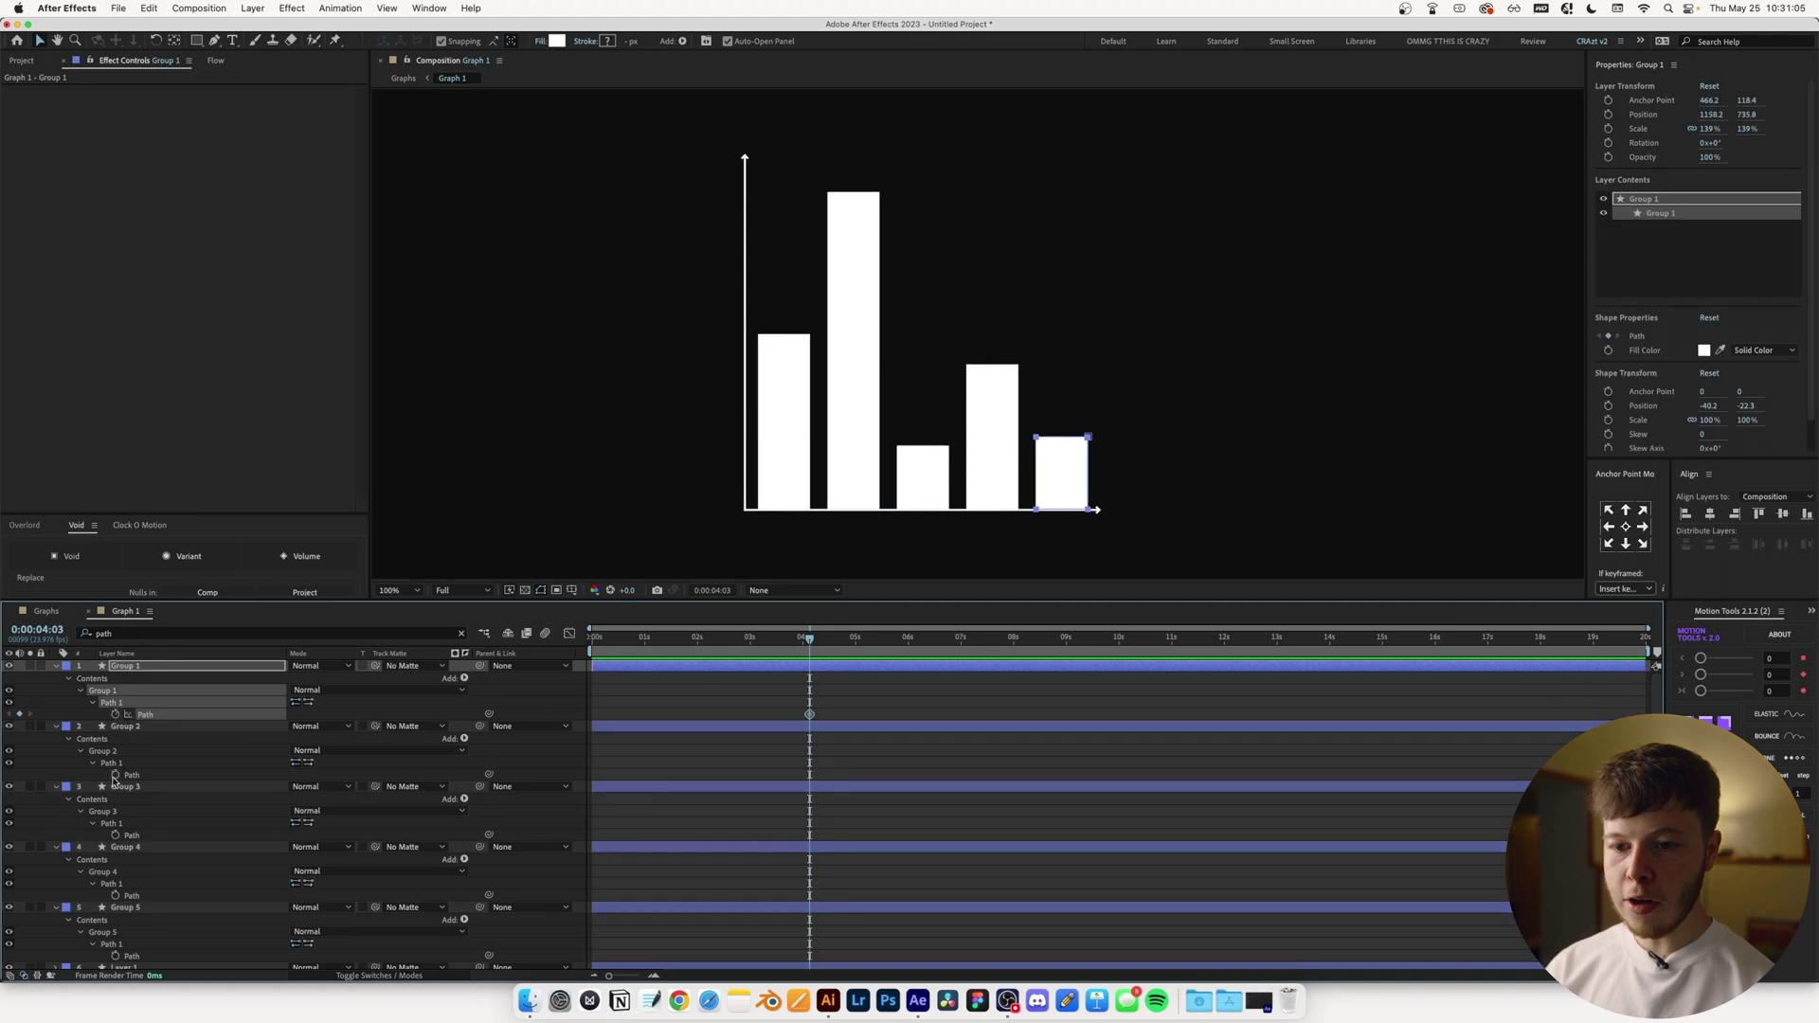
pyautogui.click(115, 774)
# Move the Path keyframes of all five bars to 0:00:01:00
pyautogui.moveTo(851, 890); pyautogui.dragTo(746, 574)
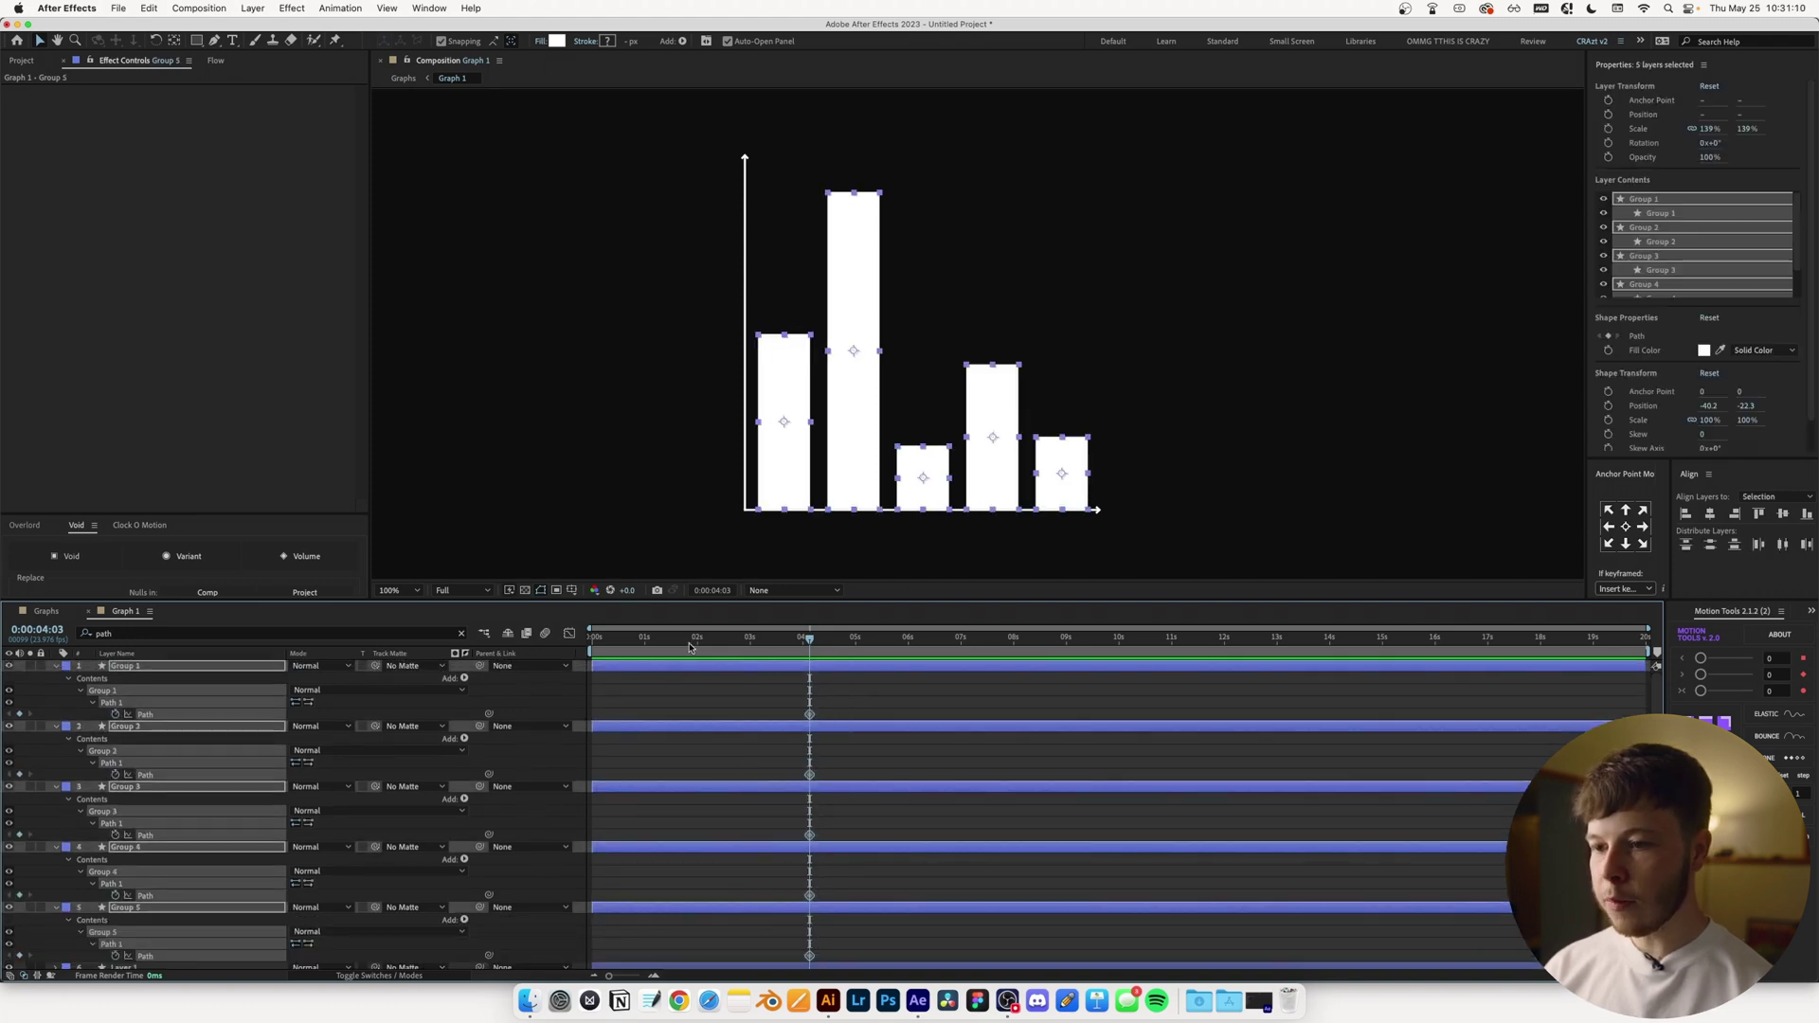
pyautogui.moveTo(672, 644); pyautogui.dragTo(647, 657)
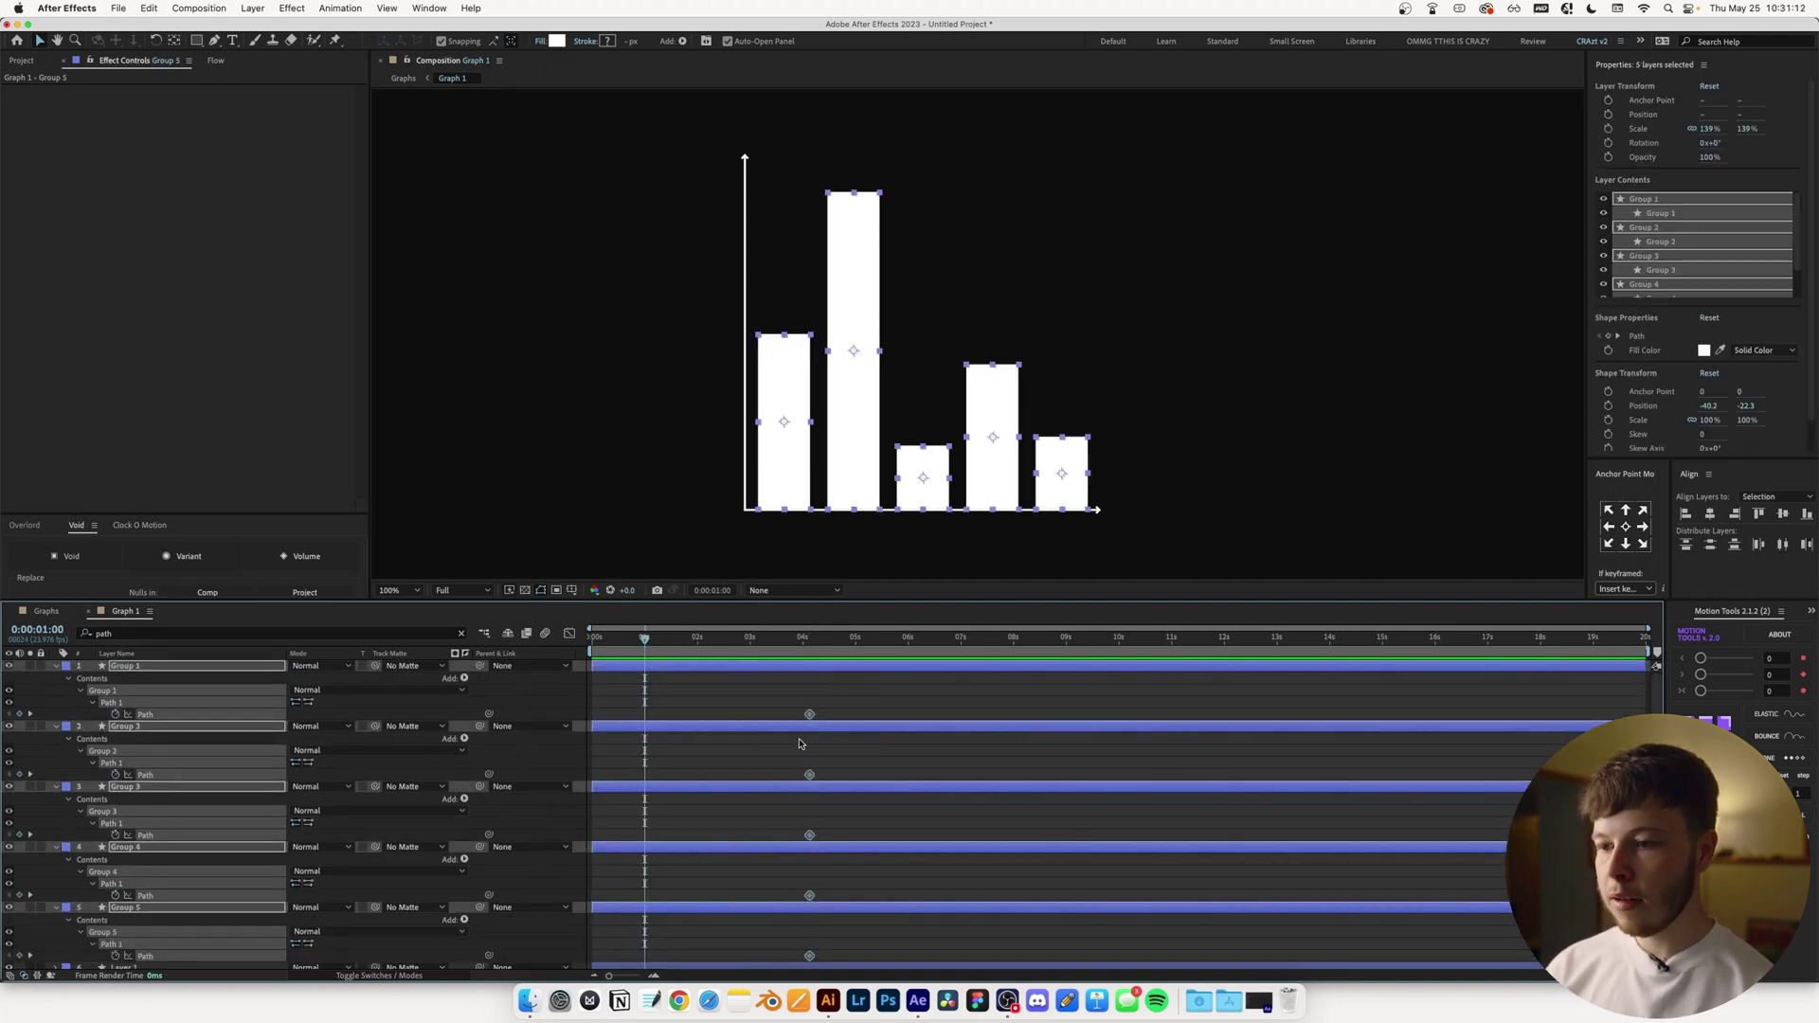
pyautogui.moveTo(809, 713); pyautogui.dragTo(645, 713)
# At 0:00:00:00, collapse each of the five bars by lowering its top path points onto the x axis baseline
pyautogui.press('Home')
pyautogui.click(666, 702)
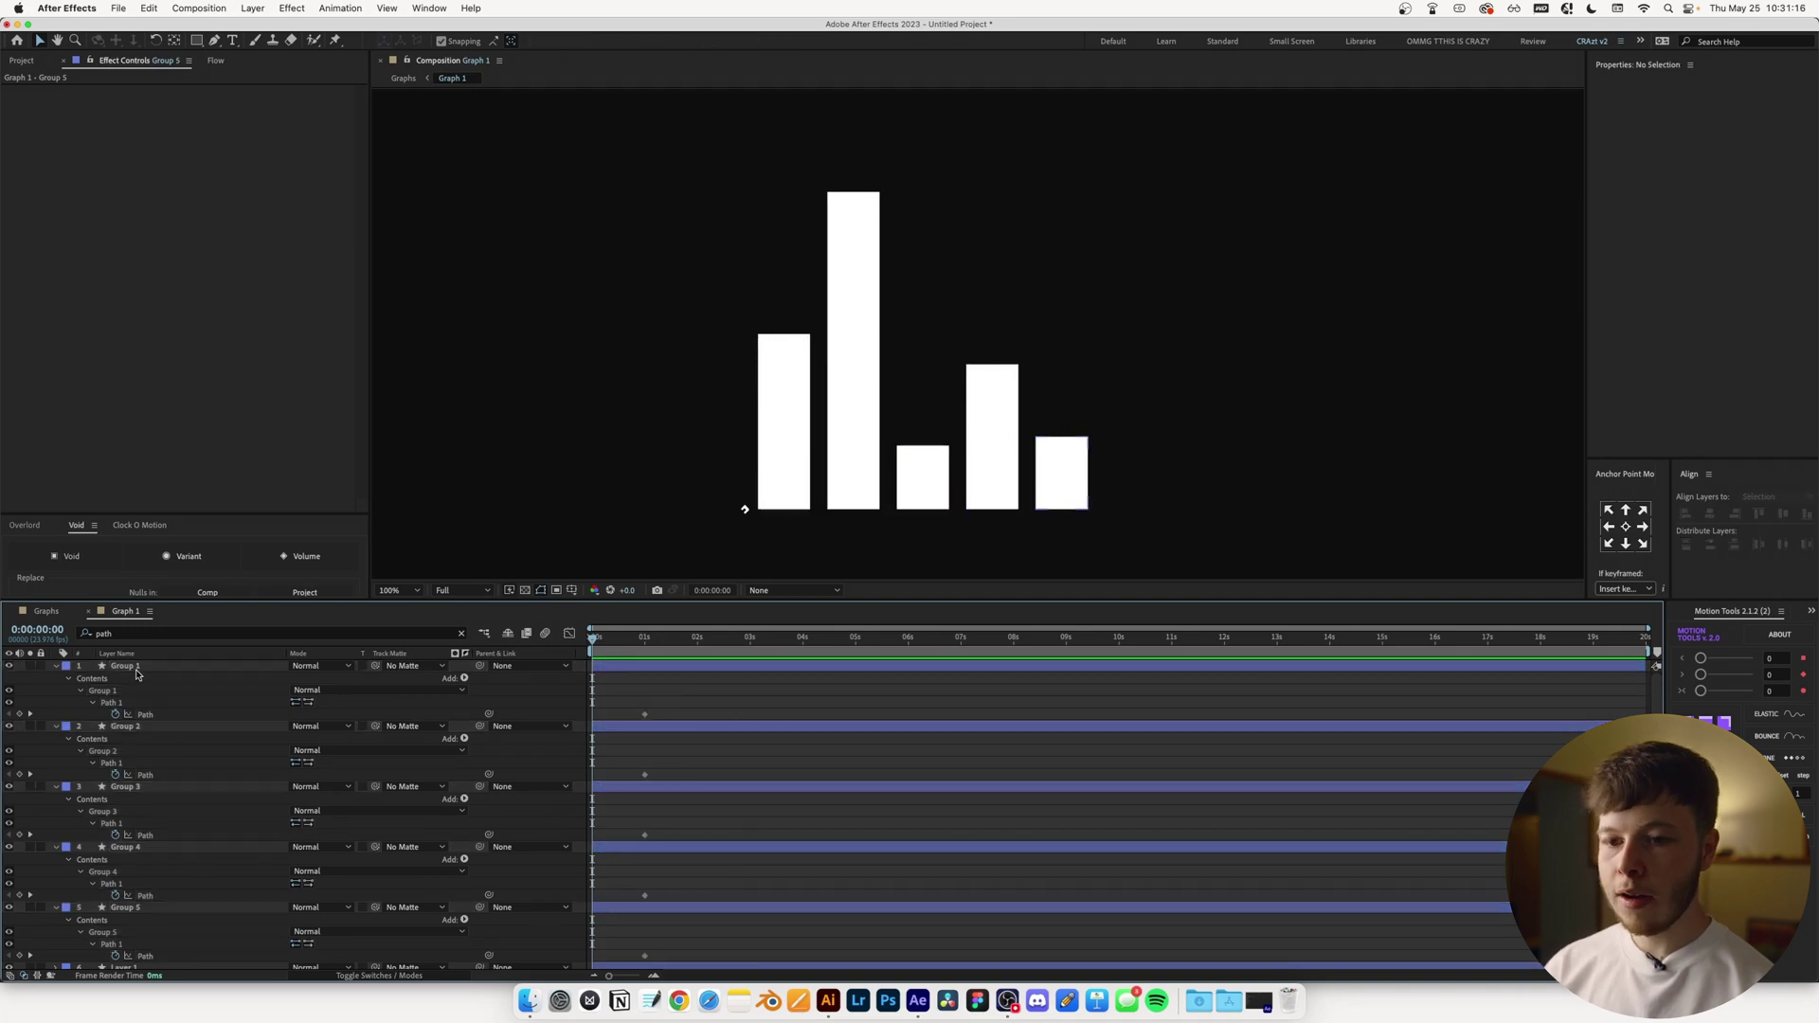
pyautogui.click(1080, 439)
pyautogui.moveTo(1073, 438); pyautogui.dragTo(1073, 504)
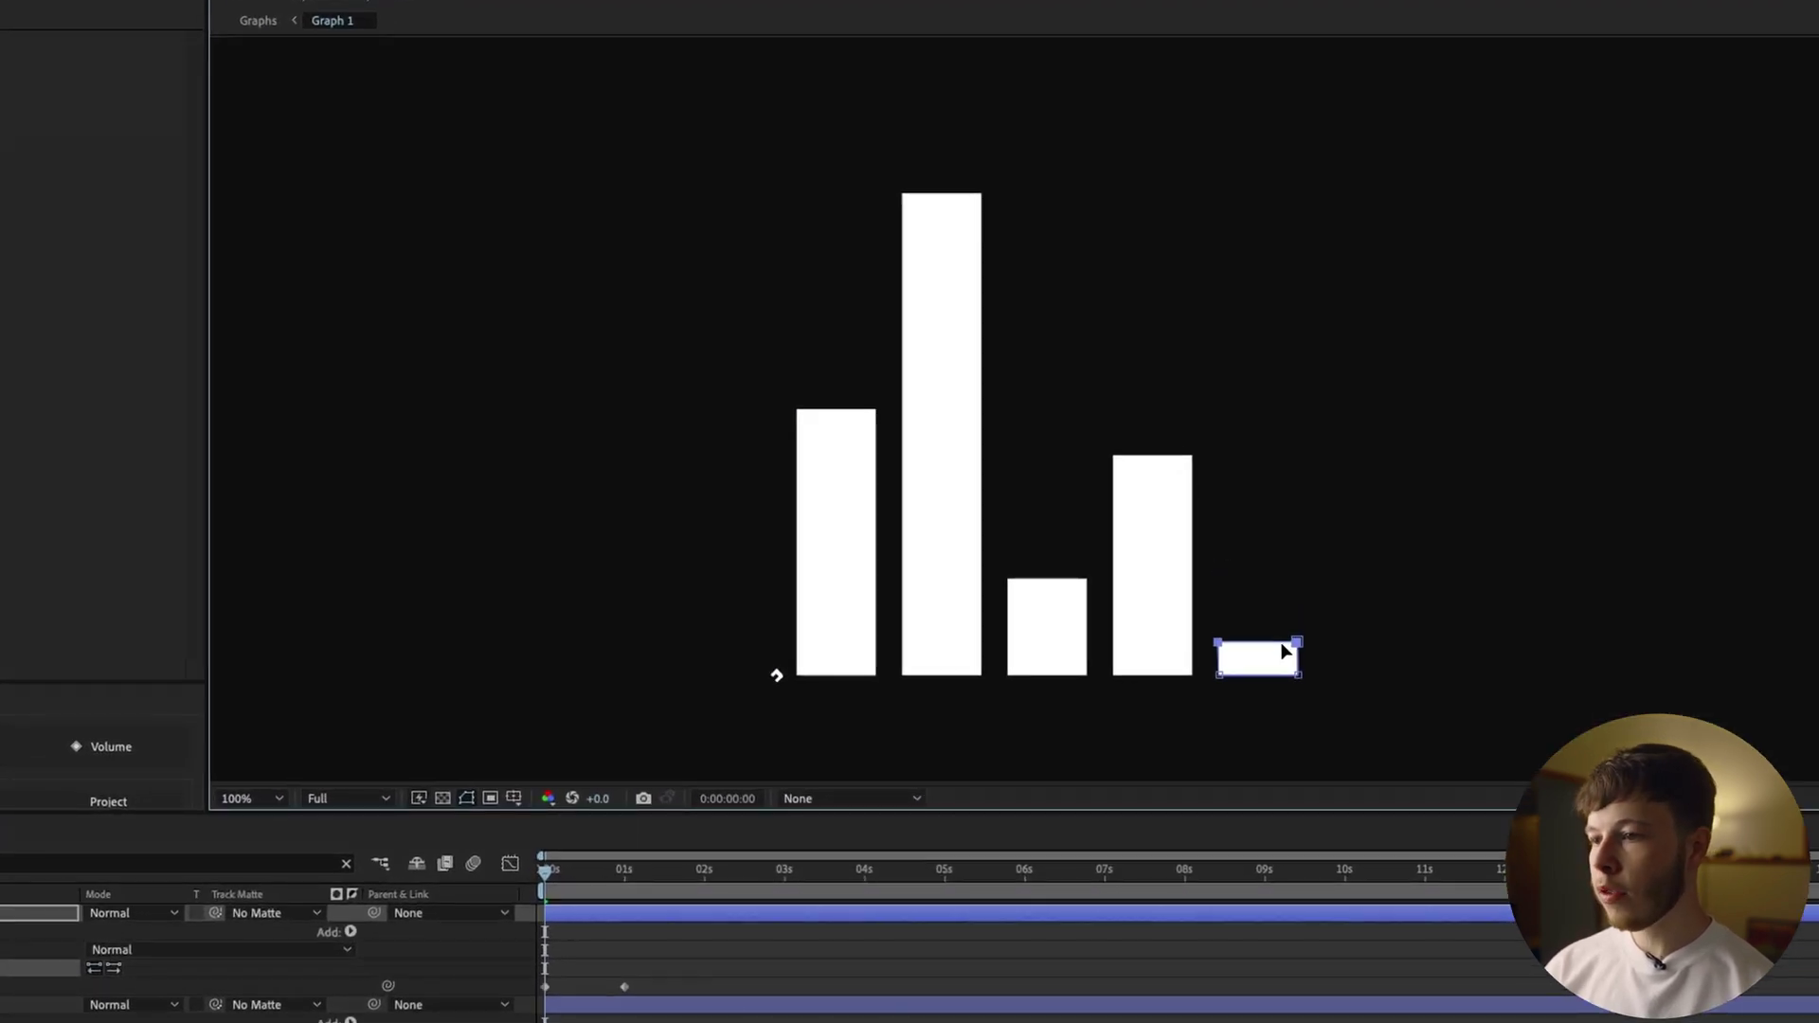
pyautogui.moveTo(1275, 668); pyautogui.dragTo(1271, 674)
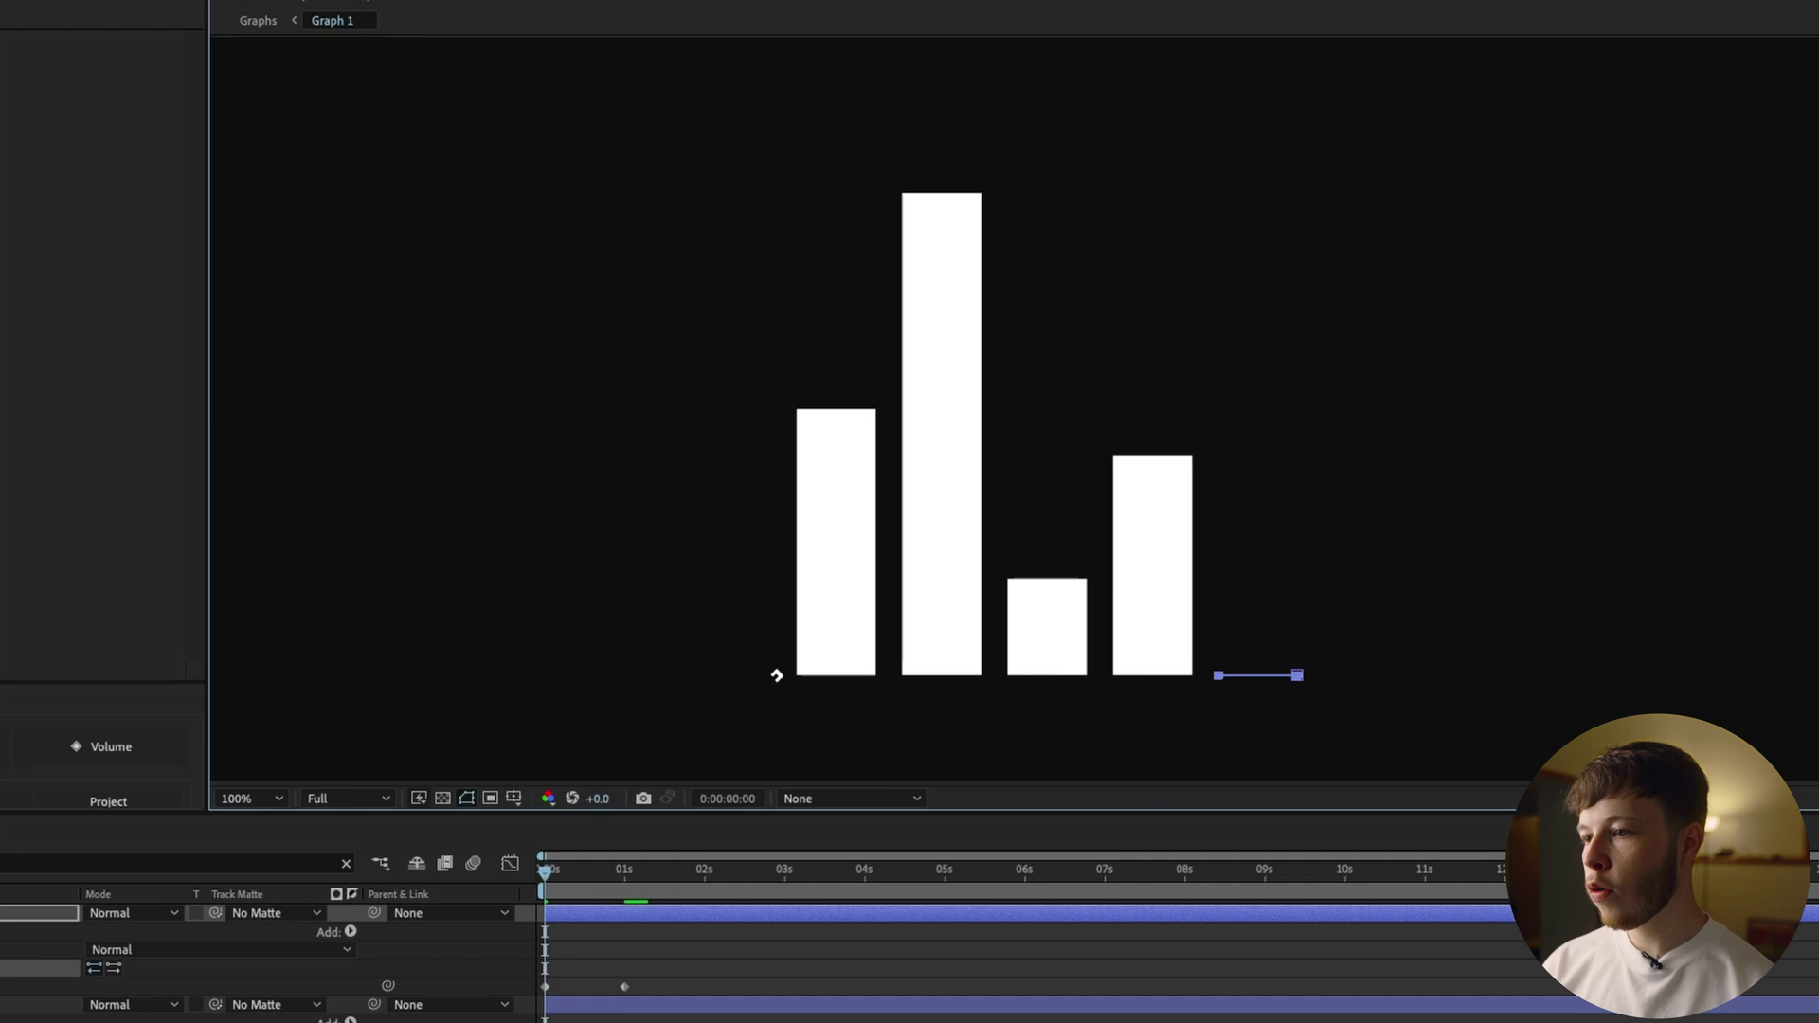
pyautogui.click(1122, 461)
pyautogui.moveTo(1192, 456); pyautogui.dragTo(1197, 680)
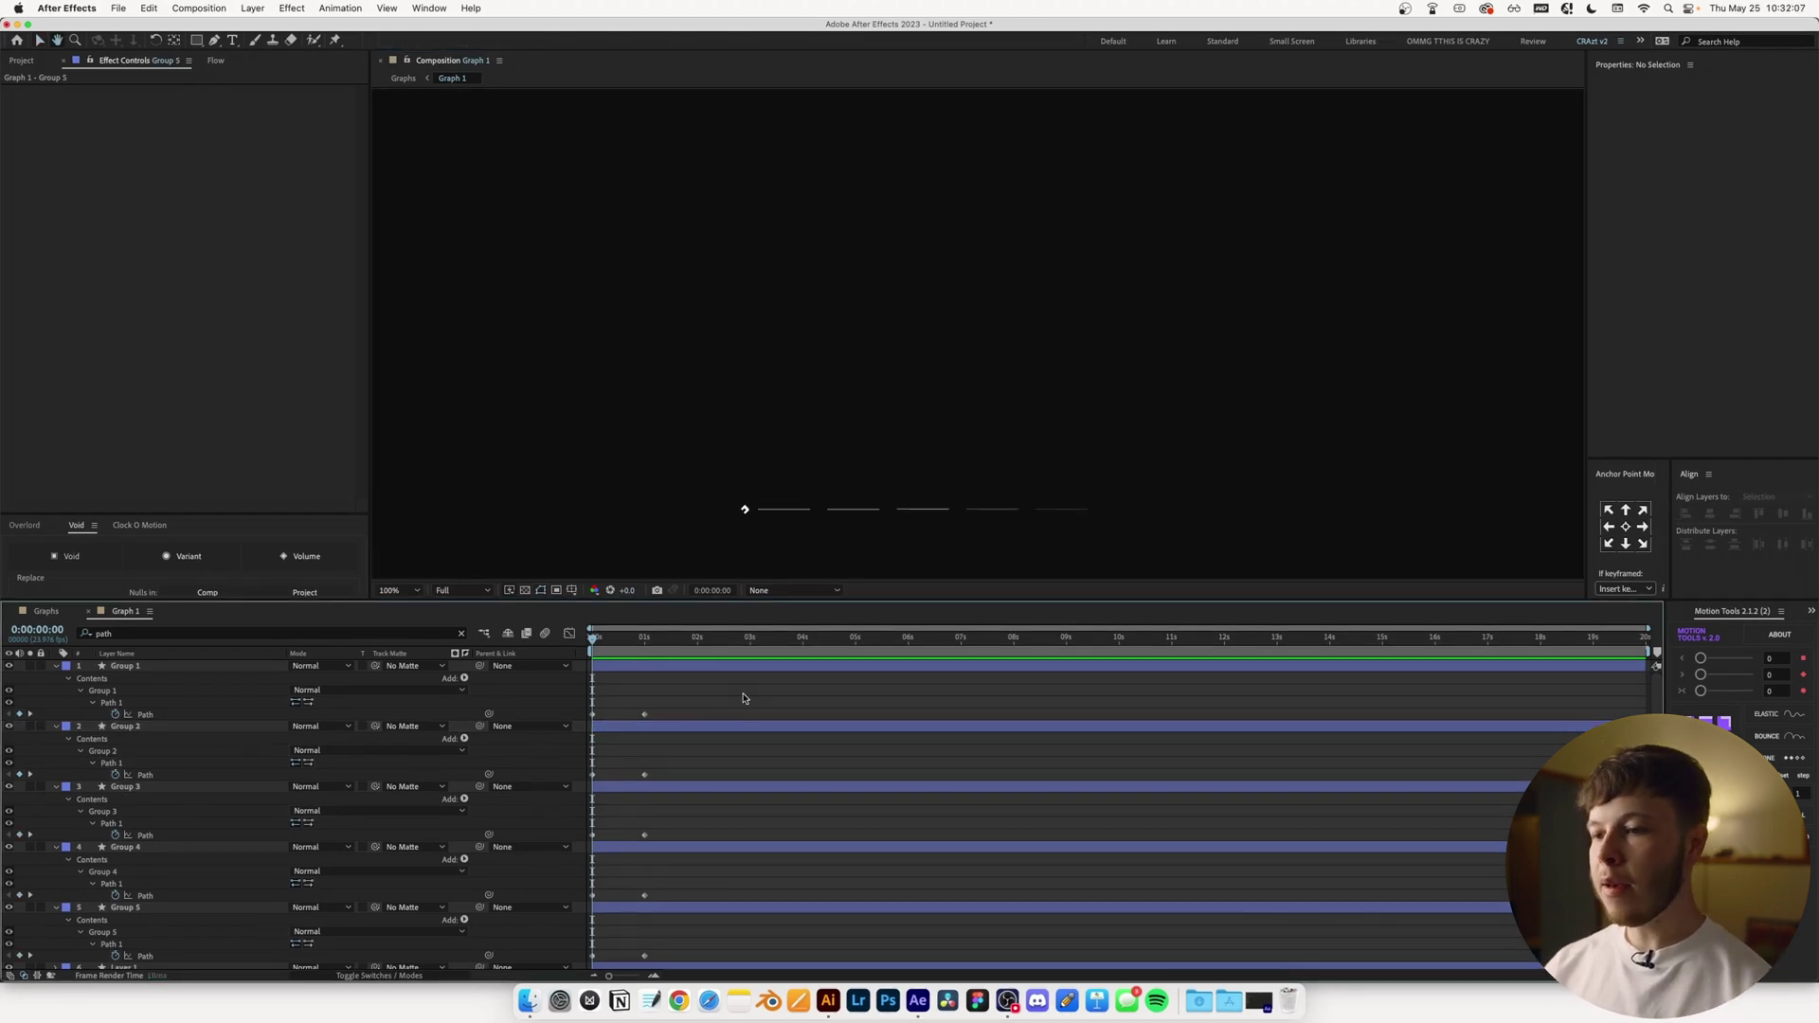
# Preview the bars growing from the baseline and fit the whole composition in the viewer
pyautogui.press('space')
pyautogui.press('space')
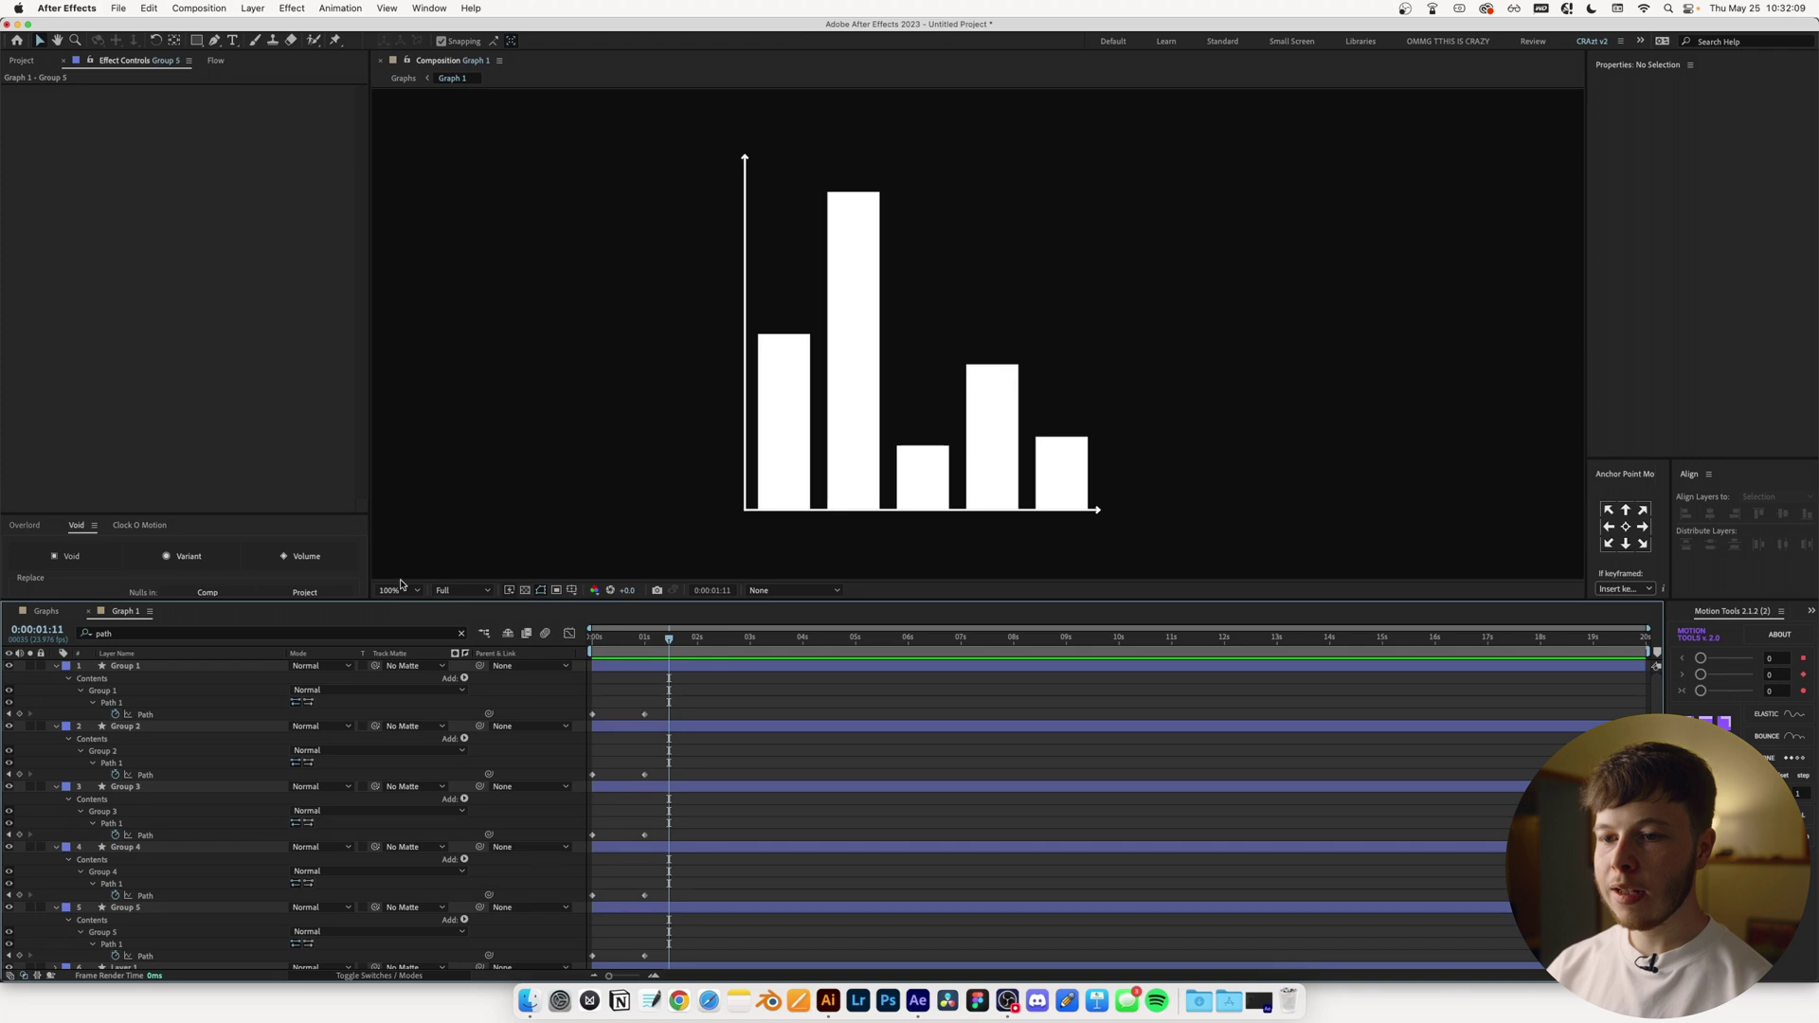
pyautogui.hotkey('shift', '/')
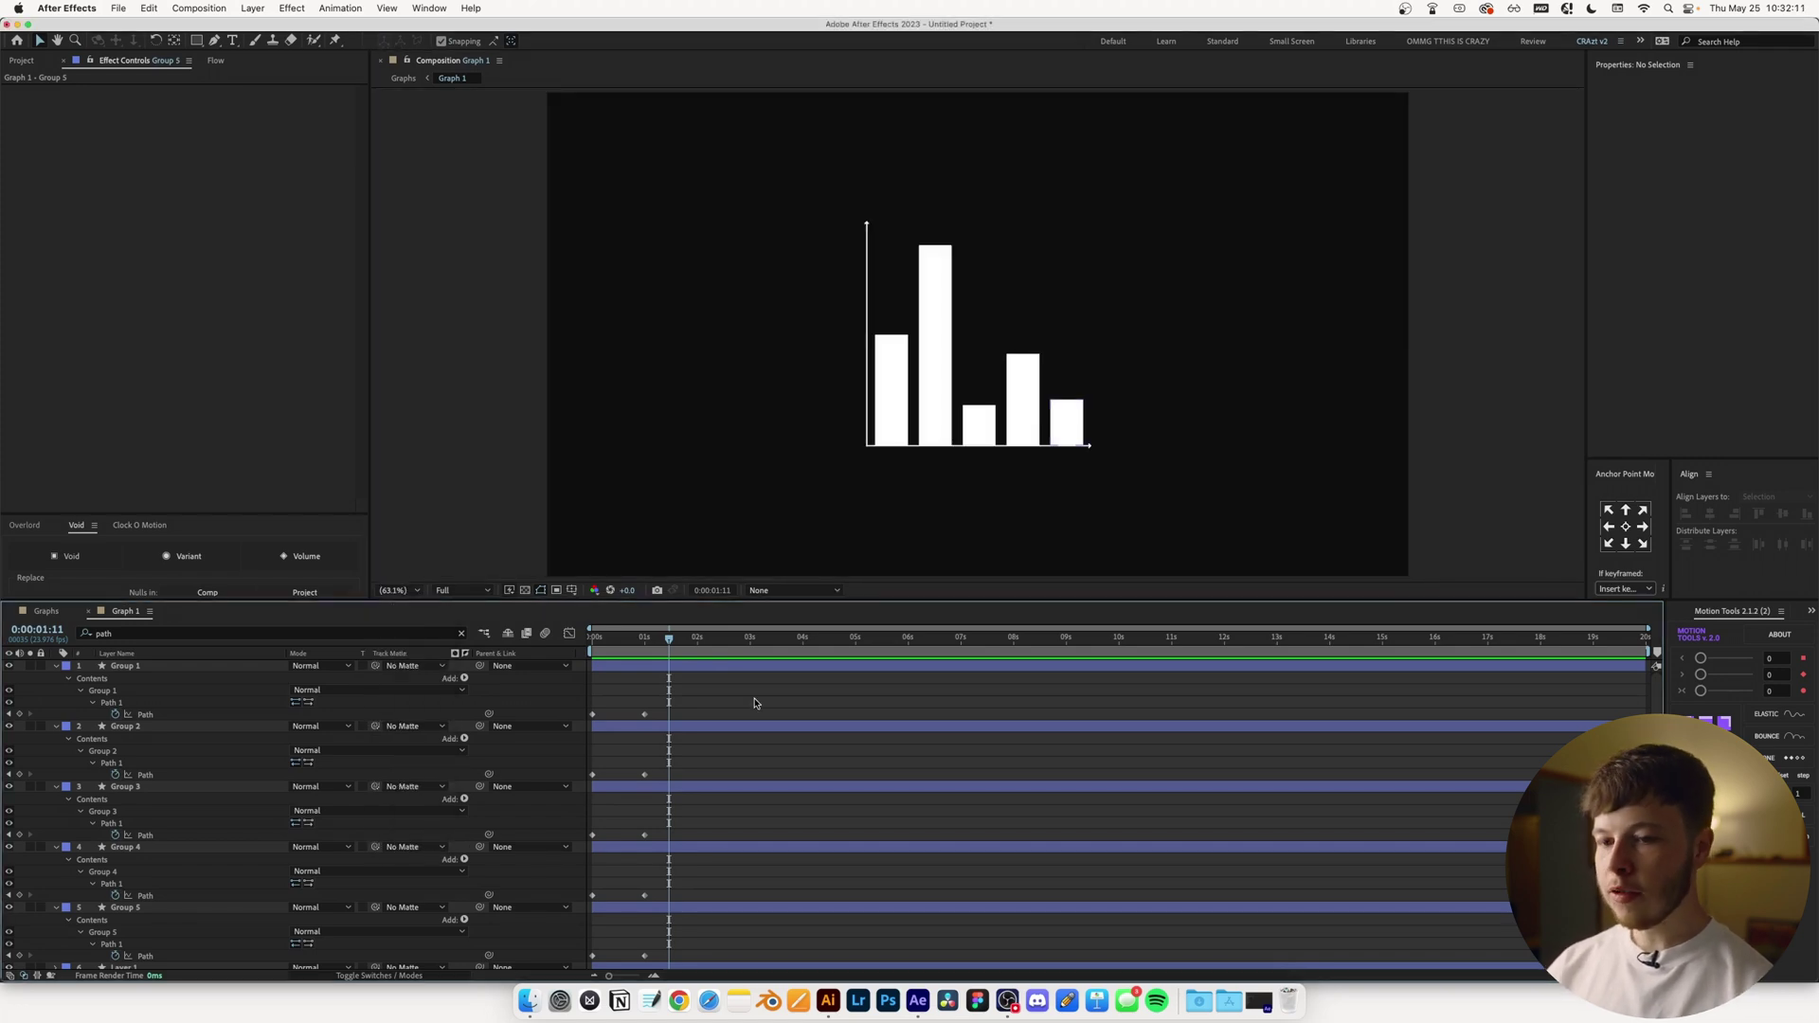
# Clear the "path" filter and reveal only the keyframed properties of bar layers Group 1 to Group 5
pyautogui.press('u')
pyautogui.press('u')
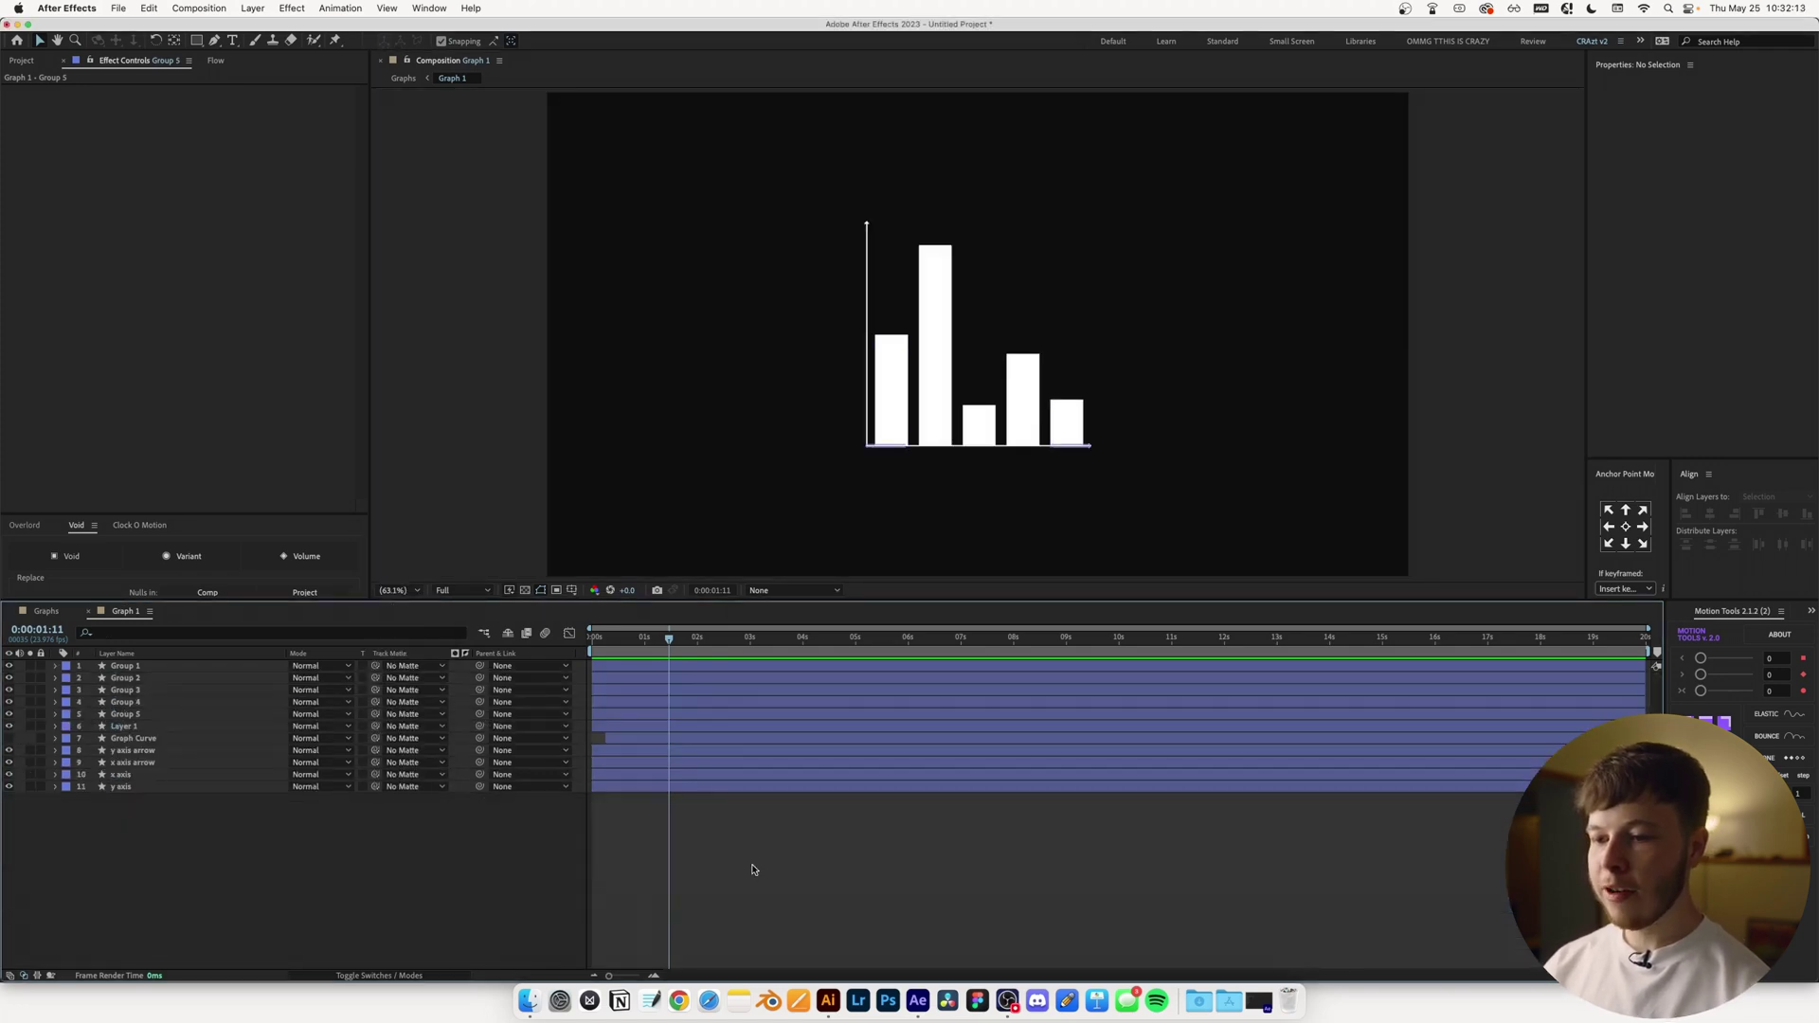
pyautogui.click(127, 715)
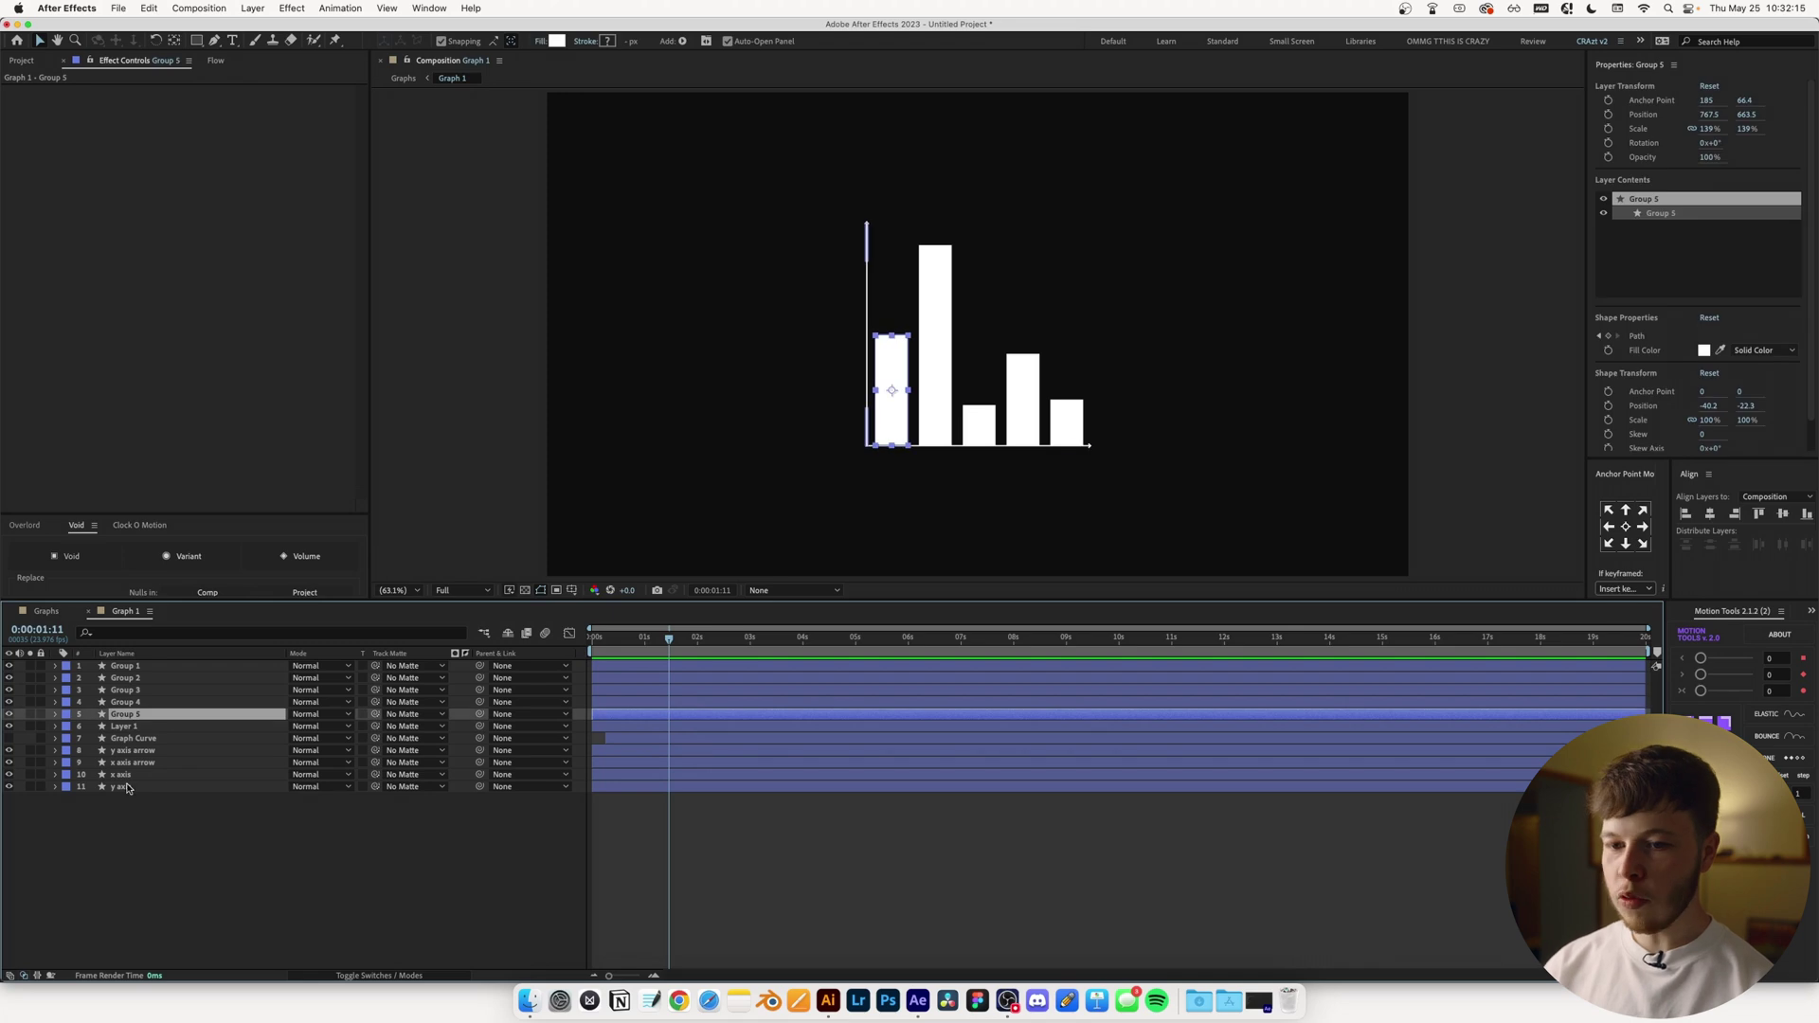
pyautogui.keyDown('shift'); pyautogui.click(125, 667); pyautogui.keyUp('shift')
pyautogui.press('u')
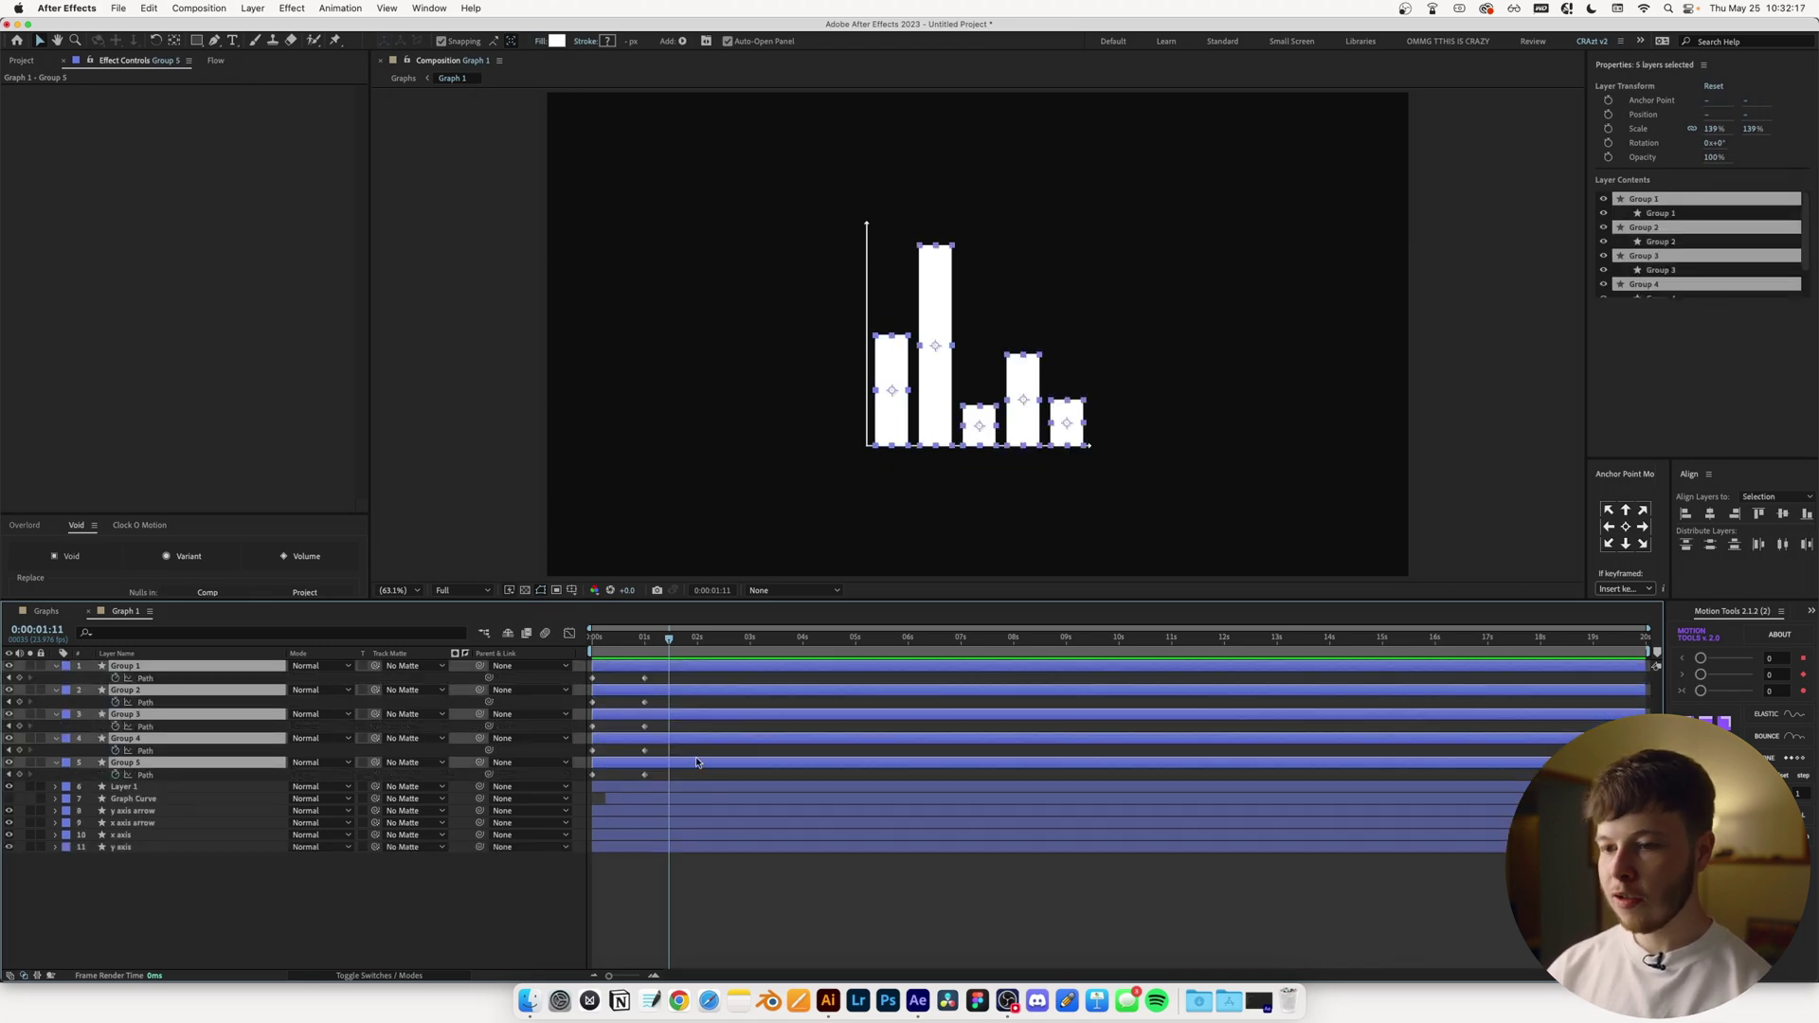
# Apply the Flow easing curve 0.88, 0.14, 0.12, 0.86 to all Path keyframes of the five bars
pyautogui.moveTo(692, 774); pyautogui.dragTo(580, 652)
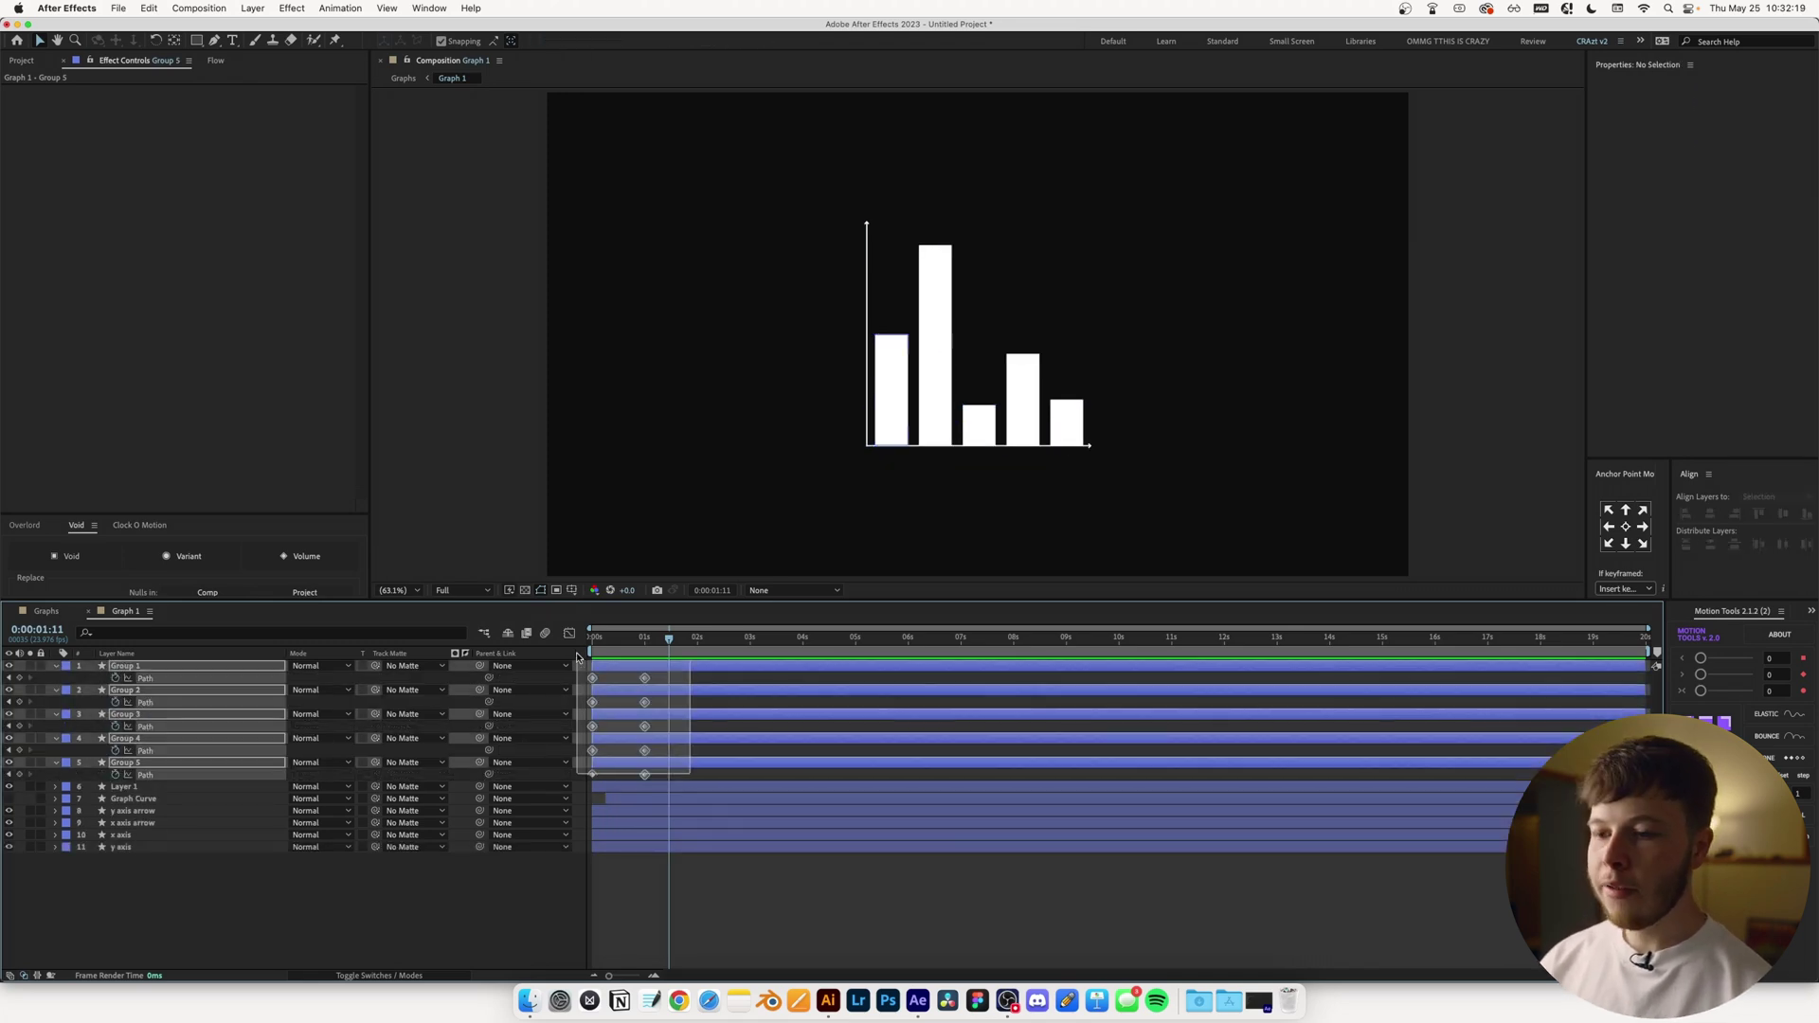
pyautogui.click(216, 61)
pyautogui.click(168, 253)
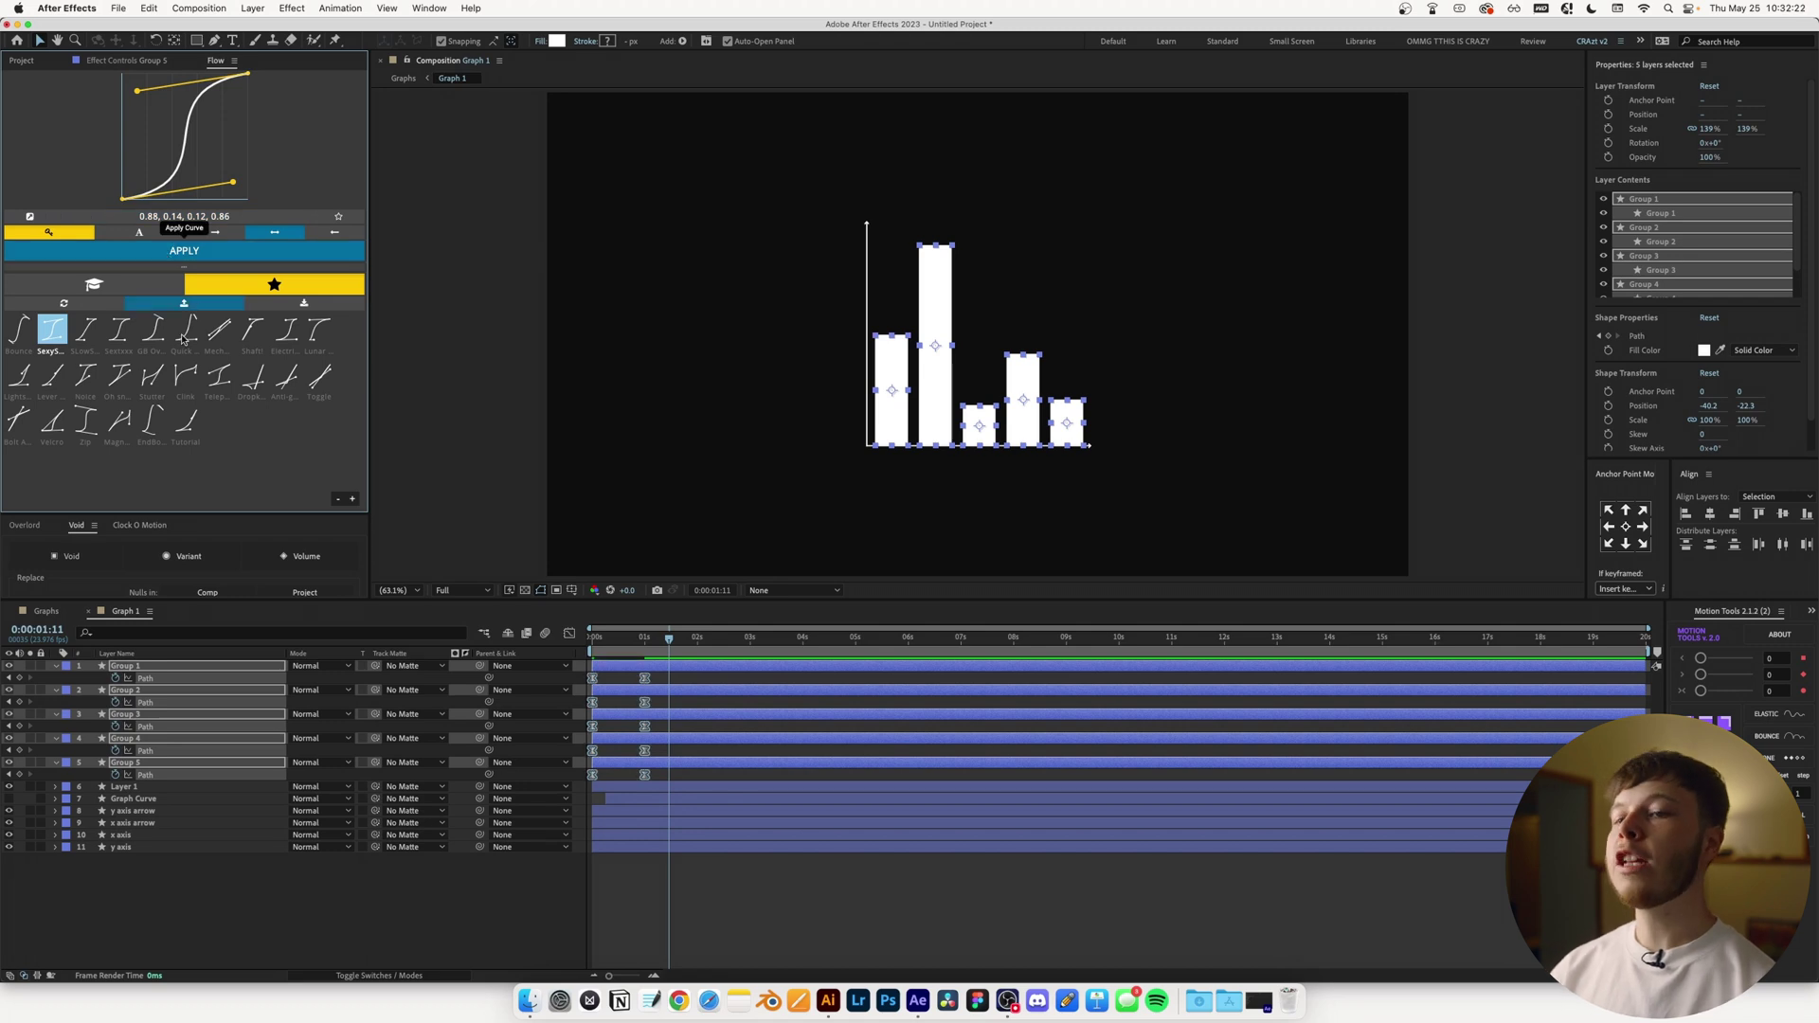
# Deselect the bar layers and preview the eased bar animation from the start
pyautogui.press('Home')
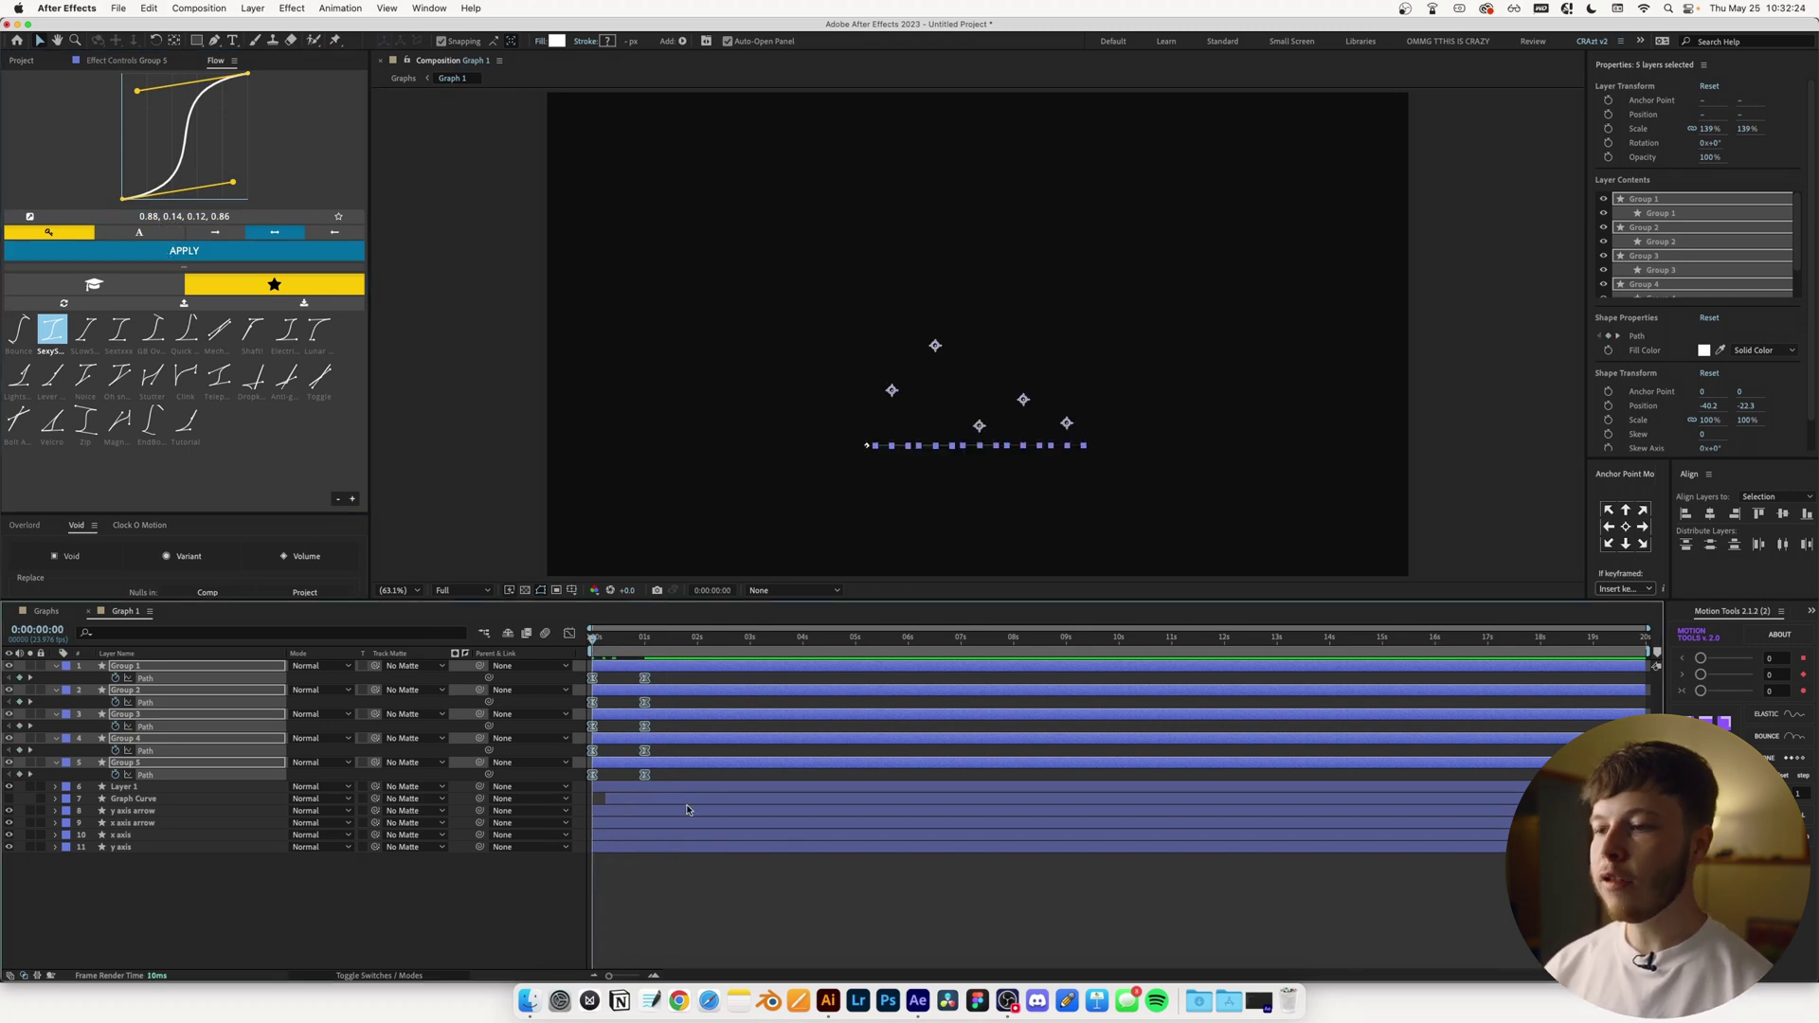
pyautogui.click(691, 883)
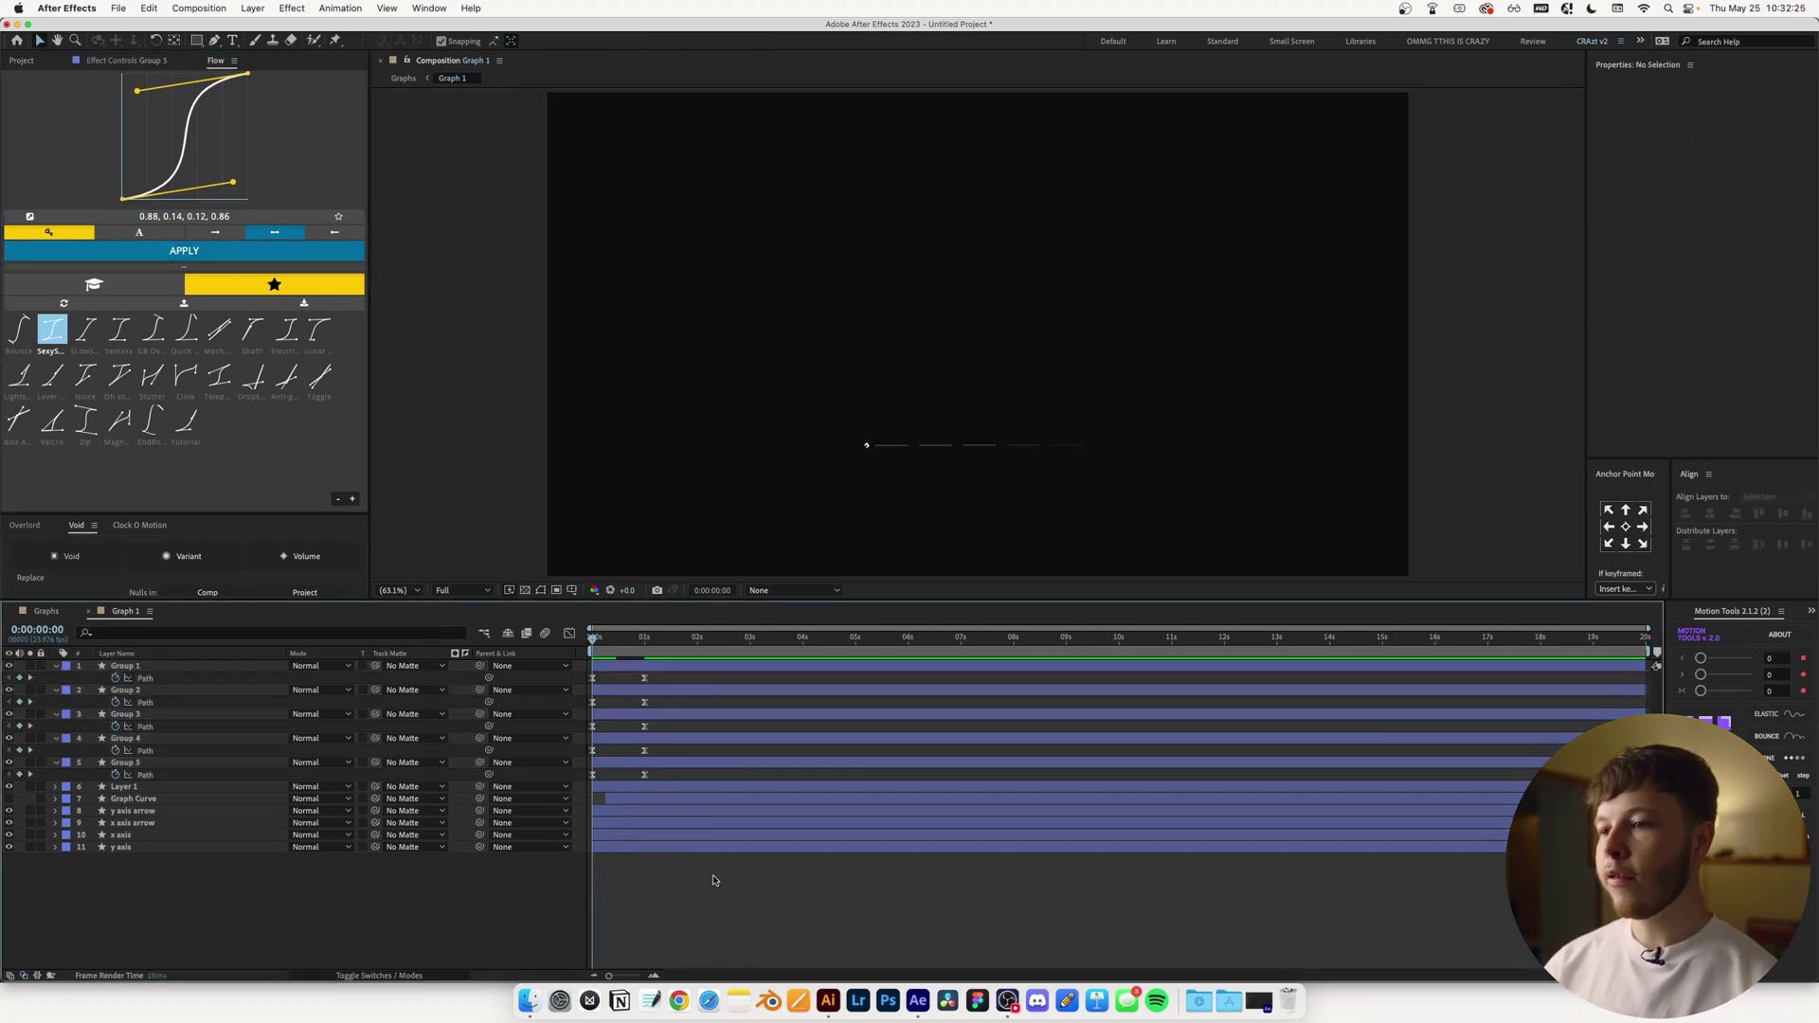
pyautogui.press('space')
# Reshape the easing of the five bars' Path keyframes in the speed graph, and return to the layer bar view
pyautogui.moveTo(713, 877); pyautogui.dragTo(577, 663)
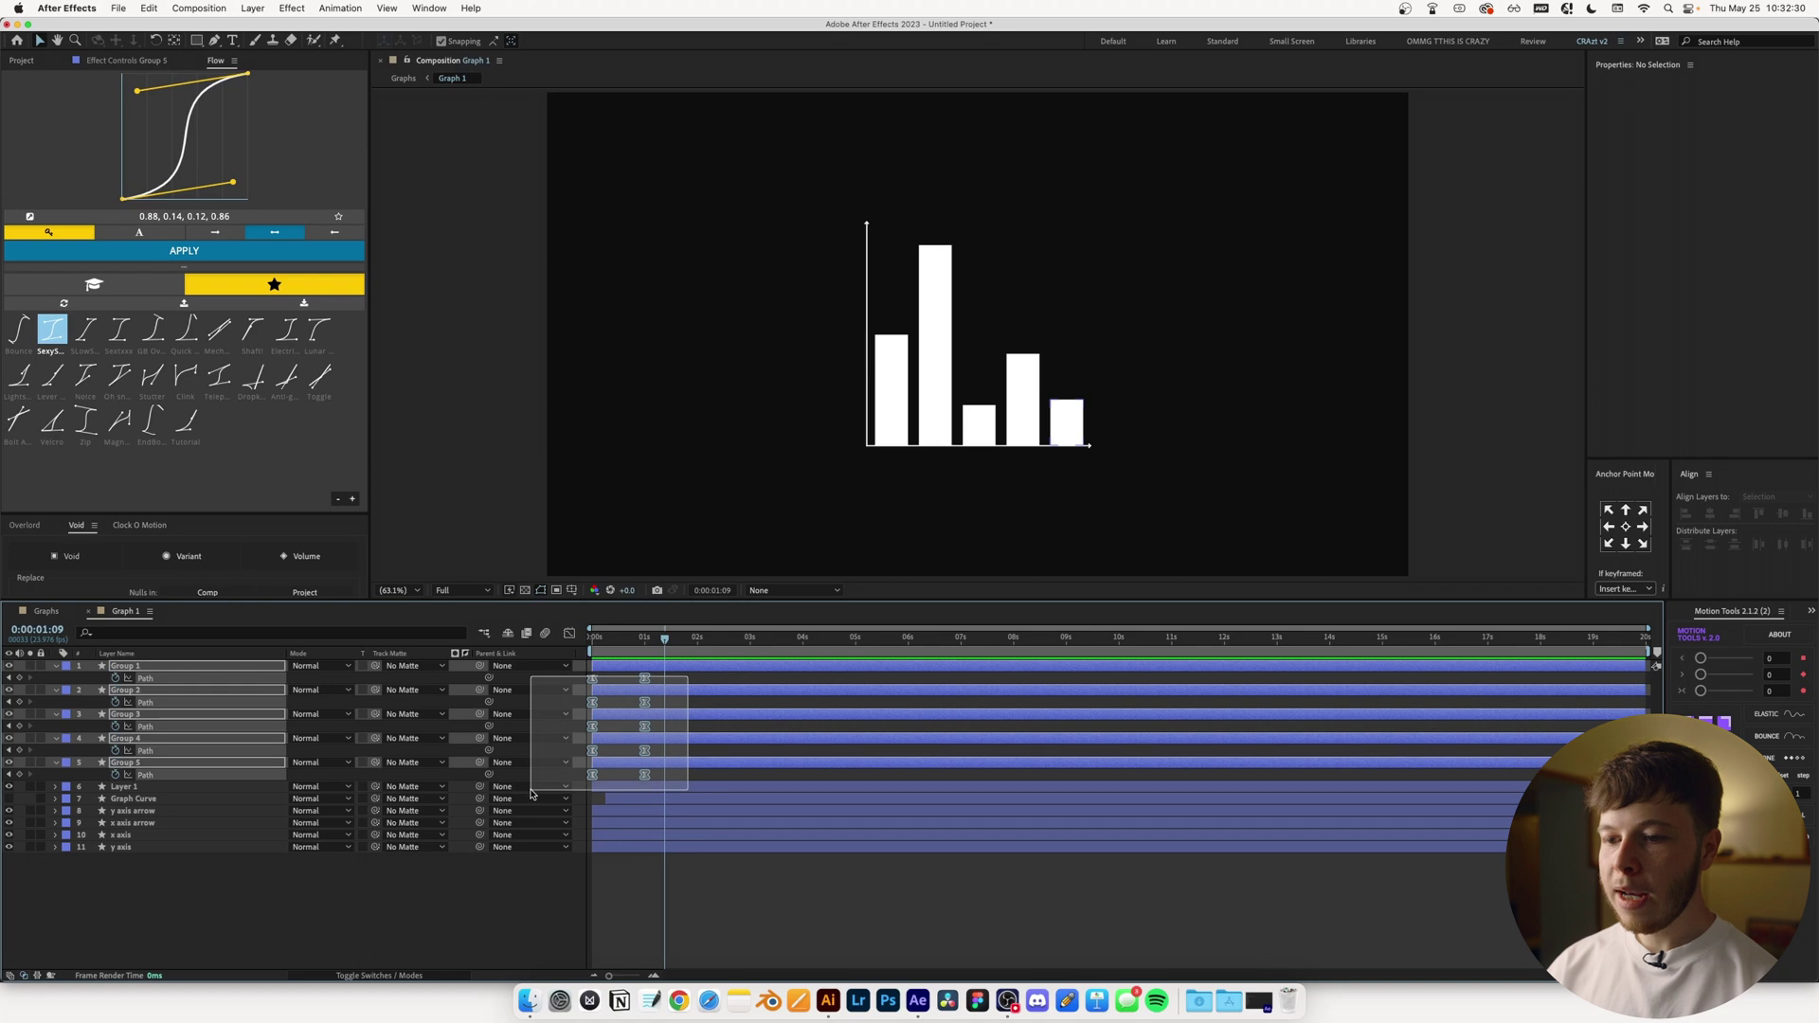
pyautogui.click(566, 635)
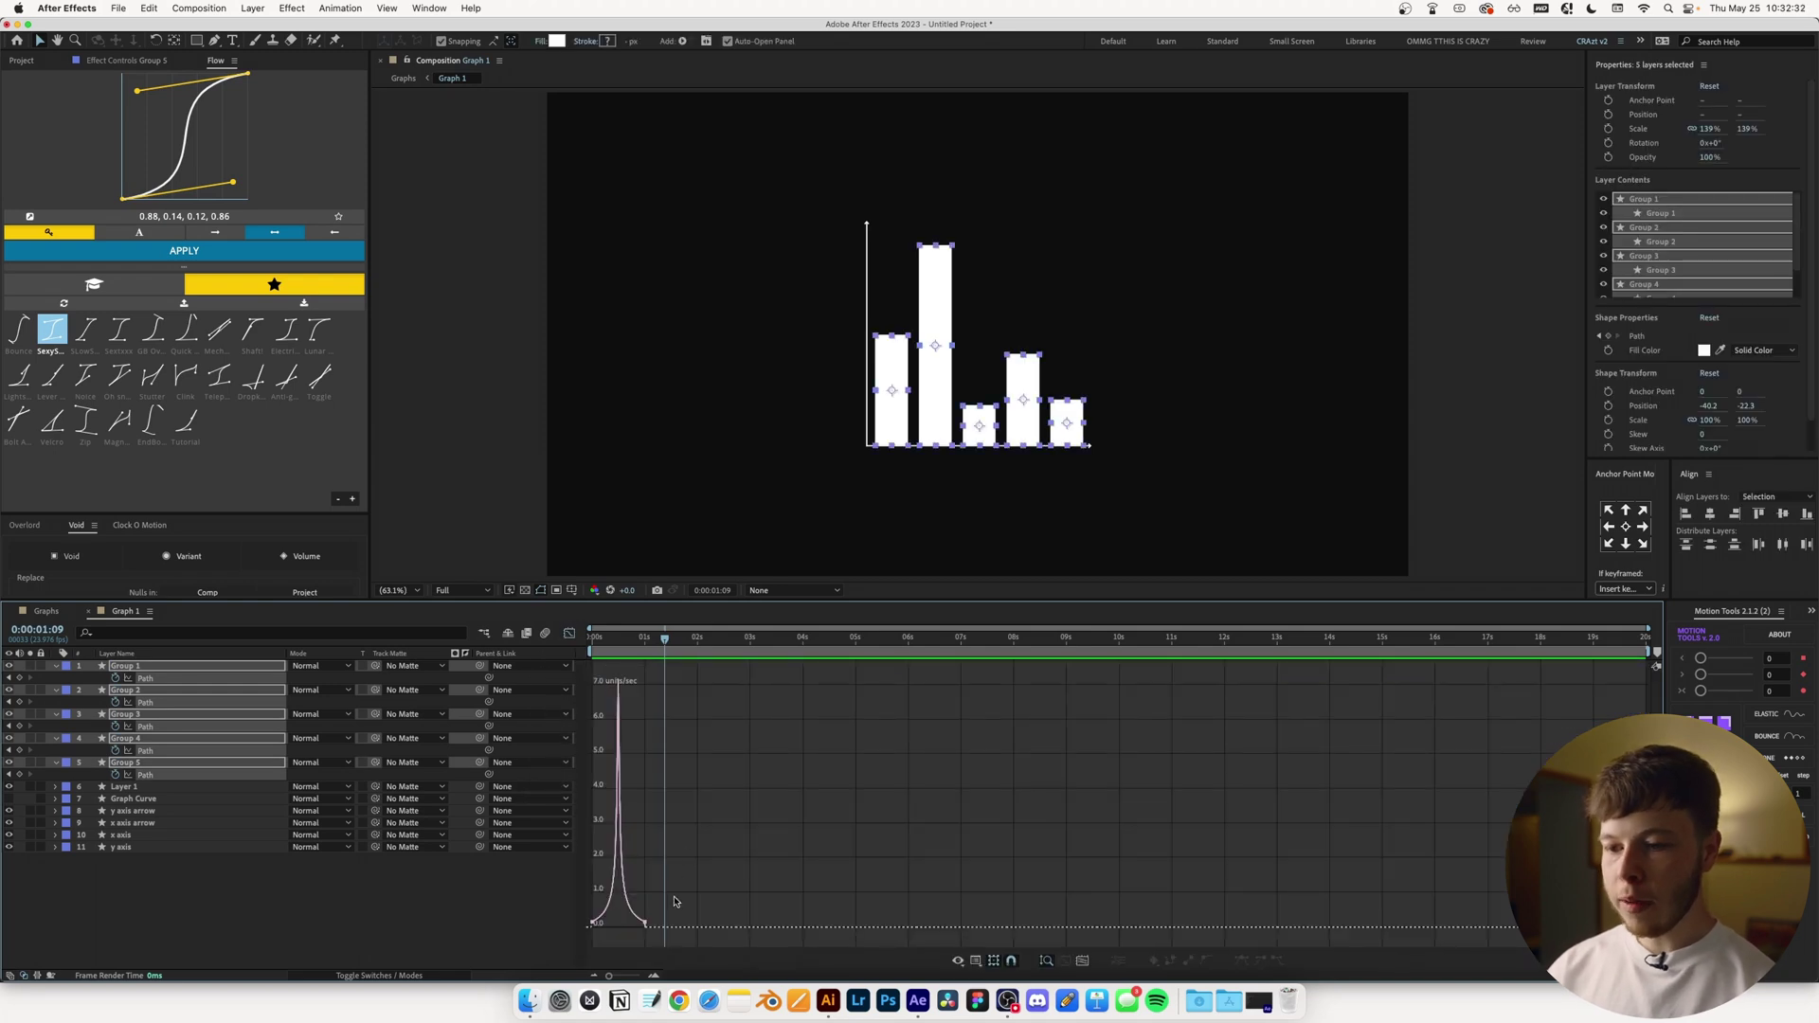
pyautogui.moveTo(675, 901); pyautogui.dragTo(590, 940)
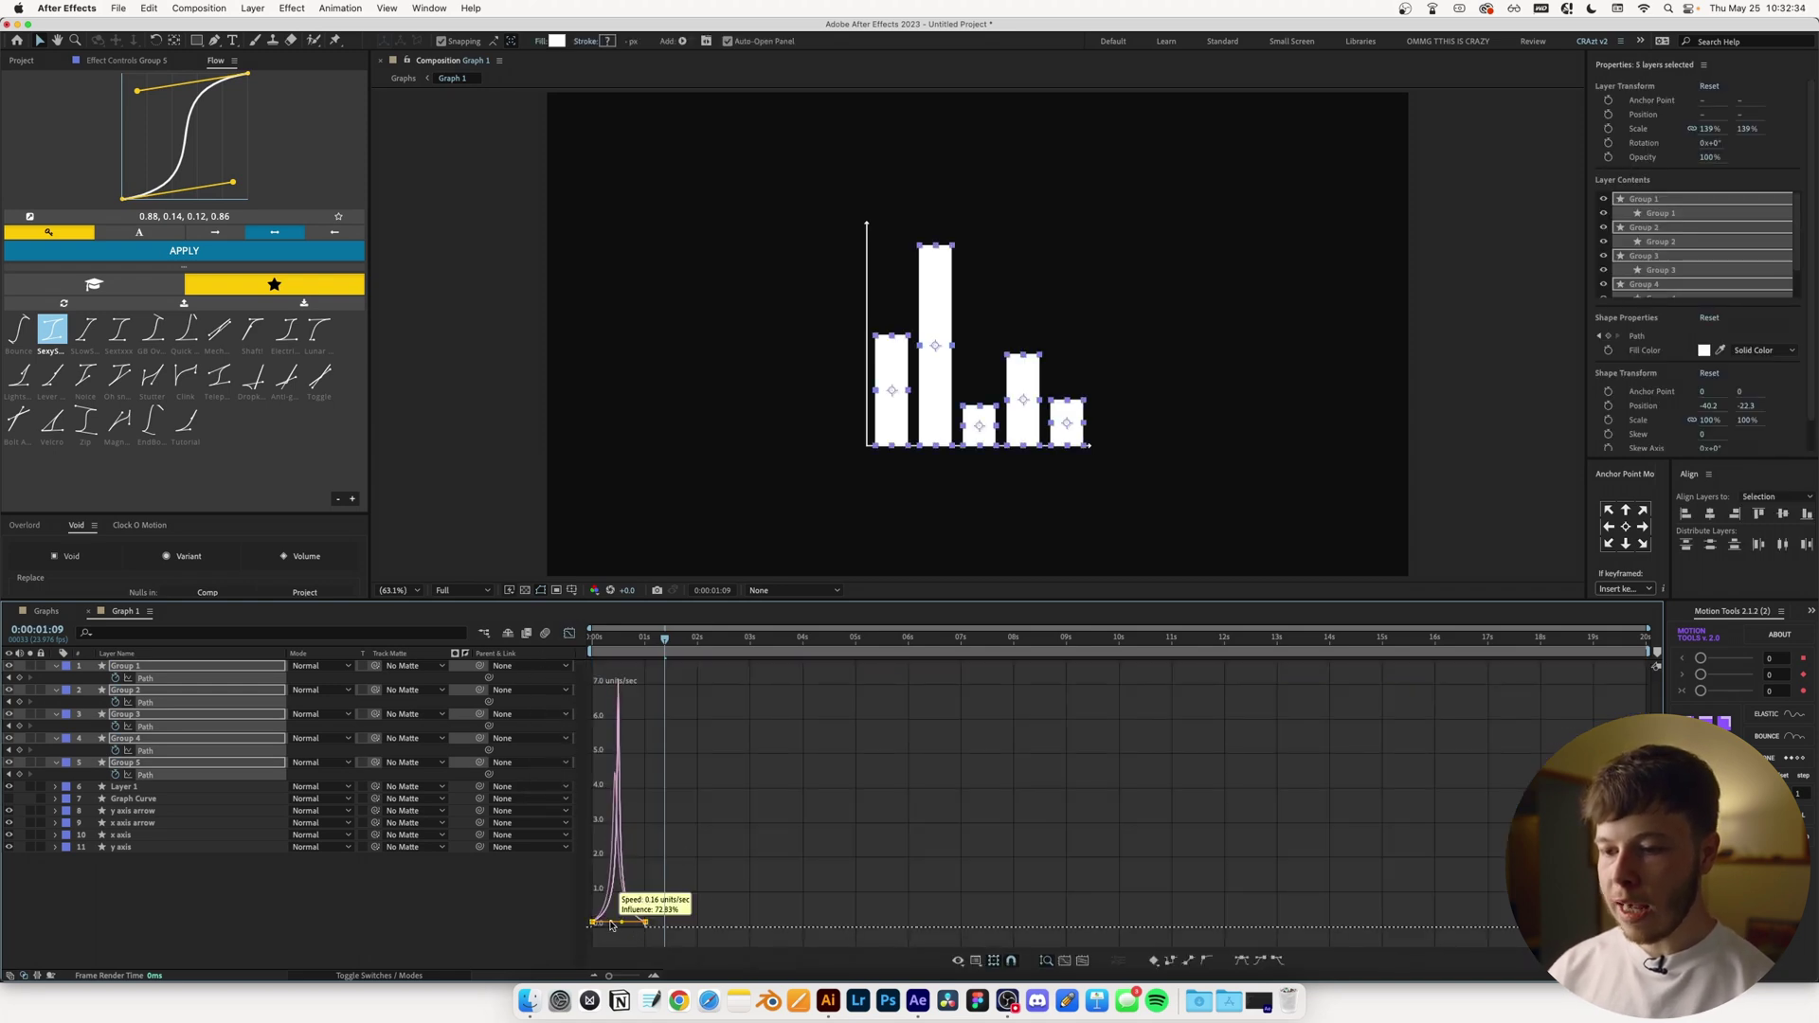
pyautogui.click(568, 633)
# Preview the reshaped bar animation from the start and scrub through it to about one second
pyautogui.press('Home')
pyautogui.press('space')
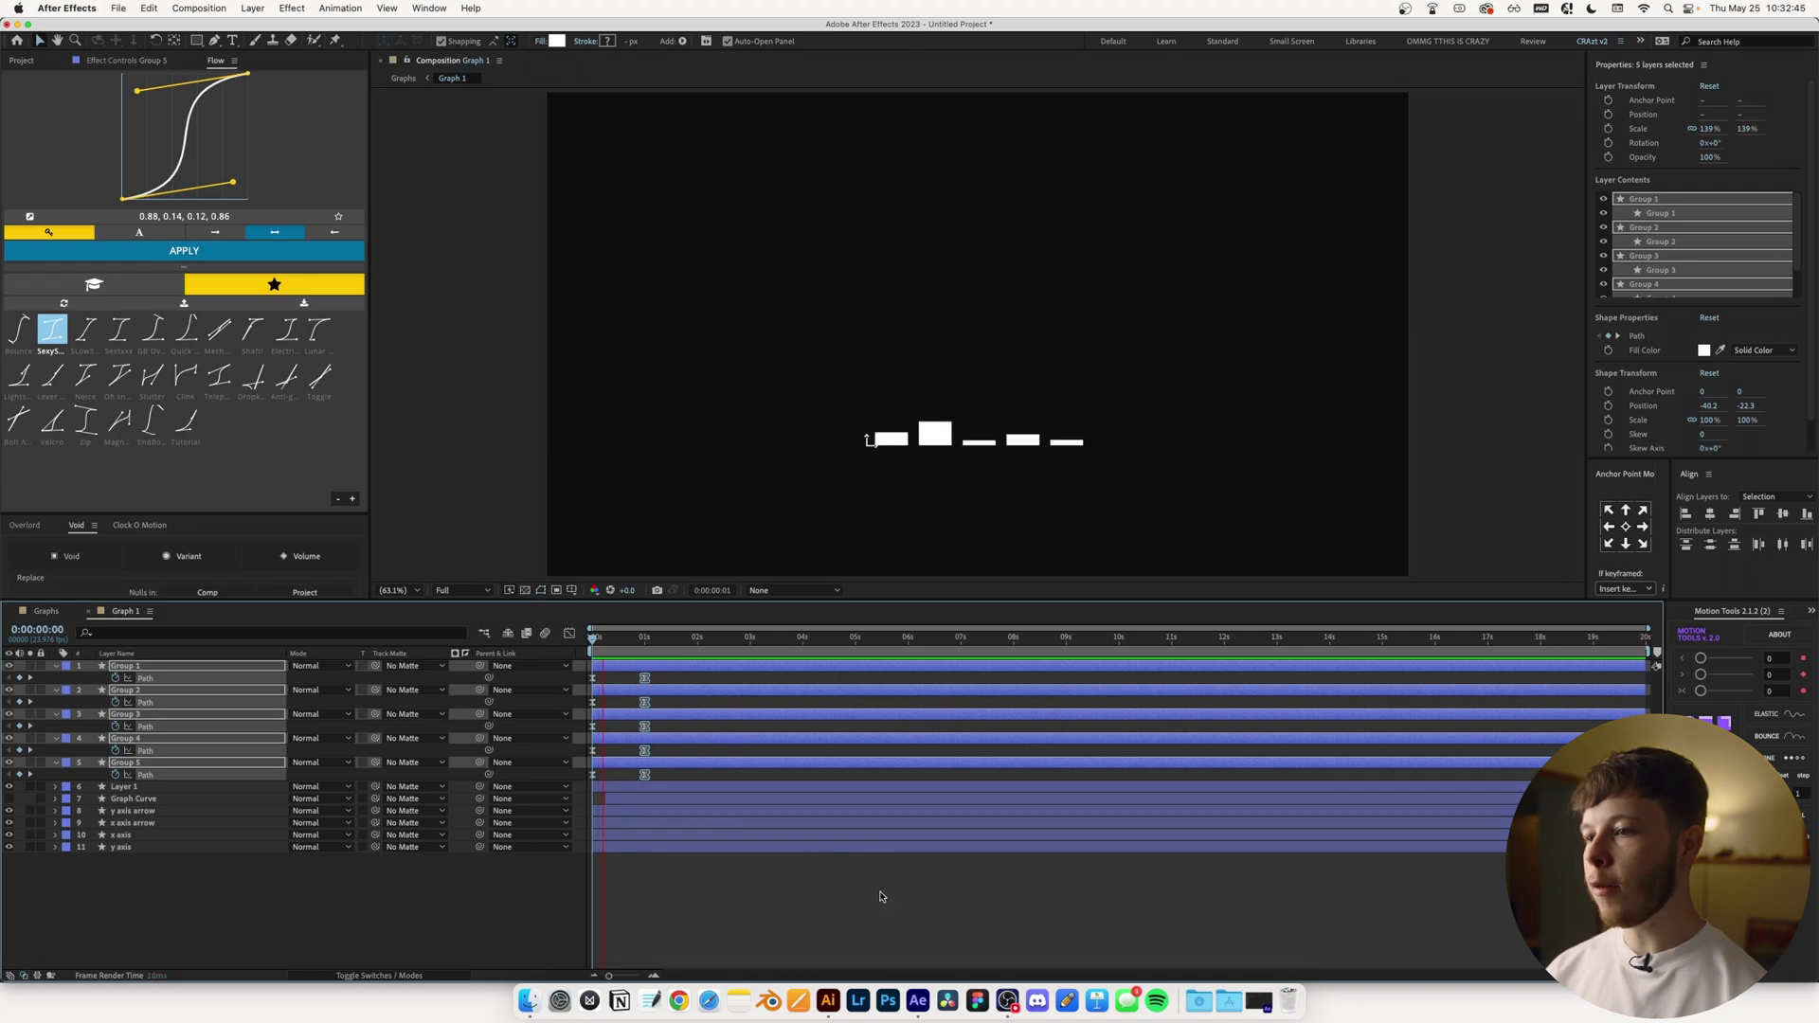
pyautogui.click(881, 893)
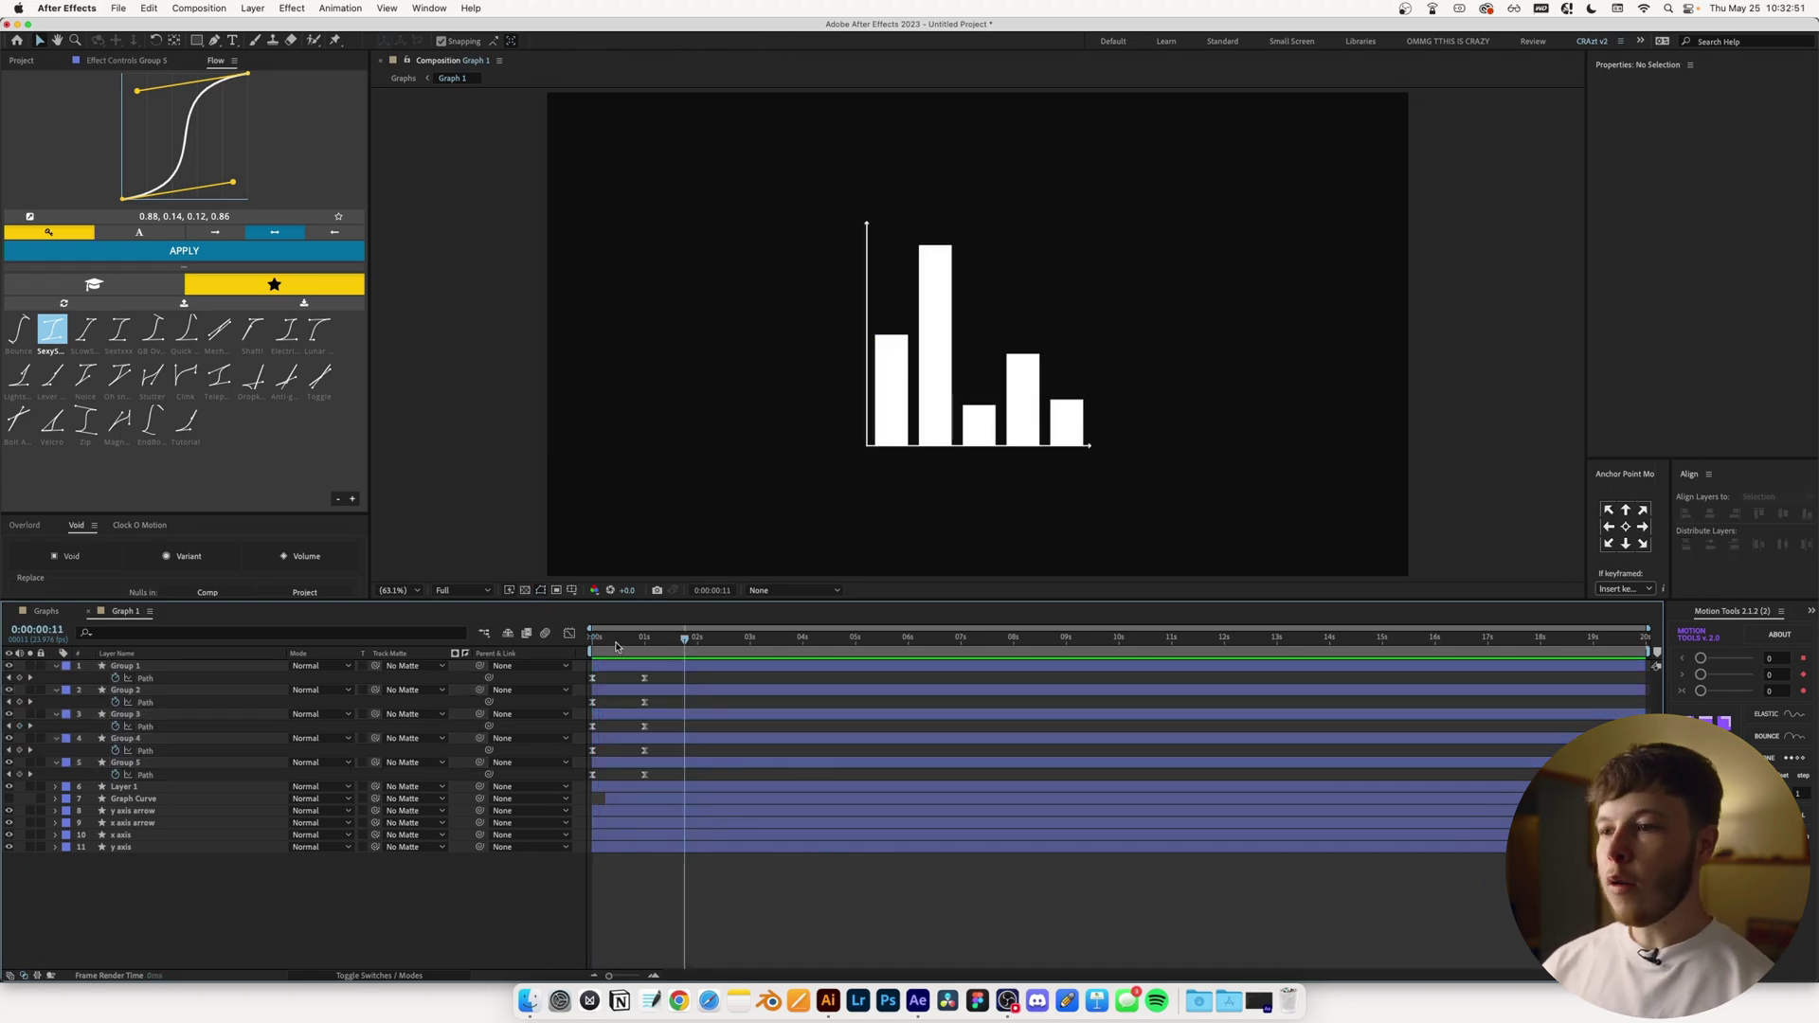
pyautogui.press('space')
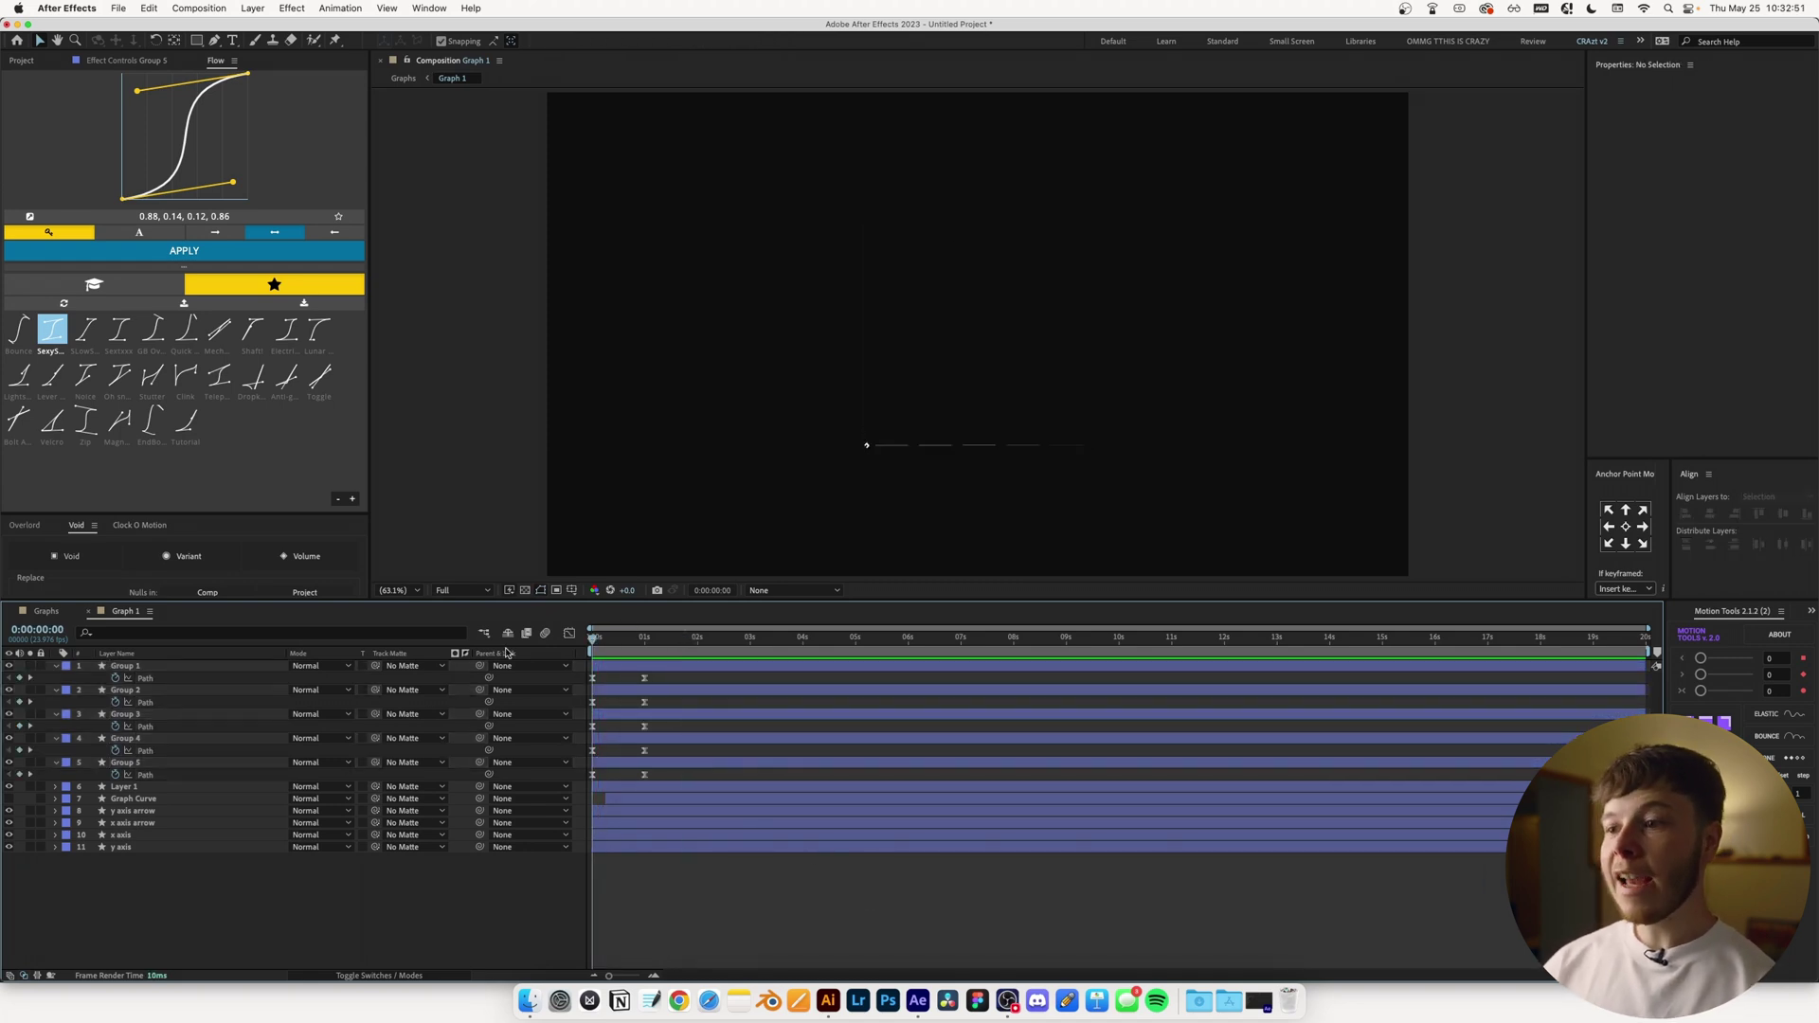
pyautogui.moveTo(595, 644); pyautogui.dragTo(645, 684)
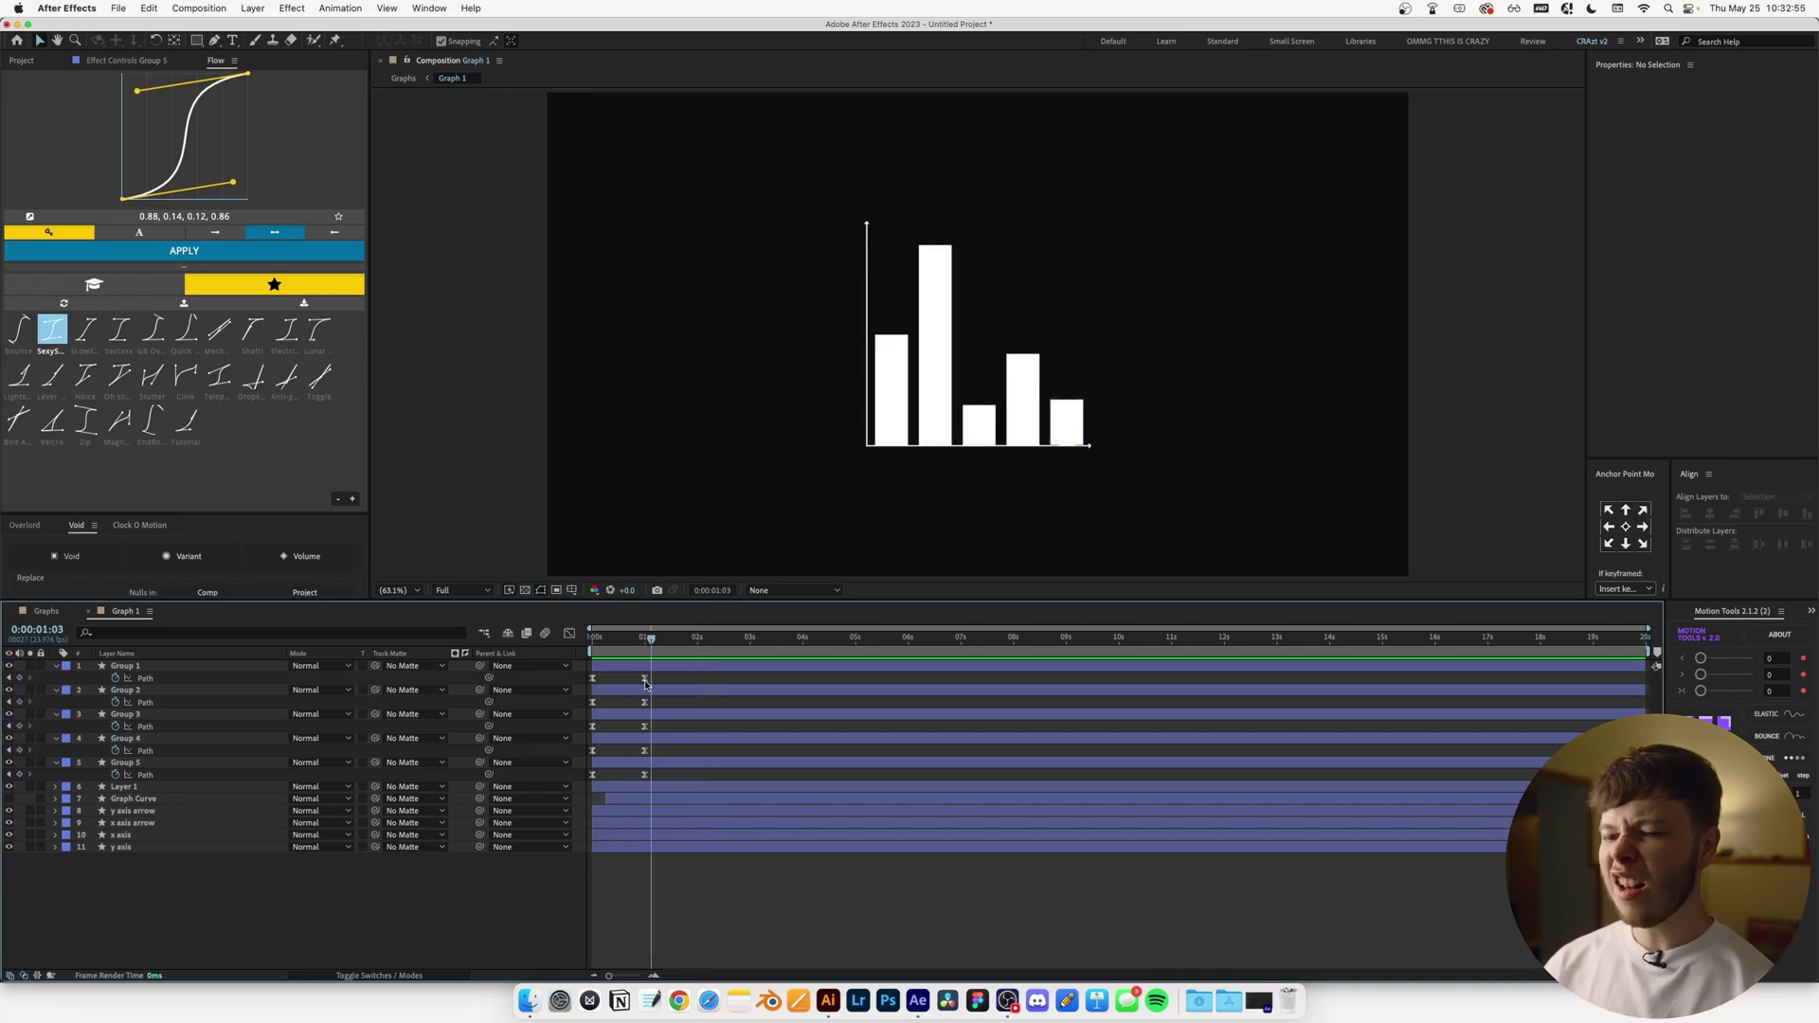
# Shift bar layers Group 1 to Group 5 to start at 0:00:00:06 and set the current time there
pyautogui.click(660, 670)
pyautogui.press('Home')
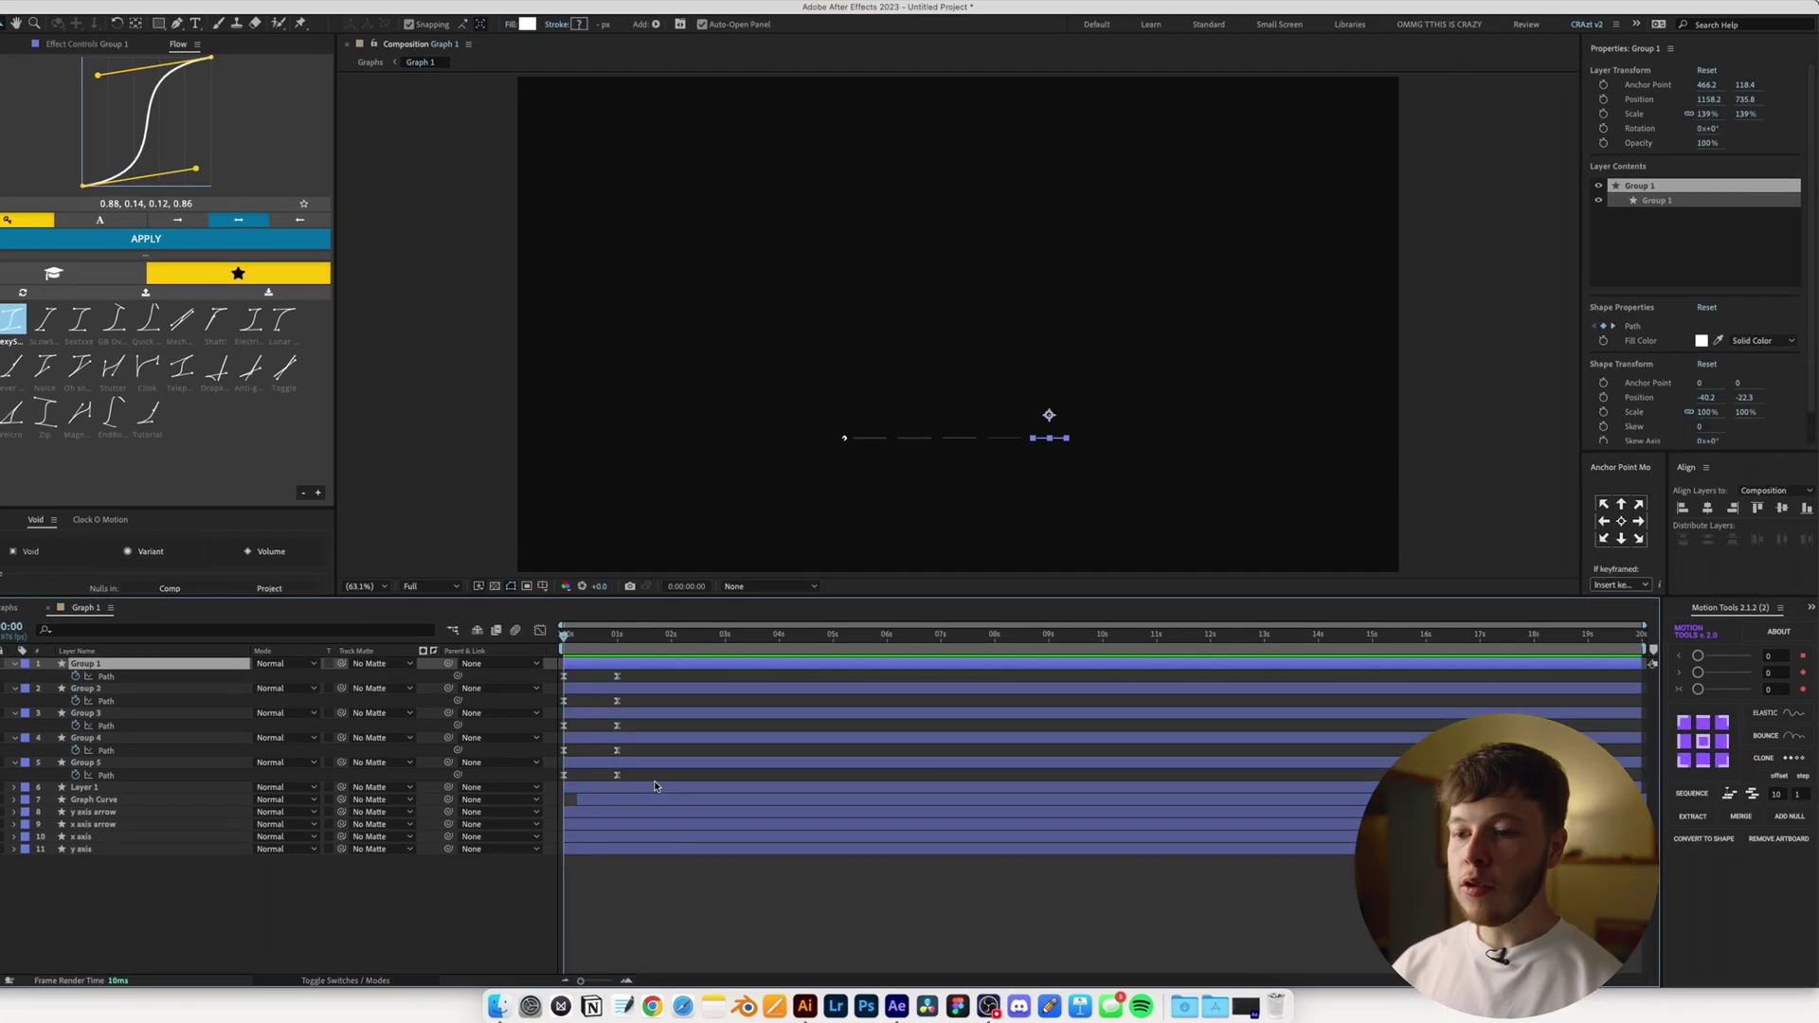
pyautogui.click(276, 766)
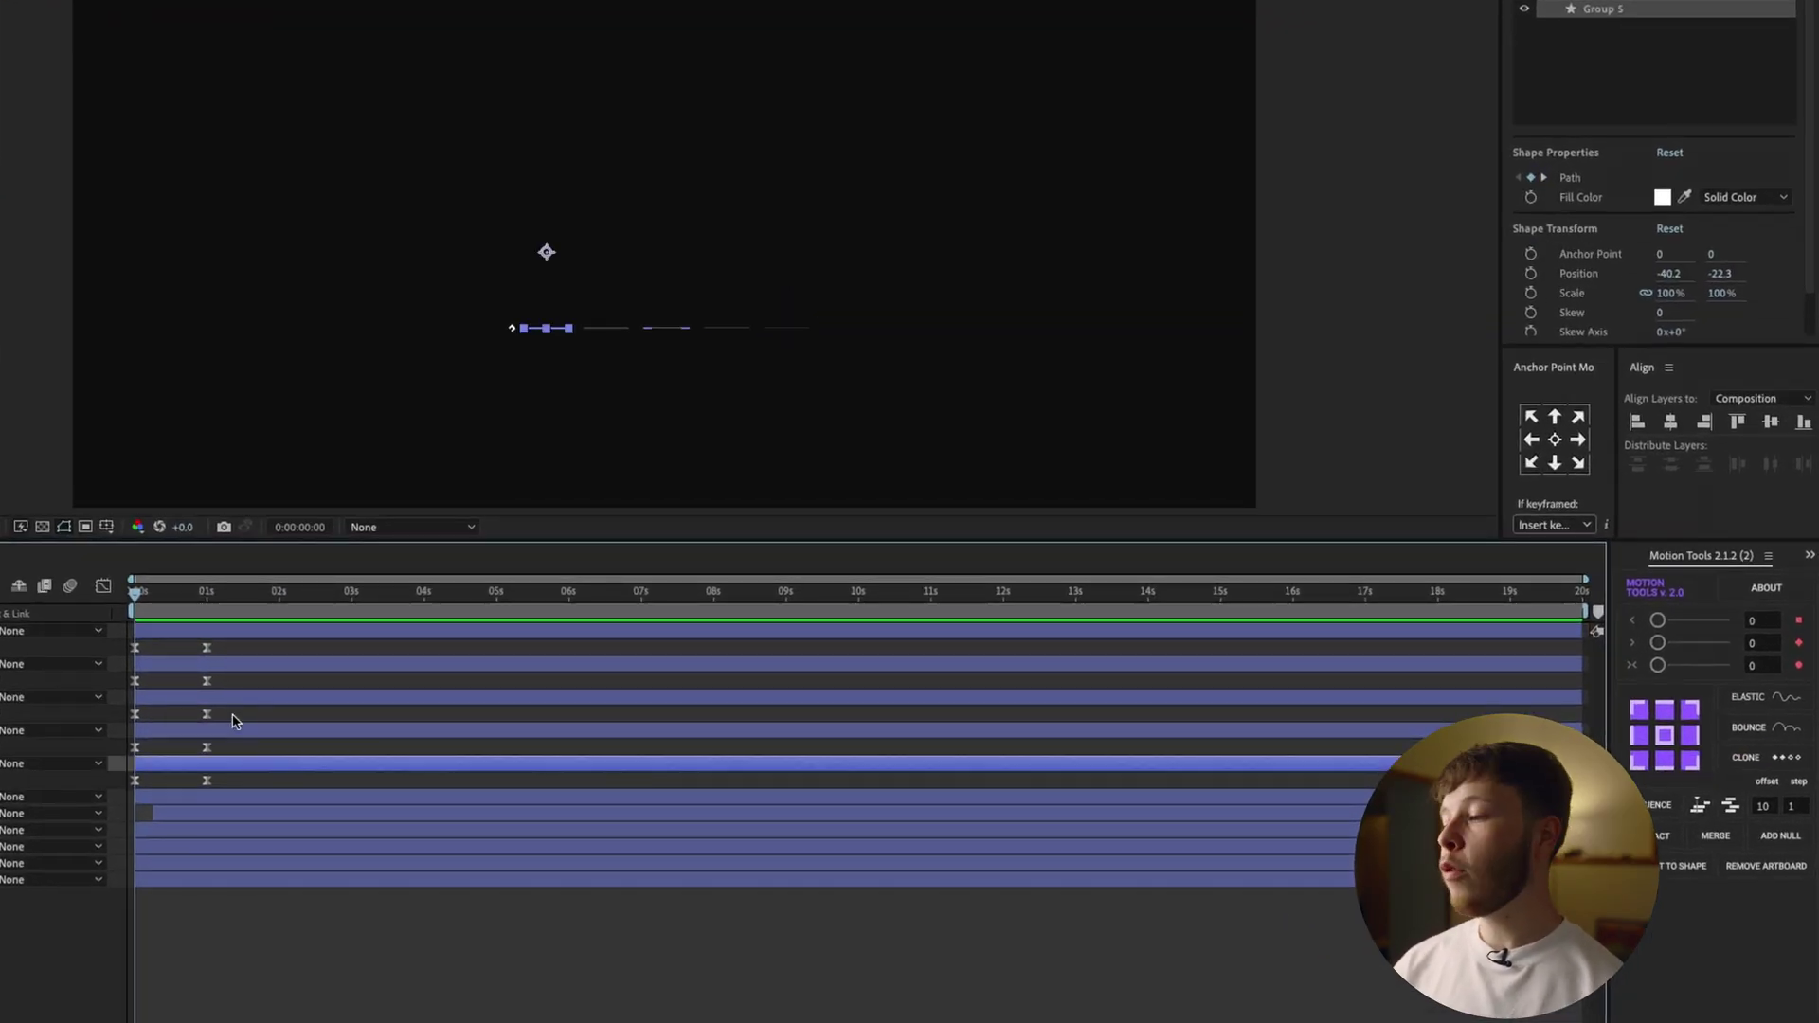
pyautogui.keyDown('shift'); pyautogui.click(255, 636); pyautogui.keyUp('shift')
pyautogui.moveTo(228, 631); pyautogui.dragTo(247, 629)
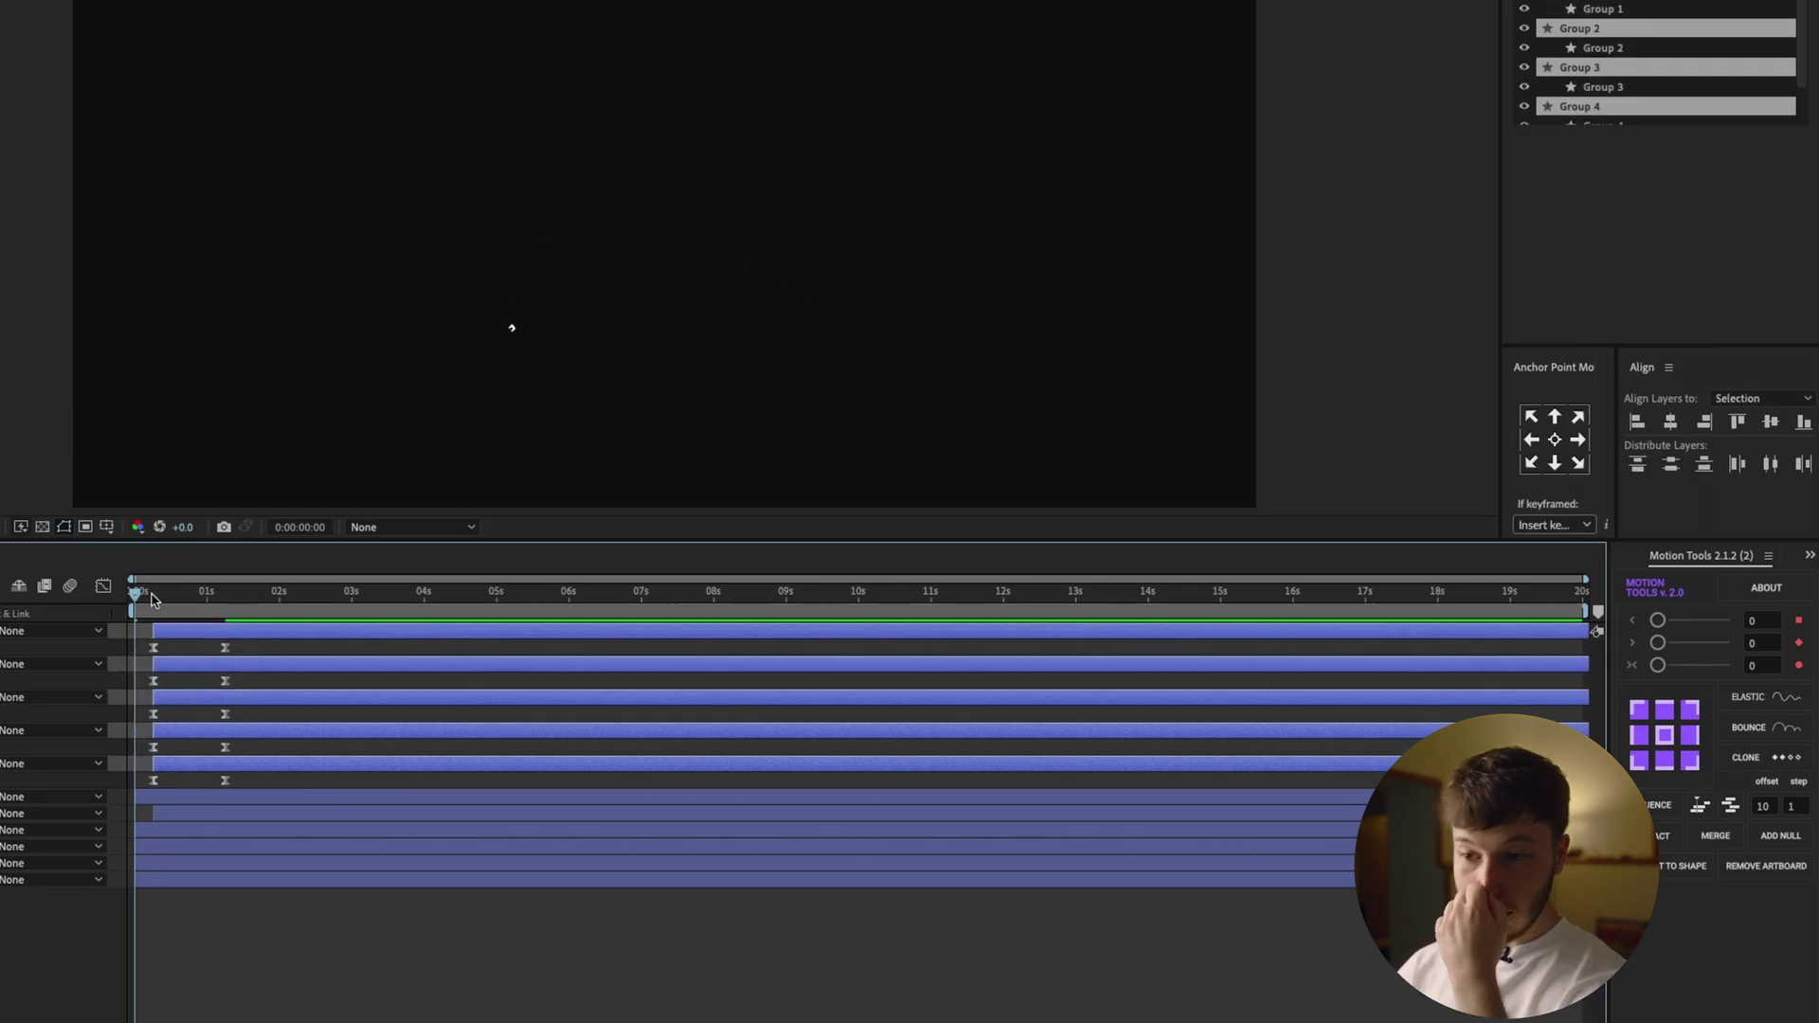
pyautogui.click(153, 594)
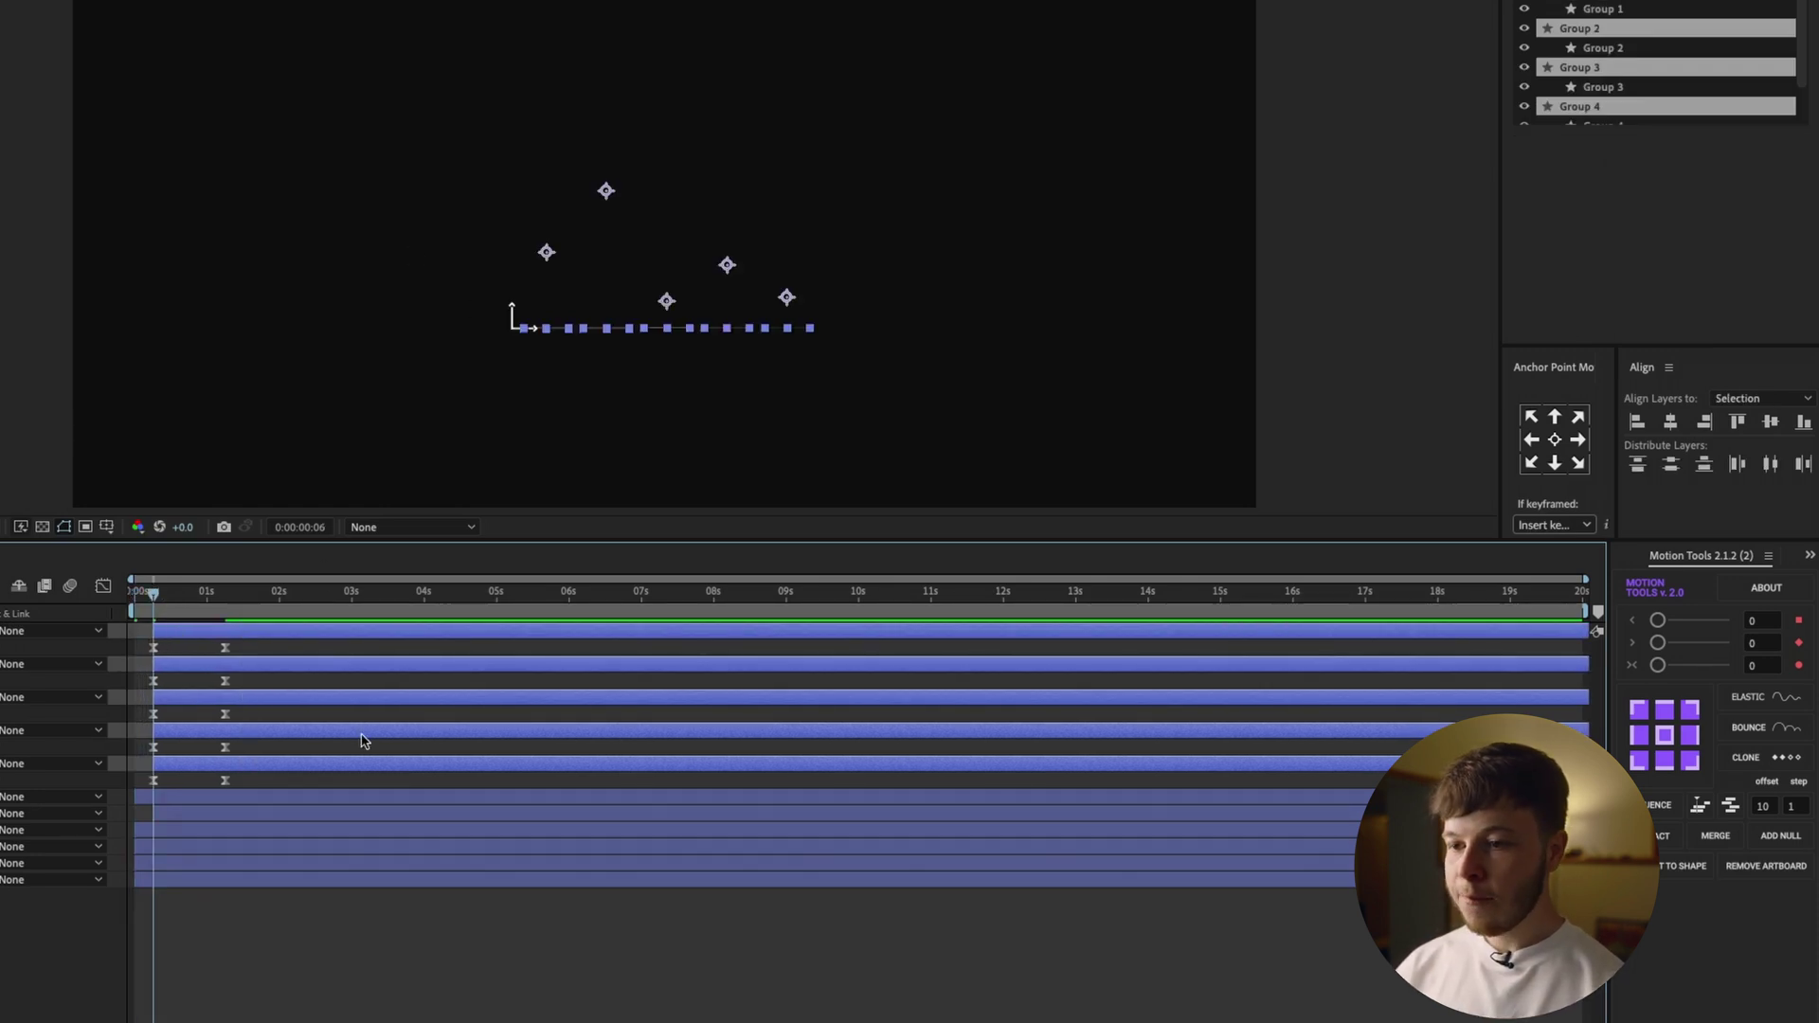
# Set the layer sequence offset in Motion Tools to 5
pyautogui.click(1767, 807)
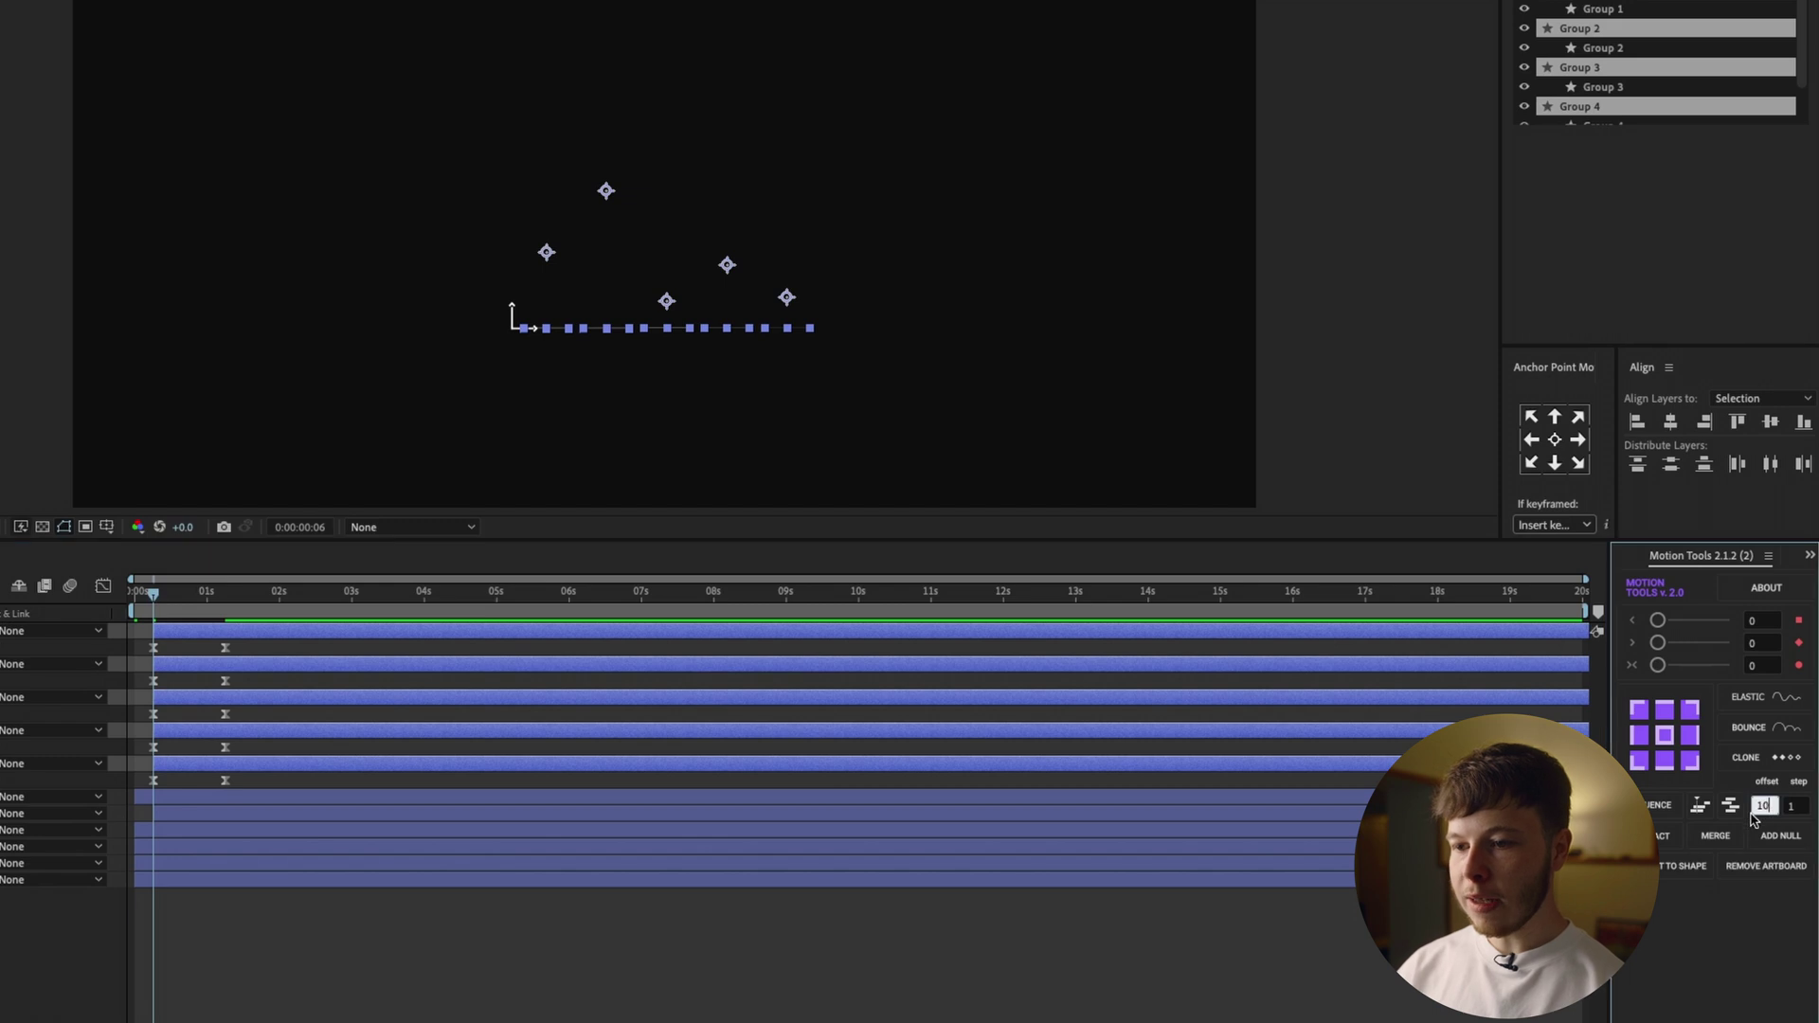
pyautogui.write('5')
pyautogui.click(1768, 958)
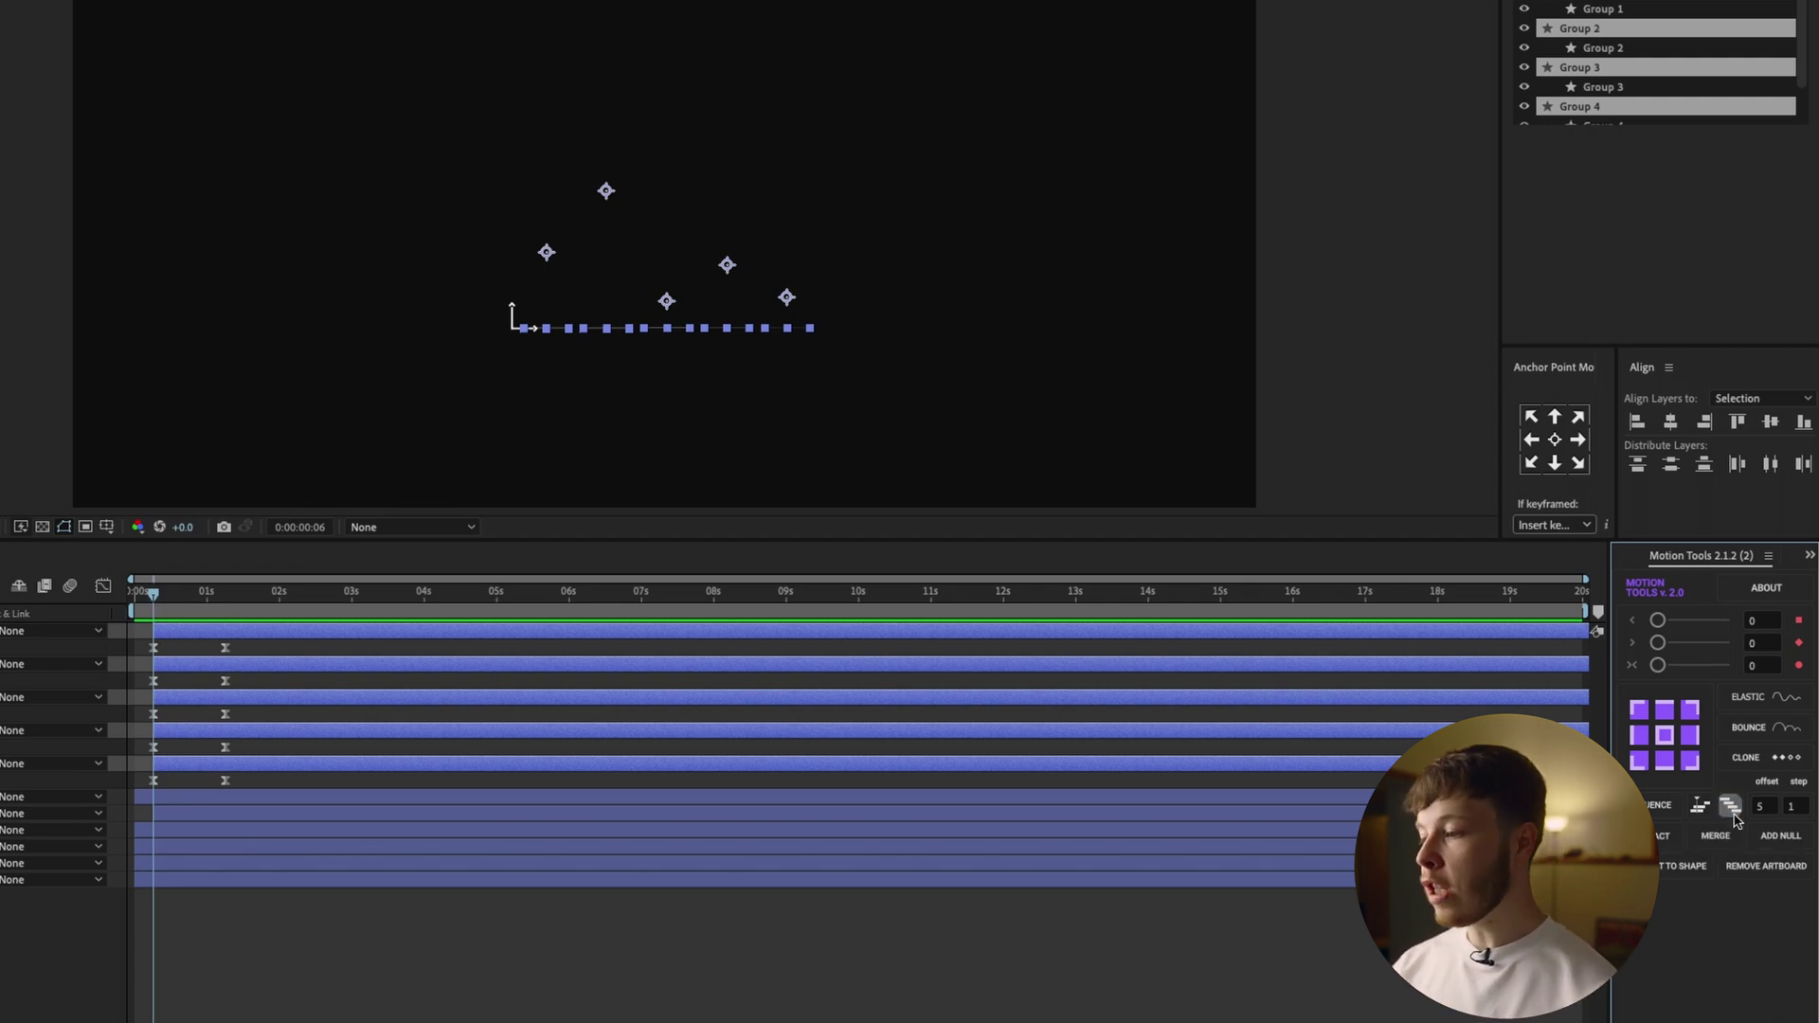
# Sequence the five bar layers with the set offset, in order from Group 5 to Group 1, and preview the staggered growth
pyautogui.click(496, 991)
pyautogui.click(179, 768)
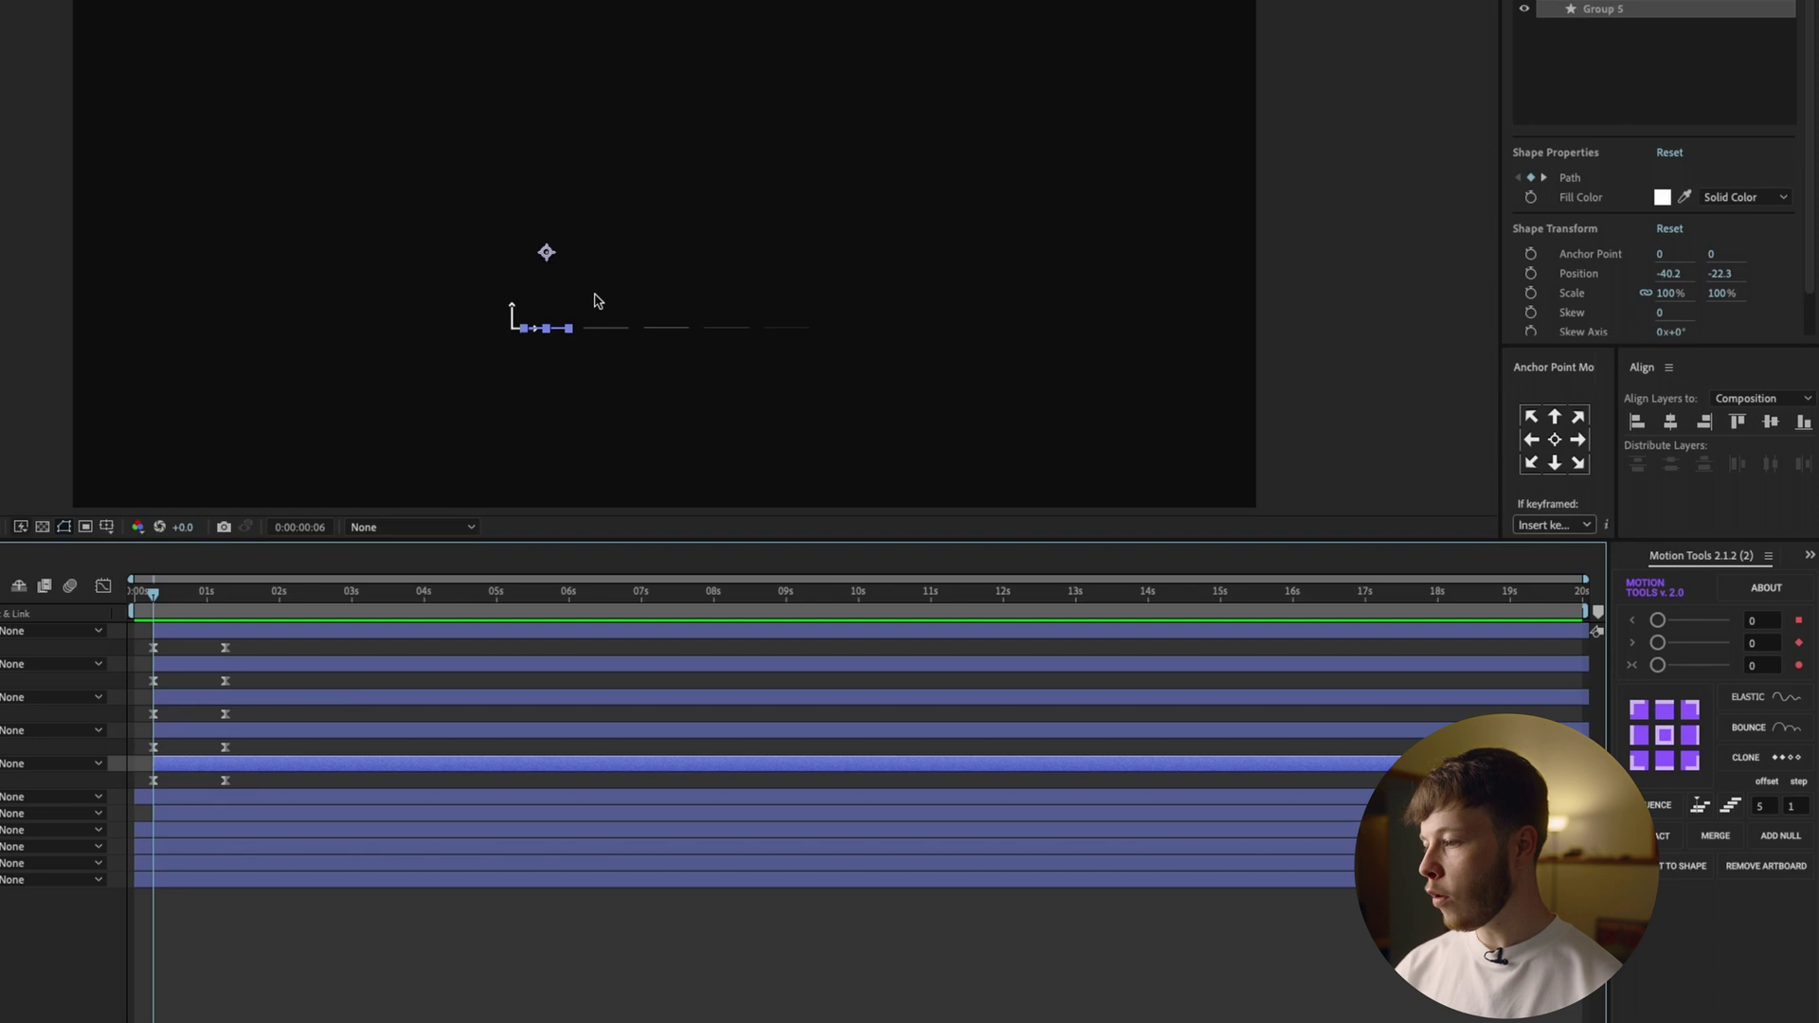
pyautogui.keyDown('shift'); pyautogui.click(214, 633); pyautogui.keyUp('shift')
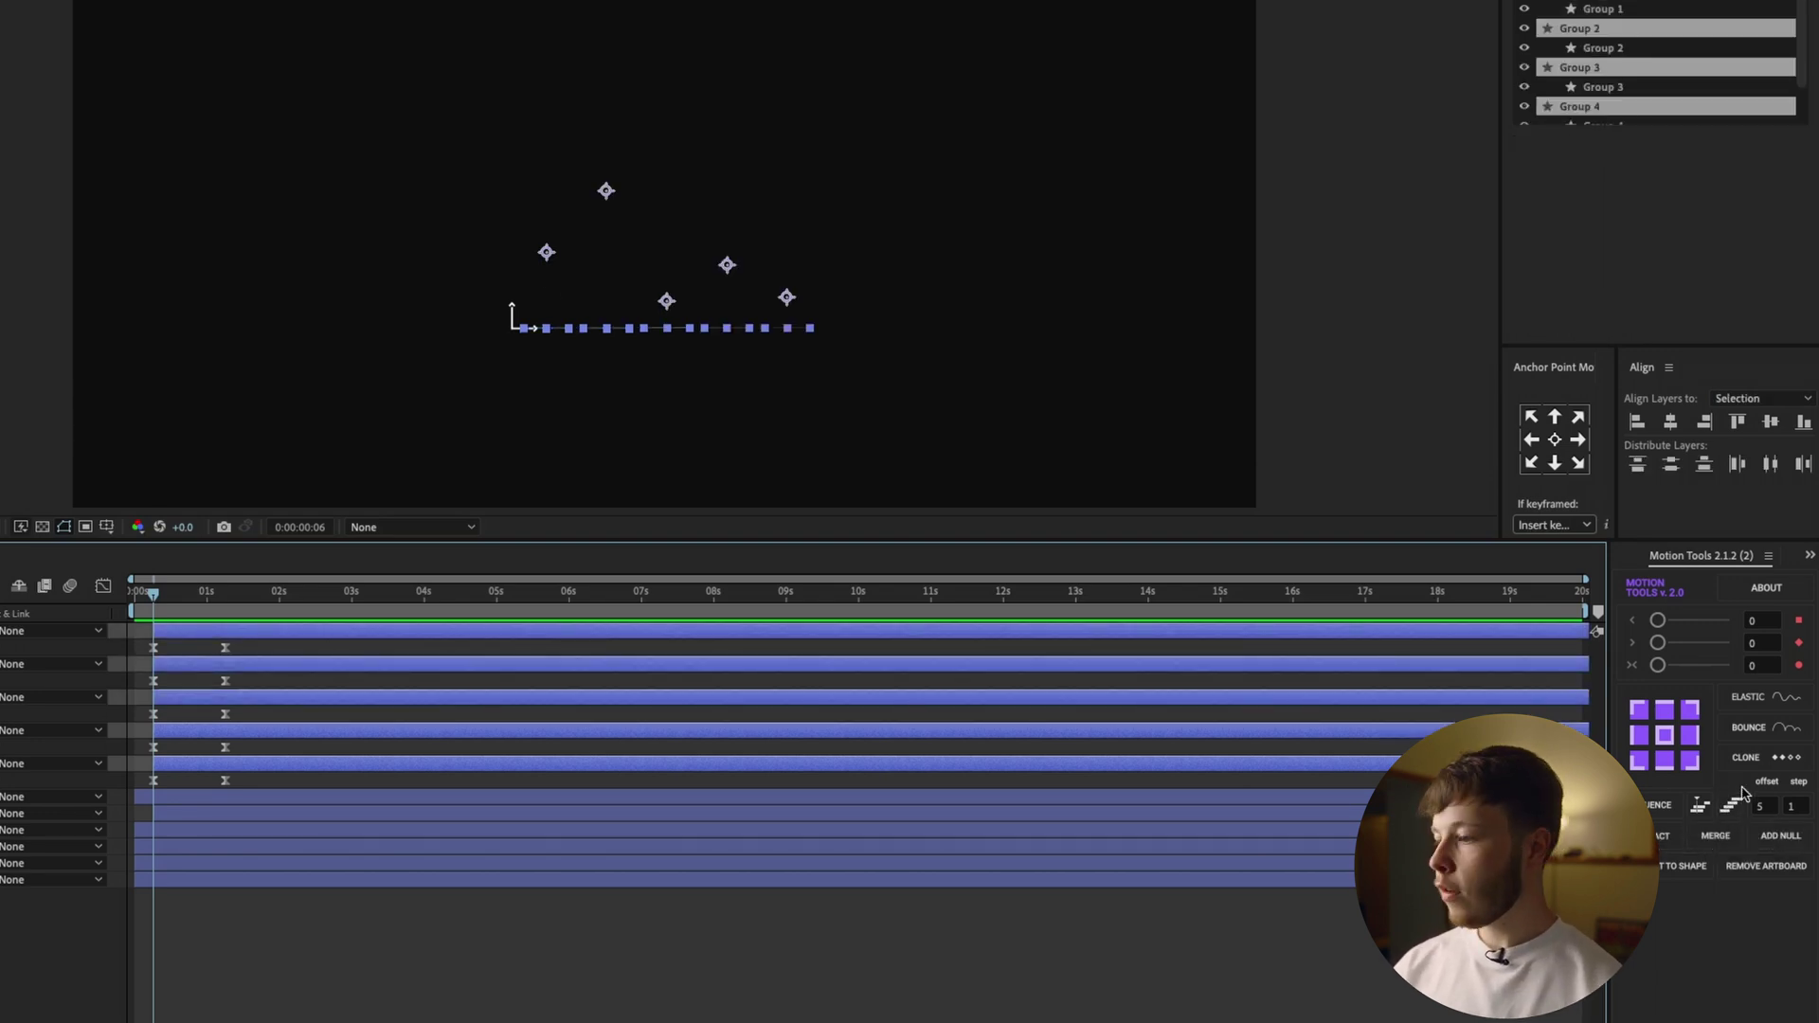
pyautogui.click(1667, 813)
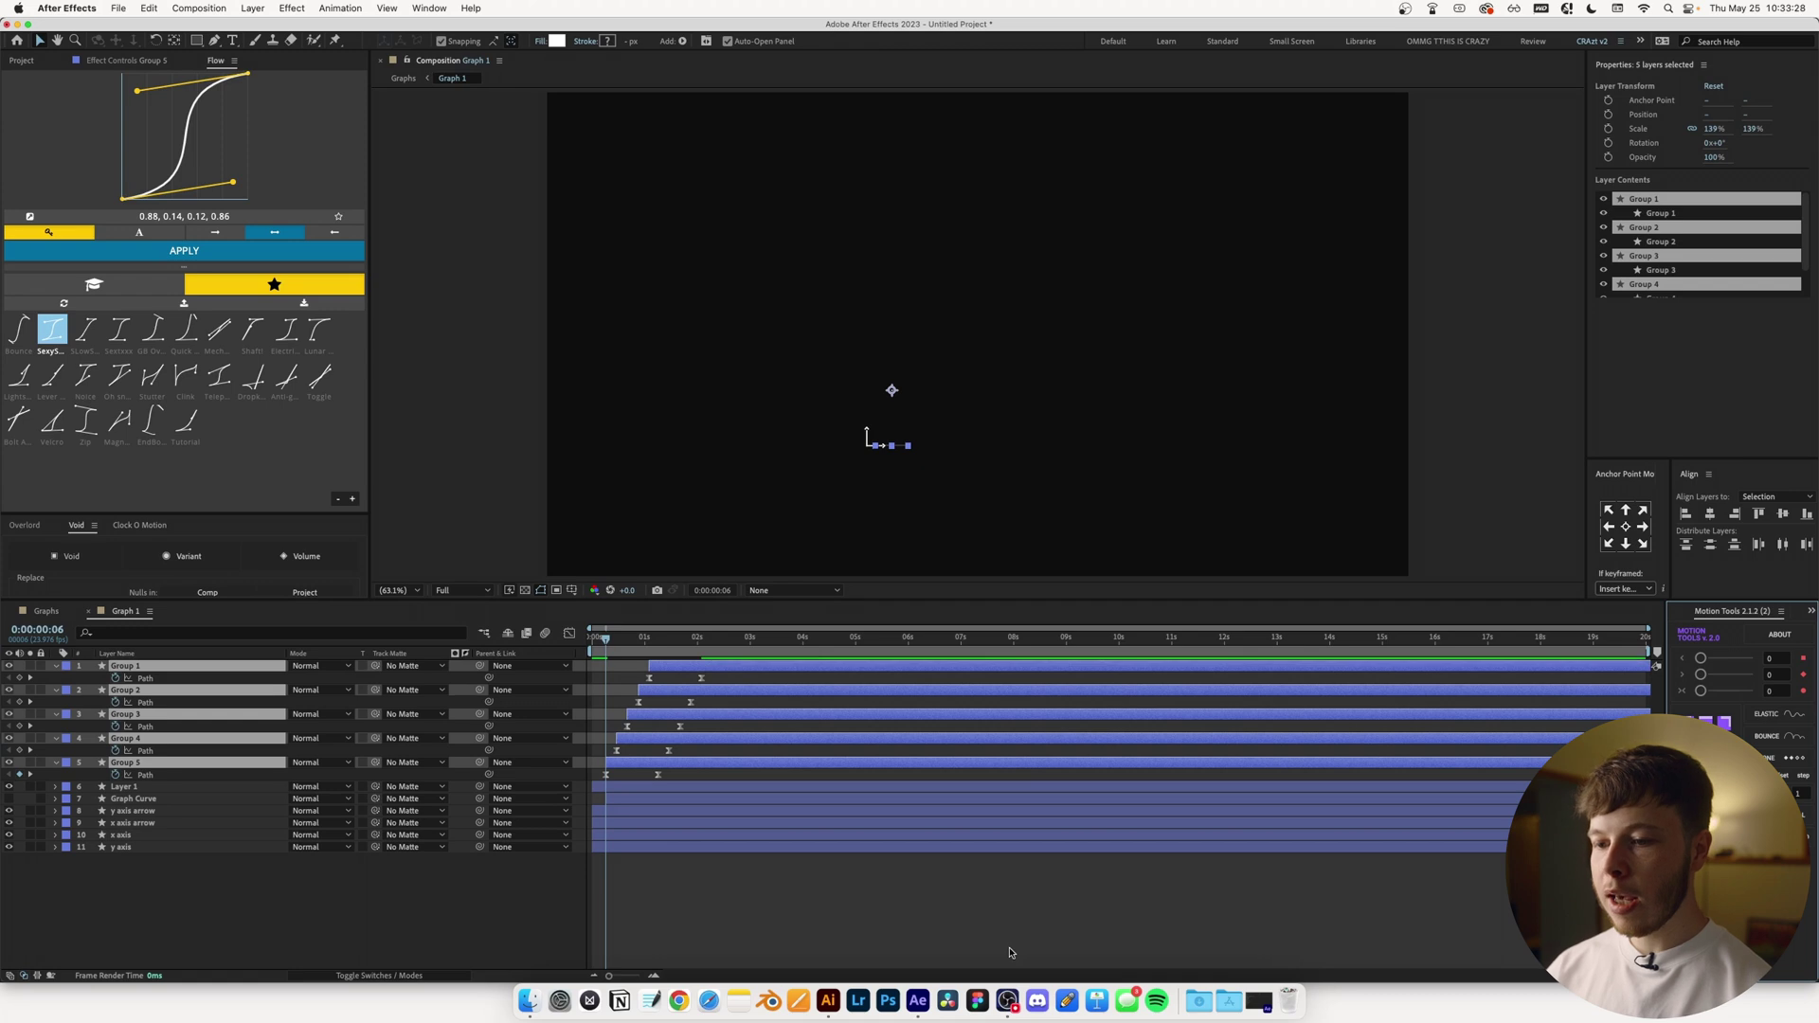
pyautogui.click(1010, 951)
pyautogui.press('space')
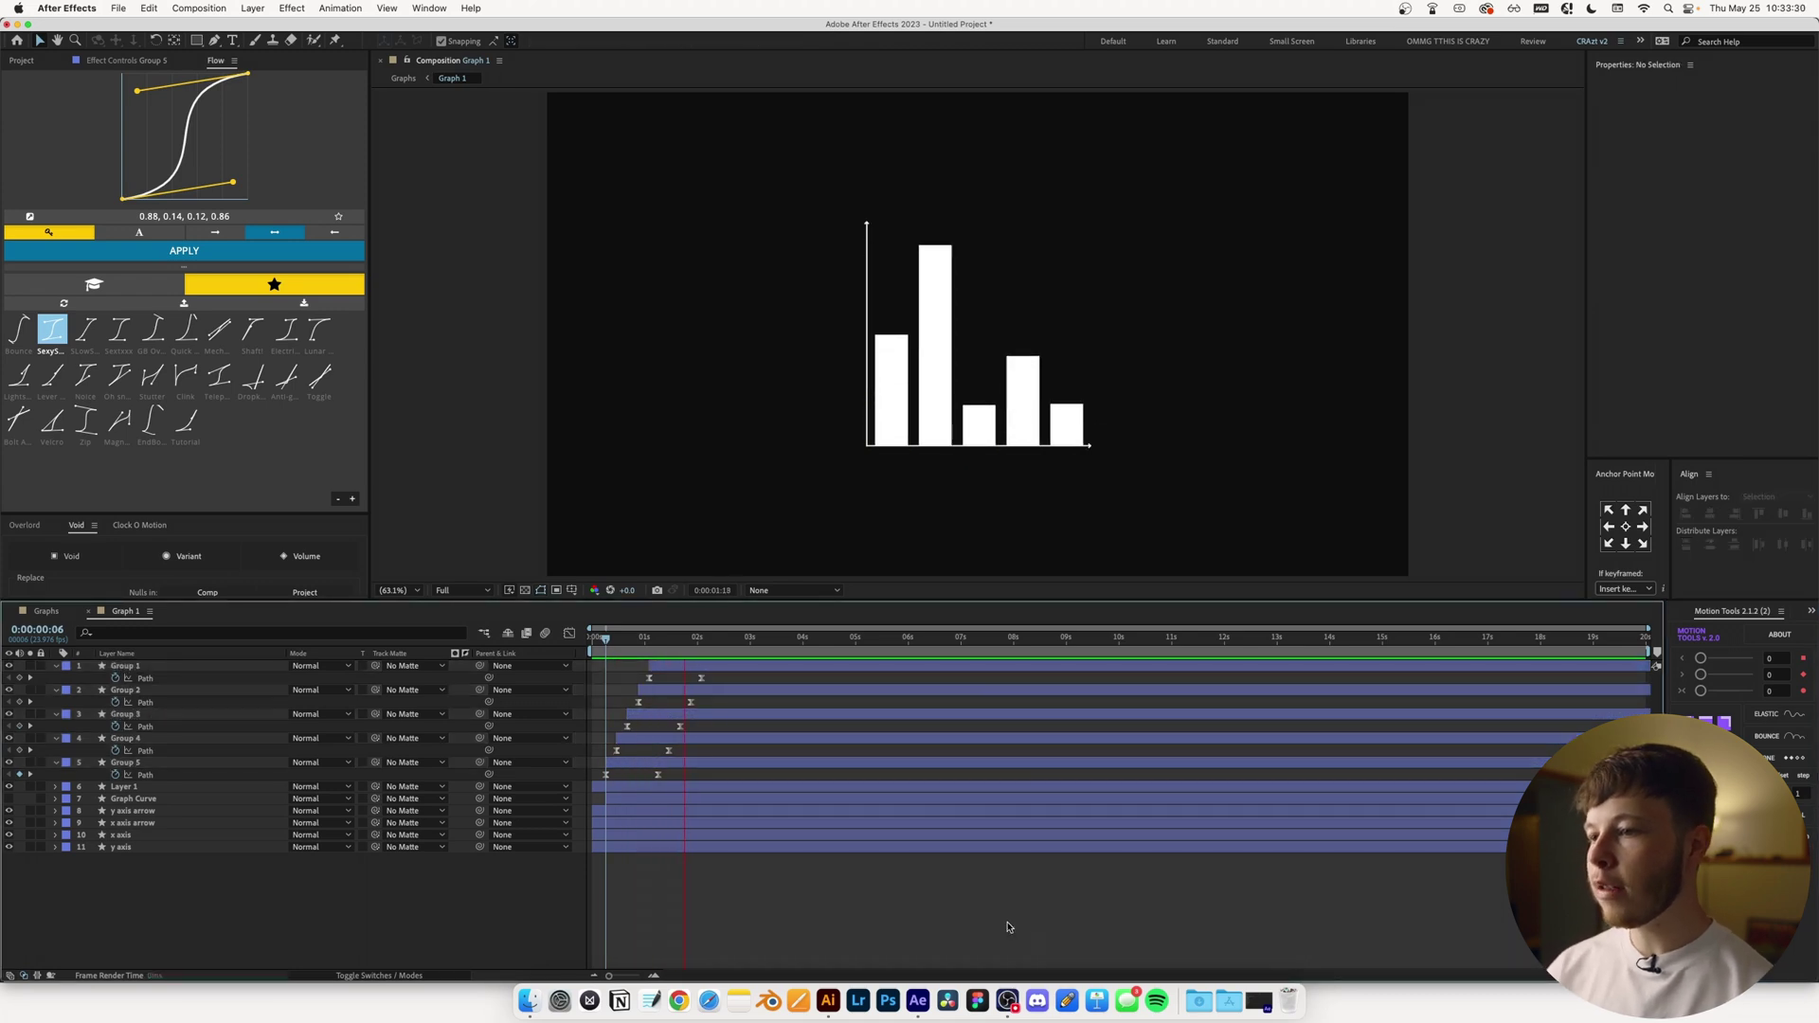
# Move the ending Path keyframes of all five bars slightly earlier and preview the faster growth from the start
pyautogui.moveTo(716, 671); pyautogui.dragTo(647, 777)
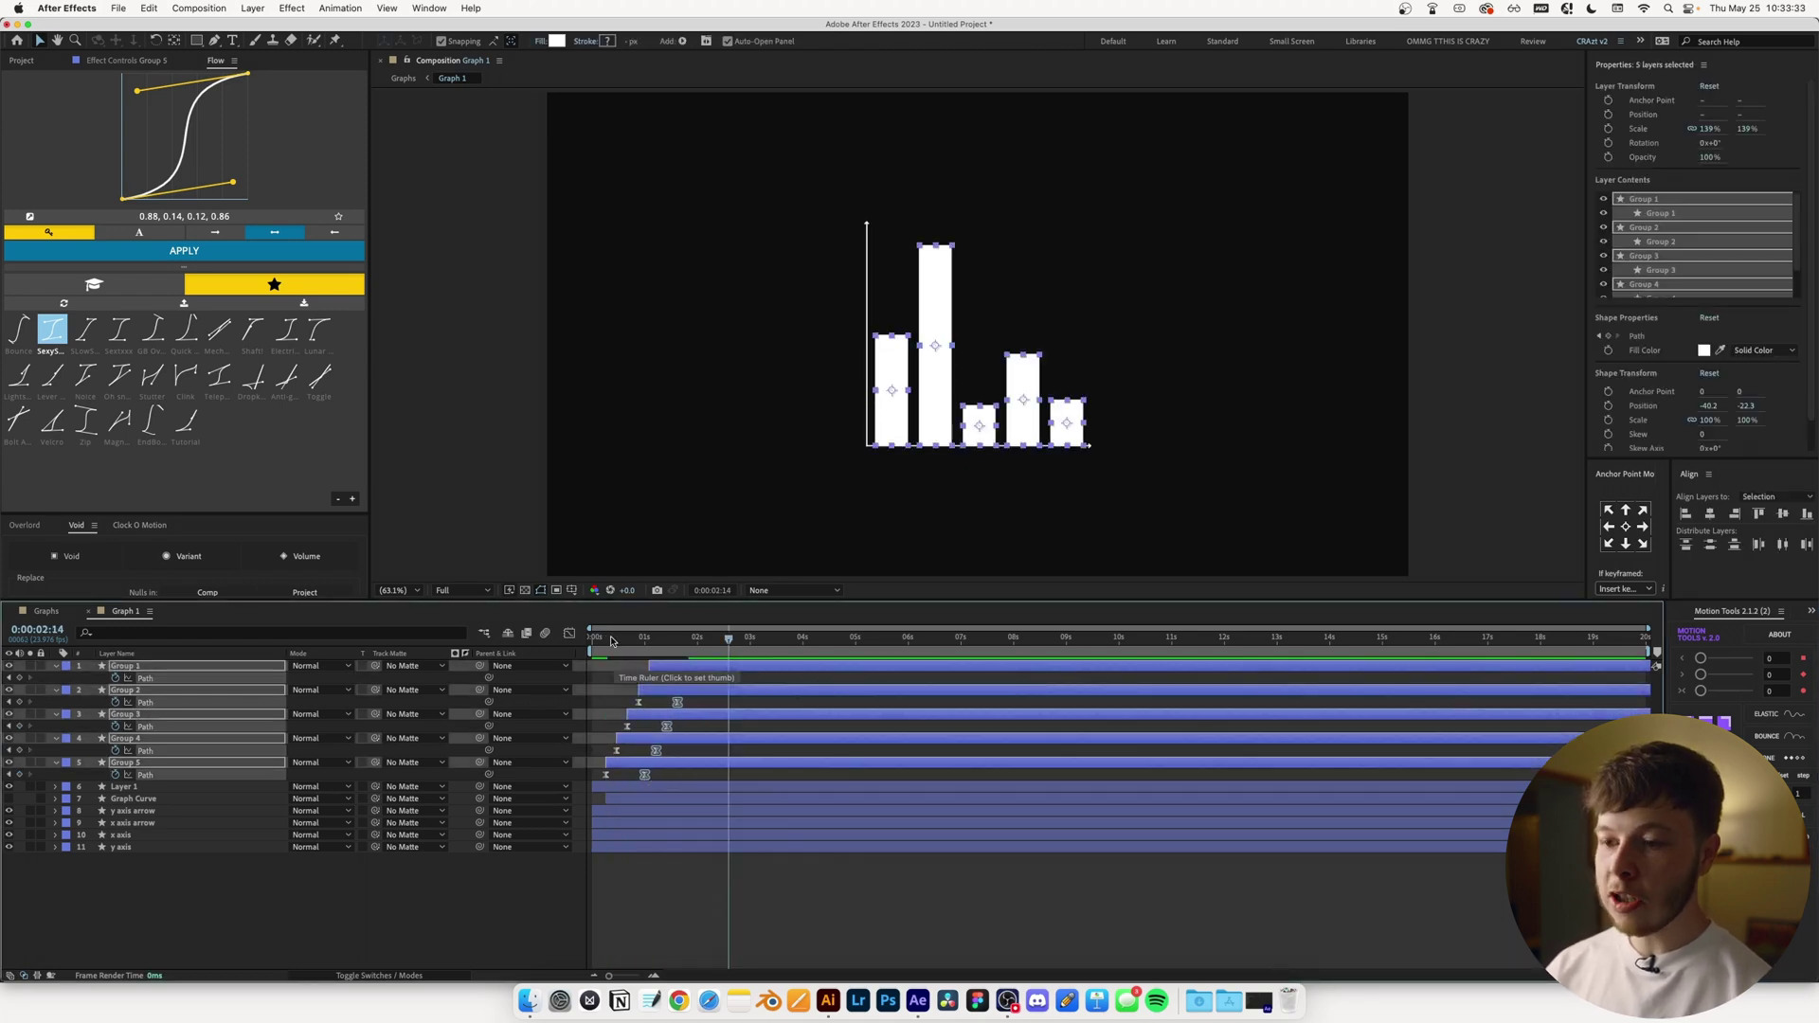
pyautogui.press('Home')
pyautogui.click(808, 889)
pyautogui.press('space')
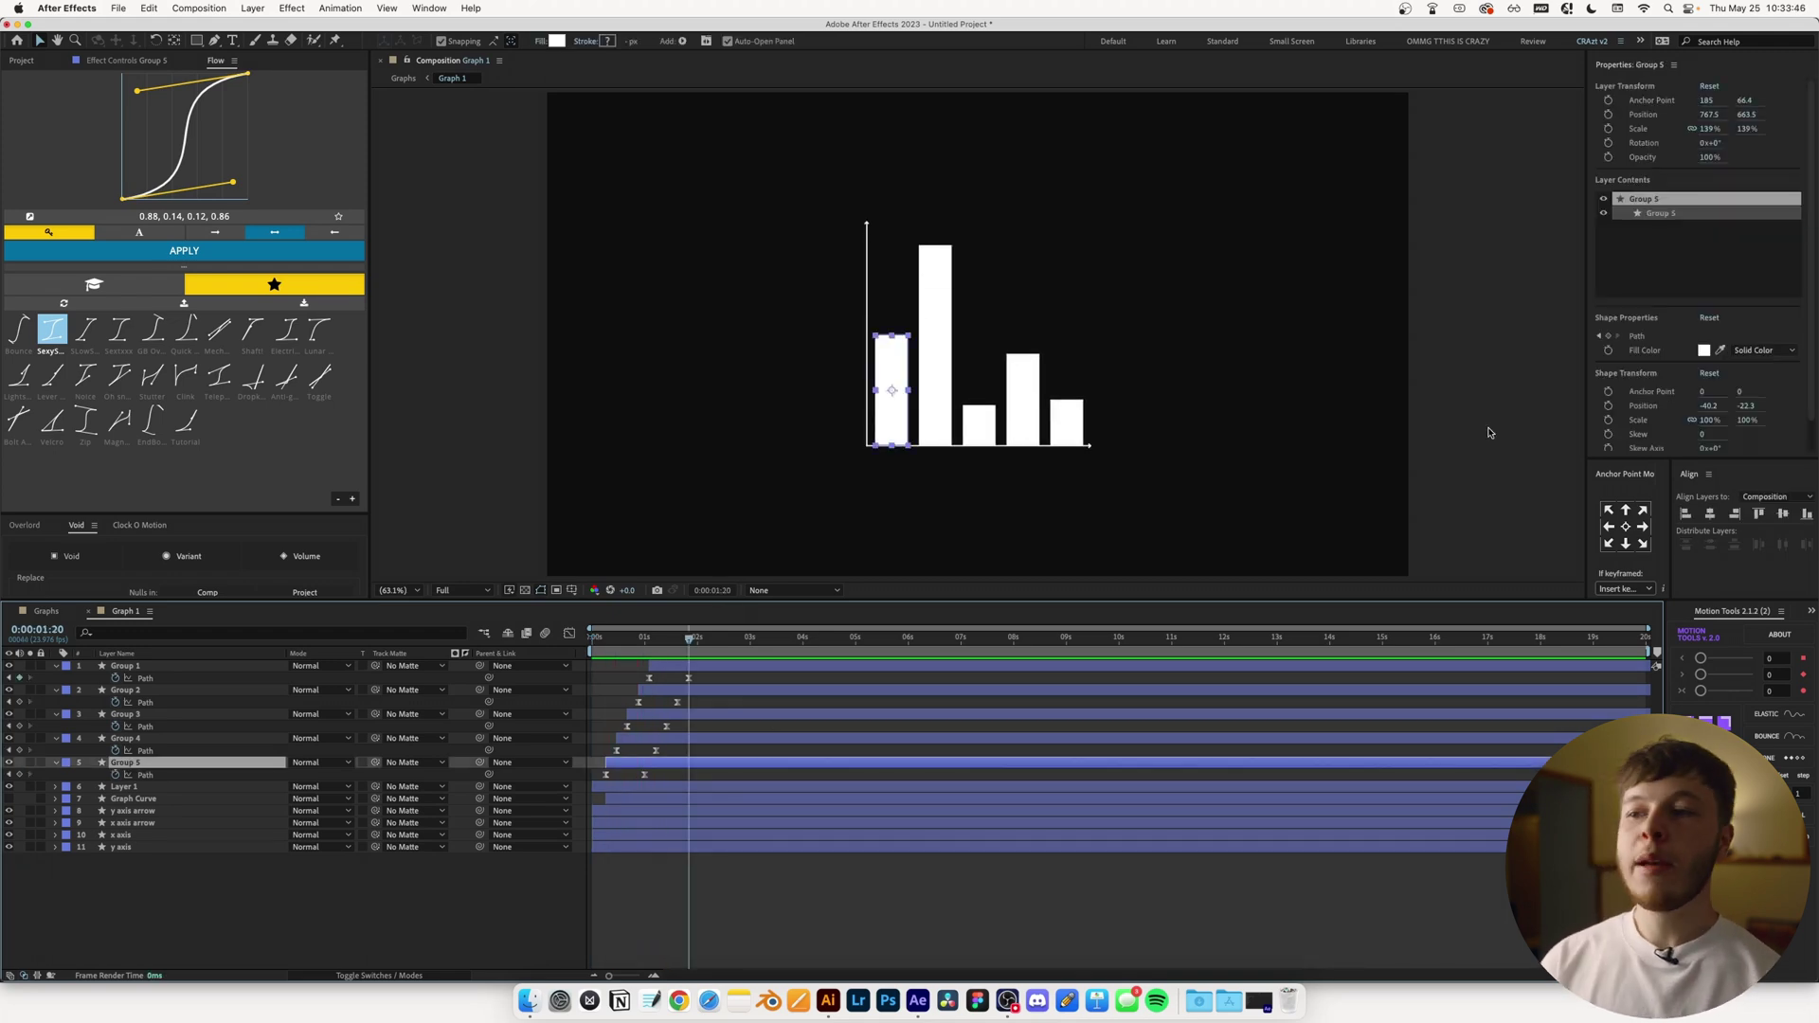
# Recolour the bars, from first to last, pastel pink, yellow, cyan, green and red, and preview the animation from the start
pyautogui.click(1704, 350)
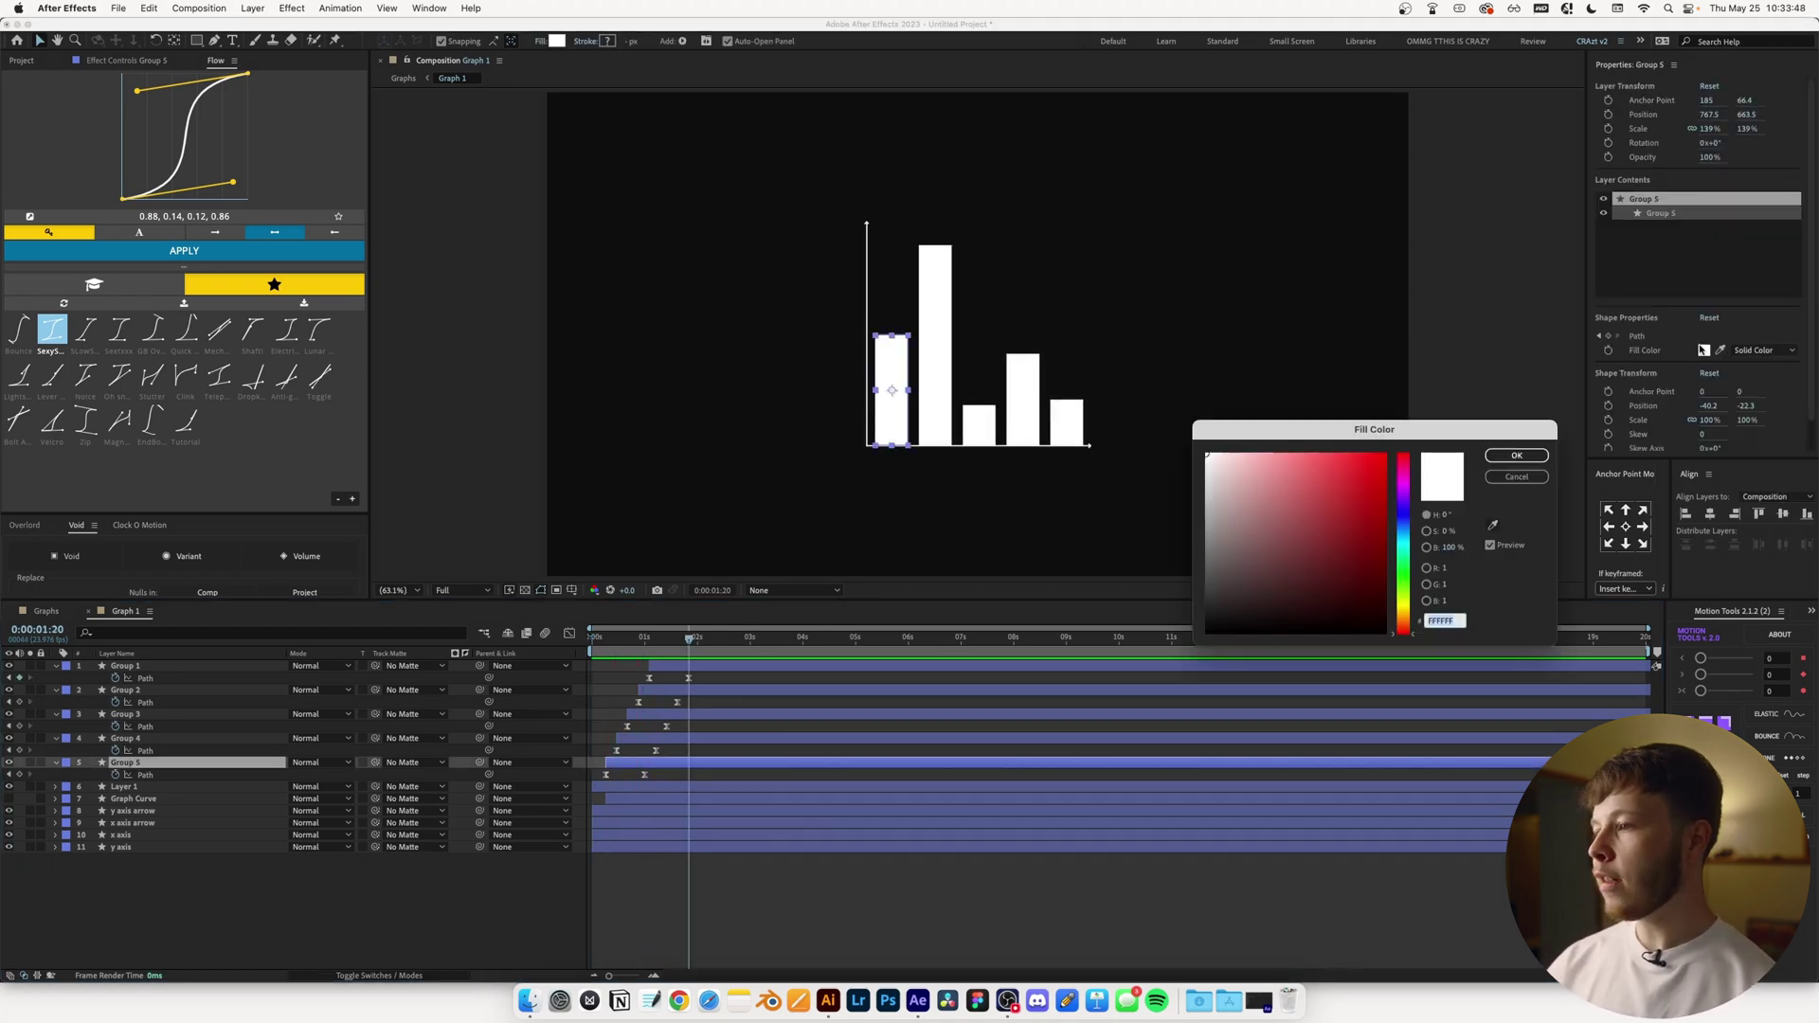
pyautogui.moveTo(1407, 535); pyautogui.dragTo(1408, 489)
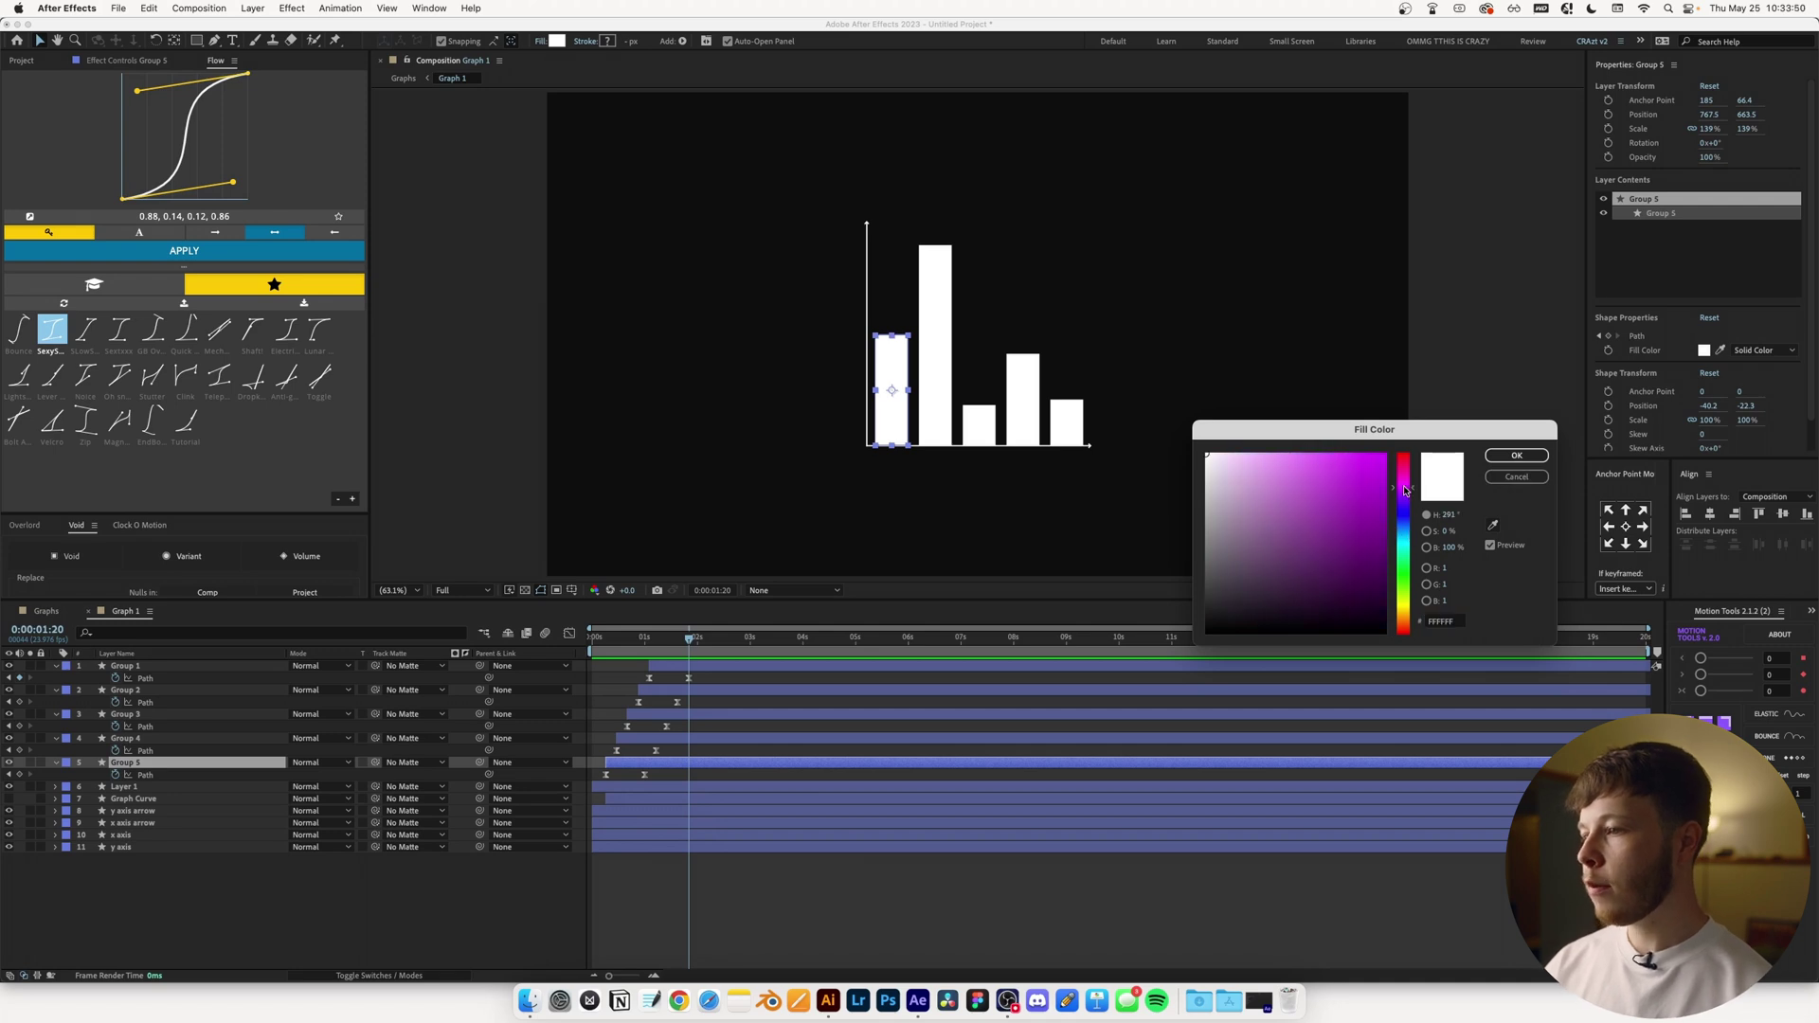
pyautogui.moveTo(1234, 449); pyautogui.dragTo(1243, 446)
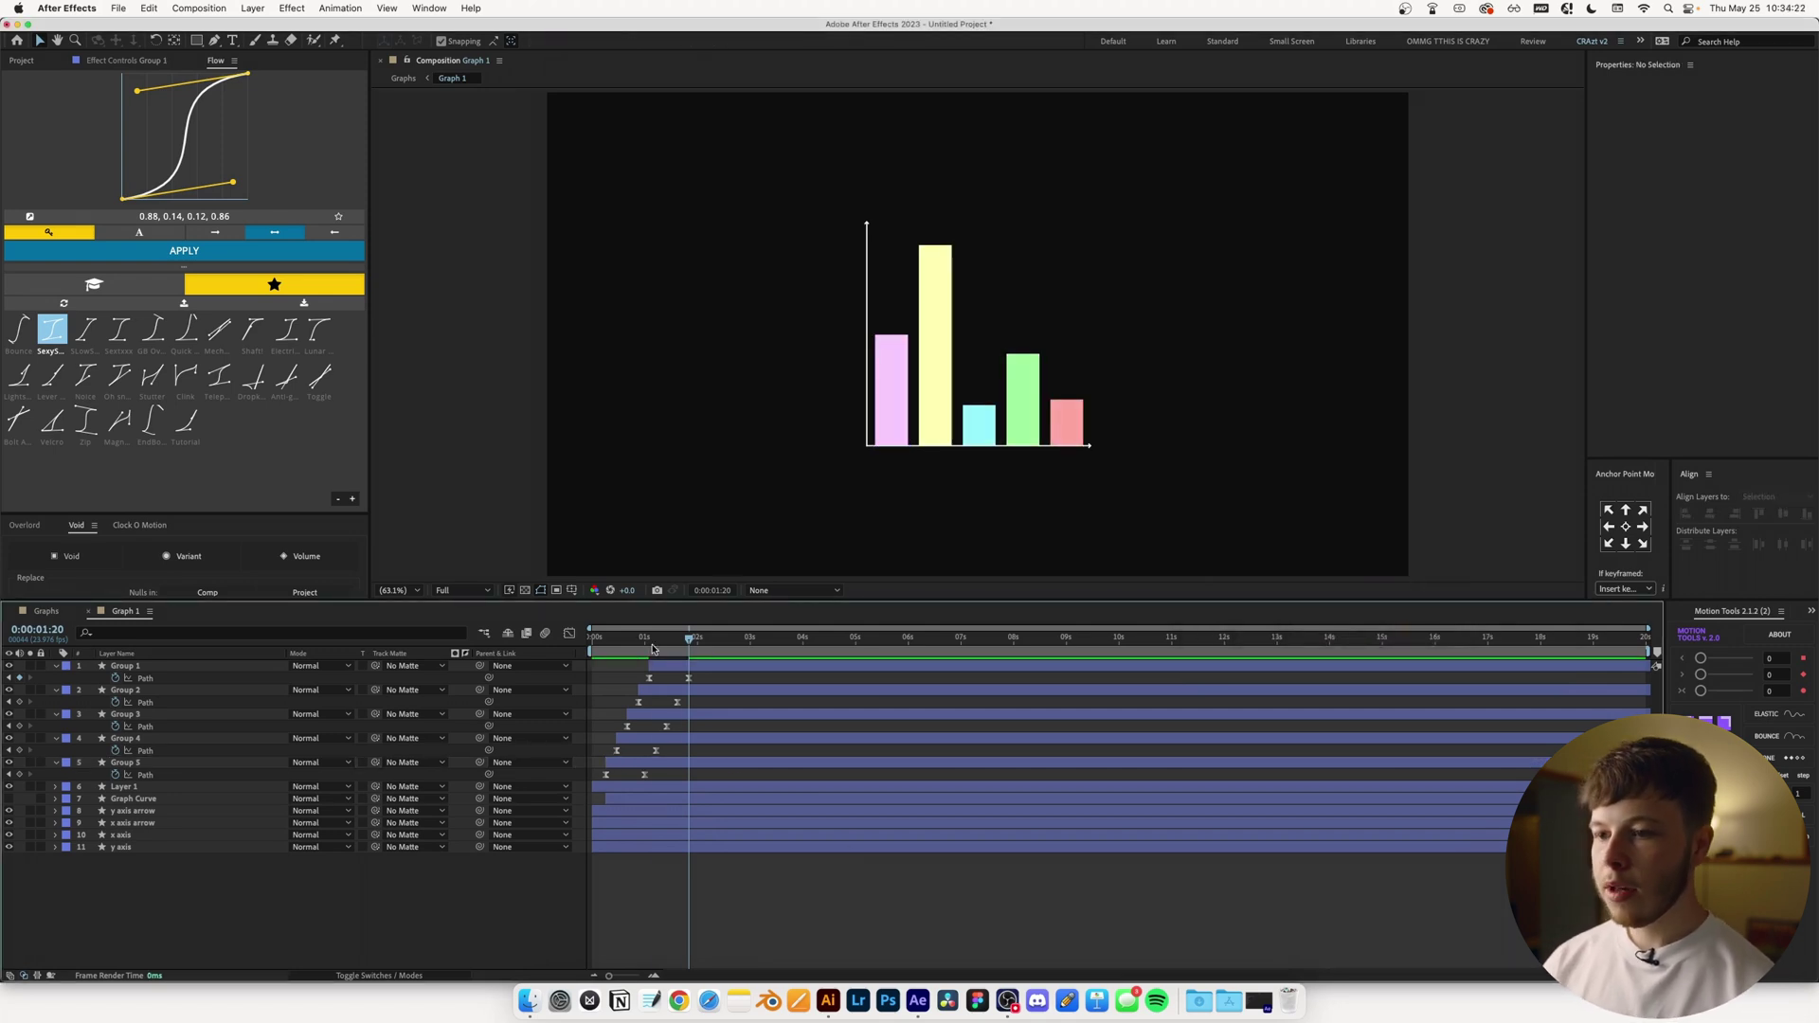
pyautogui.press('Home')
pyautogui.press('space')
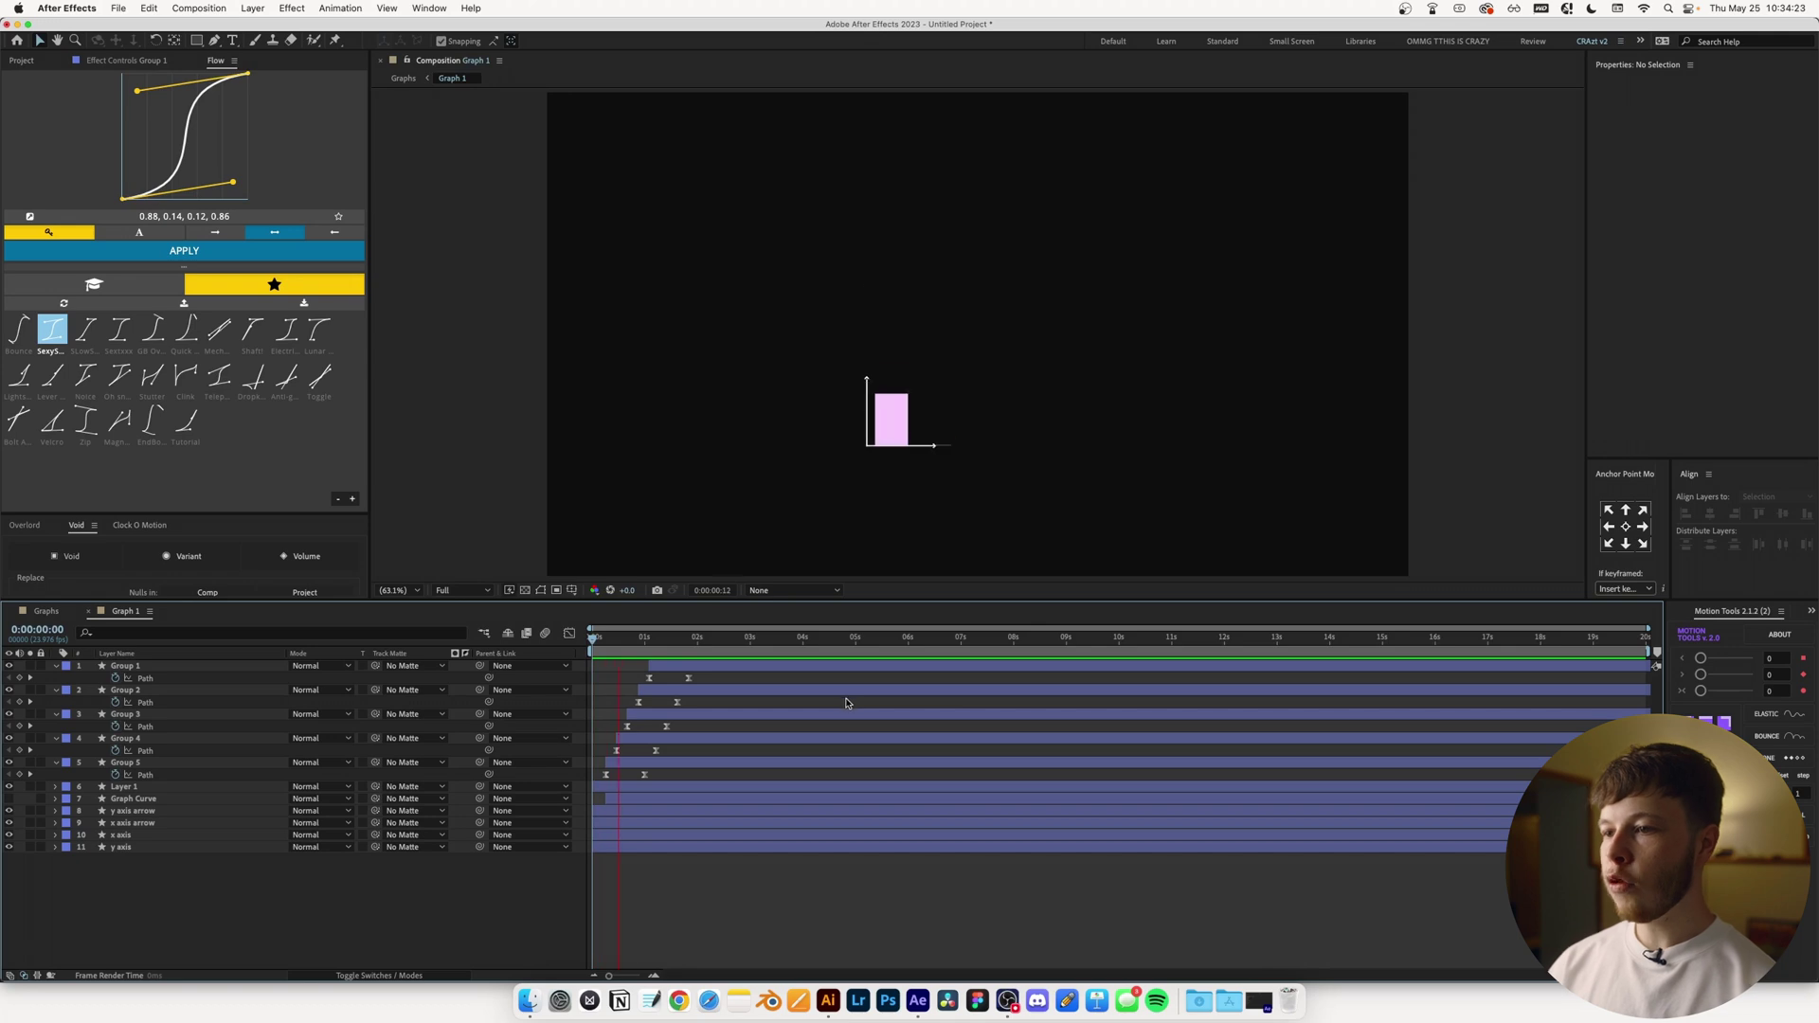
# Copy the Deep Glow effect from the Graph Curve layer
pyautogui.click(247, 797)
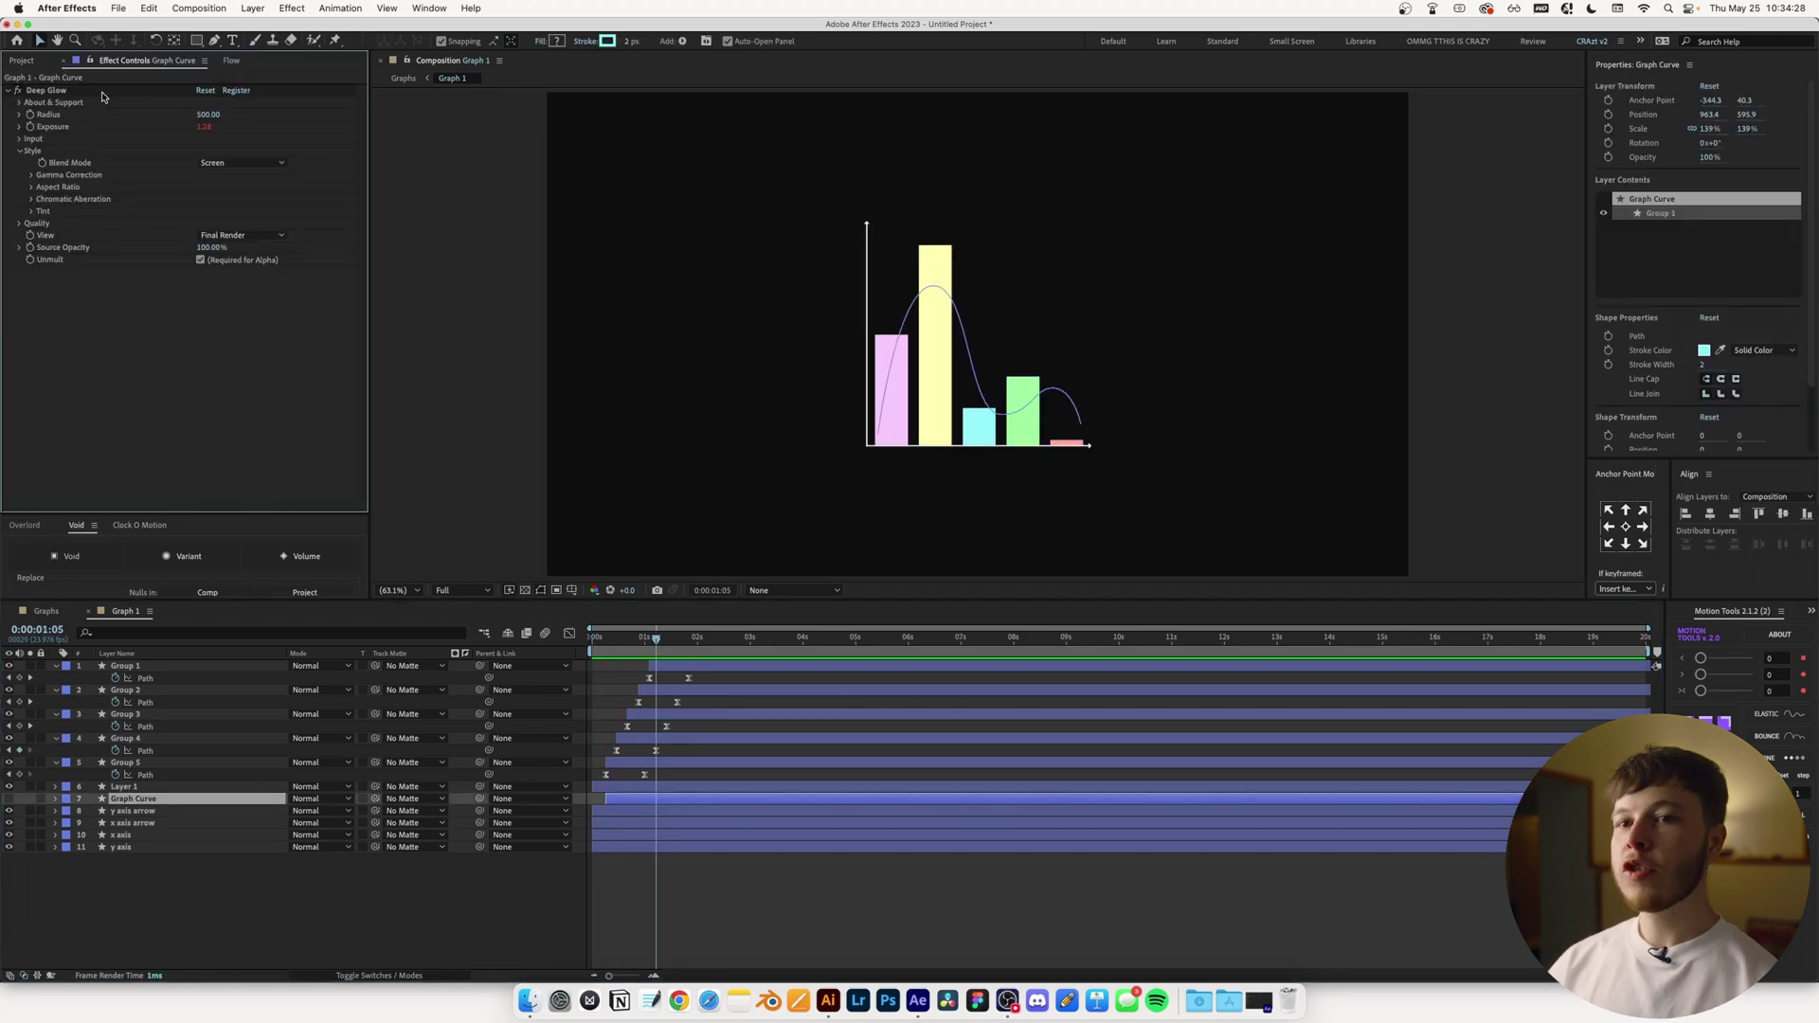
pyautogui.click(103, 92)
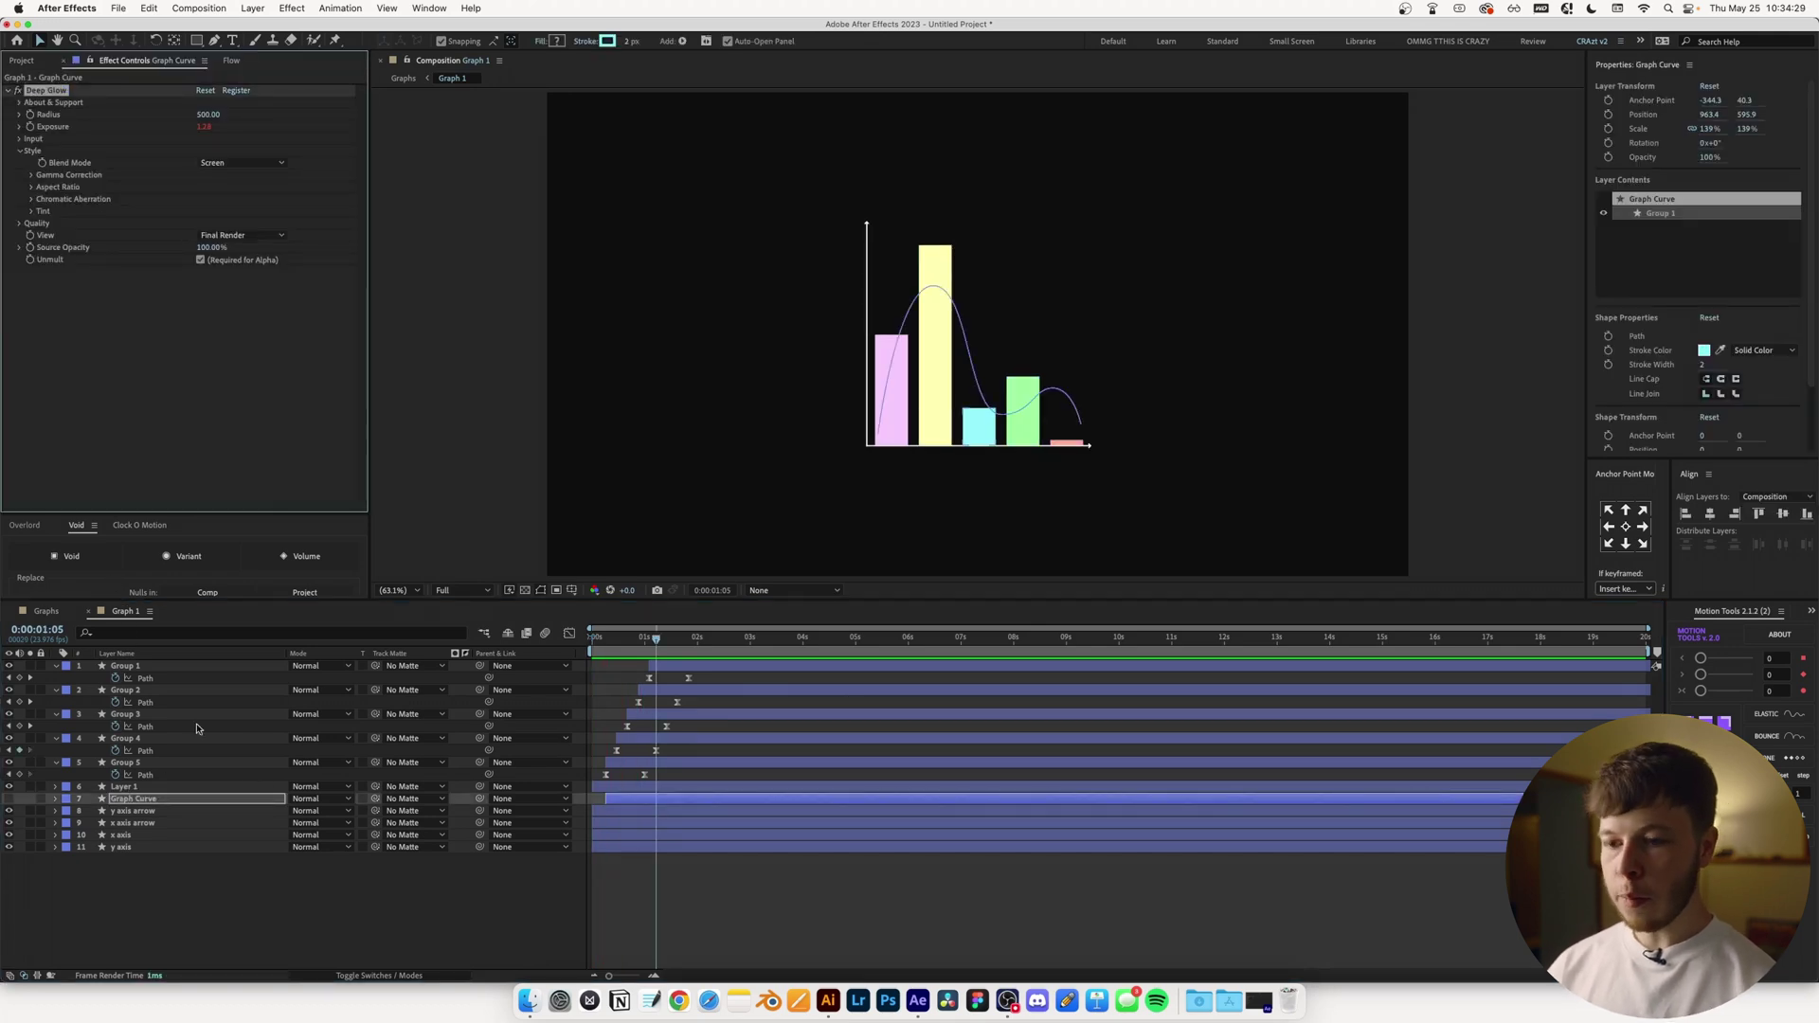
pyautogui.click(129, 763)
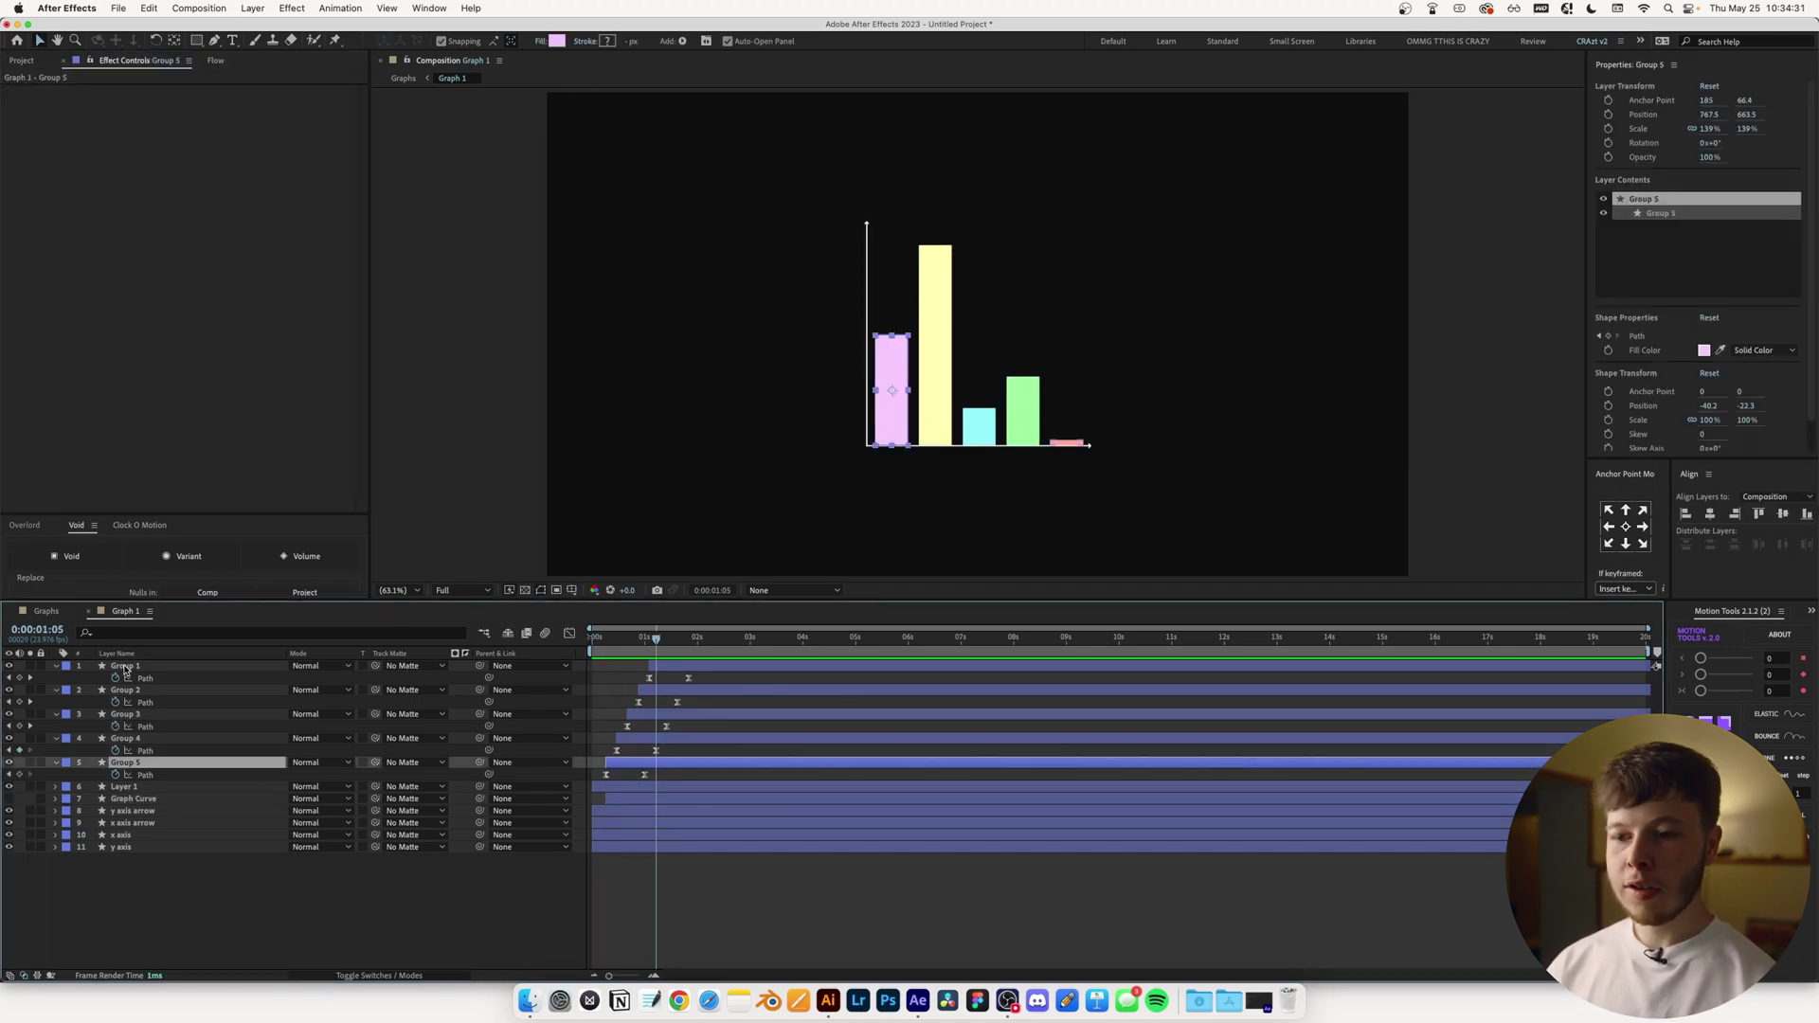
pyautogui.keyDown('shift'); pyautogui.click(126, 666); pyautogui.keyUp('shift')
pyautogui.press('super+v')
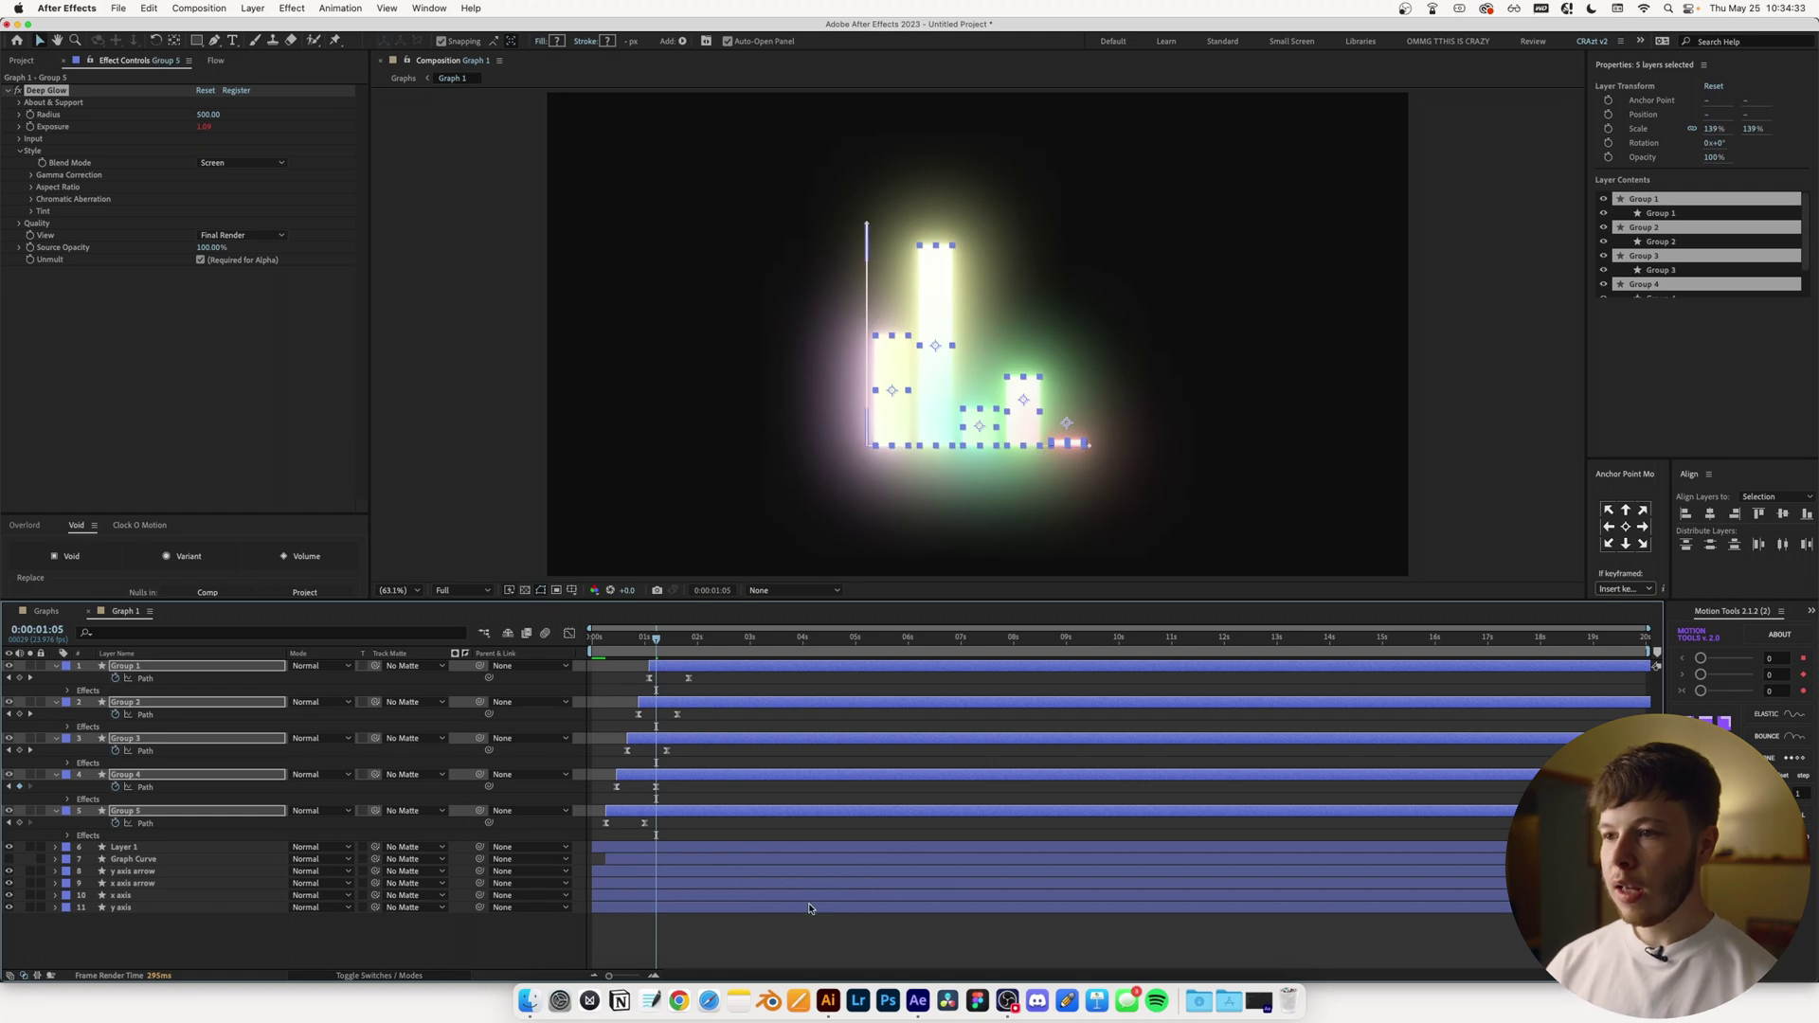
pyautogui.press('super+z')
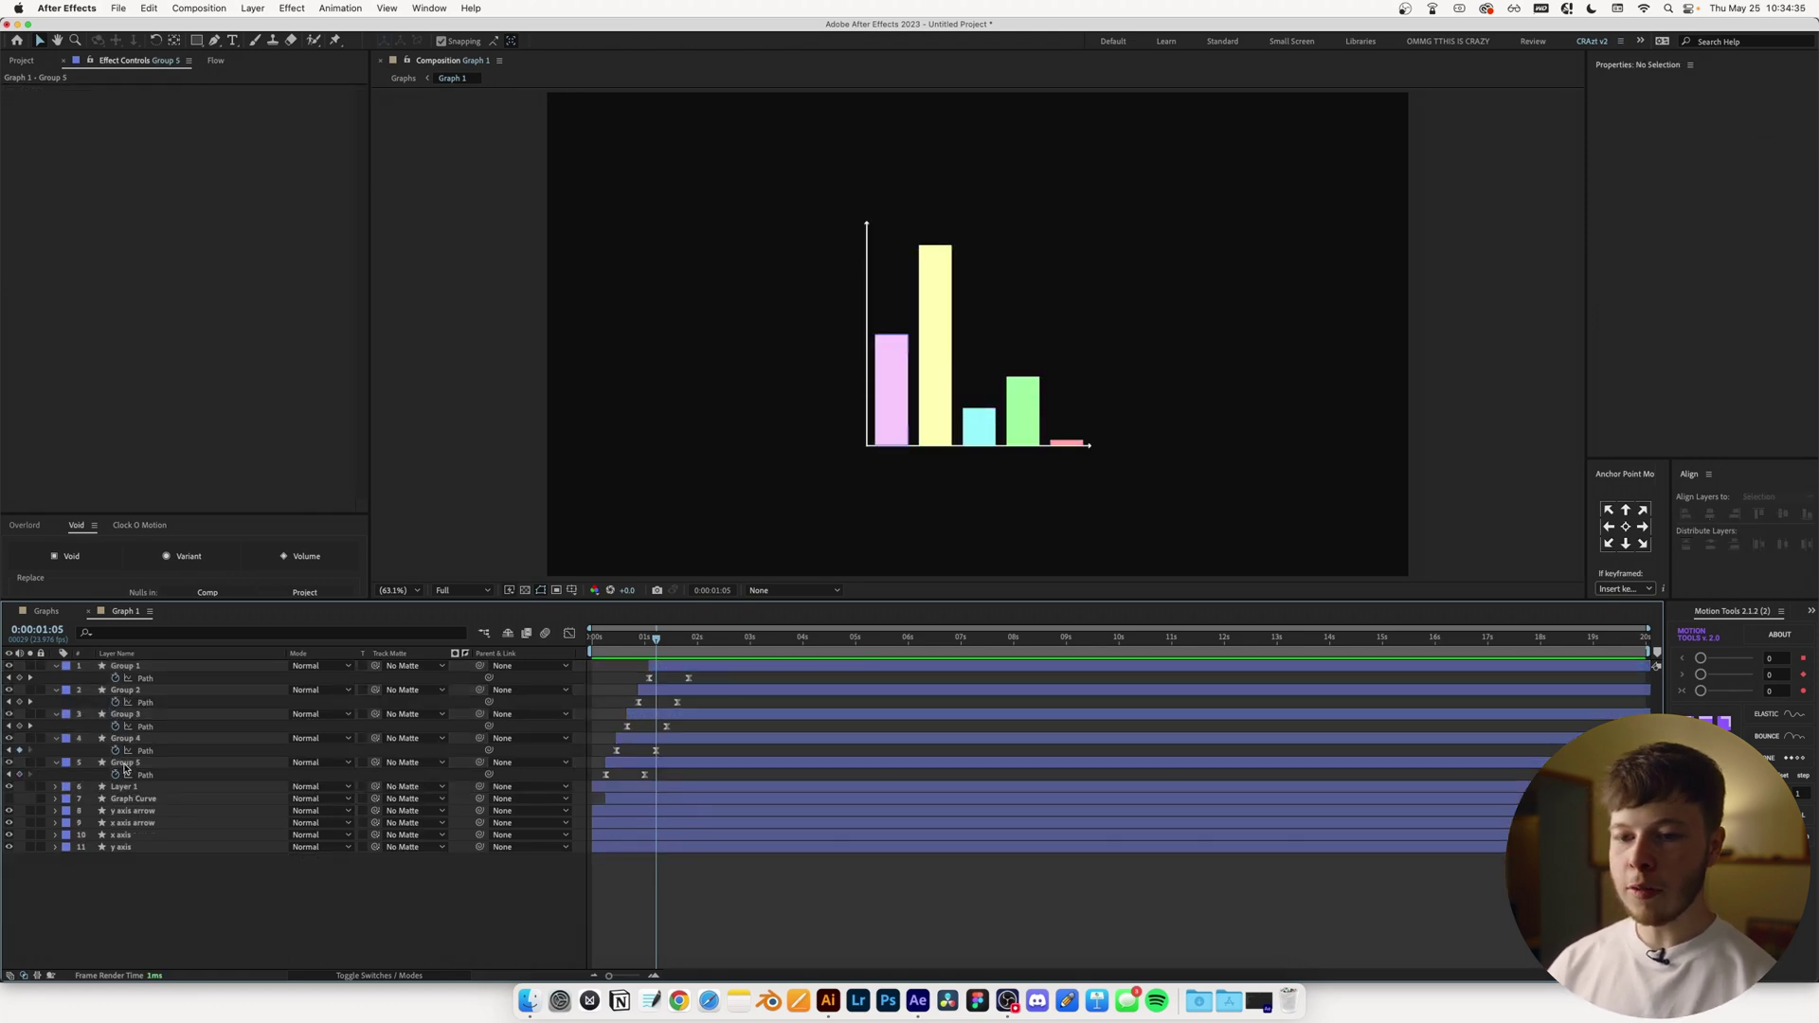
# Paste Deep Glow onto bar layer Group 5 and set its radius to 250 and its exposure to 0.39
pyautogui.click(126, 764)
pyautogui.press('super+v')
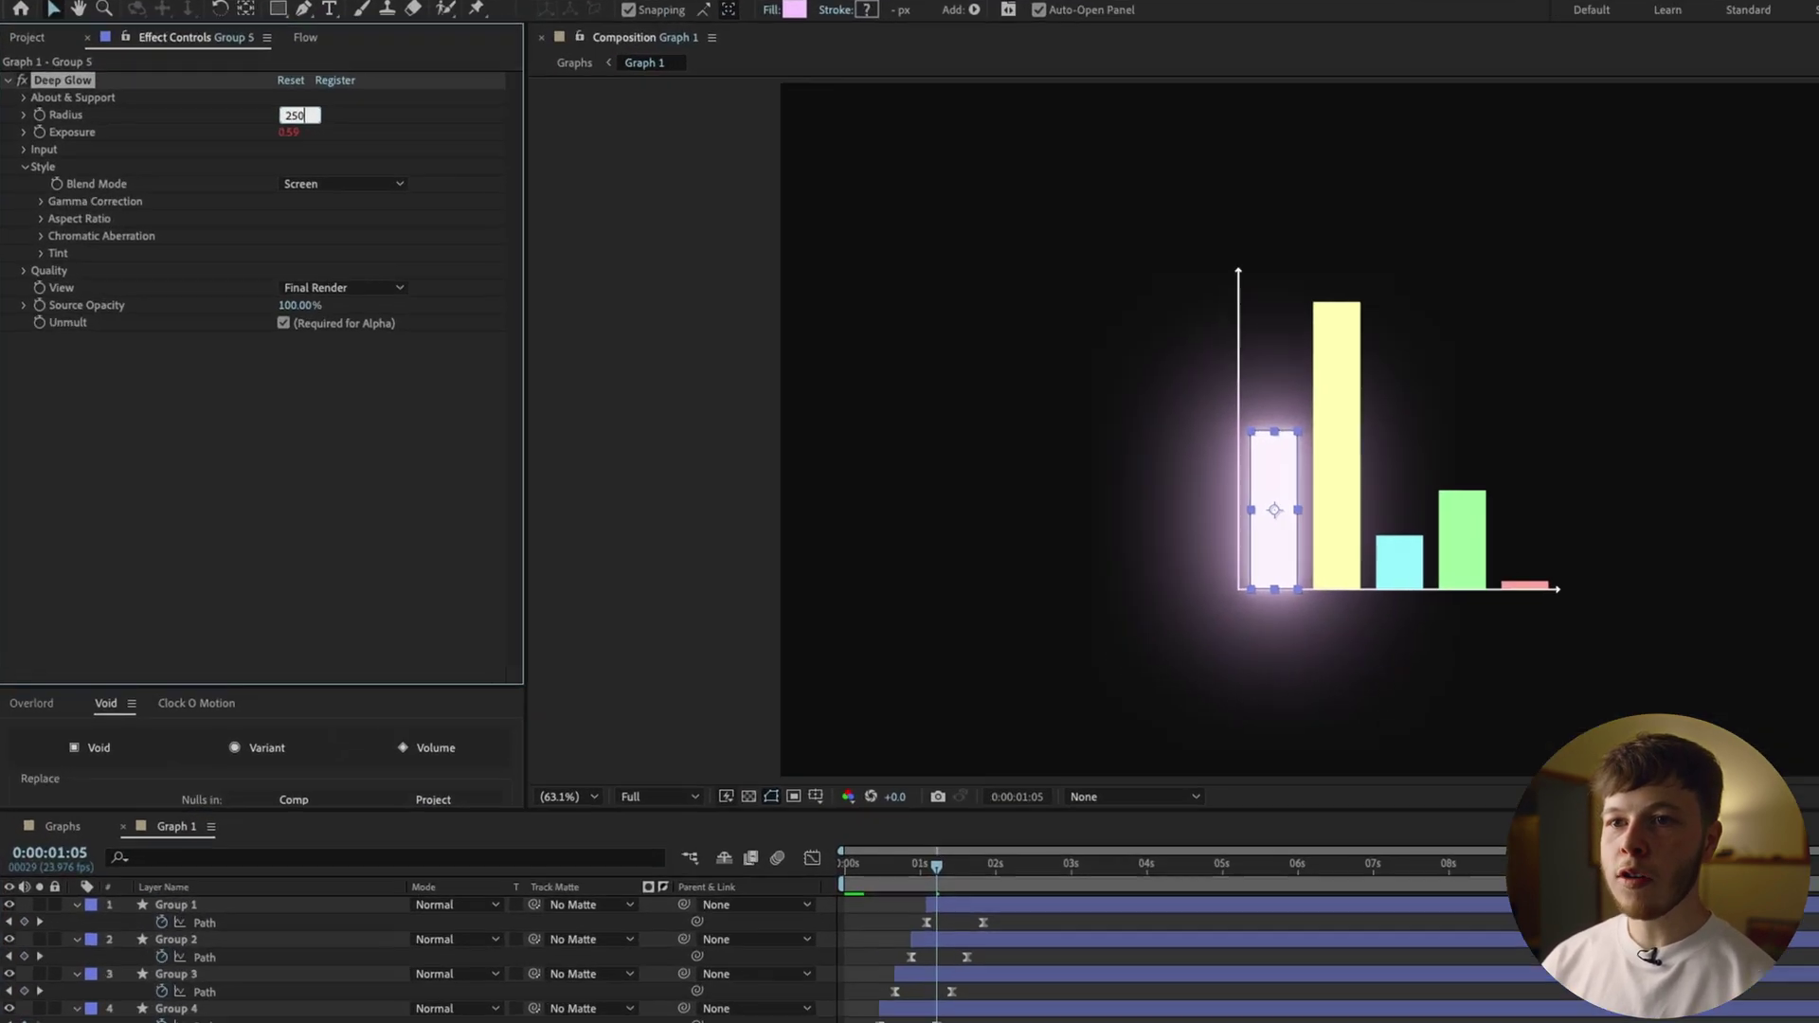
pyautogui.click(299, 135)
pyautogui.write('0.39')
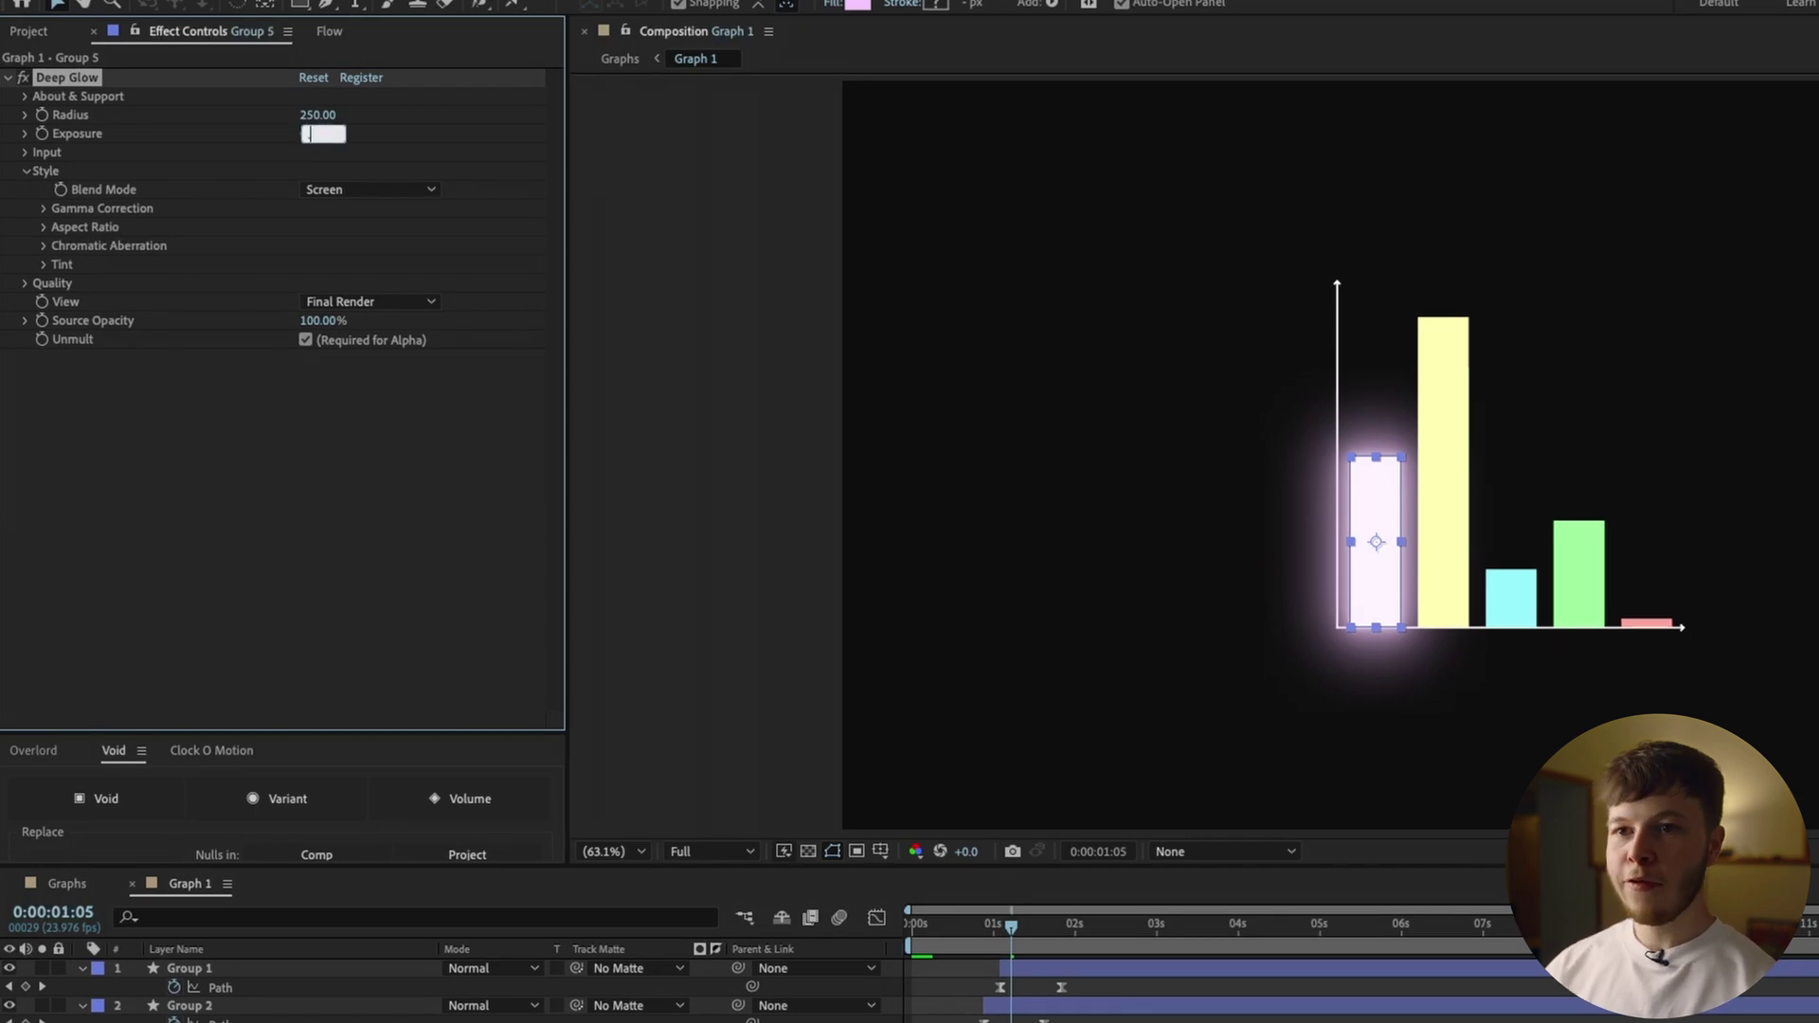
pyautogui.press('Return')
# Copy the adjusted Deep Glow from Group 5 and paste it onto bar layers Group 1 to Group 4
pyautogui.press('super+shift+a')
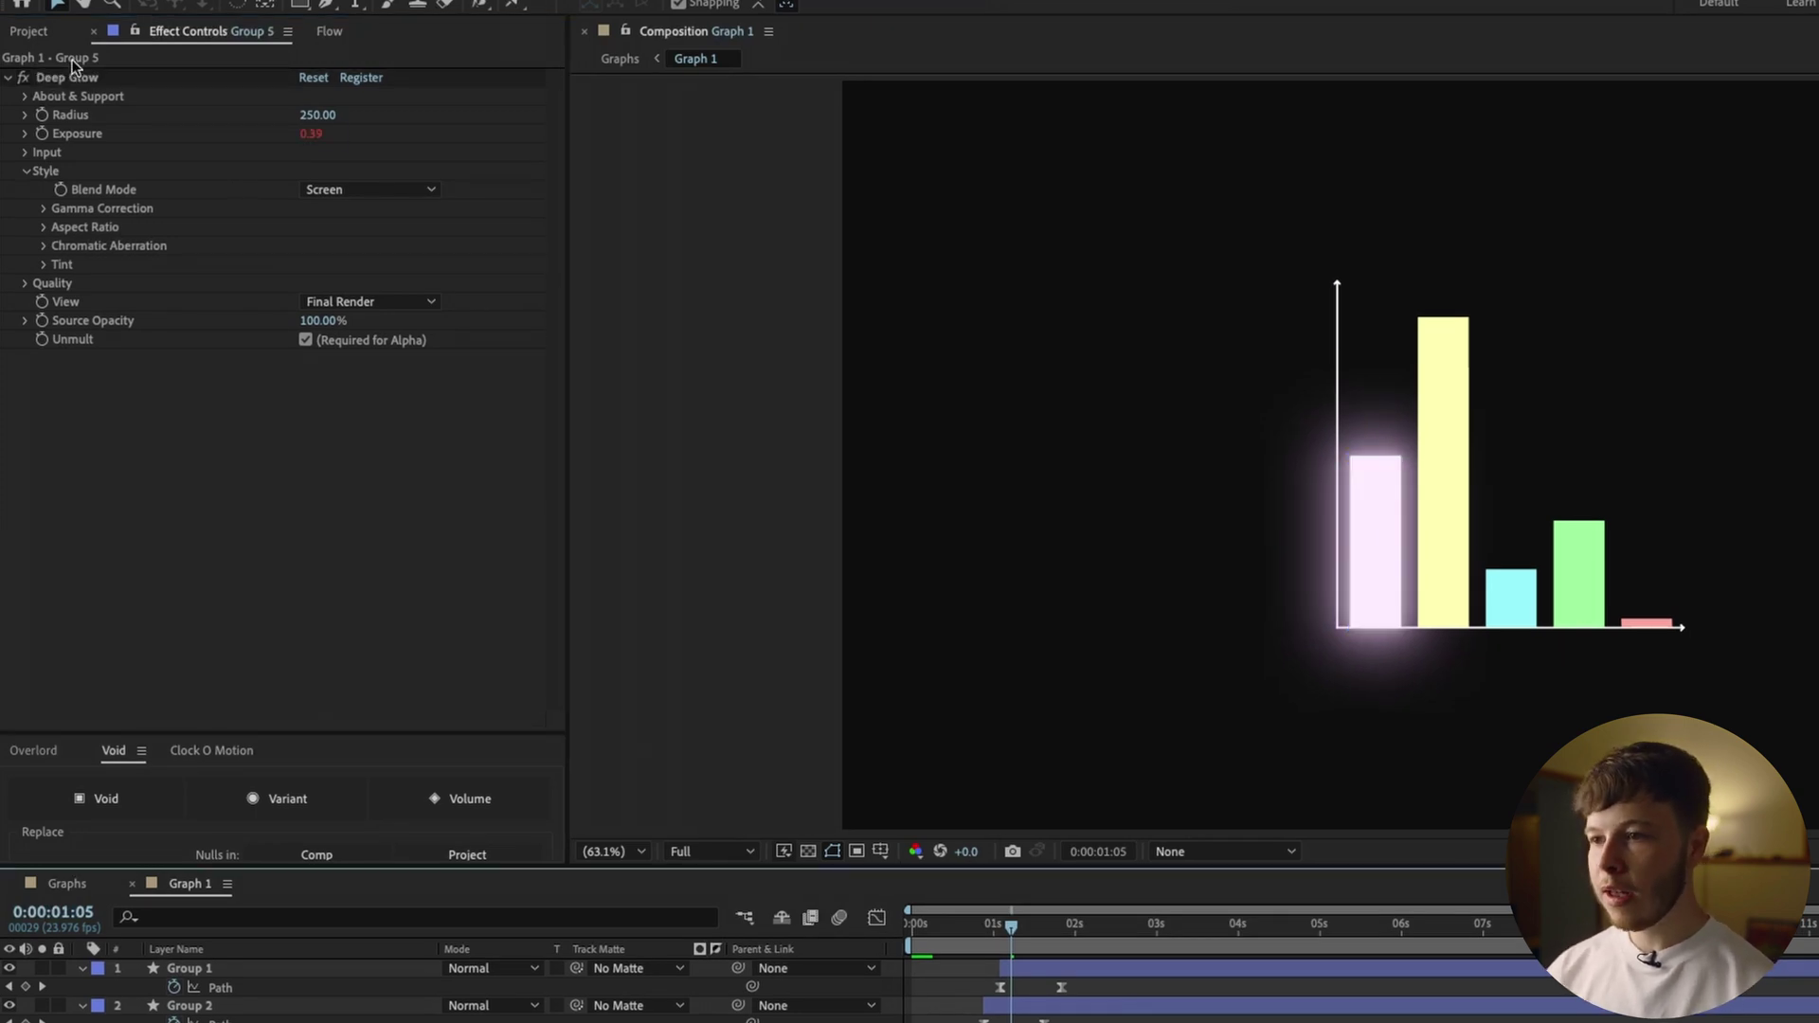
pyautogui.click(63, 77)
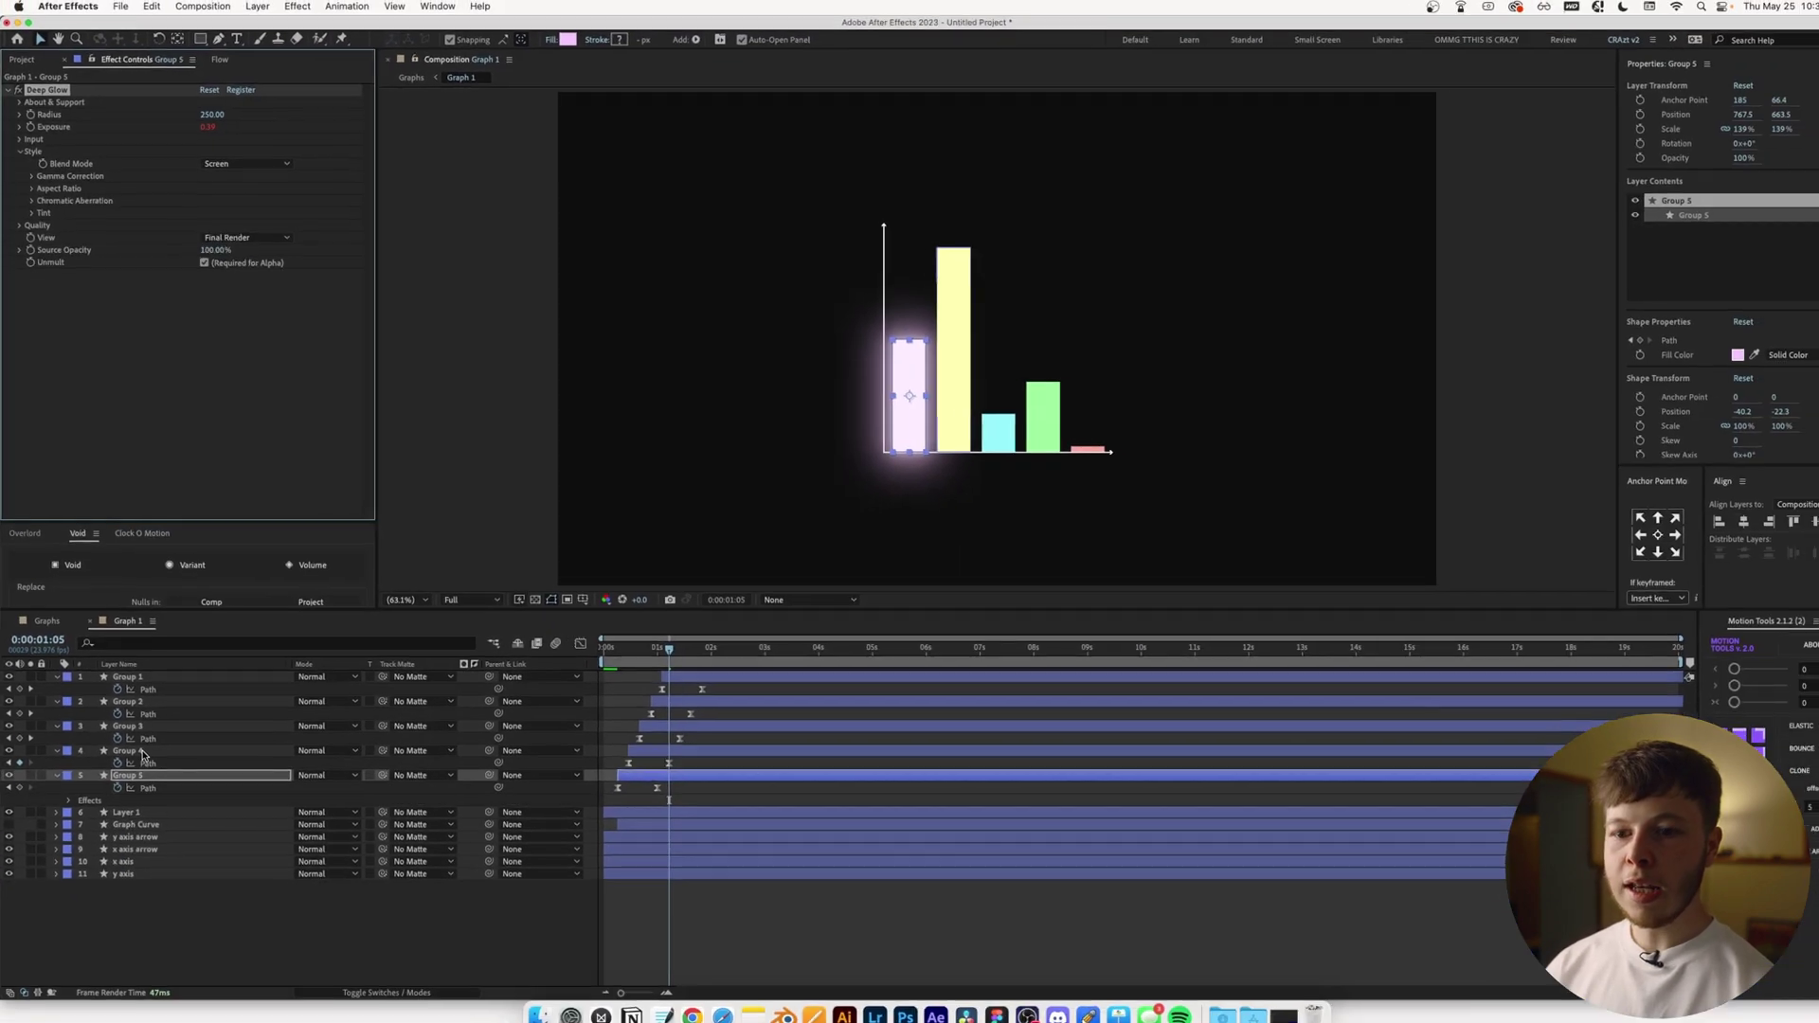
pyautogui.click(138, 738)
pyautogui.keyDown('shift'); pyautogui.click(139, 667); pyautogui.keyUp('shift')
pyautogui.press('super+v')
pyautogui.click(869, 928)
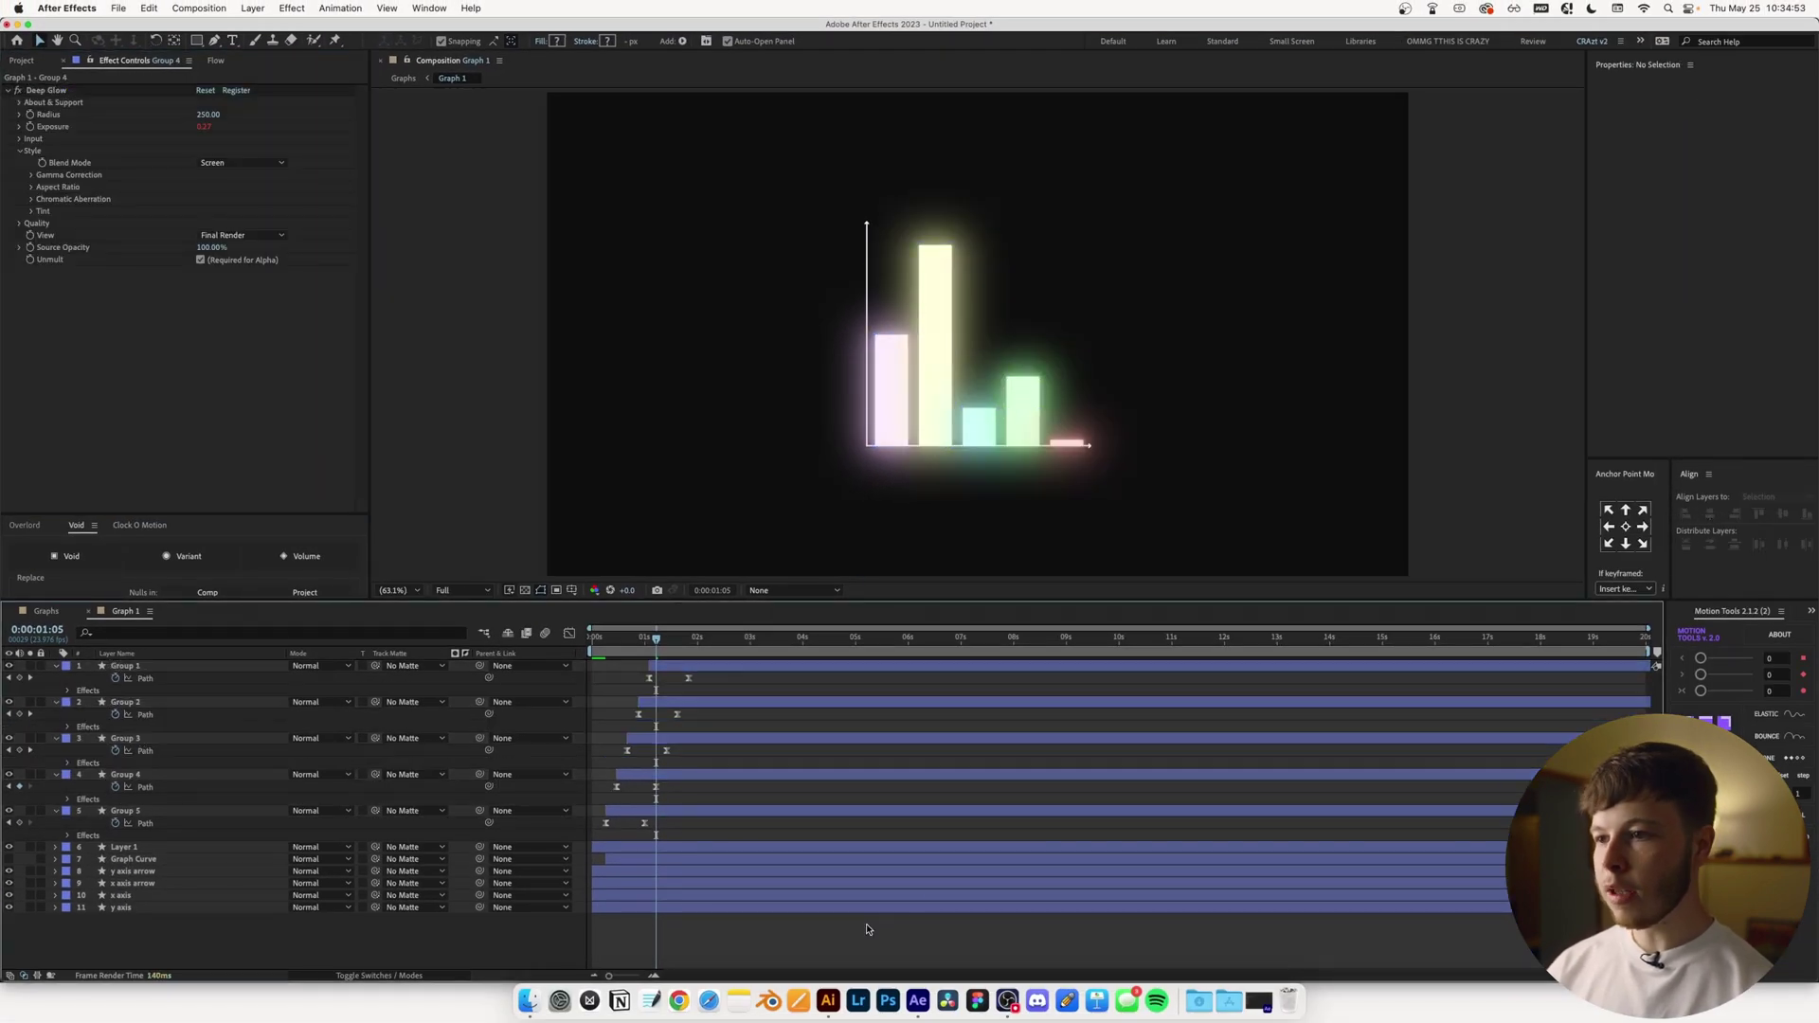
# In the Graphs composition, move the Graph 1 layer below Paper Texture.mov and preview the result from the start
pyautogui.click(47, 612)
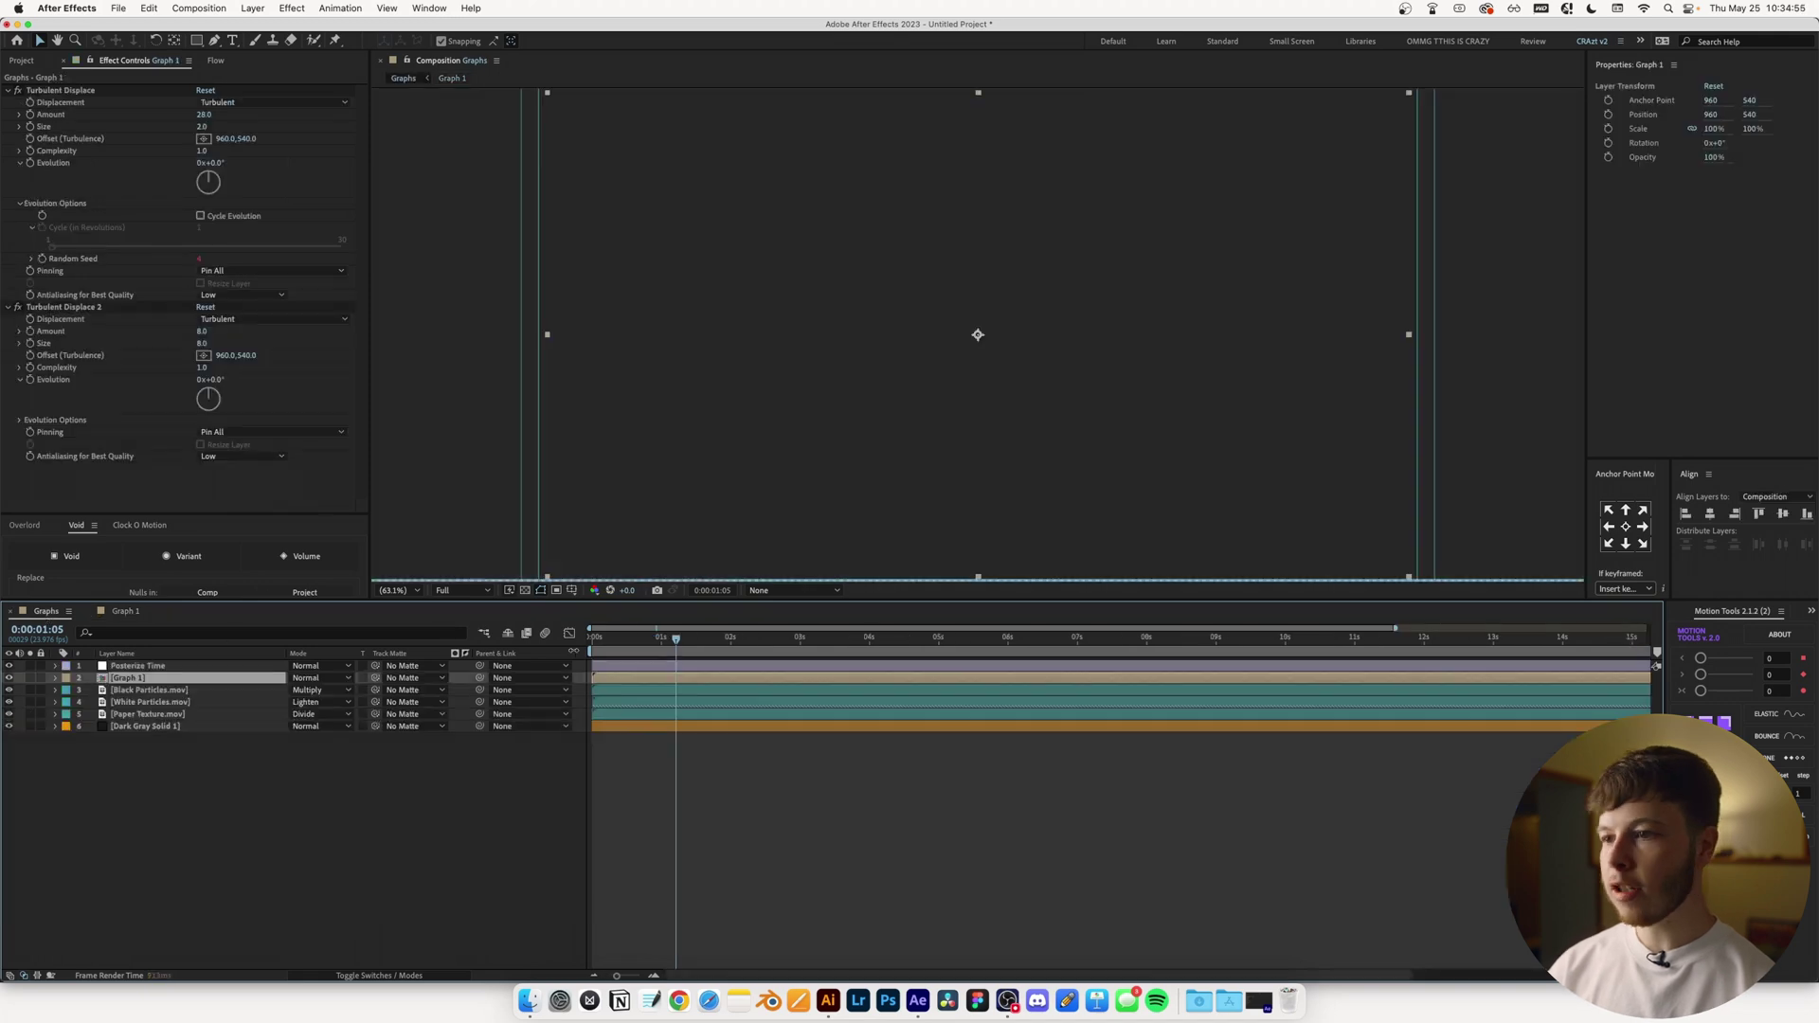
pyautogui.moveTo(659, 643); pyautogui.dragTo(589, 641)
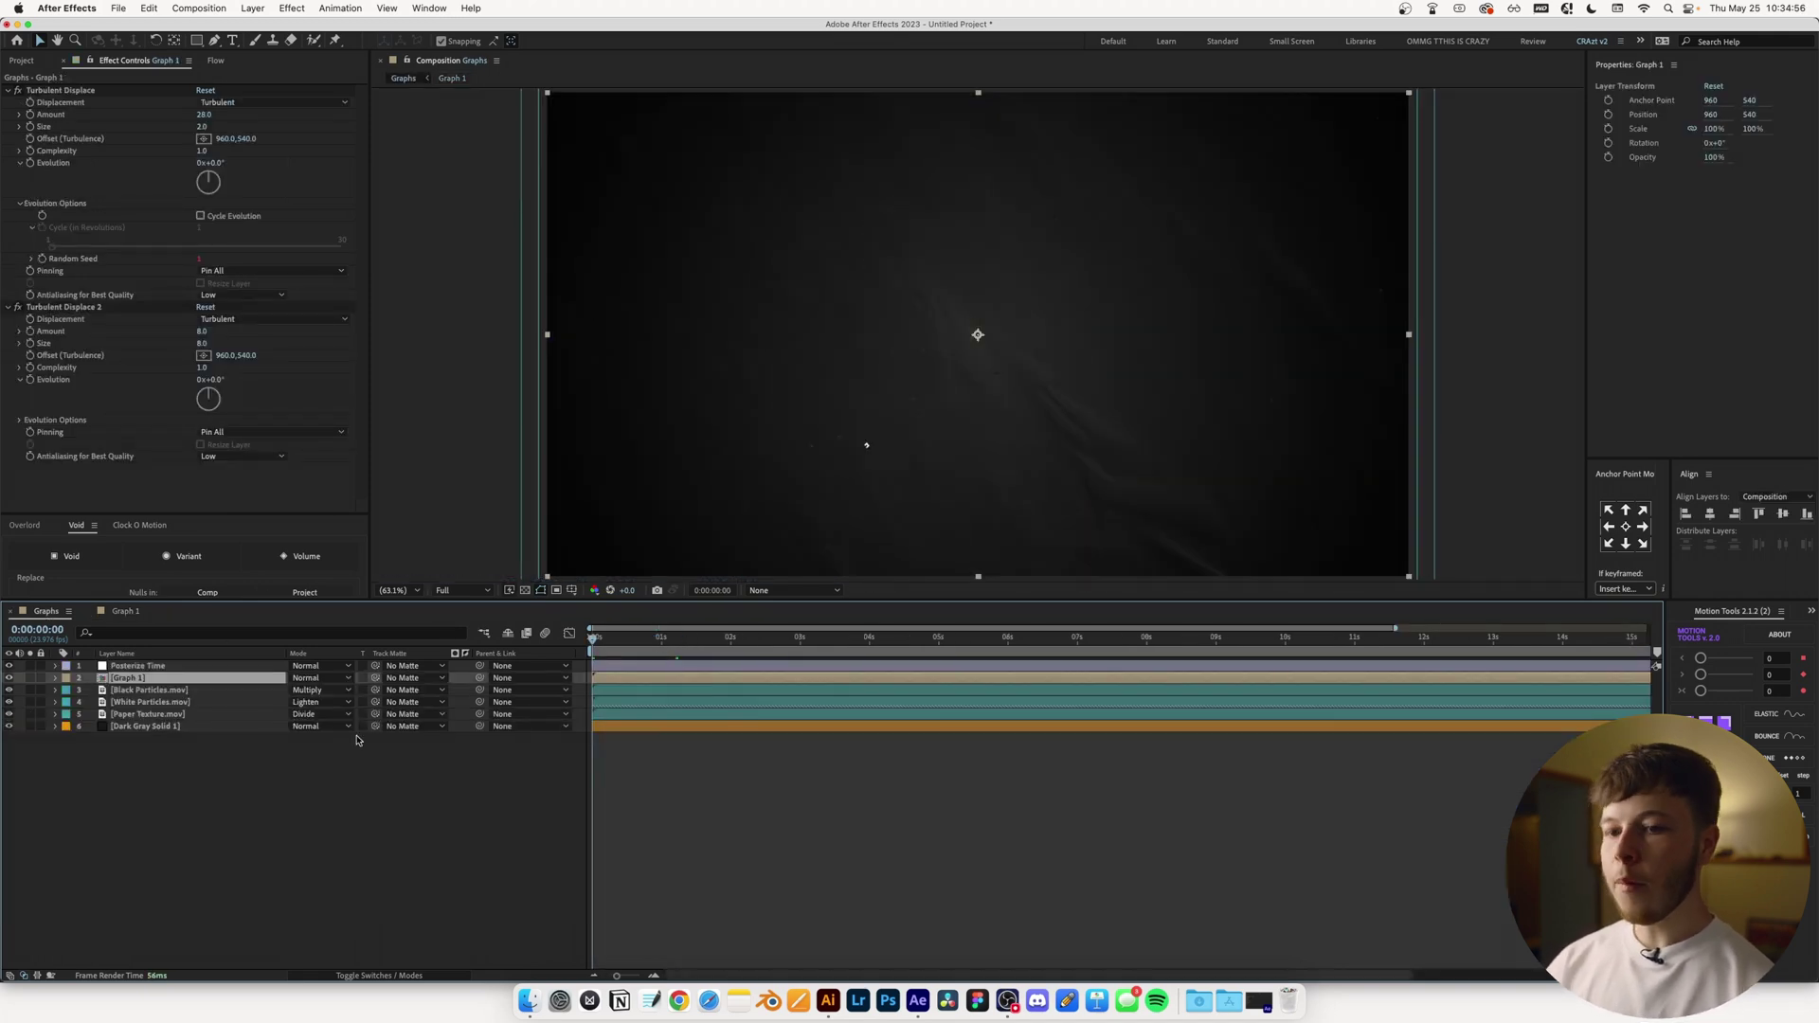
pyautogui.moveTo(118, 682); pyautogui.dragTo(109, 720)
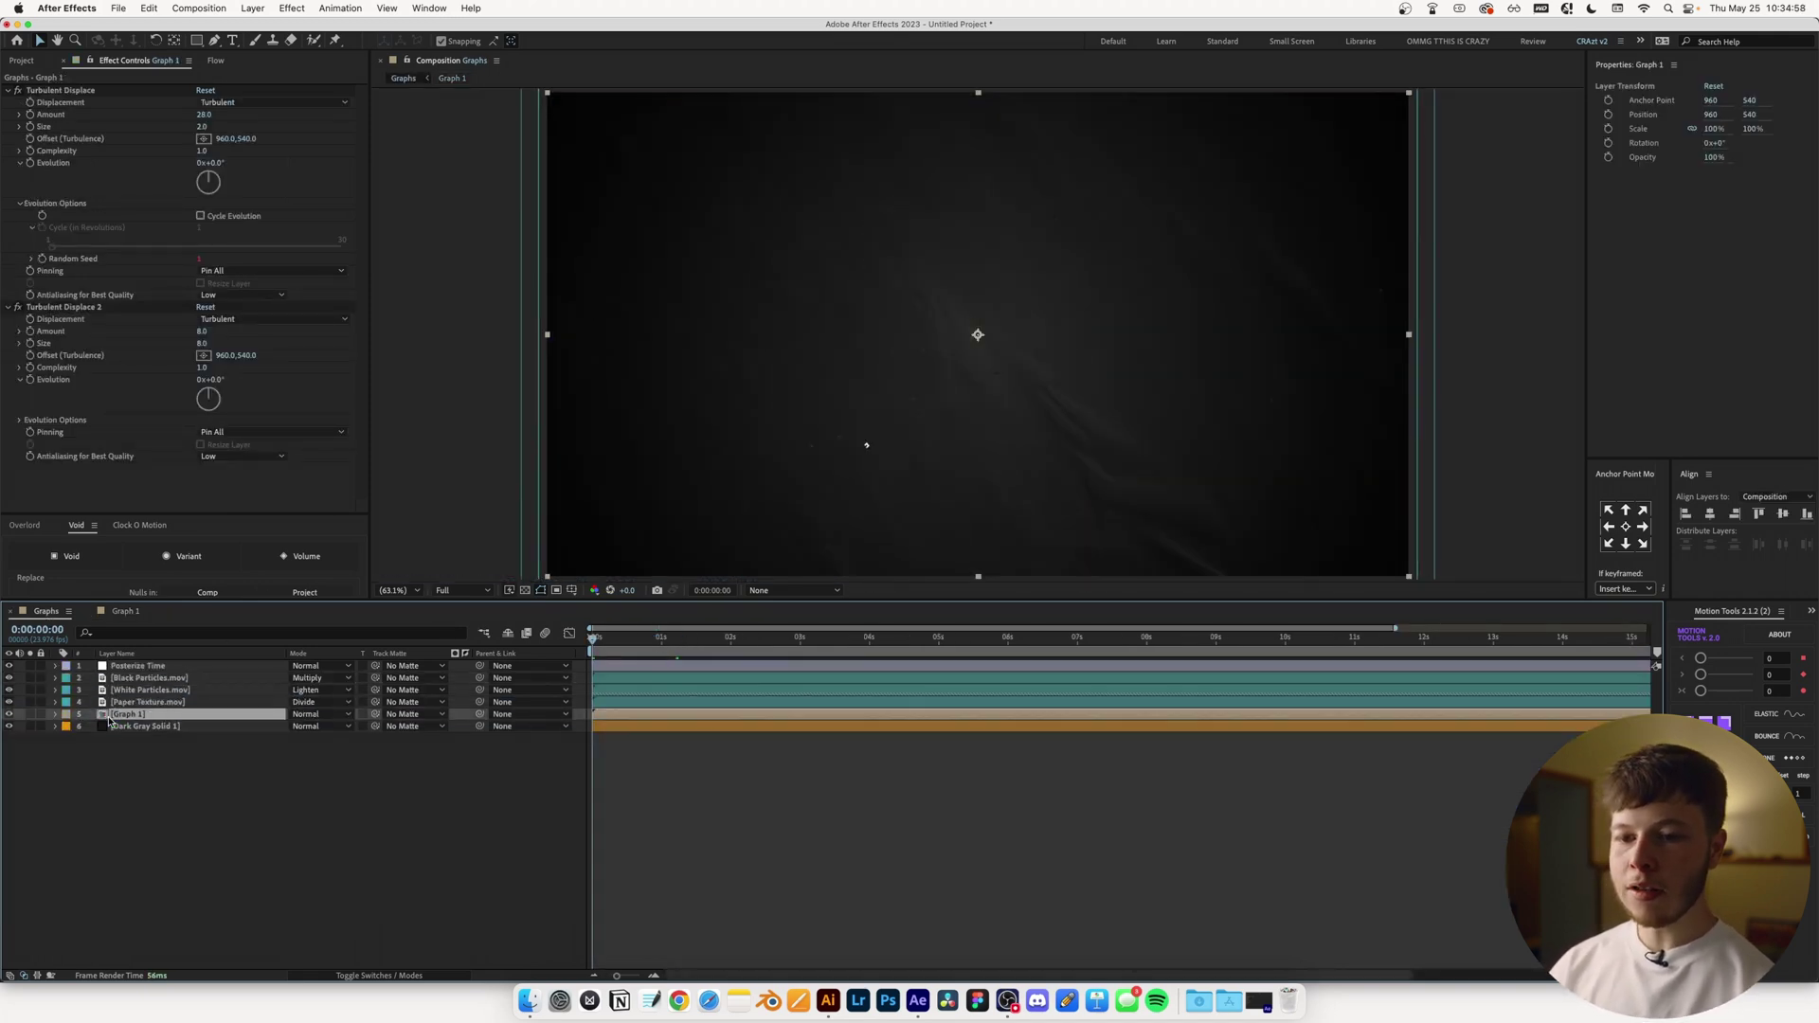
pyautogui.click(274, 827)
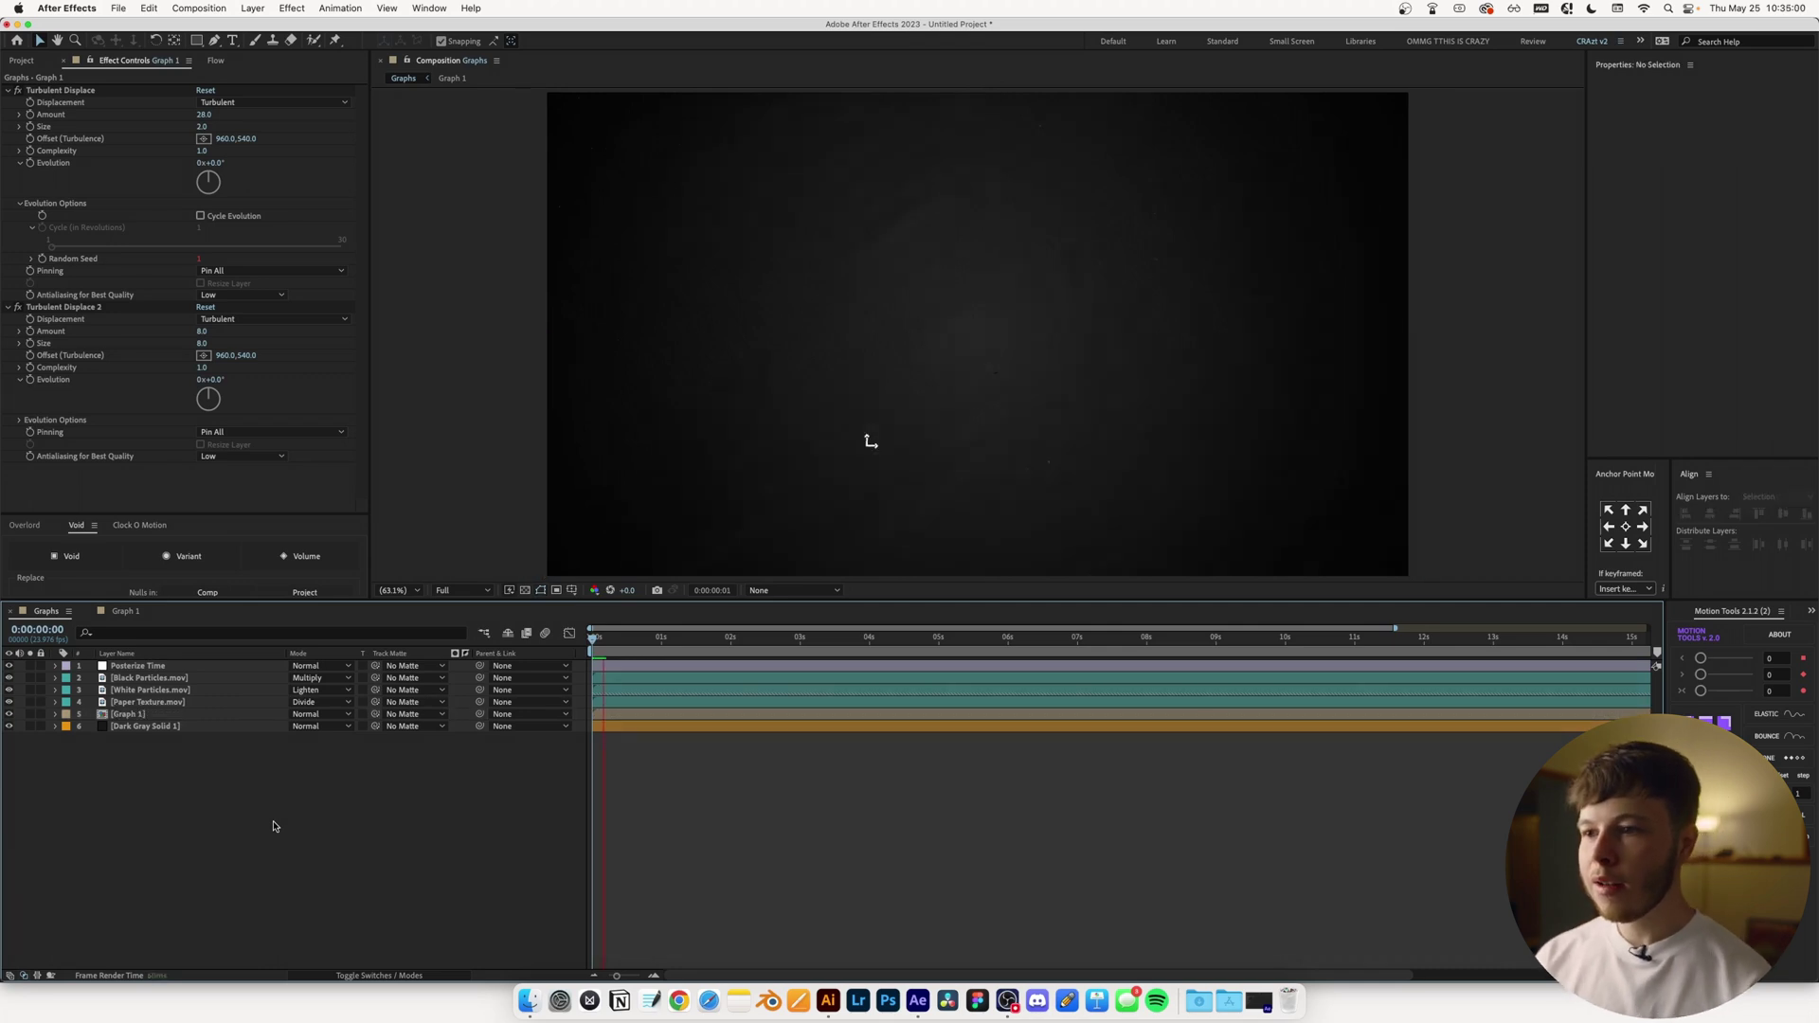